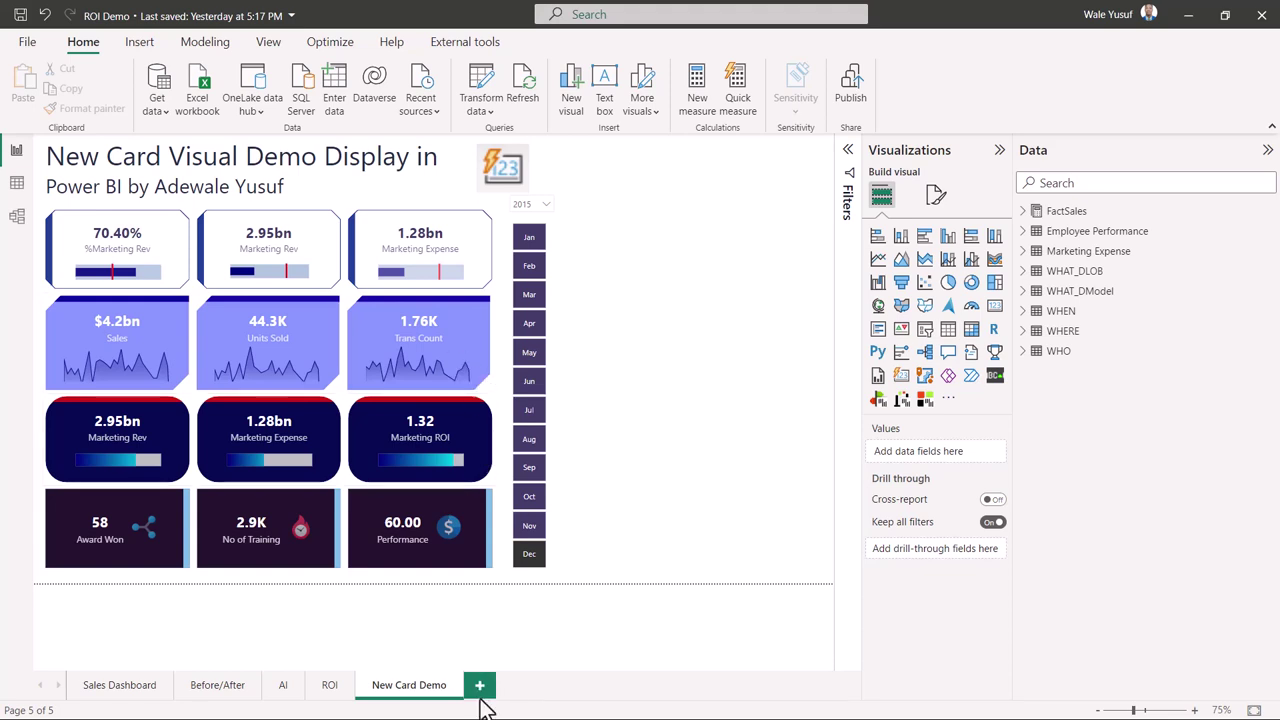
# Add a new report page, insert a Card (new) visual and position it near the canvas's upper left
pyautogui.hotkey('ctrl', 'm')
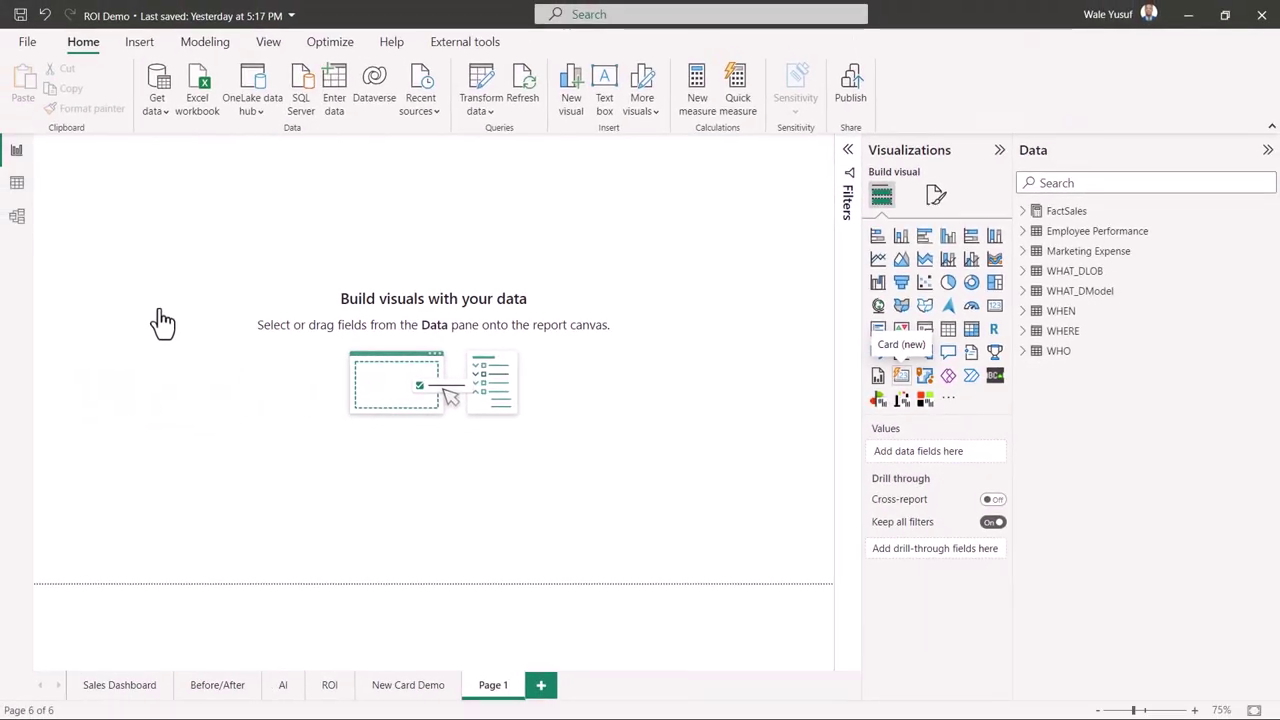
pyautogui.moveTo(162, 320); pyautogui.dragTo(200, 230)
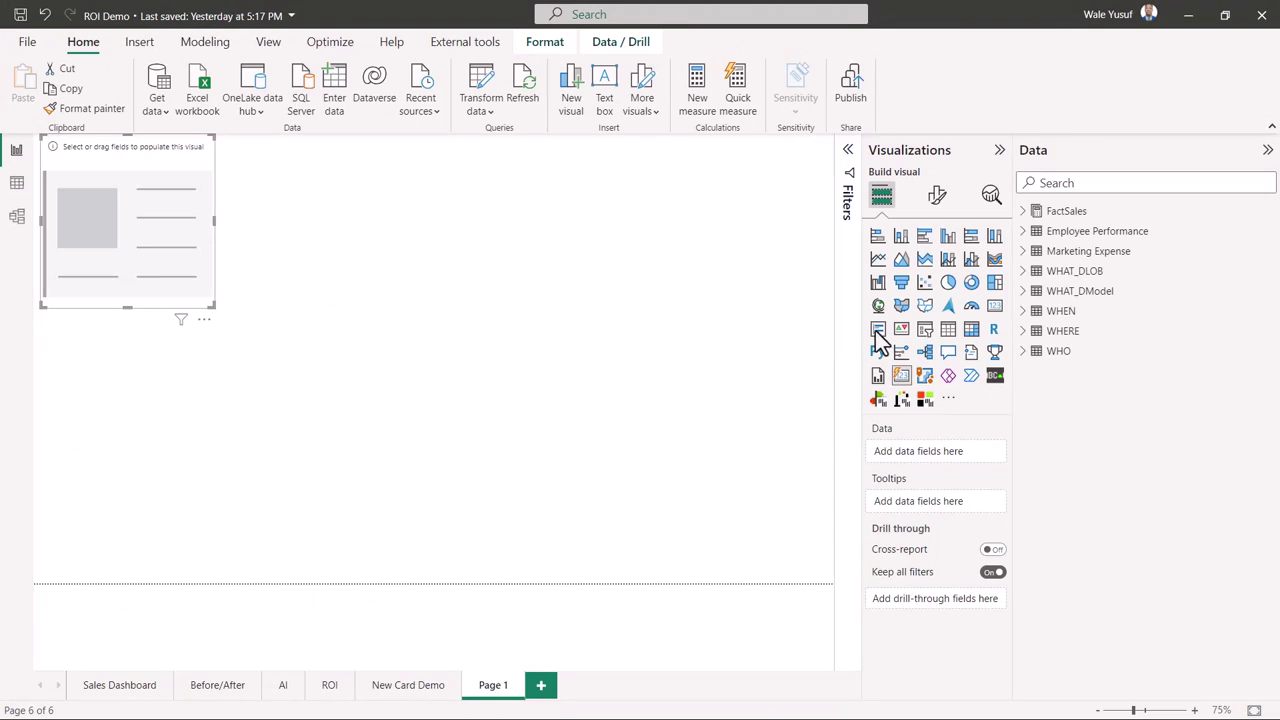
pyautogui.moveTo(161, 221); pyautogui.dragTo(364, 309)
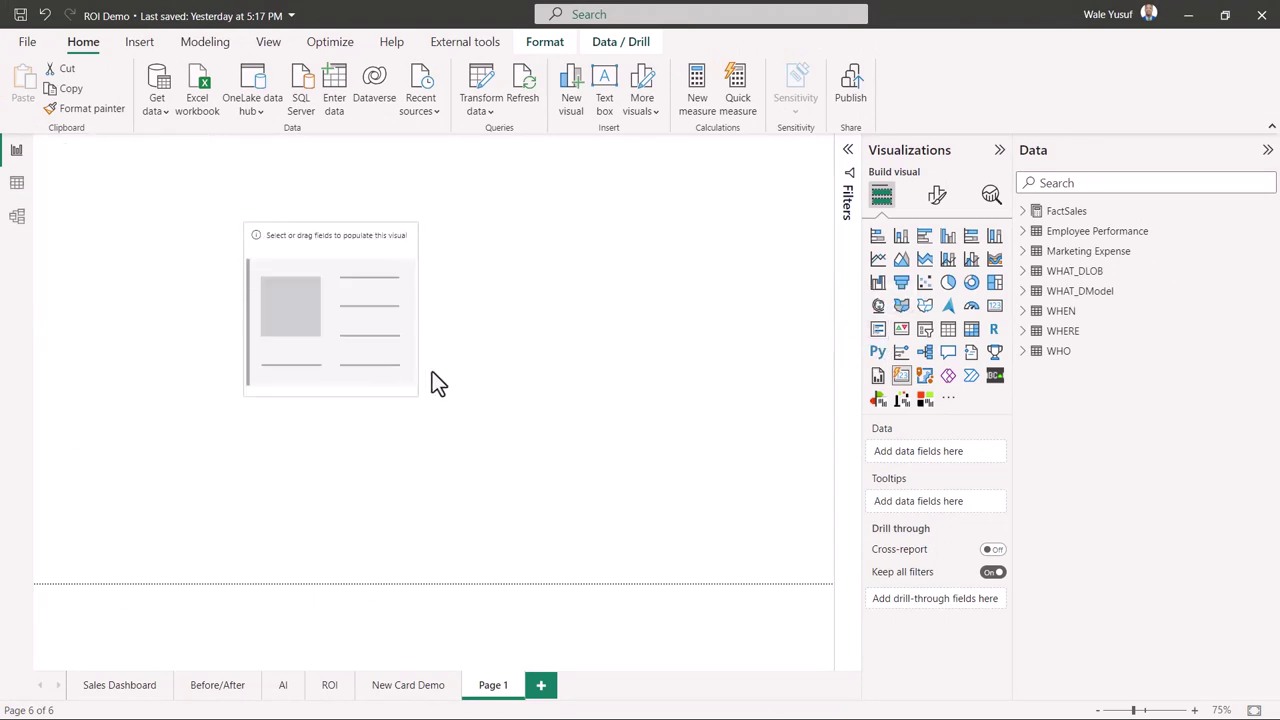
pyautogui.moveTo(436, 383); pyautogui.dragTo(360, 373)
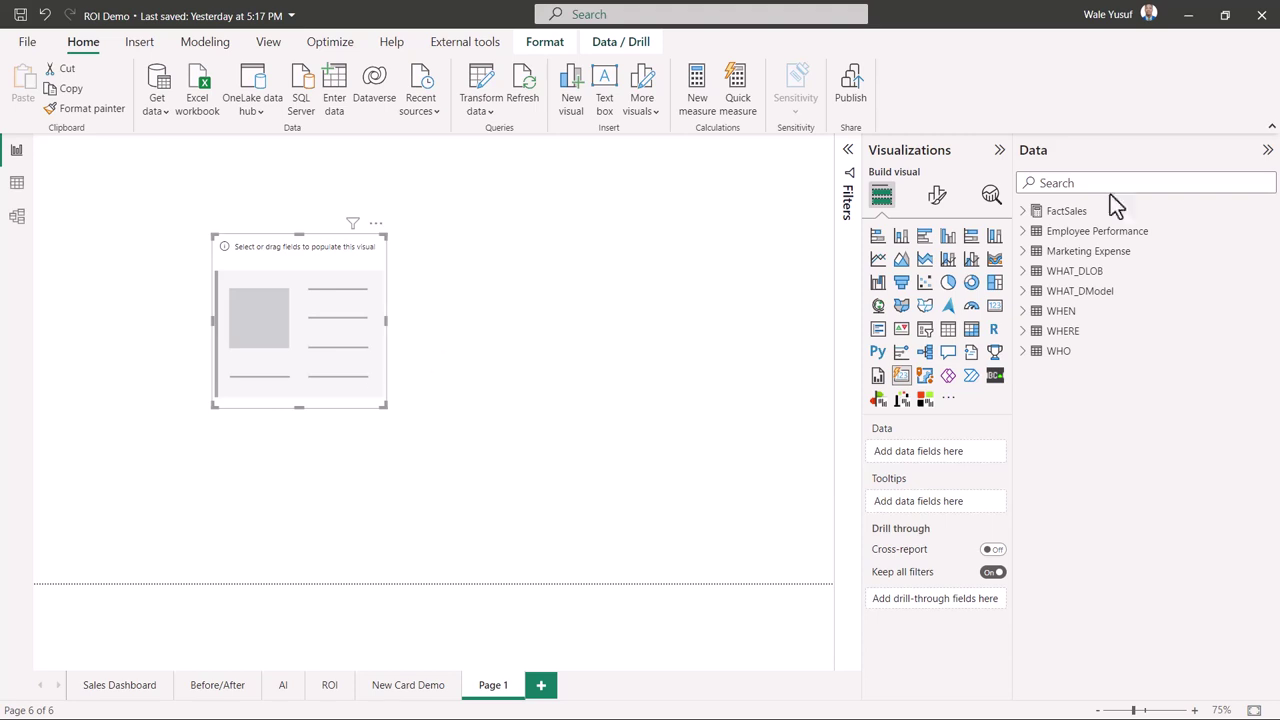
# Add %Reve Generated Via Marketing, Marketing Rev and Marketing Expense from the Marketing Expense table to the card visual
pyautogui.click(1027, 257)
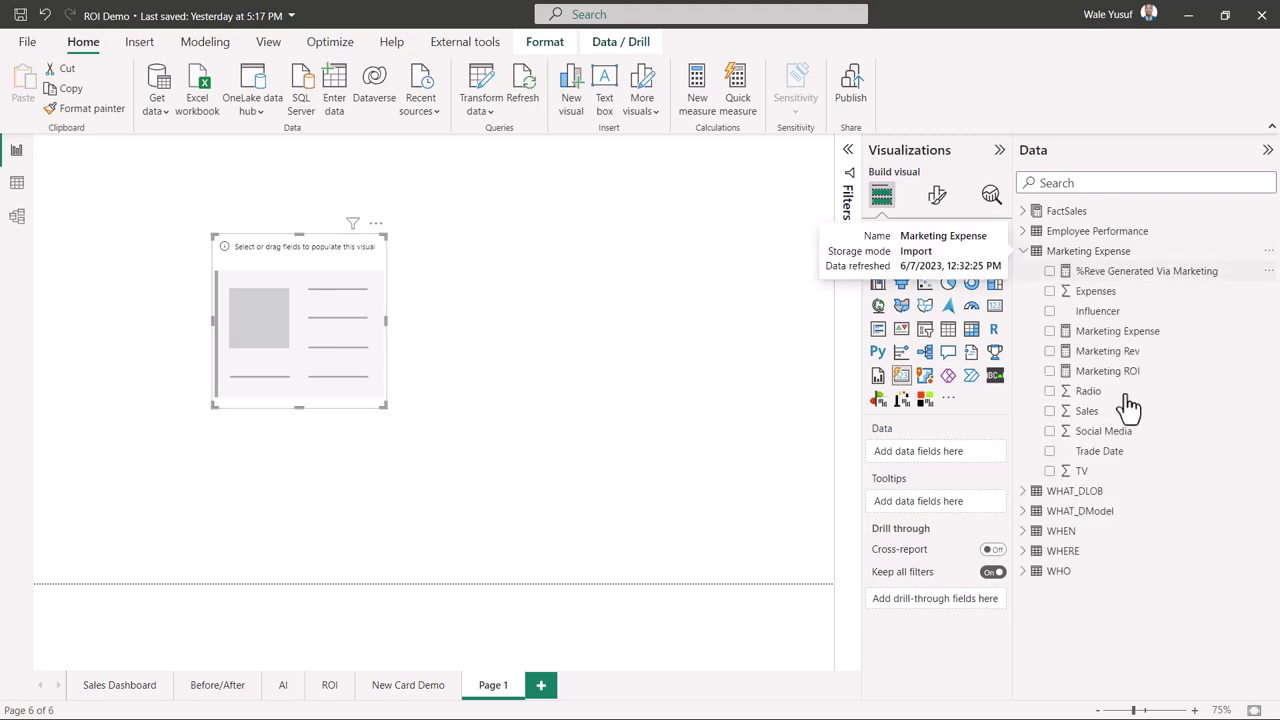
pyautogui.click(1050, 272)
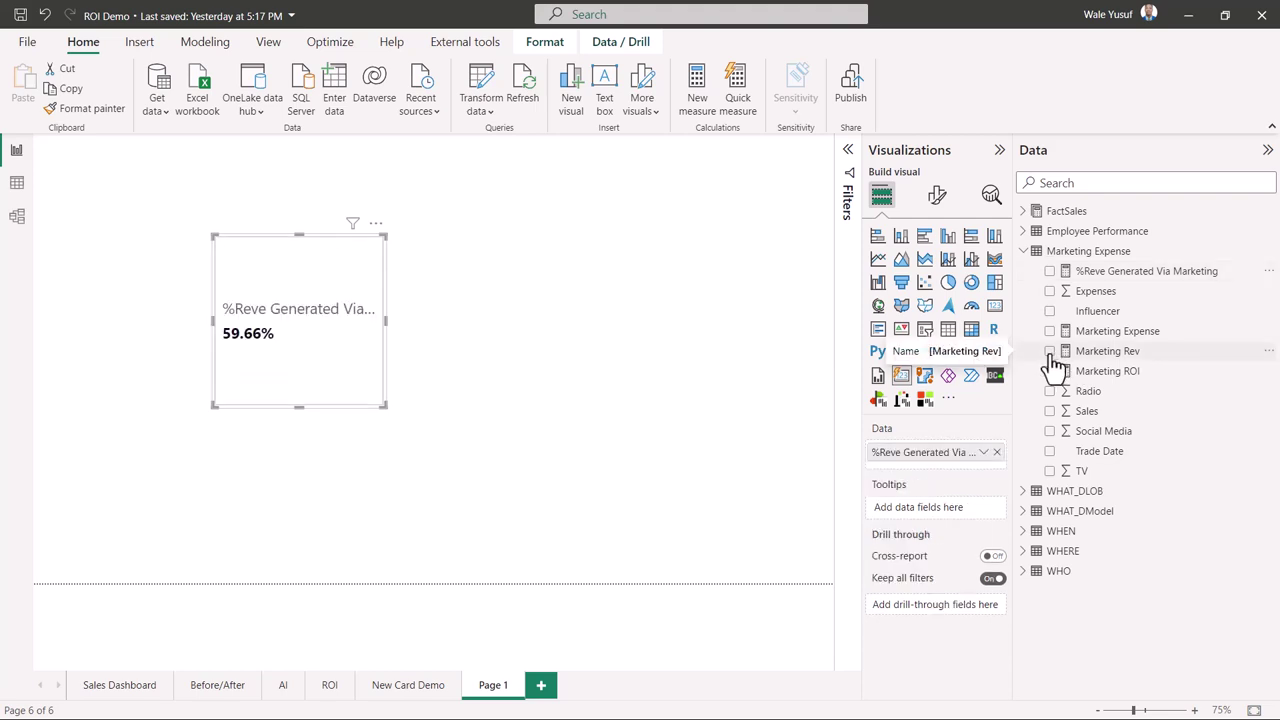
pyautogui.click(1050, 352)
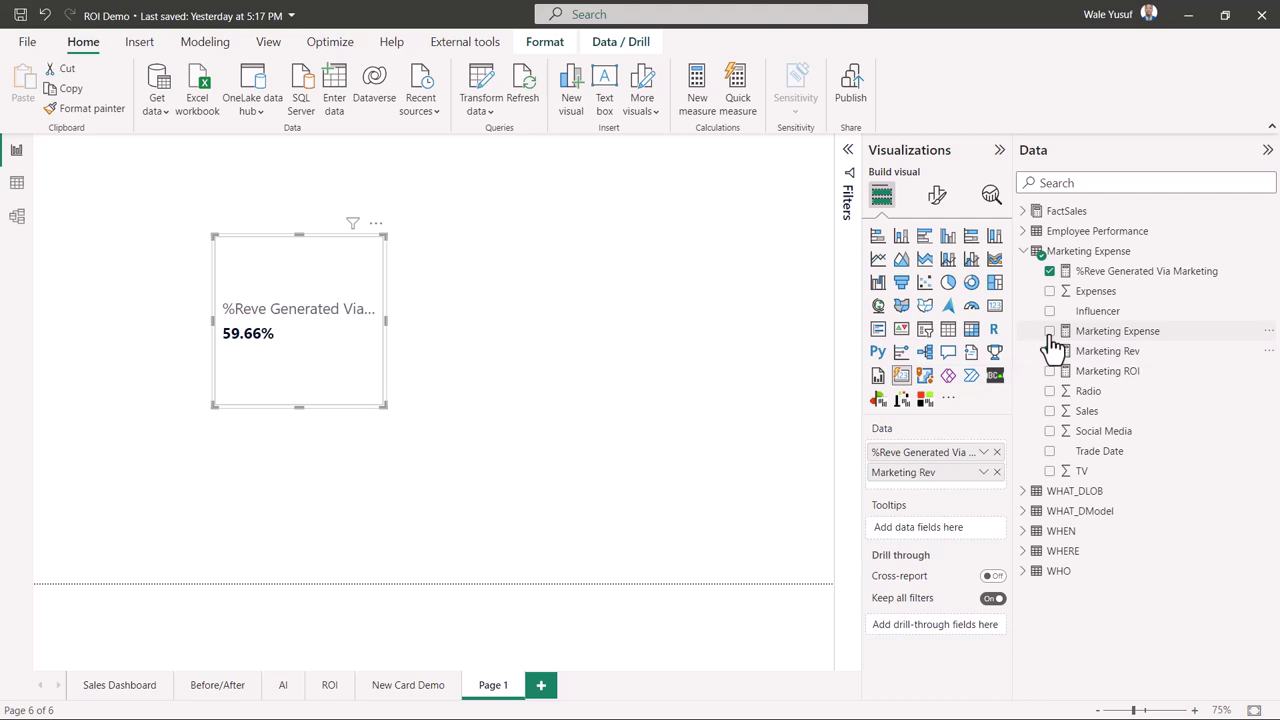
pyautogui.click(1050, 331)
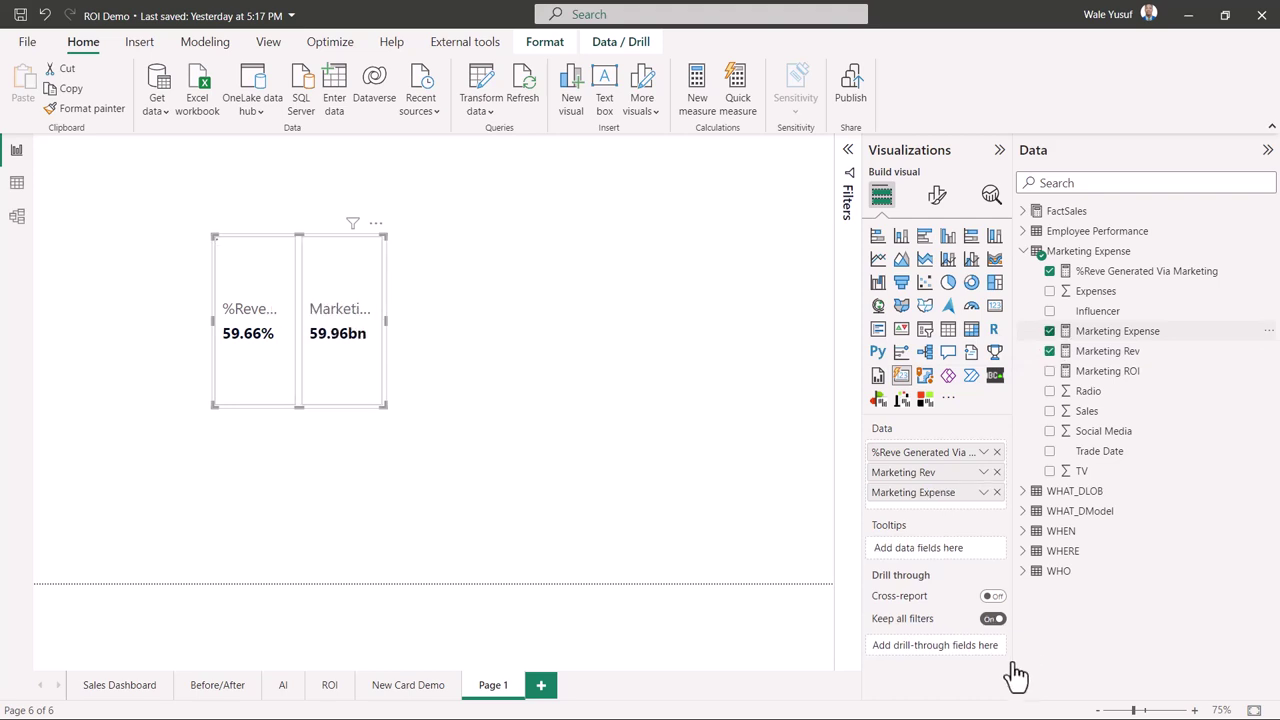
# Rename the %Reve Generated Via Marketing field in the card visual as %Marketing
pyautogui.doubleClick(916, 453)
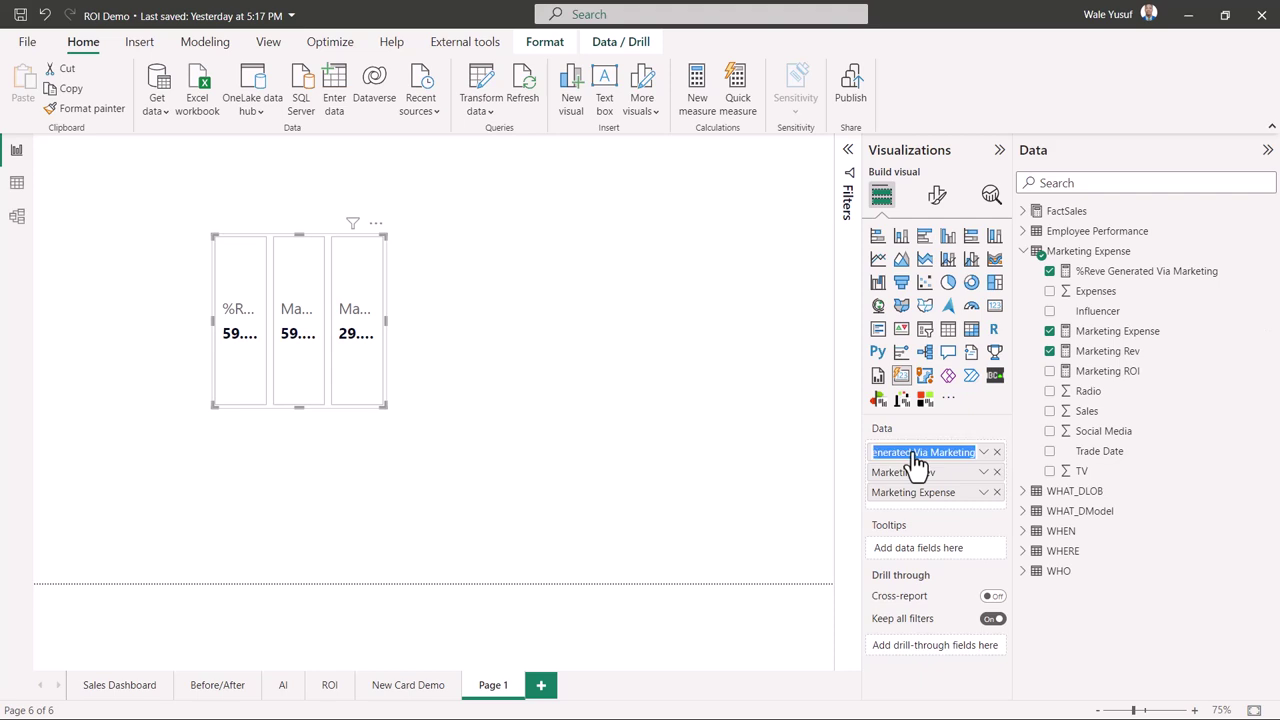
pyautogui.write('%')
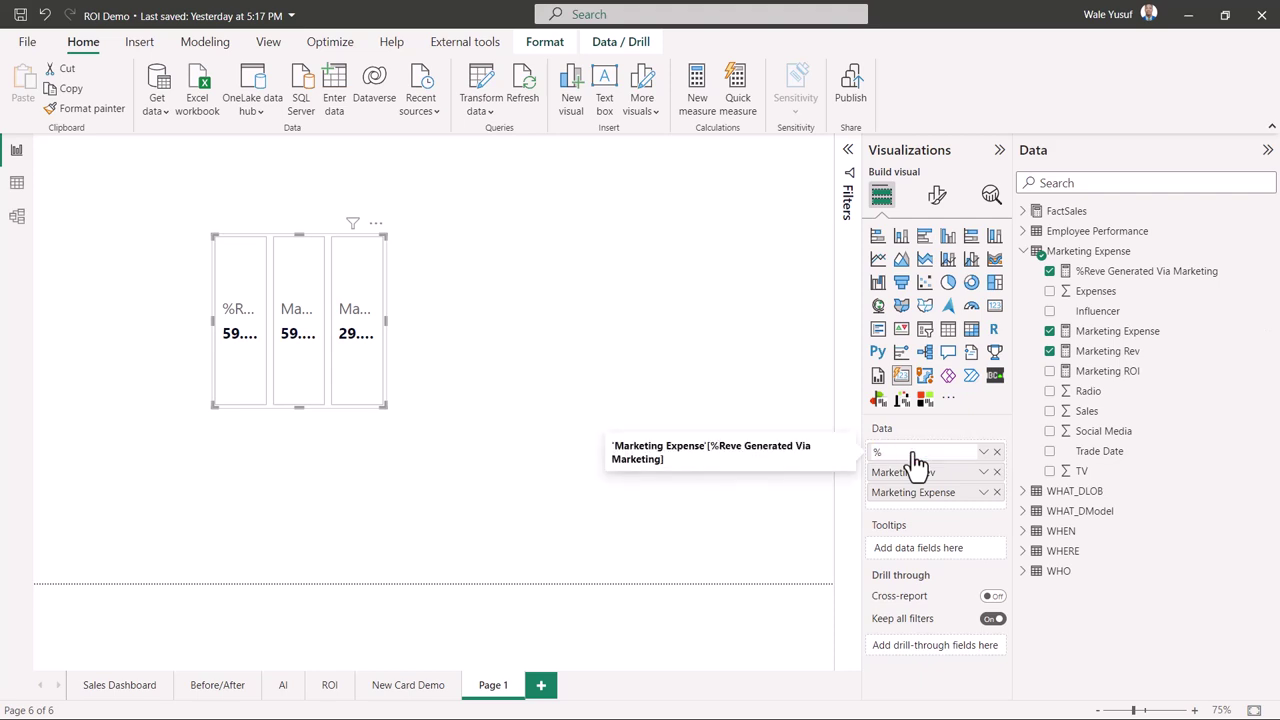
pyautogui.write('Marketing')
pyautogui.press('Return')
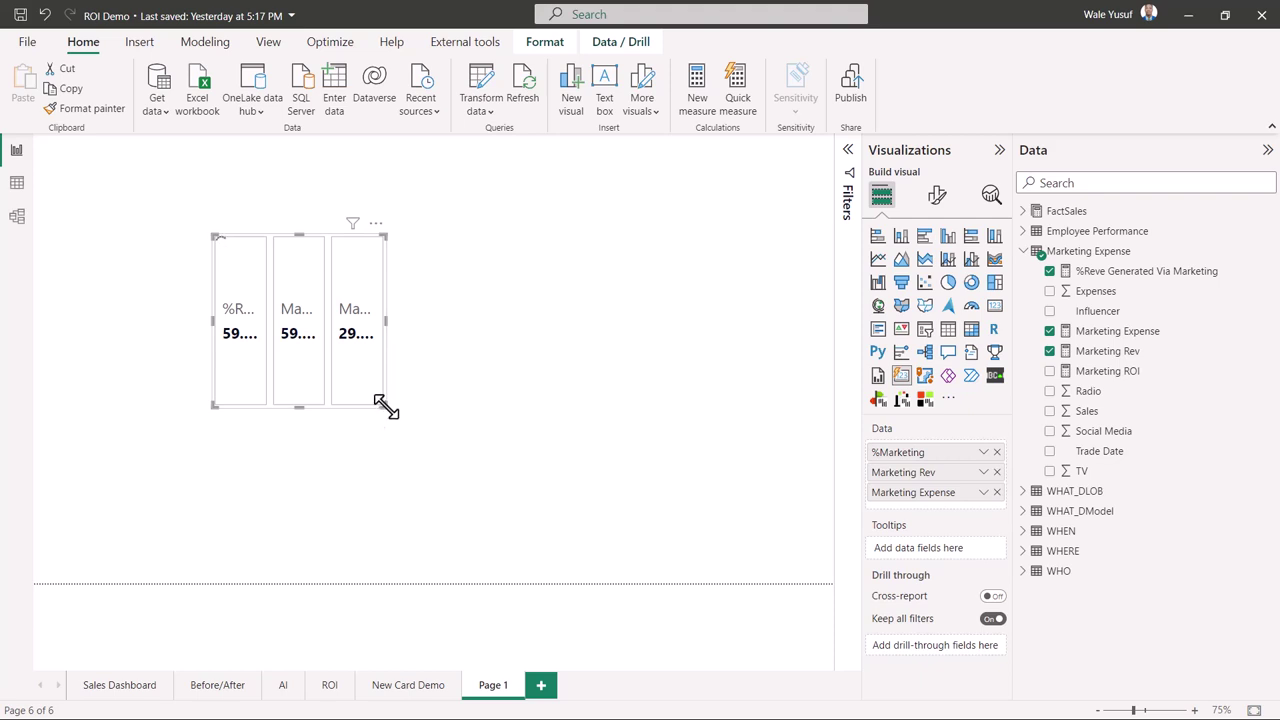
# Widen and slightly shorten the card visual so all three card labels fit side by side
pyautogui.moveTo(385, 407); pyautogui.dragTo(408, 407)
pyautogui.click(563, 362)
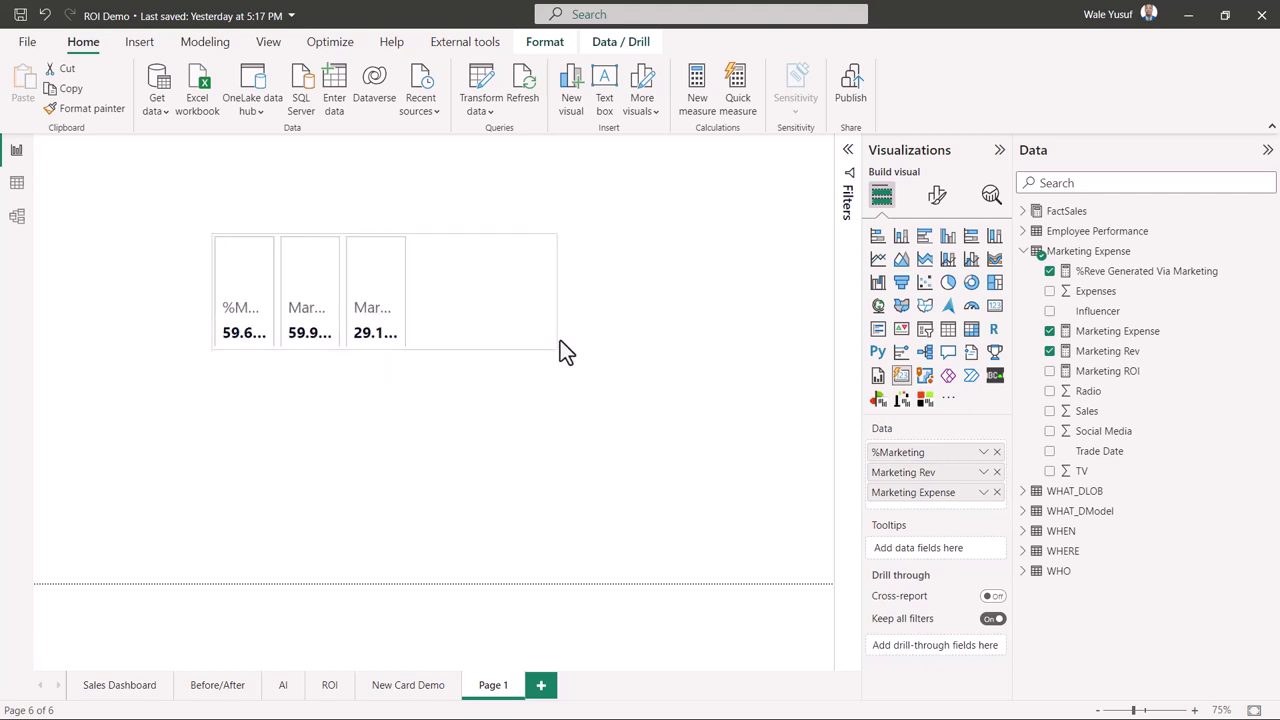
pyautogui.moveTo(560, 371); pyautogui.dragTo(562, 378)
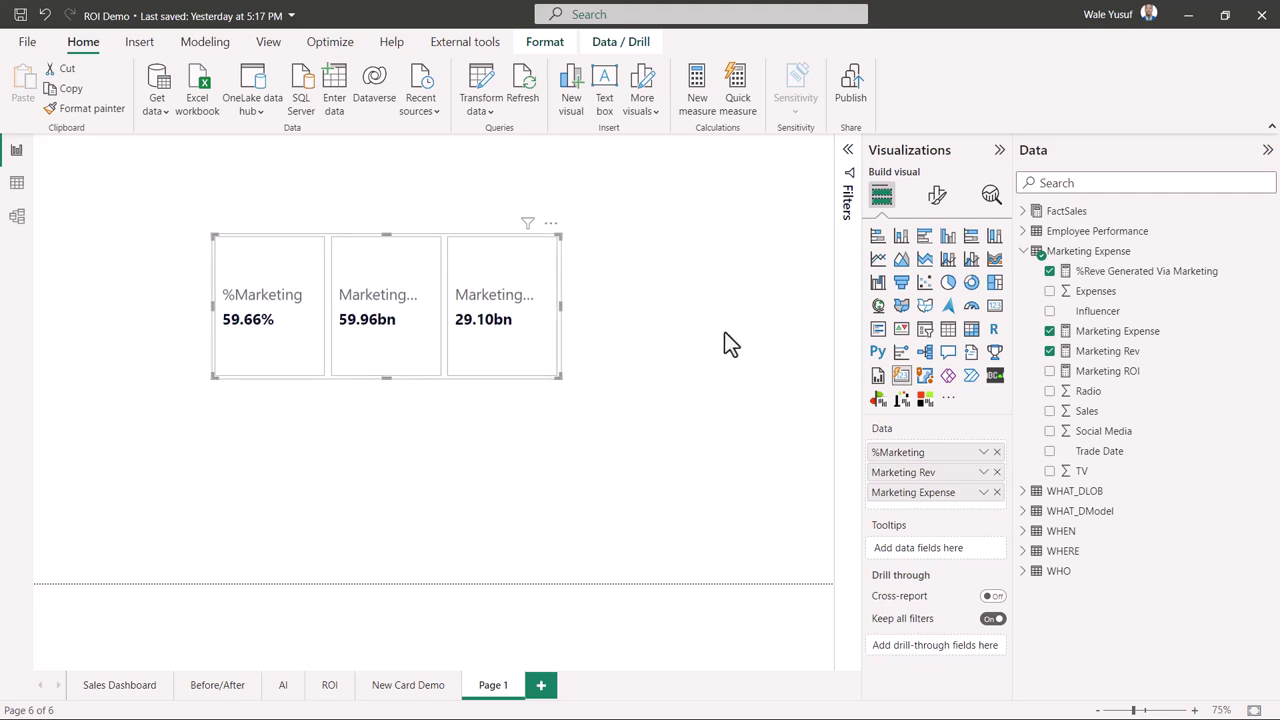
pyautogui.moveTo(561, 306); pyautogui.dragTo(688, 328)
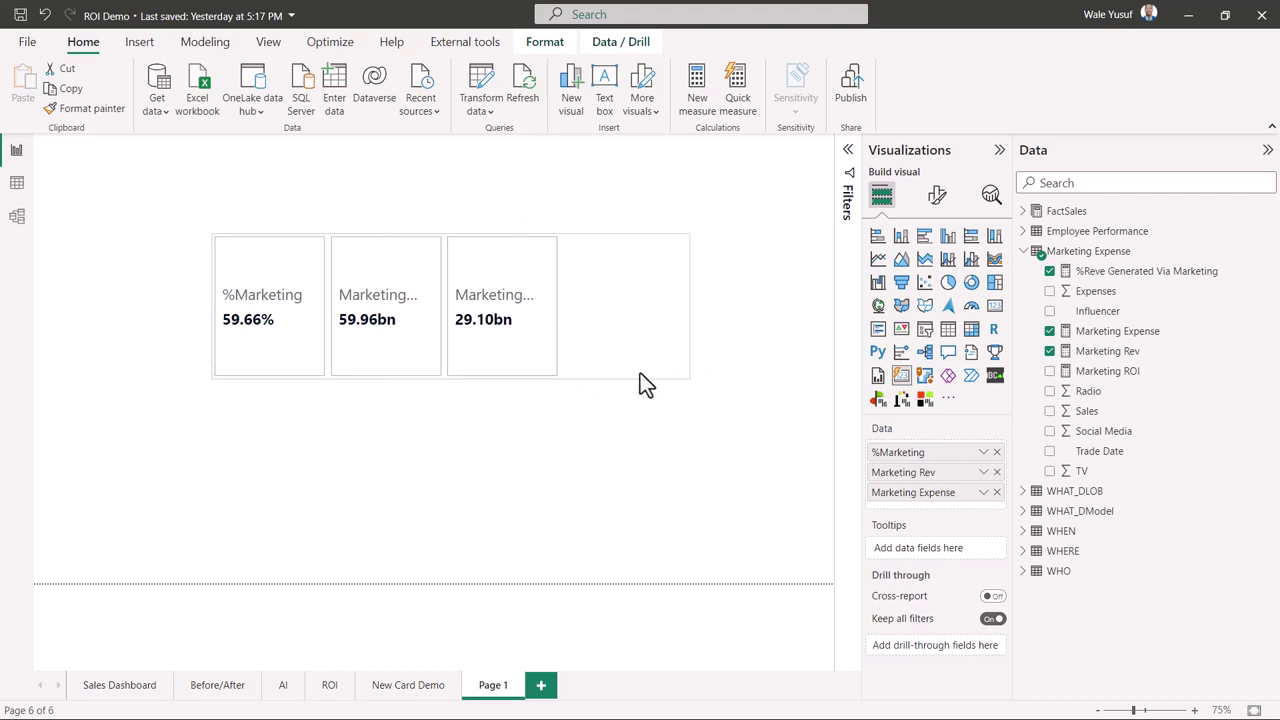
# Set the cards' shape to Rounded Rectangle with 23% rounded corners
pyautogui.click(937, 197)
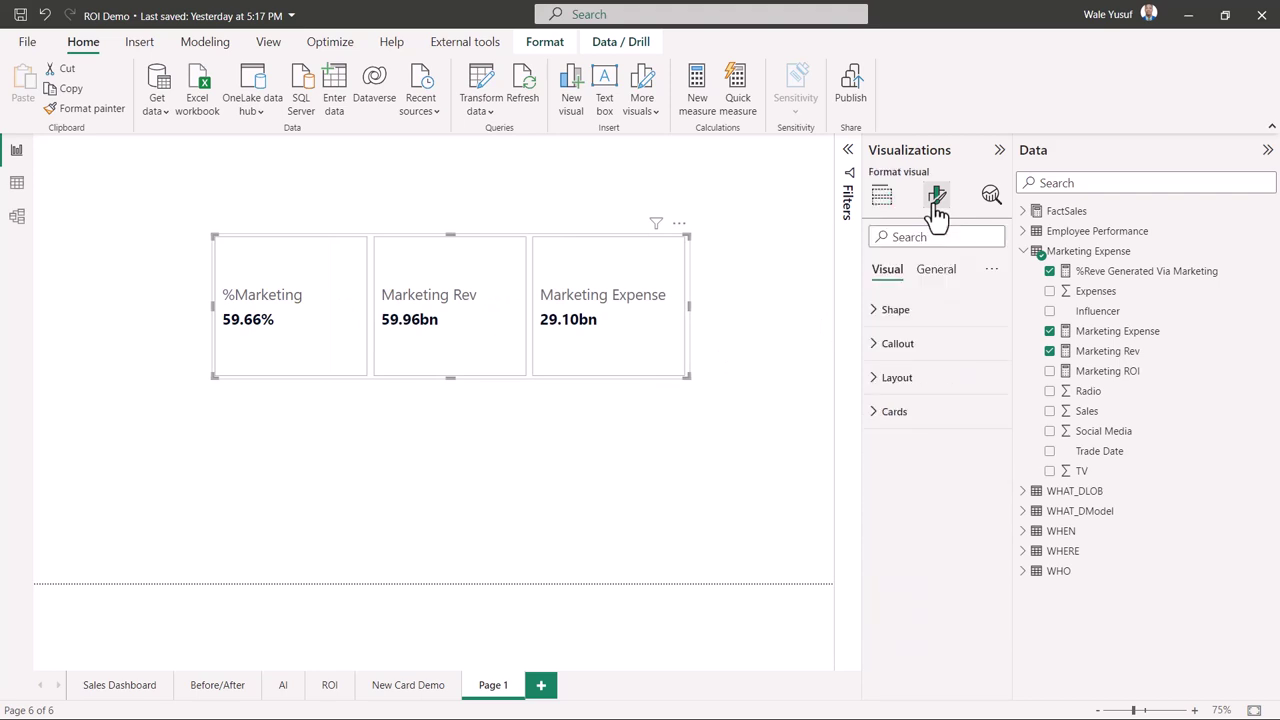
pyautogui.click(880, 318)
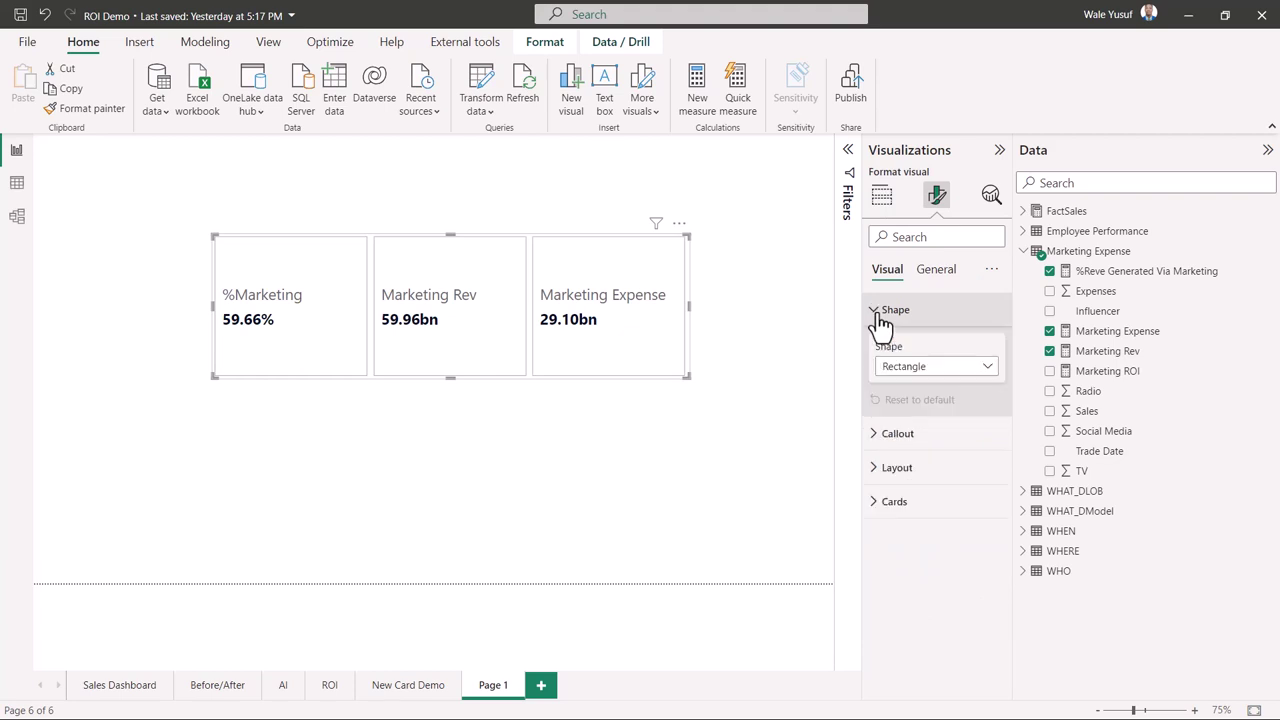
pyautogui.click(912, 373)
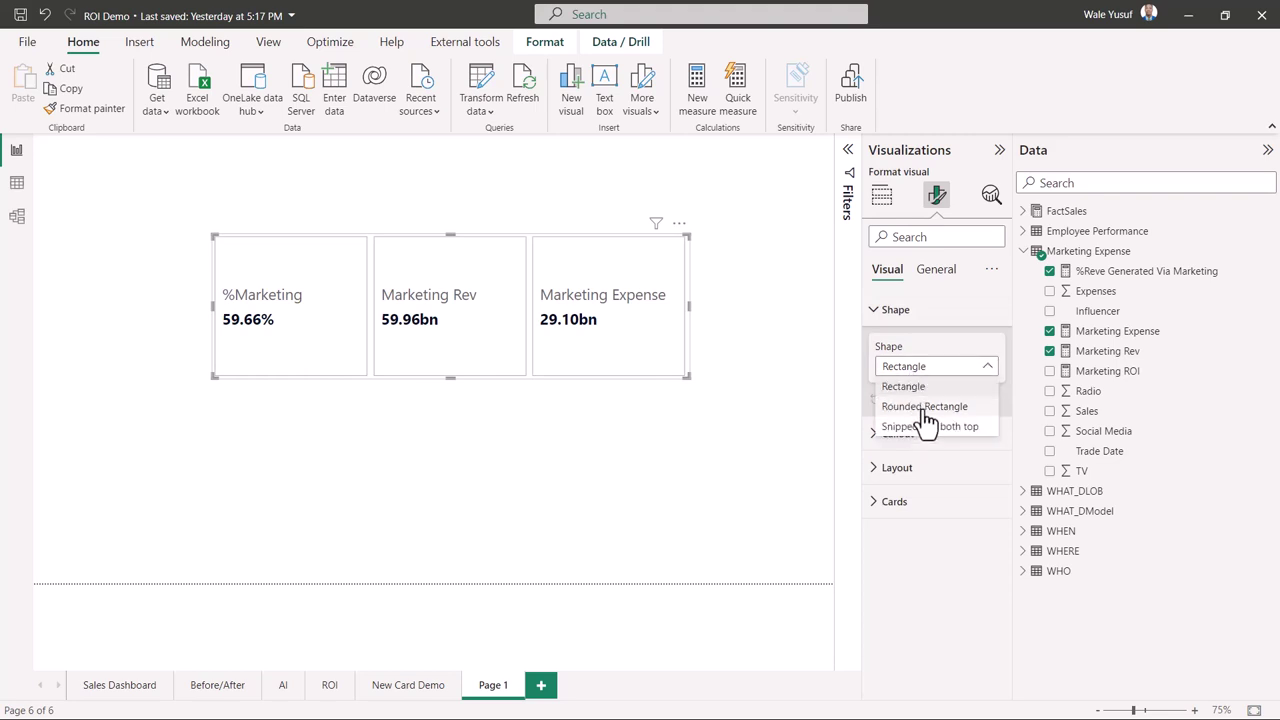
pyautogui.press('Escape')
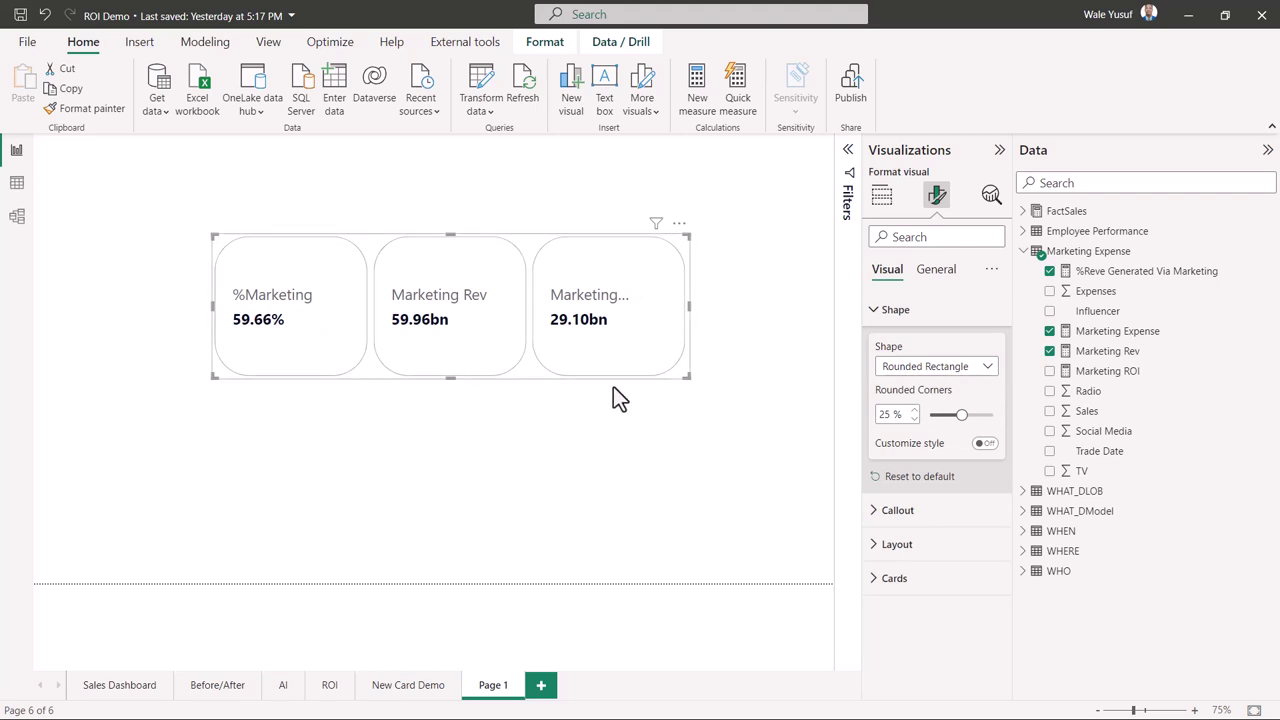
pyautogui.moveTo(958, 412)
pyautogui.mouseDown()
pyautogui.moveTo(940, 415)
pyautogui.moveTo(964, 402)
pyautogui.mouseUp()
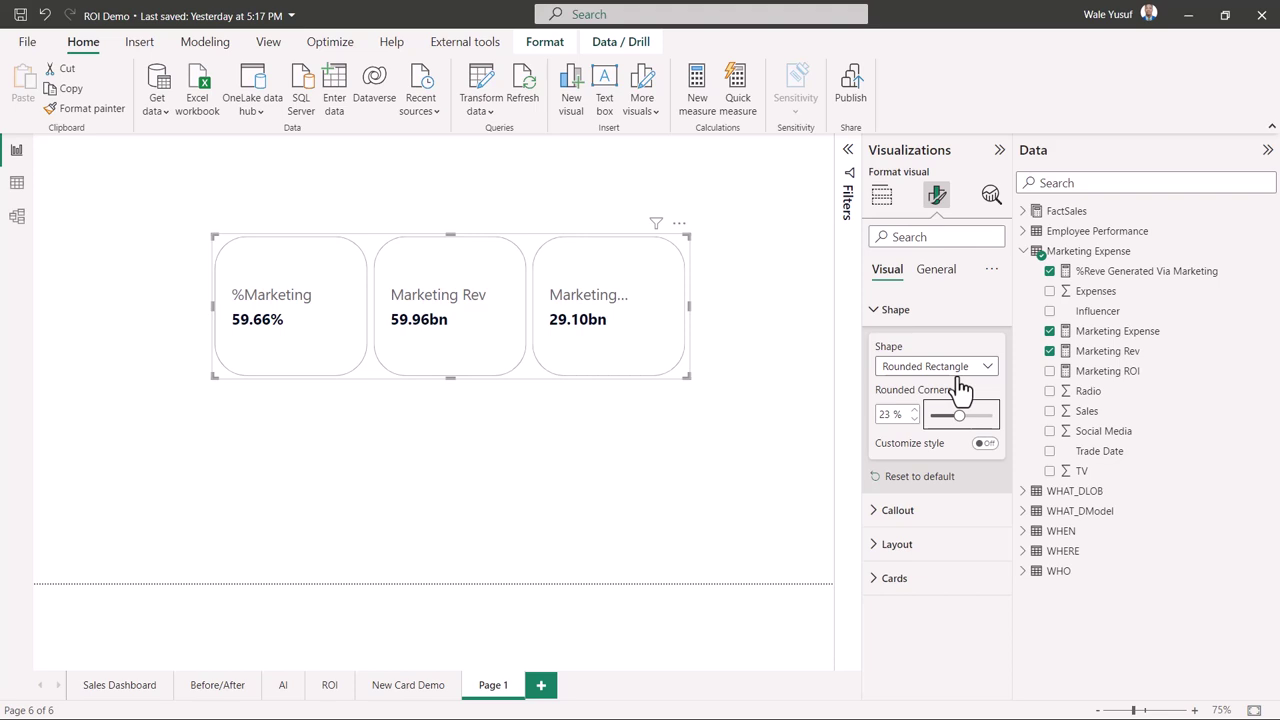
# Change the cards' shape to Snipped tab, both top with 10% top and bottom snips, and make the visual wider and shorter
pyautogui.click(957, 372)
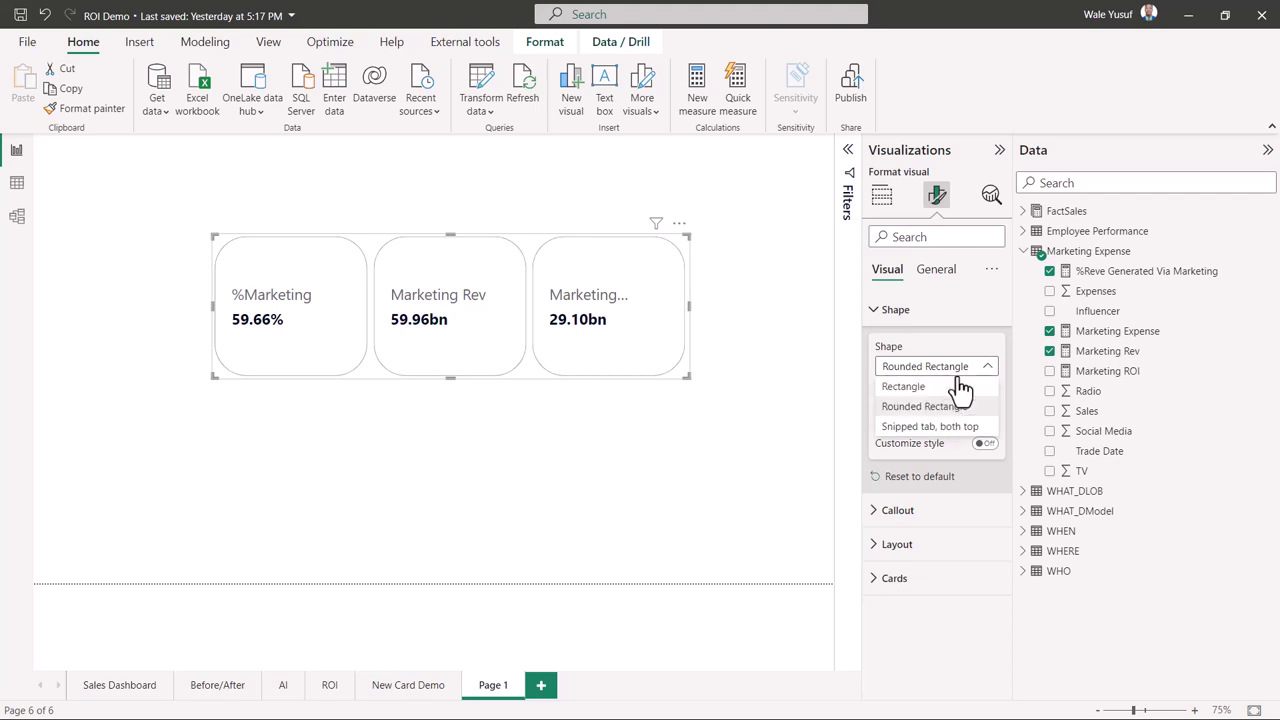
pyautogui.click(925, 442)
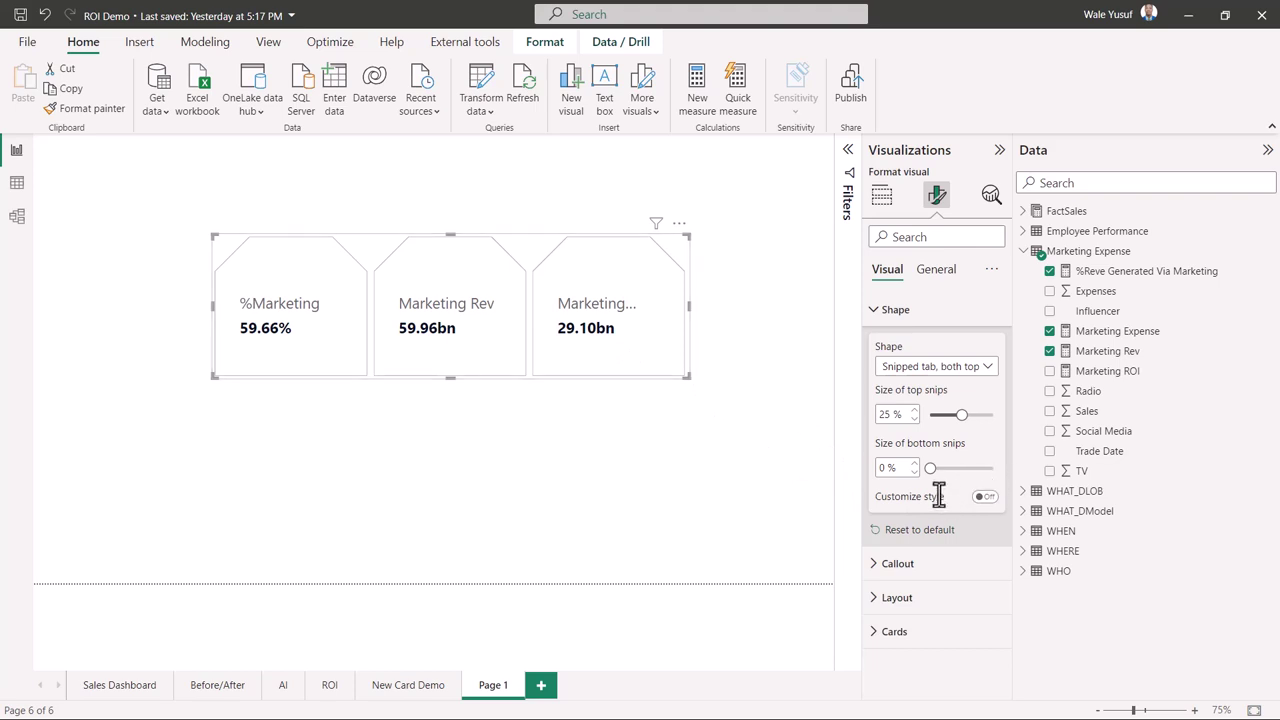
pyautogui.moveTo(937, 472)
pyautogui.mouseDown()
pyautogui.moveTo(968, 467)
pyautogui.moveTo(936, 471)
pyautogui.mouseUp()
pyautogui.doubleClick(889, 468)
pyautogui.write('10')
pyautogui.doubleClick(889, 414)
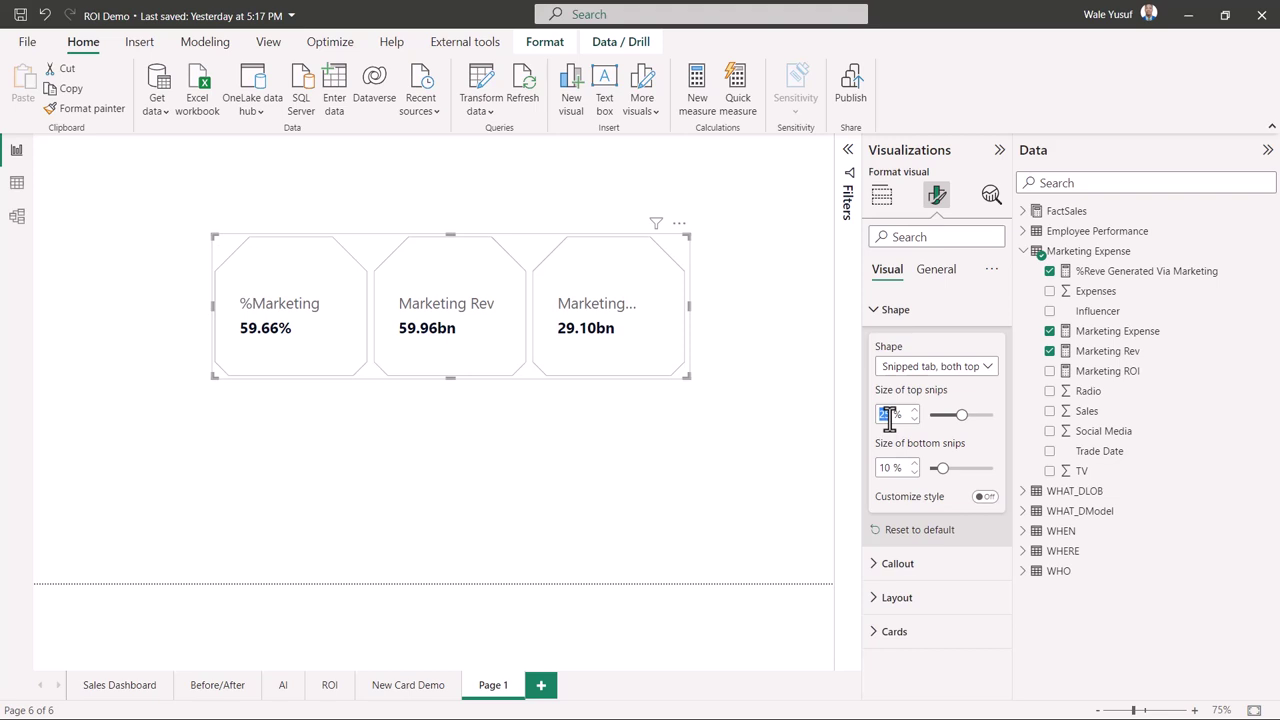
pyautogui.write('10')
pyautogui.press('Return')
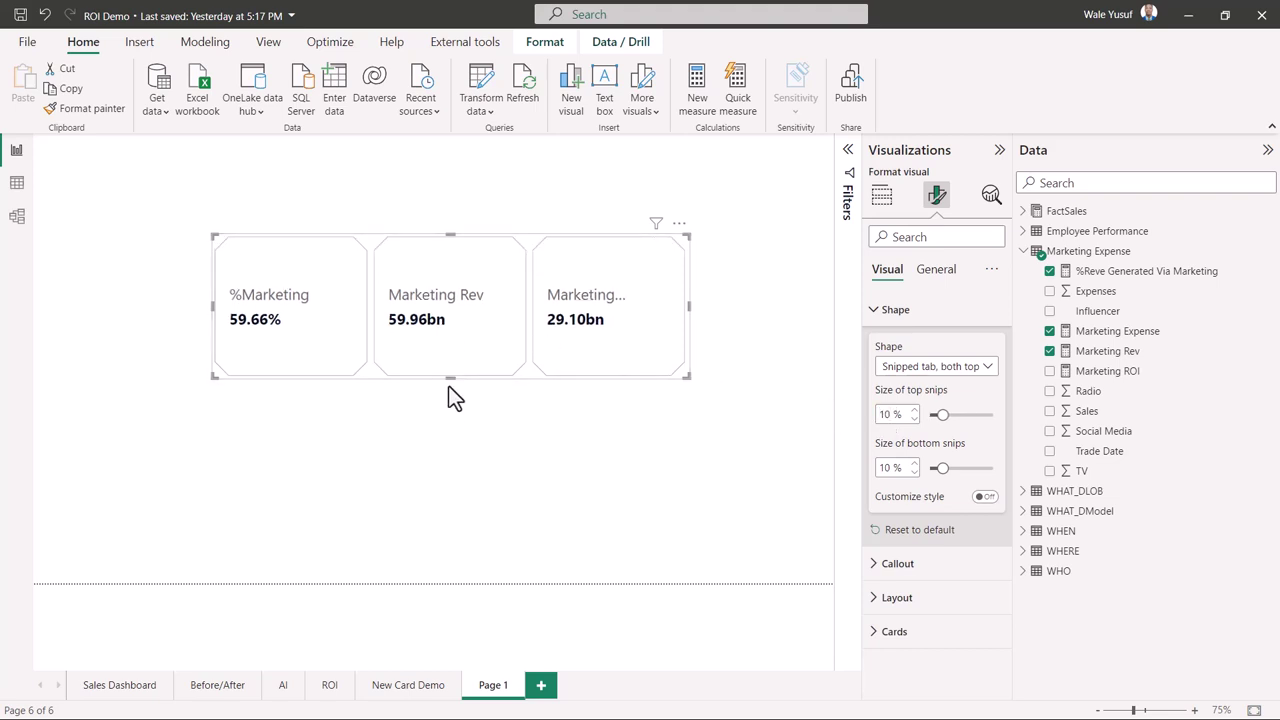
pyautogui.moveTo(702, 324); pyautogui.dragTo(746, 345)
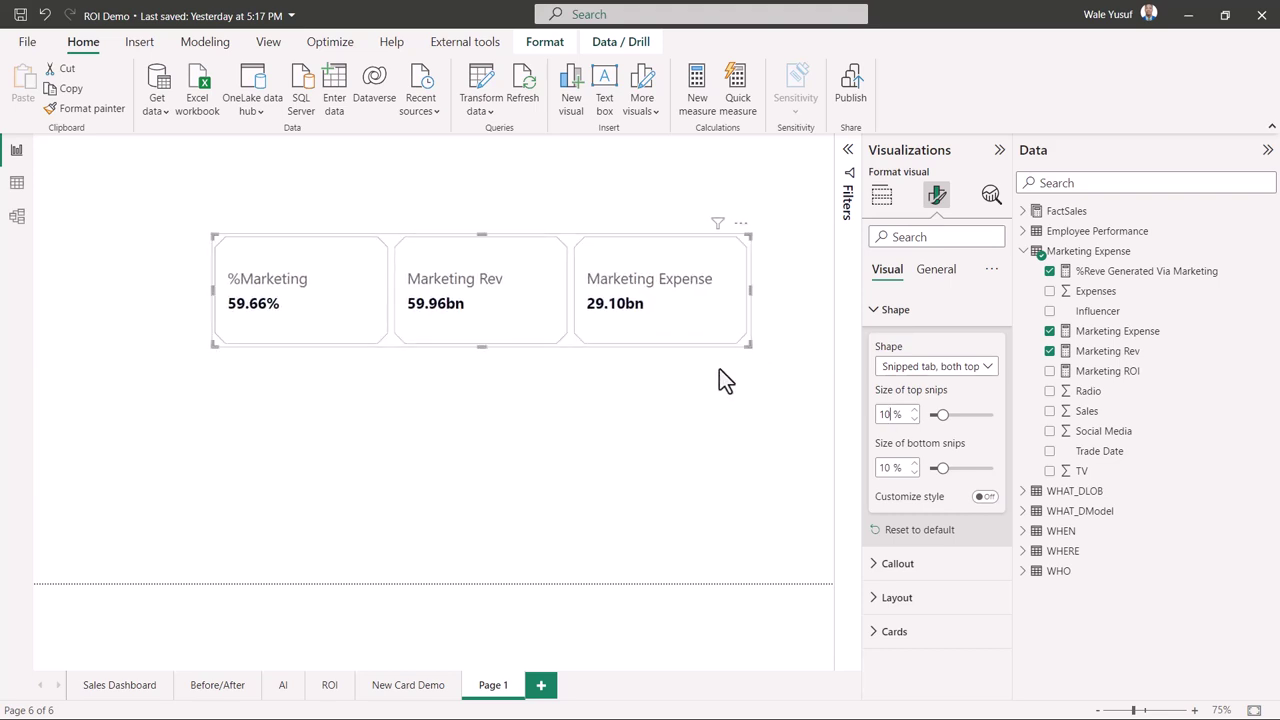
# Turn on the accent bar for all cards and expand its settings
pyautogui.click(872, 312)
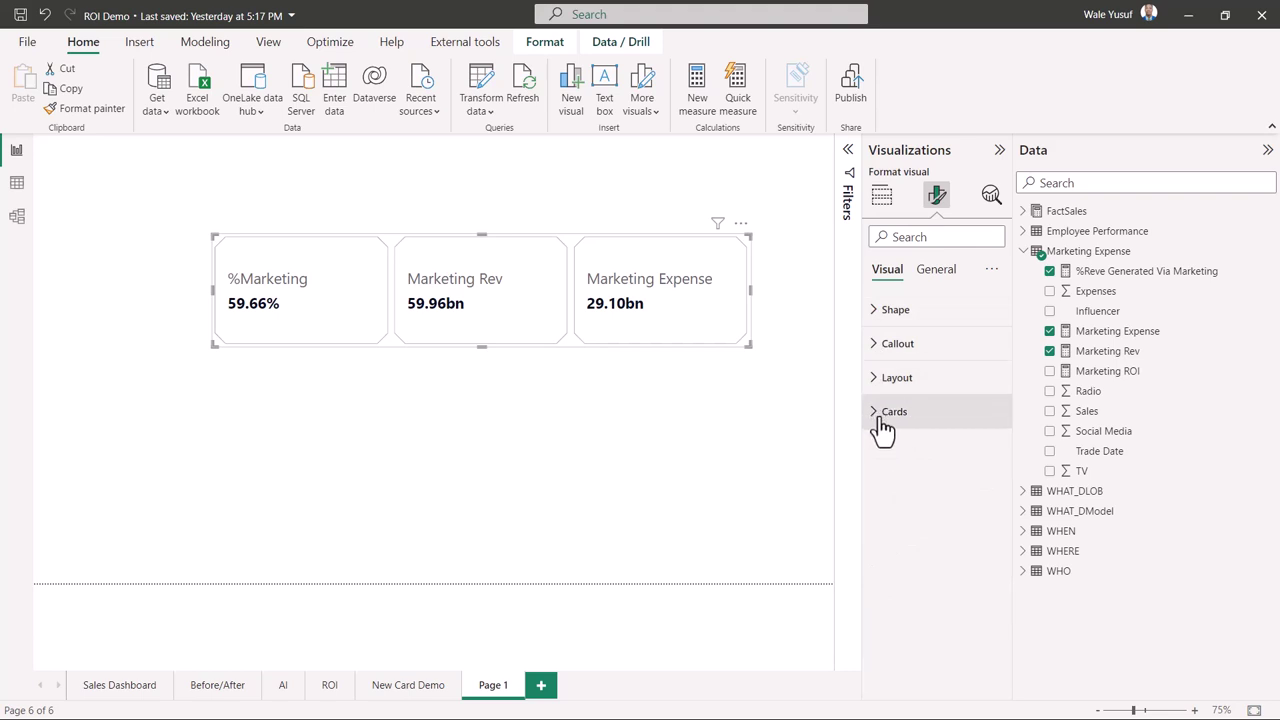
pyautogui.click(880, 418)
pyautogui.scroll(-2, 926, 602)
pyautogui.scroll(2, 922, 578)
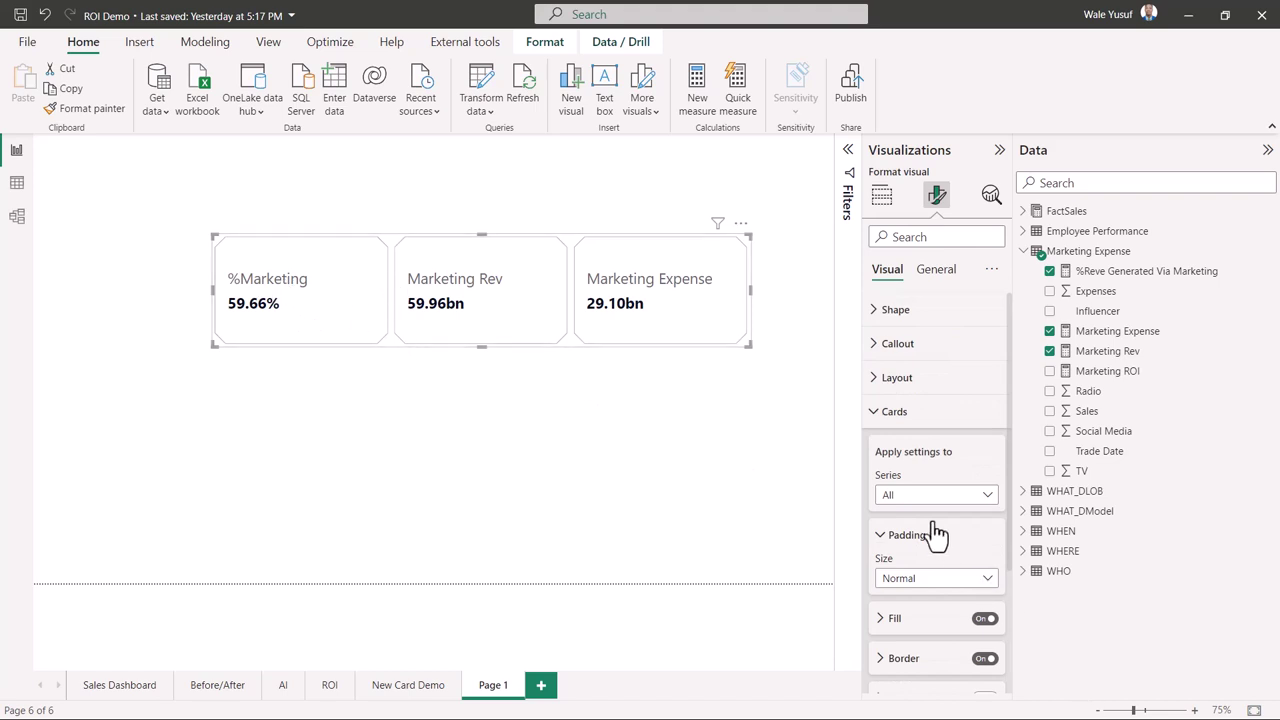
pyautogui.scroll(-1, 903, 511)
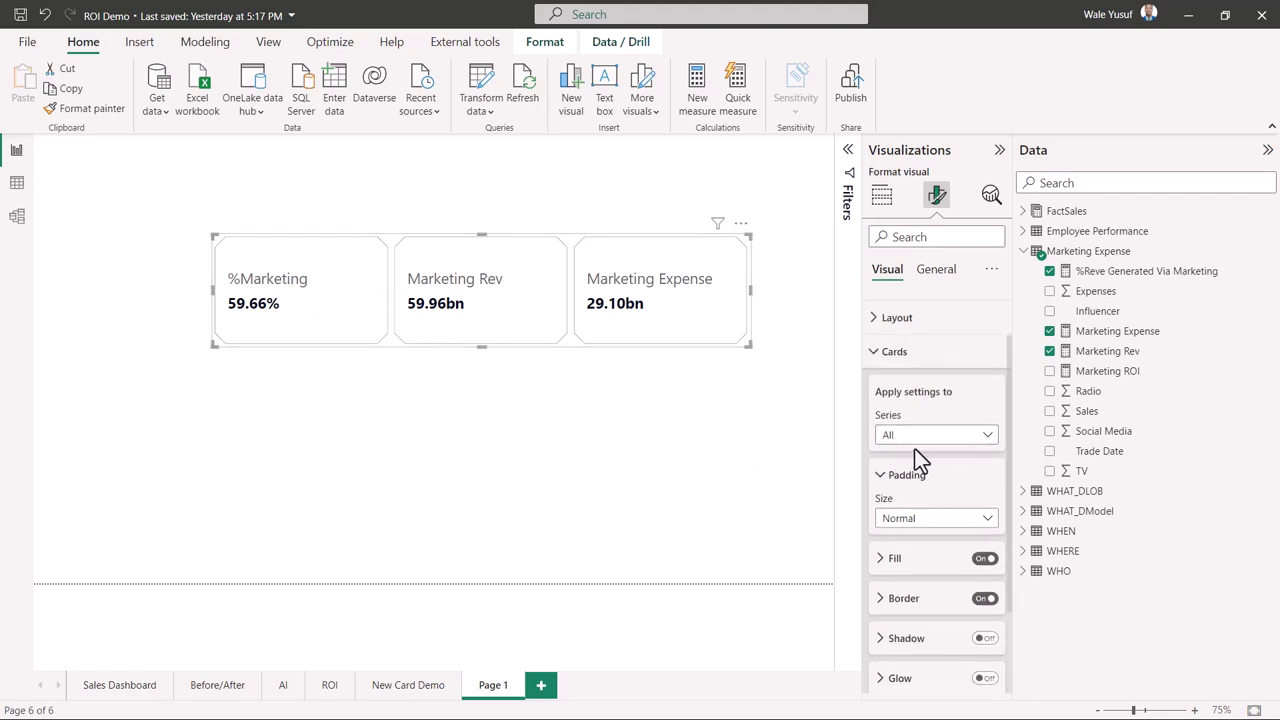
pyautogui.scroll(-2, 940, 672)
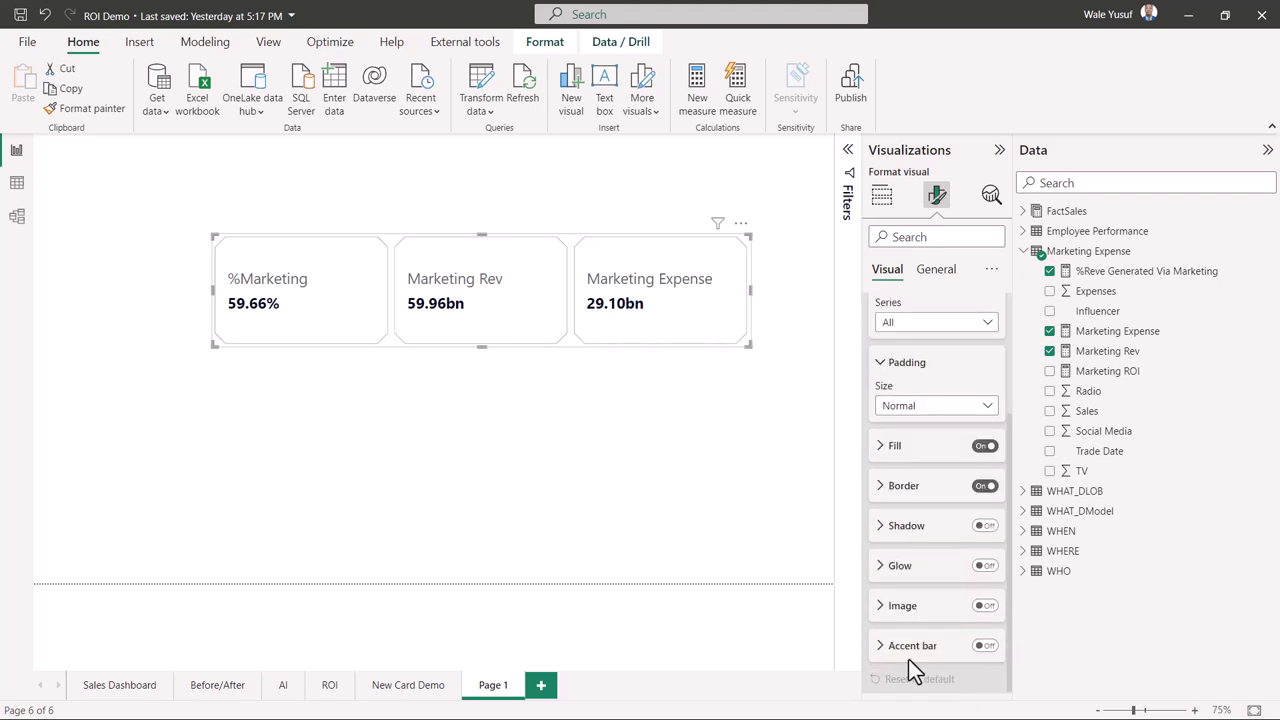
pyautogui.click(984, 645)
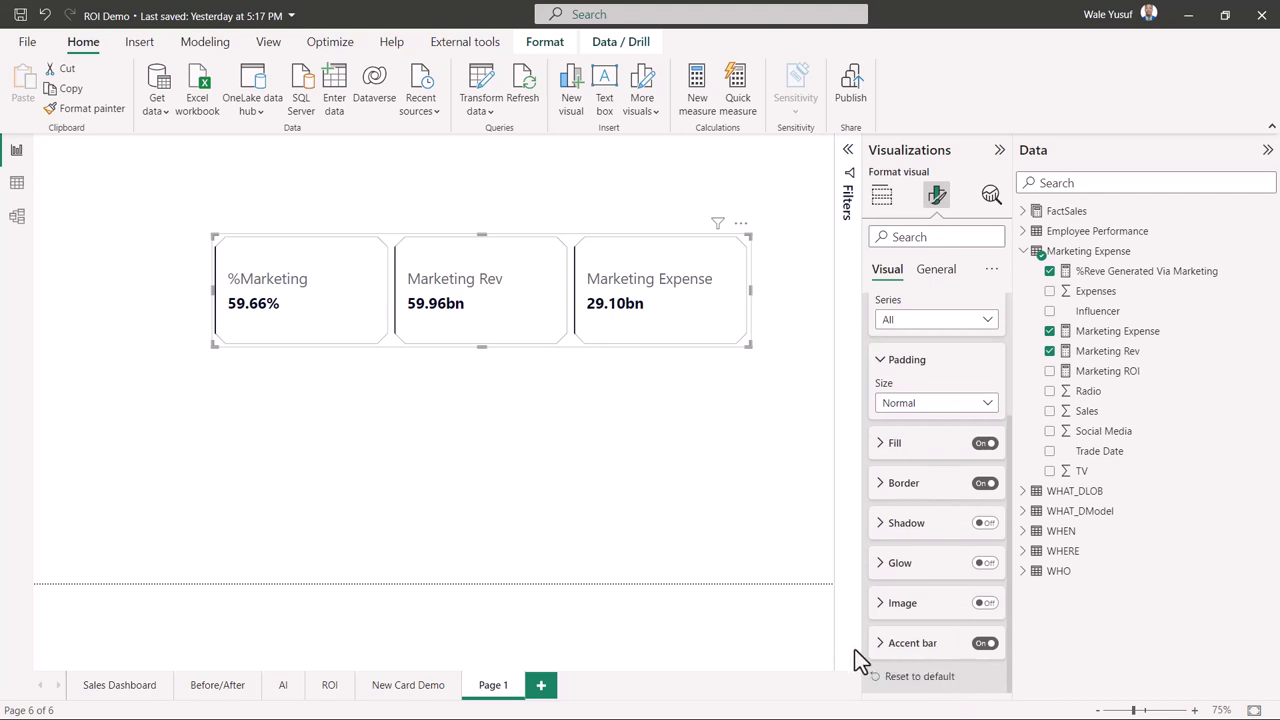
pyautogui.click(906, 643)
pyautogui.scroll(-1, 906, 603)
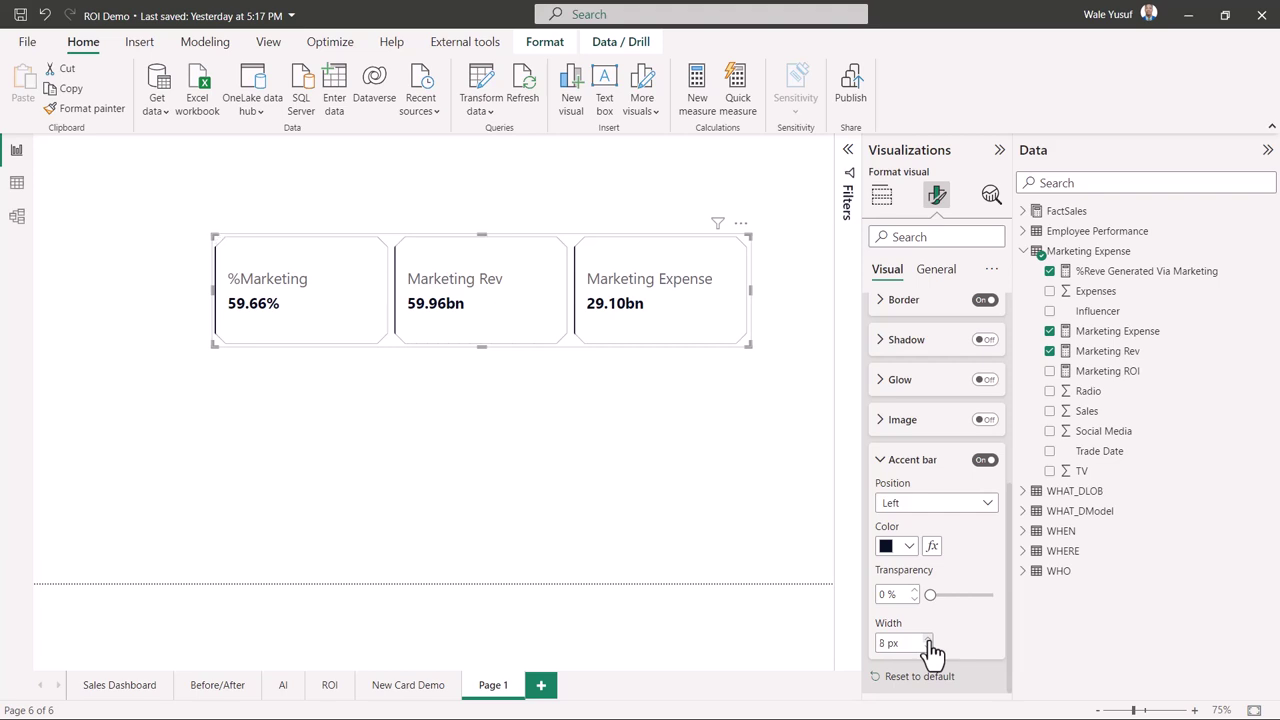
# Set the cards' accent bar width to 11 px and its color to dark blue #4A588A
pyautogui.click(929, 640)
pyautogui.press('Up')
pyautogui.press('Up')
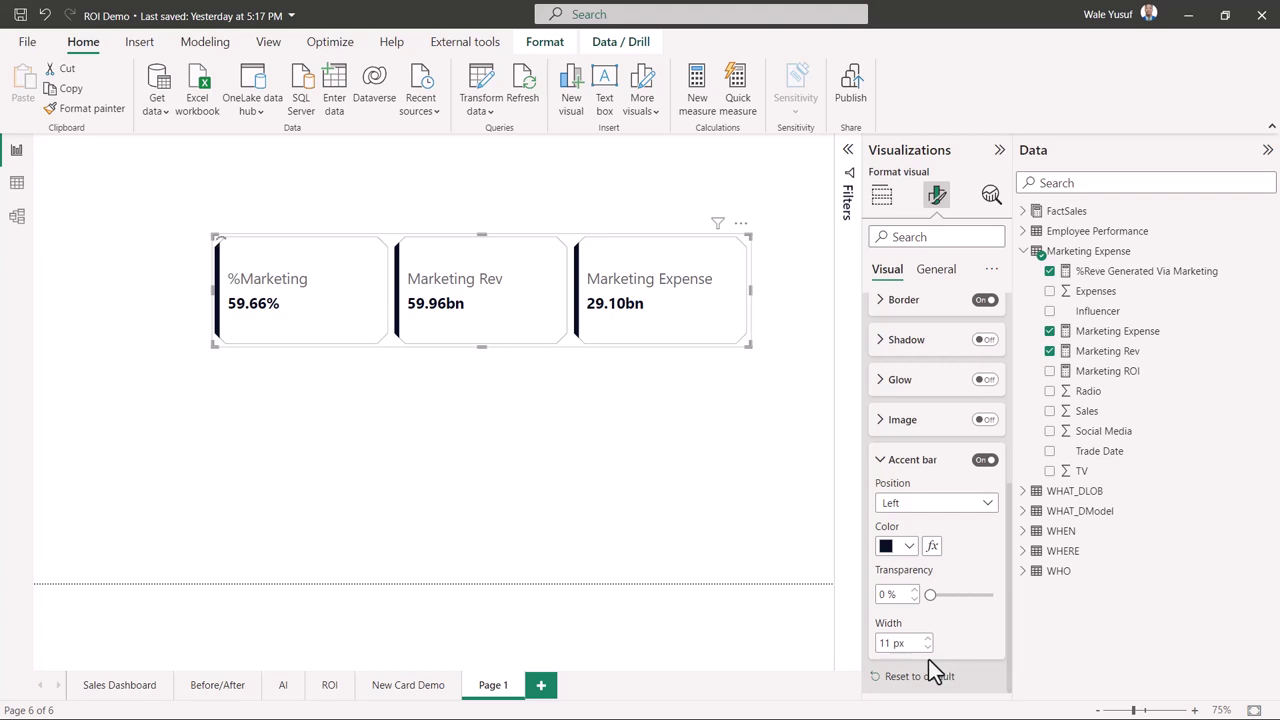
pyautogui.press('Down')
pyautogui.press('Down')
pyautogui.press('Down')
pyautogui.click(908, 548)
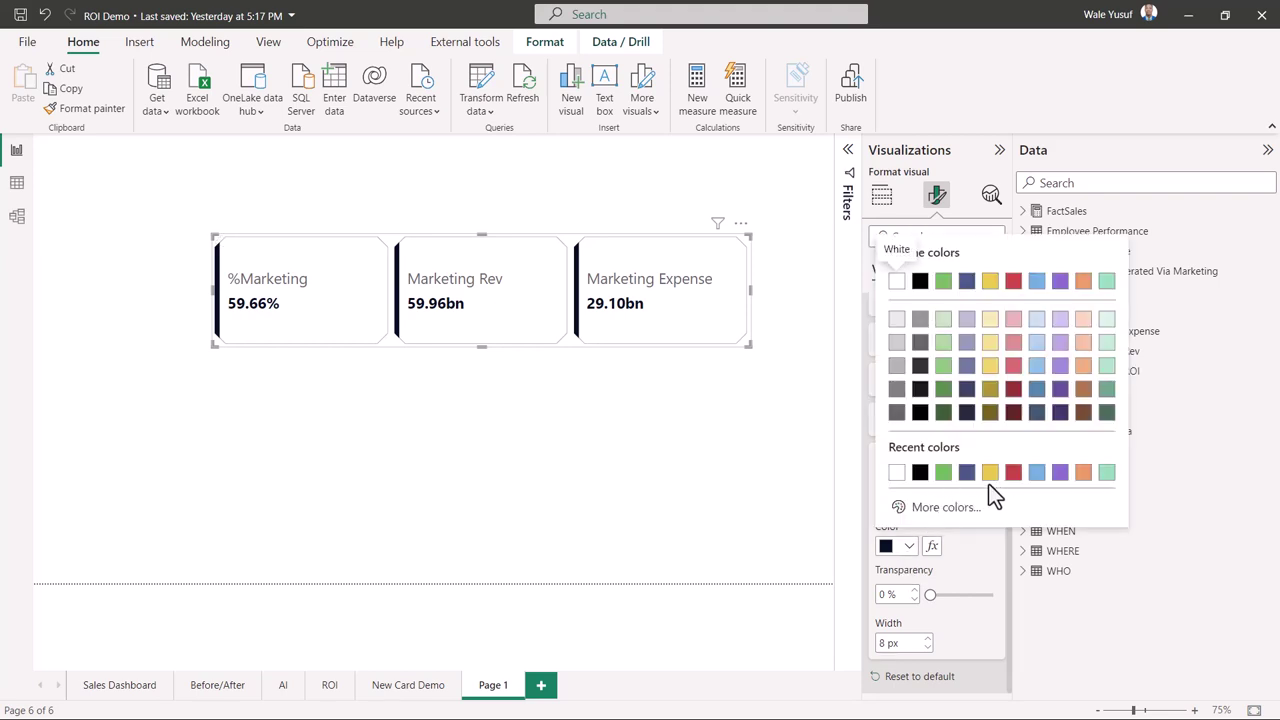
pyautogui.press('Up')
pyautogui.press('Up')
pyautogui.press('Up')
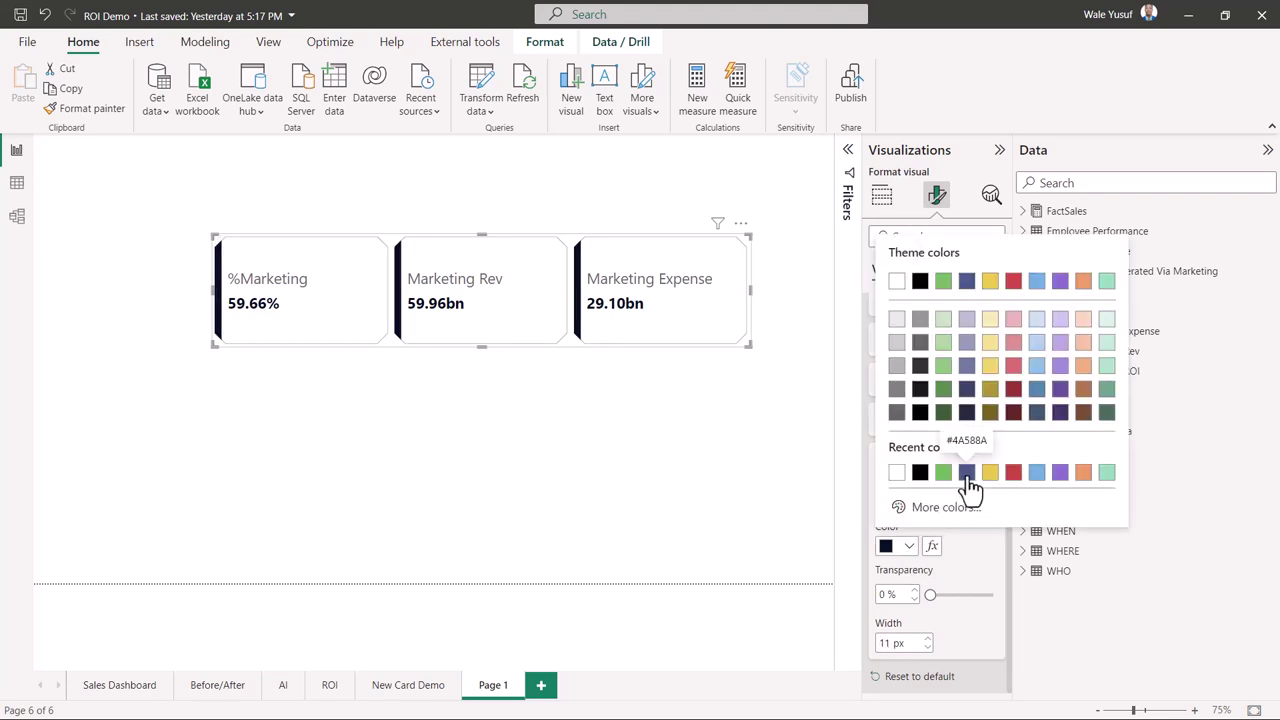
pyautogui.press('Return')
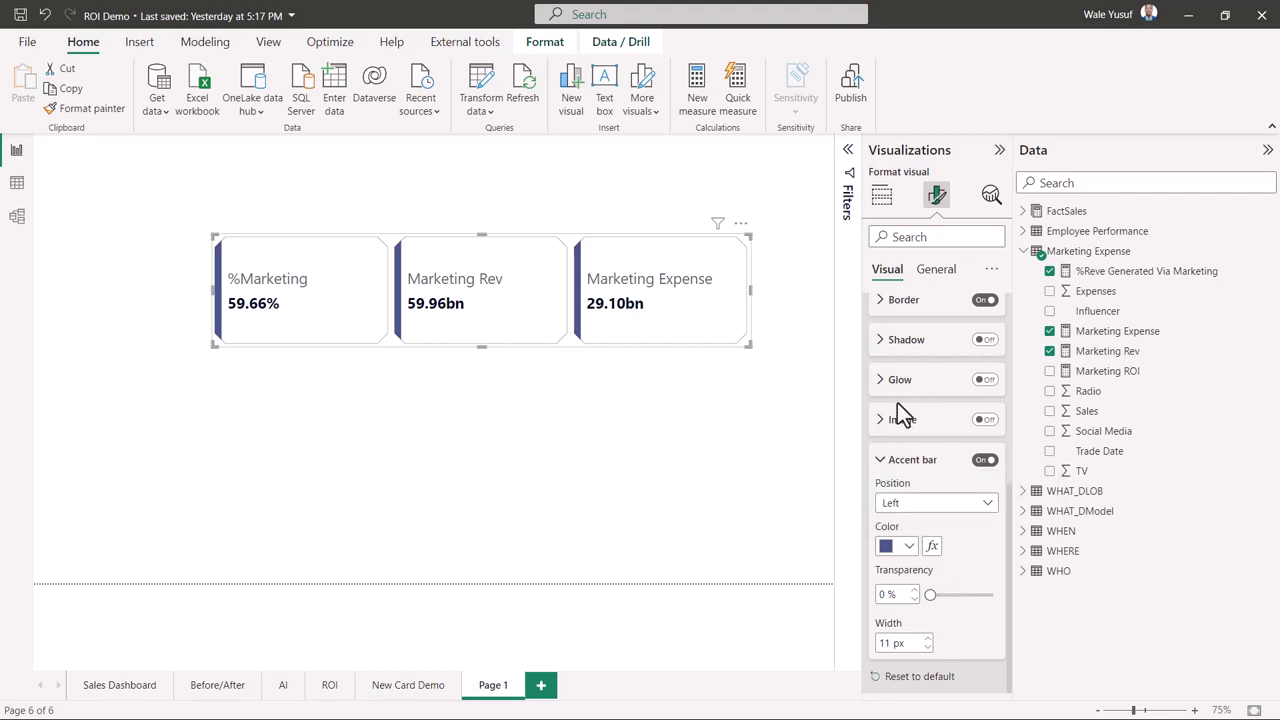
# Set the cards' border color to dark blue #4A588A
pyautogui.click(884, 303)
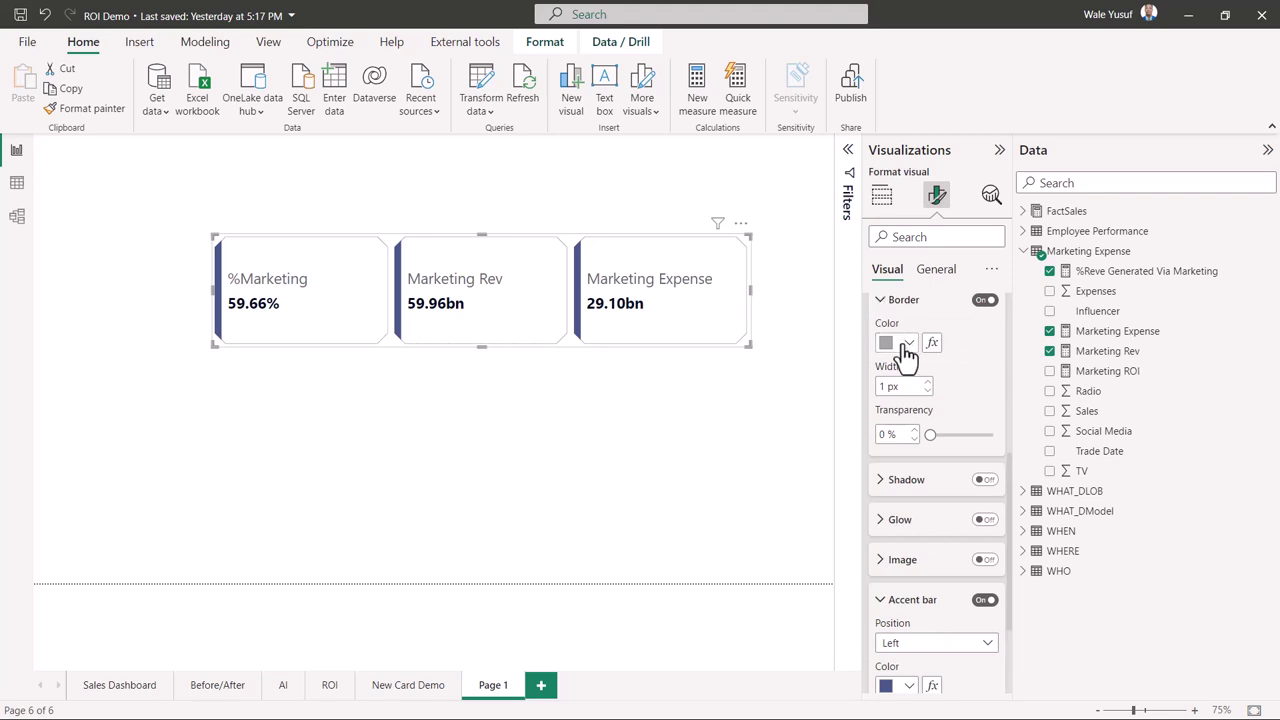
pyautogui.click(906, 345)
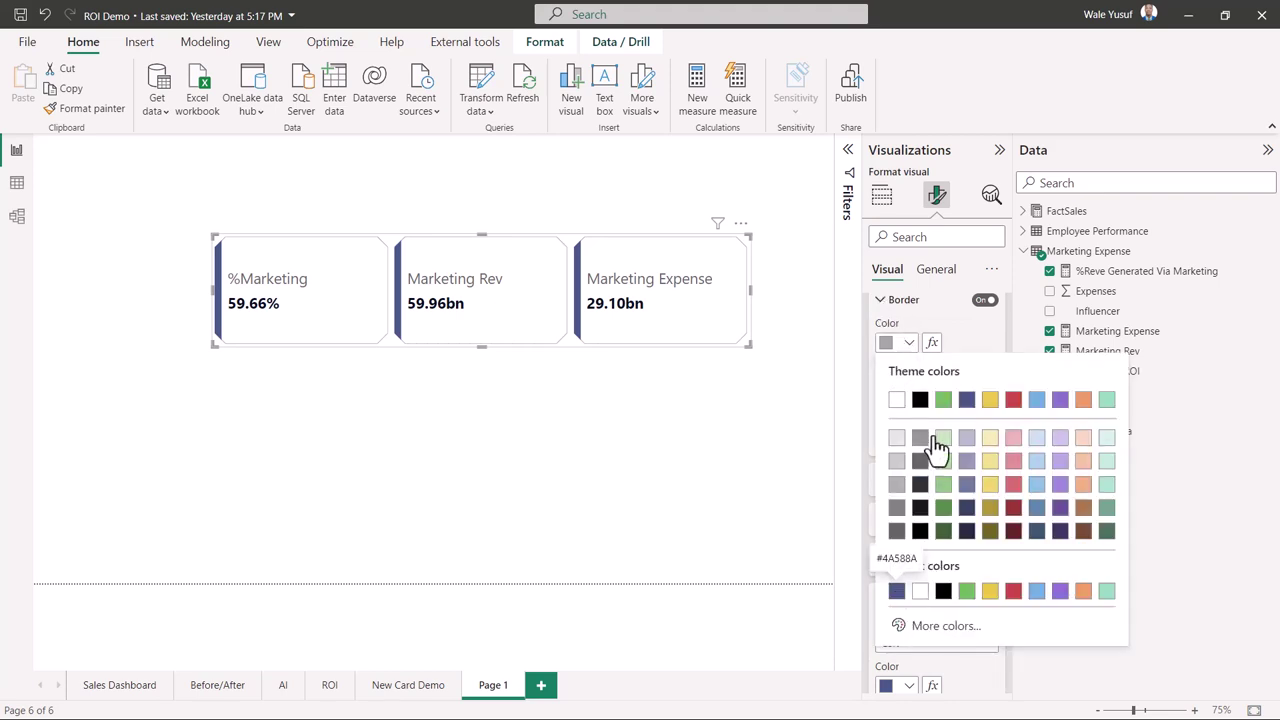
pyautogui.click(966, 399)
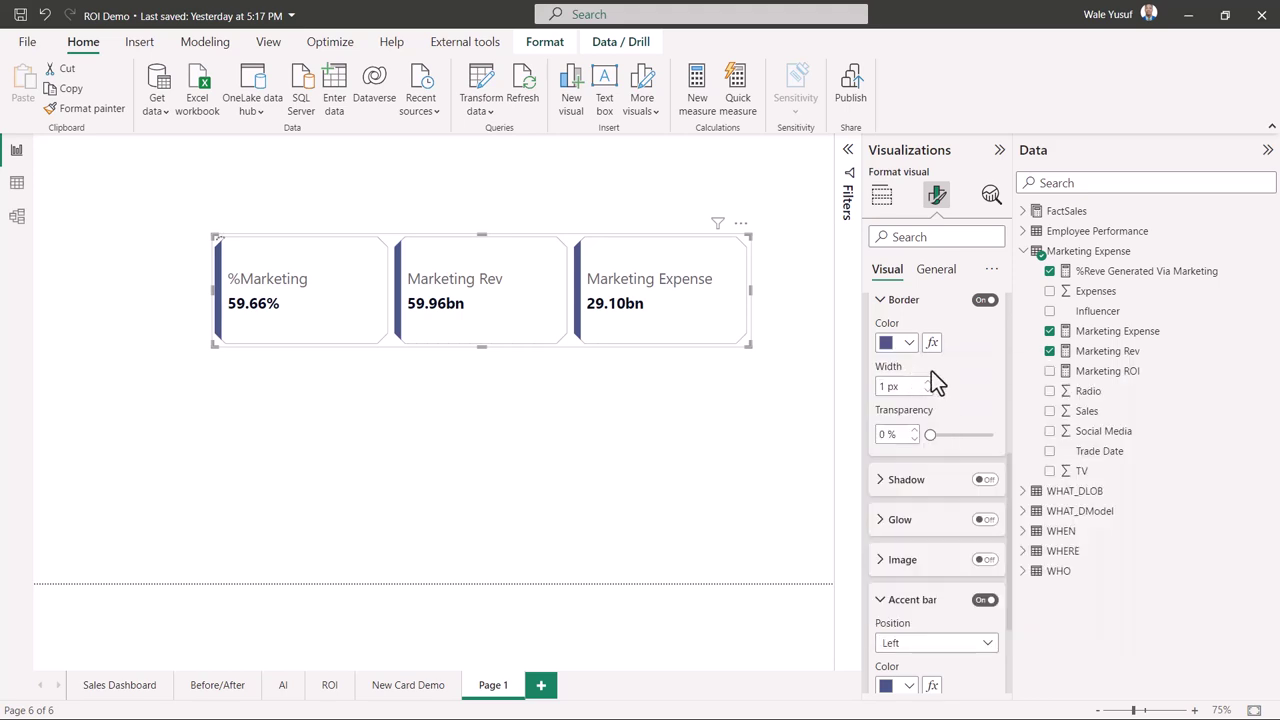
# Review the padding size options for the cards and expand the layout settings
pyautogui.scroll(3, 988, 437)
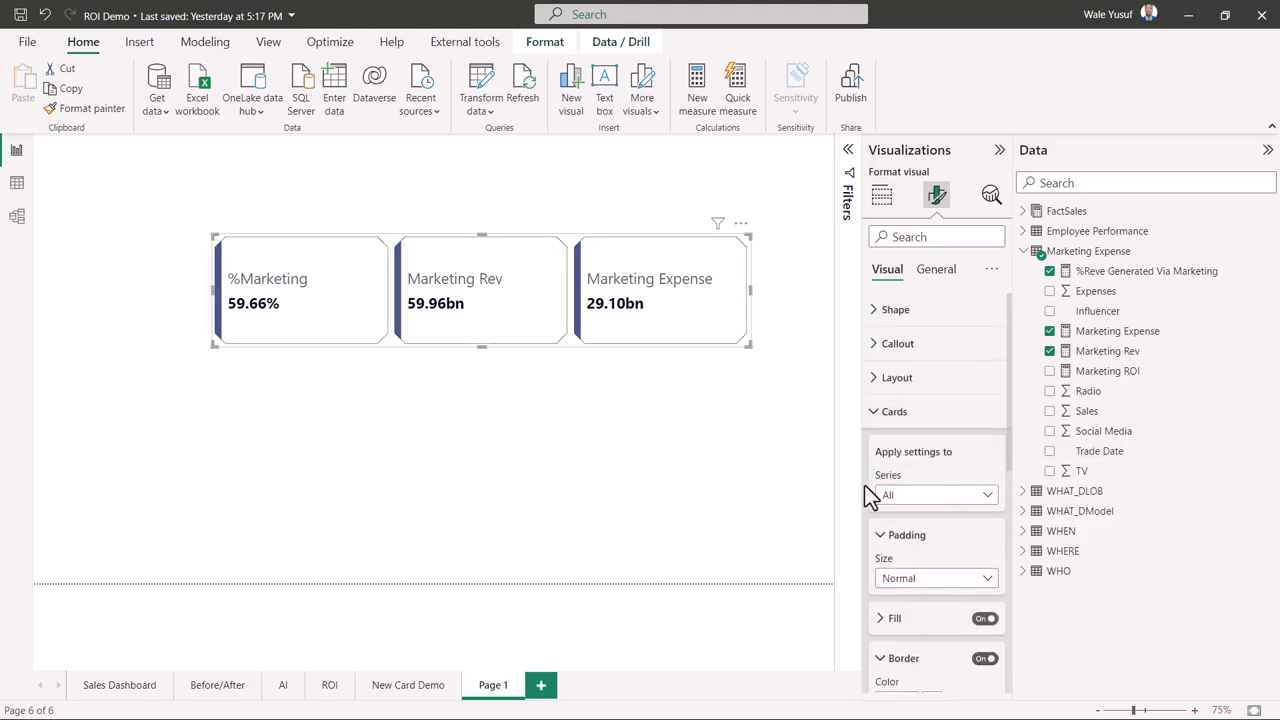
pyautogui.scroll(-2, 940, 592)
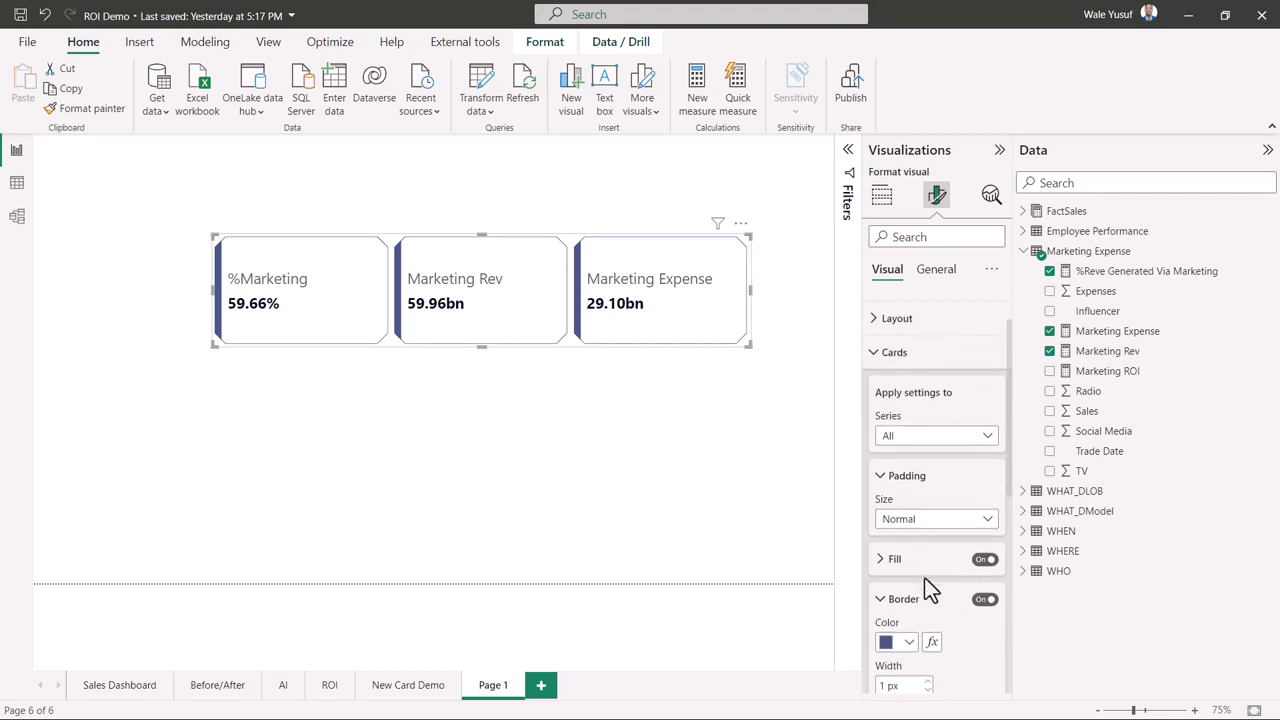
pyautogui.click(935, 520)
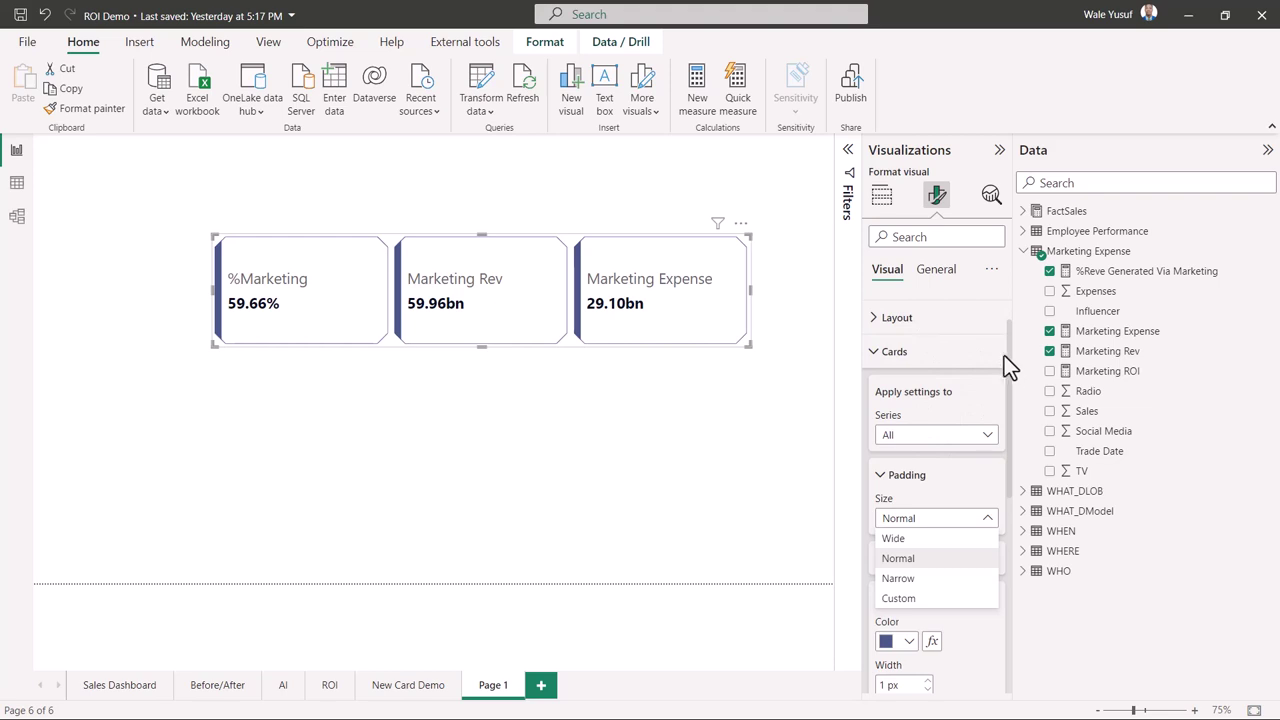
pyautogui.click(874, 318)
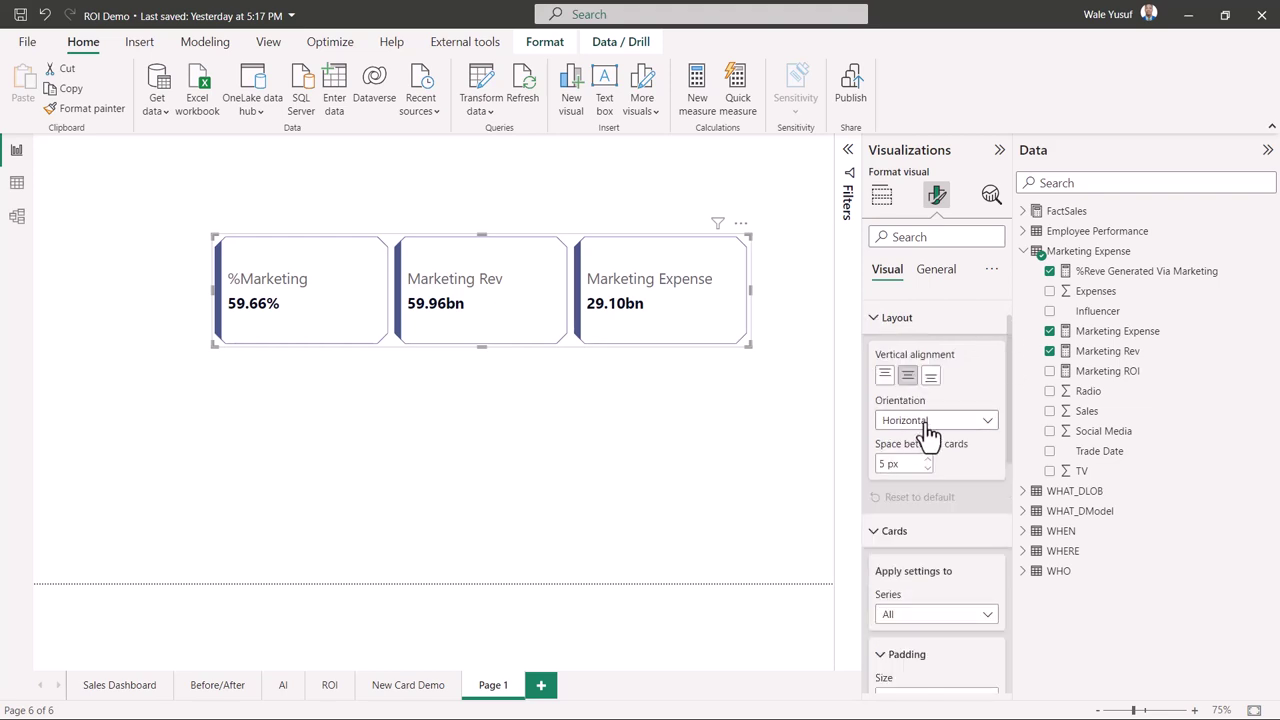
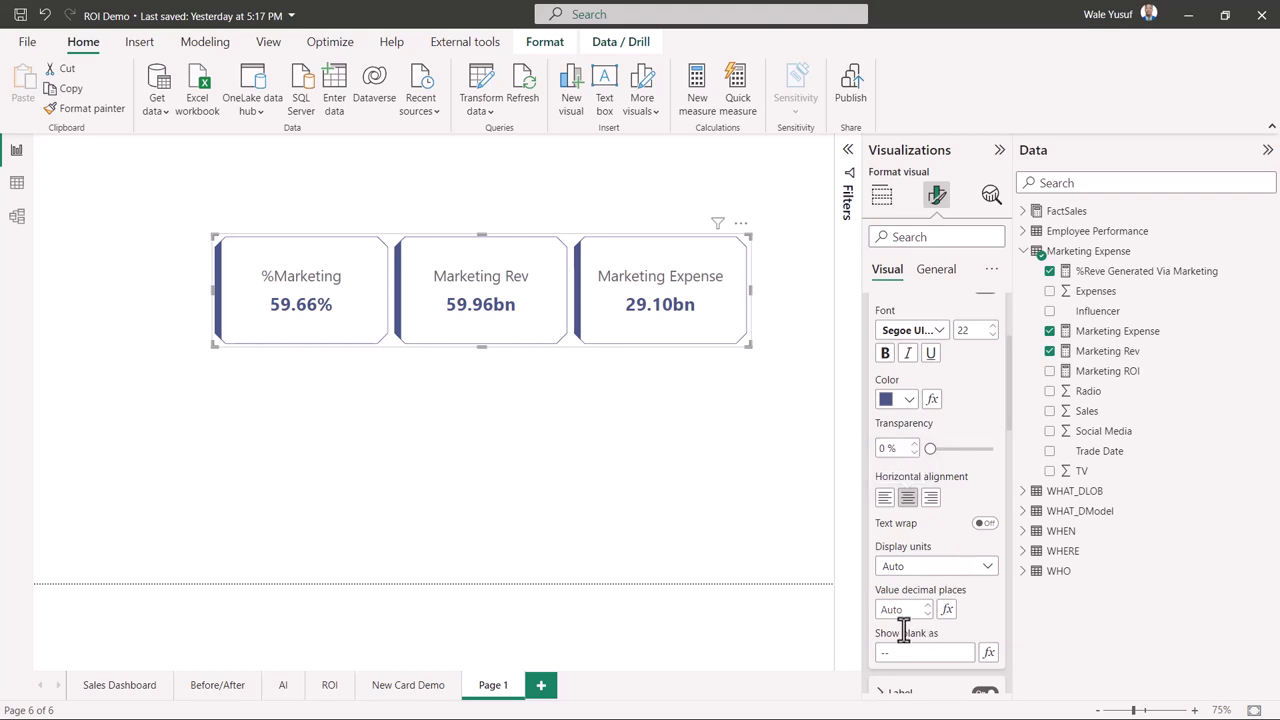
# Set blank callout values to show as NA
pyautogui.scroll(-3, 897, 630)
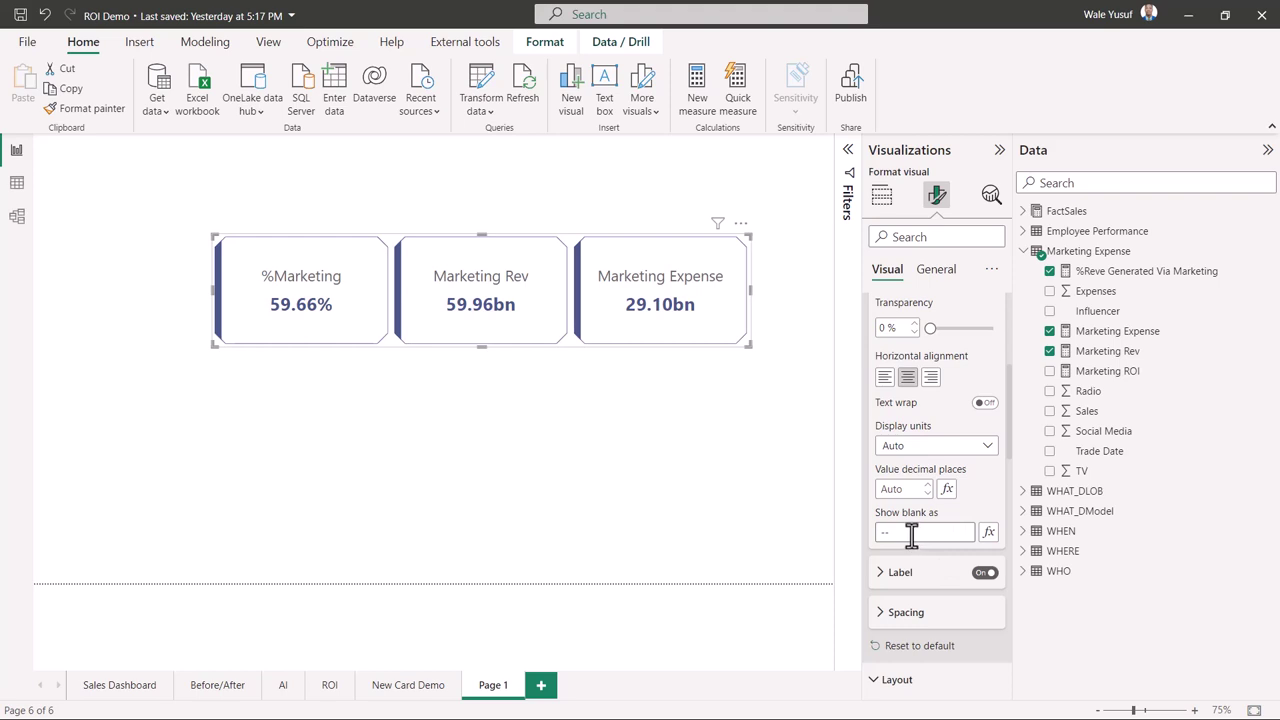
pyautogui.moveTo(877, 534); pyautogui.dragTo(897, 537)
pyautogui.write('NA')
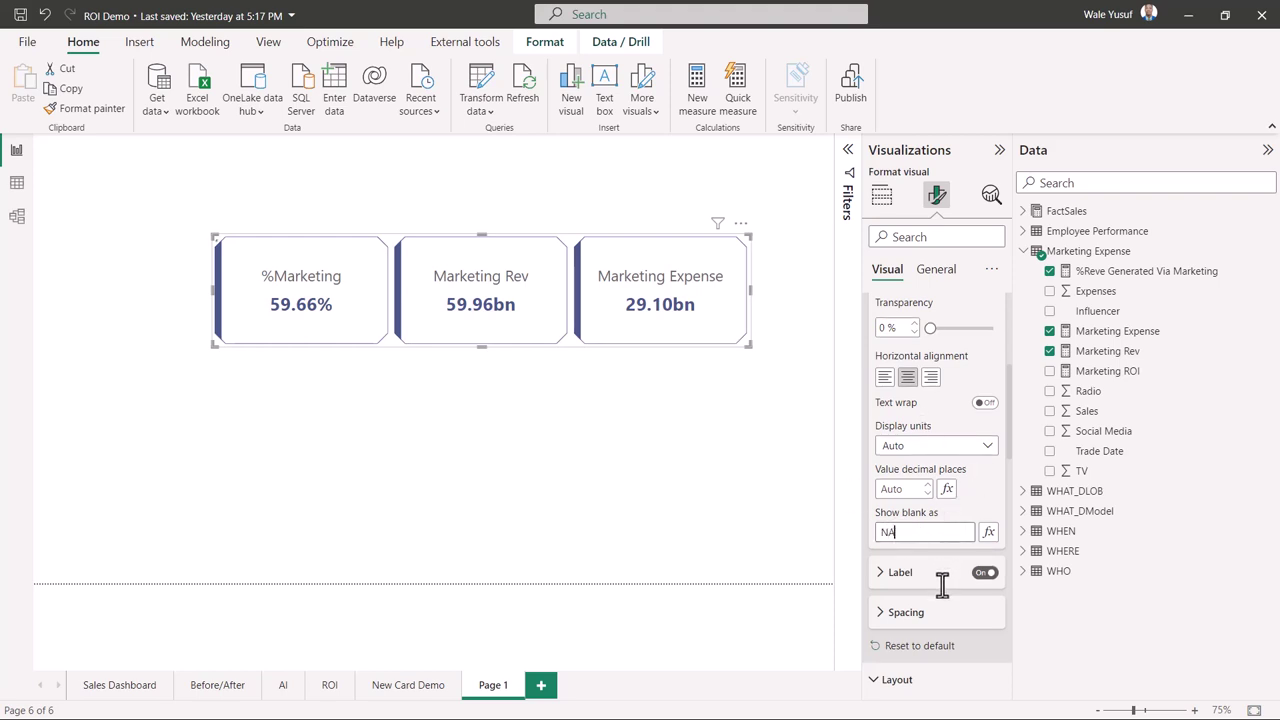
pyautogui.press('Return')
# Set the callout labels' color to dark blue and their font size to 13
pyautogui.scroll(-2, 895, 605)
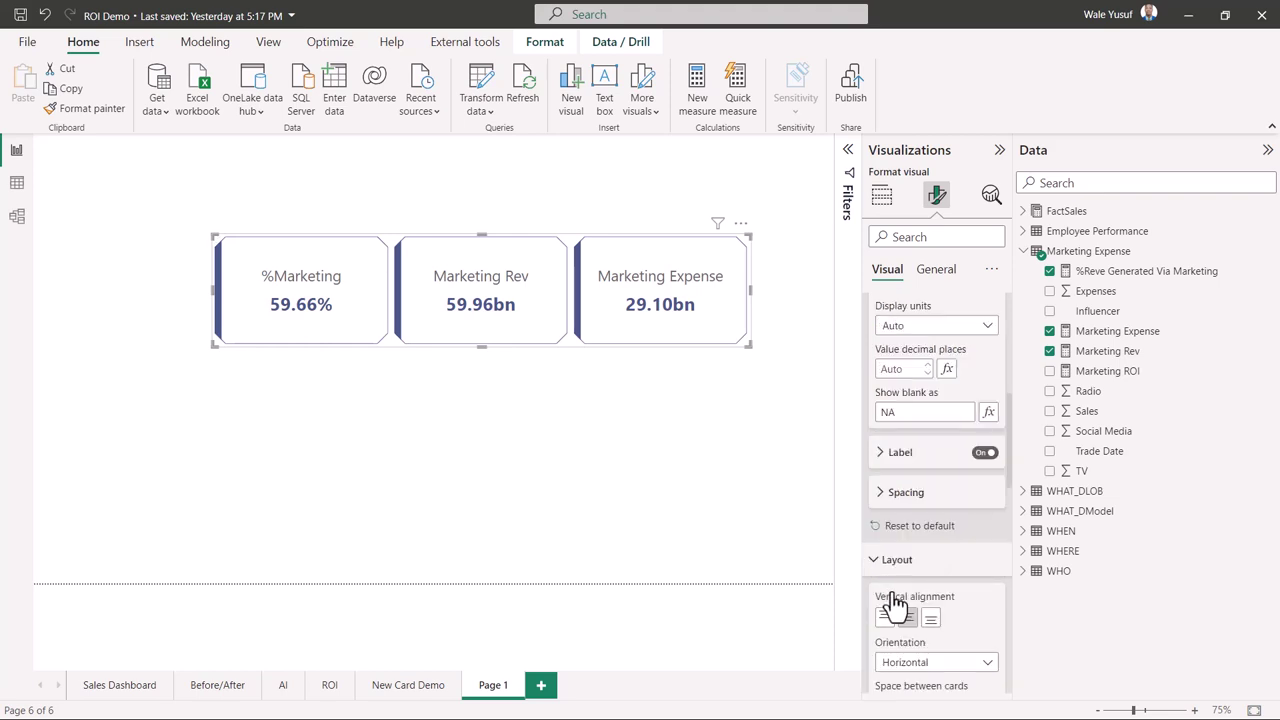
pyautogui.scroll(-1, 889, 600)
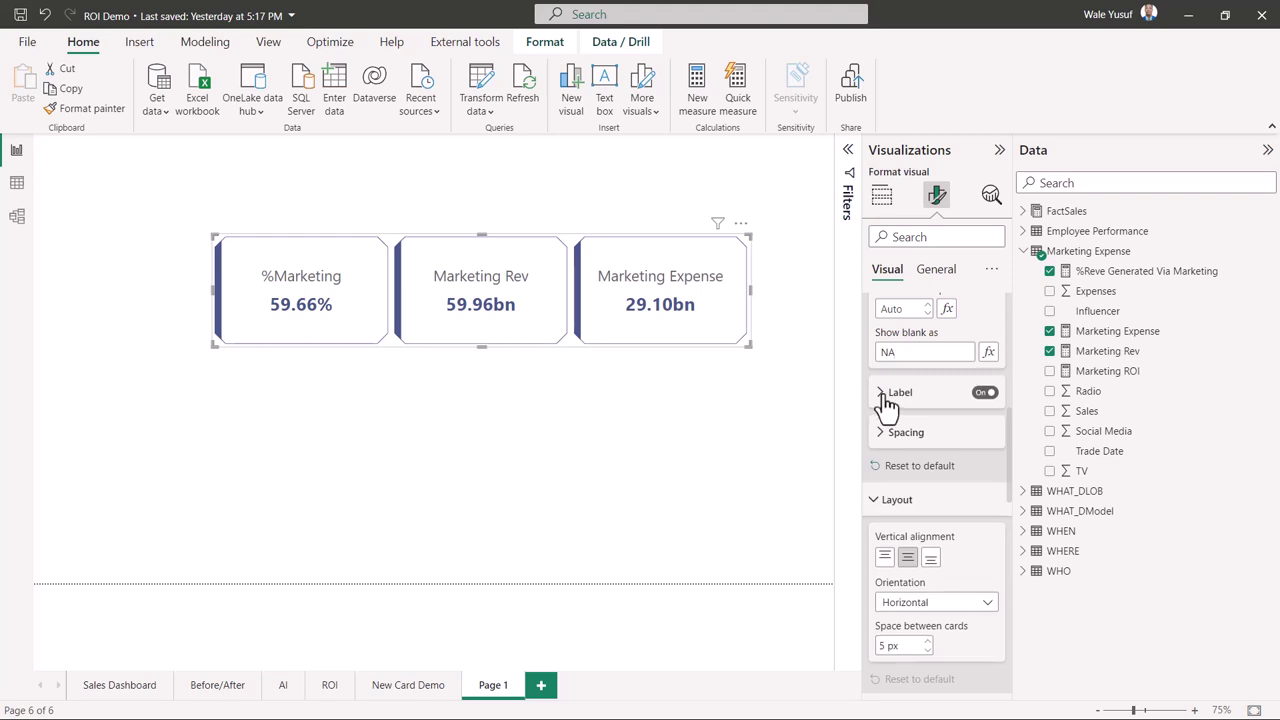
pyautogui.click(886, 396)
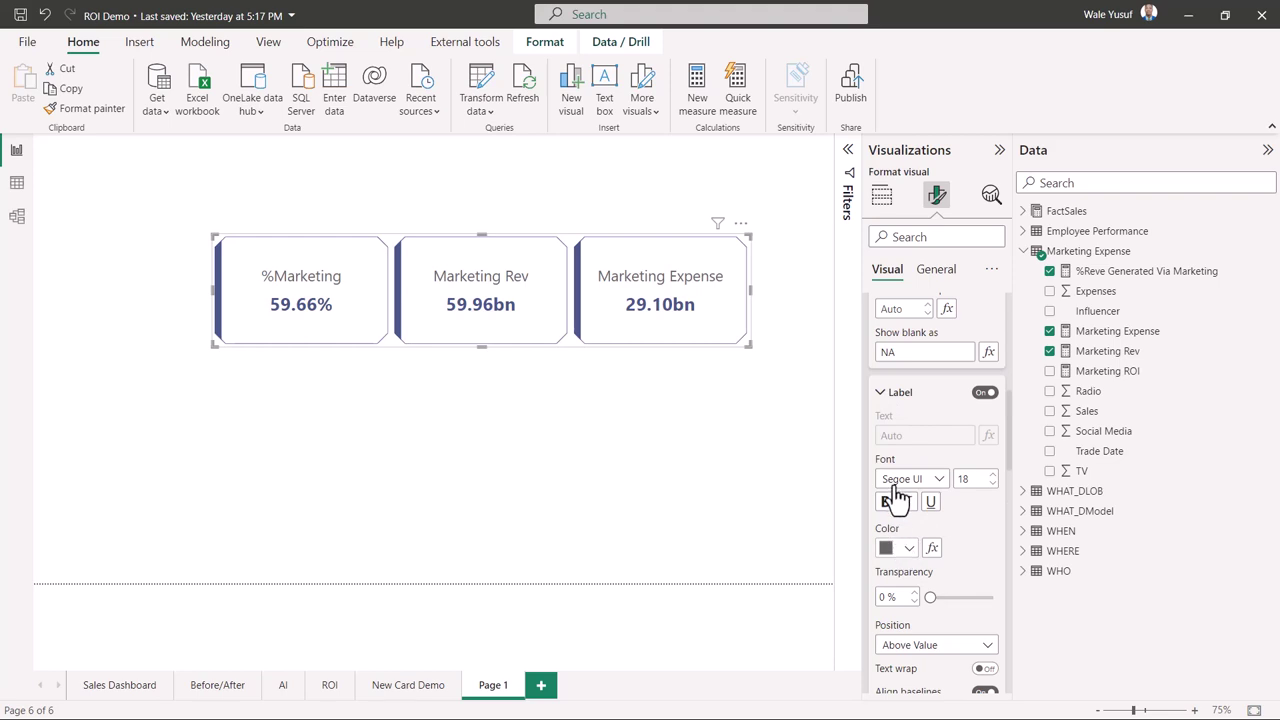
pyautogui.click(896, 548)
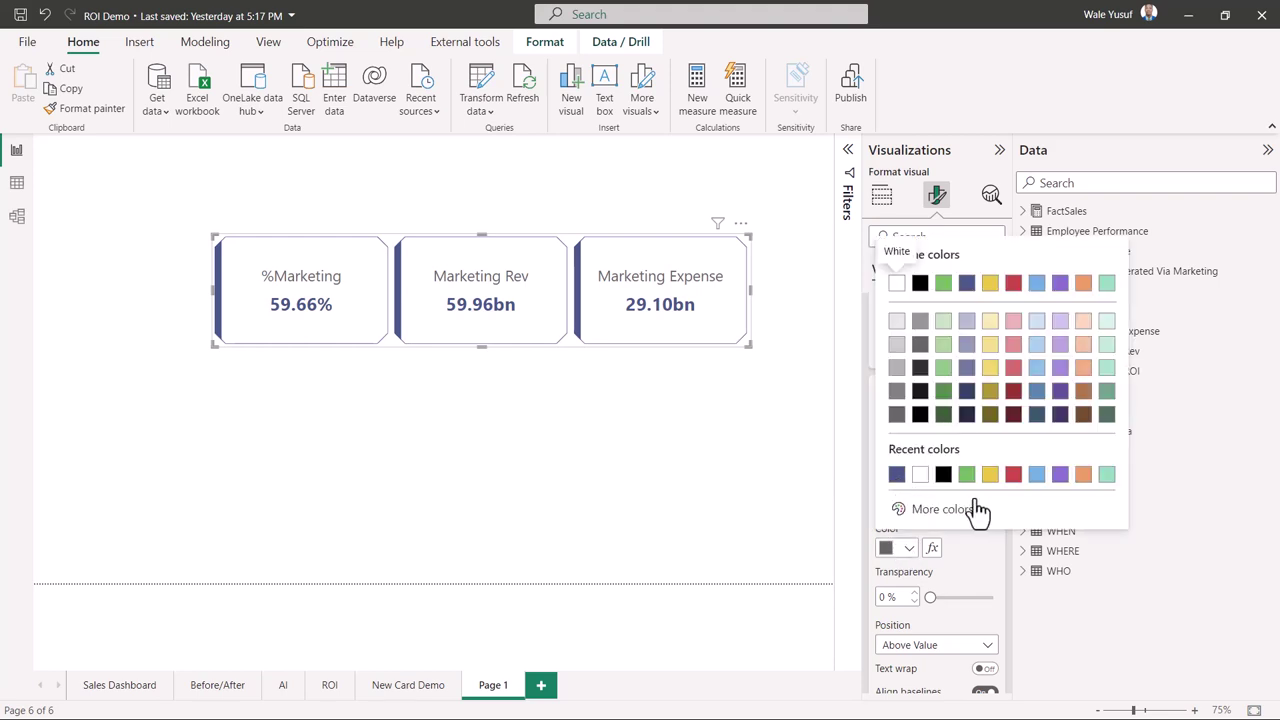
pyautogui.click(965, 564)
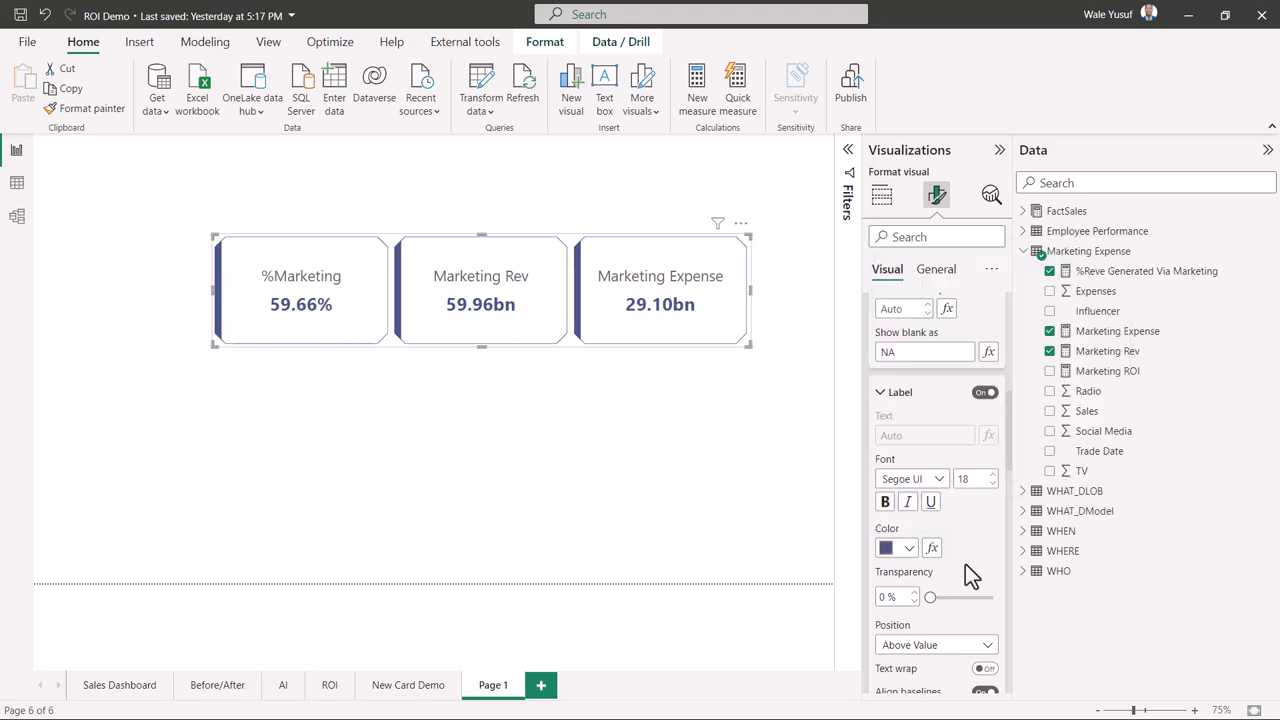
pyautogui.click(992, 485)
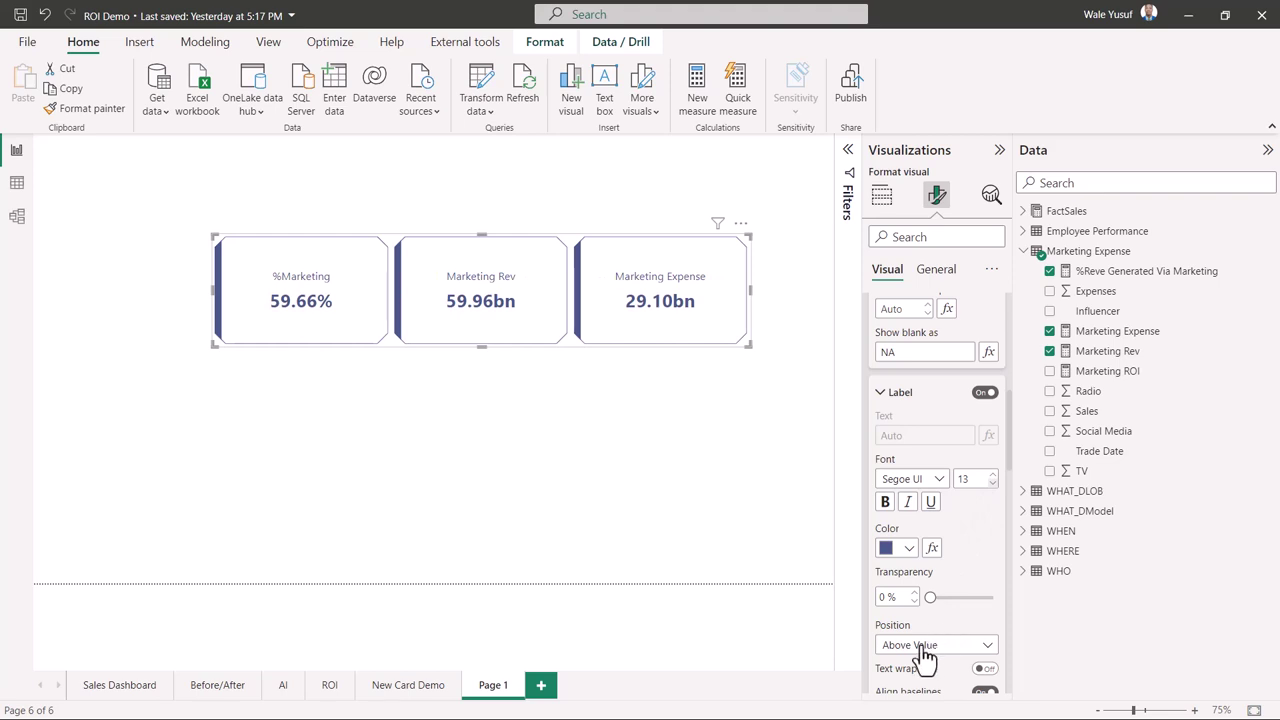
# Position the callout labels below the values and make the card visual slightly wider and shorter
pyautogui.scroll(-1, 903, 650)
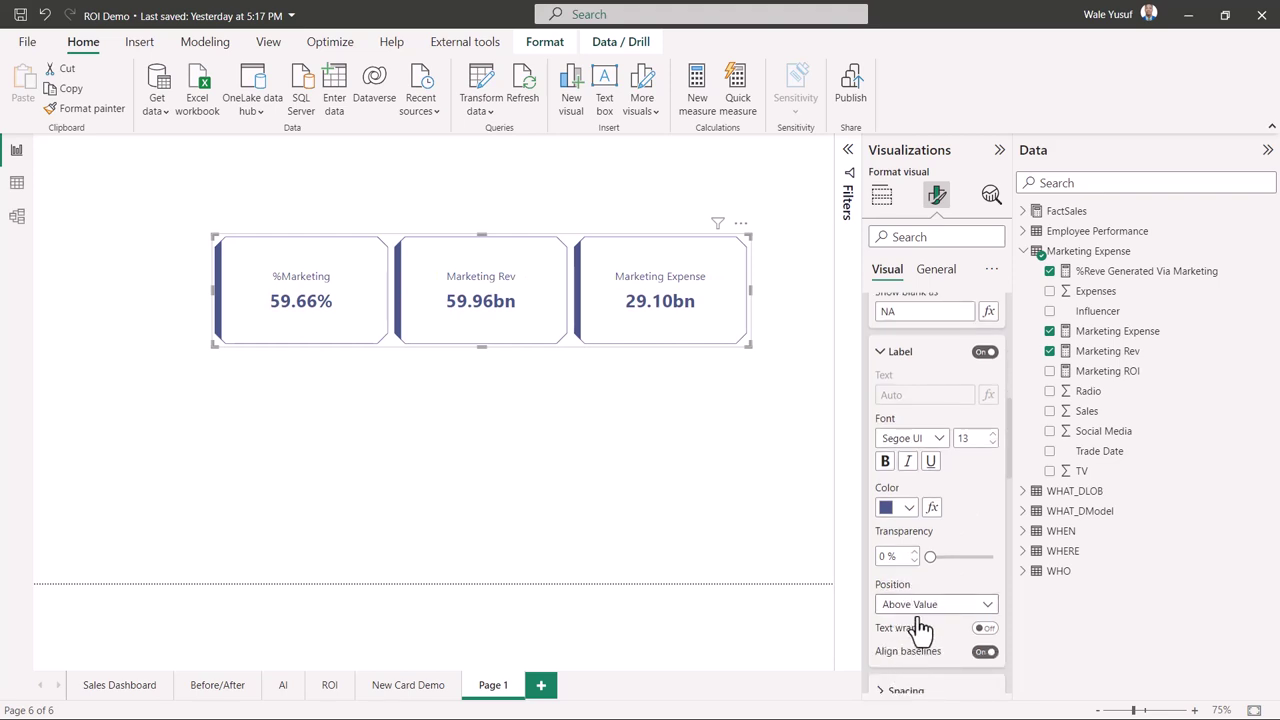
pyautogui.scroll(-1, 910, 630)
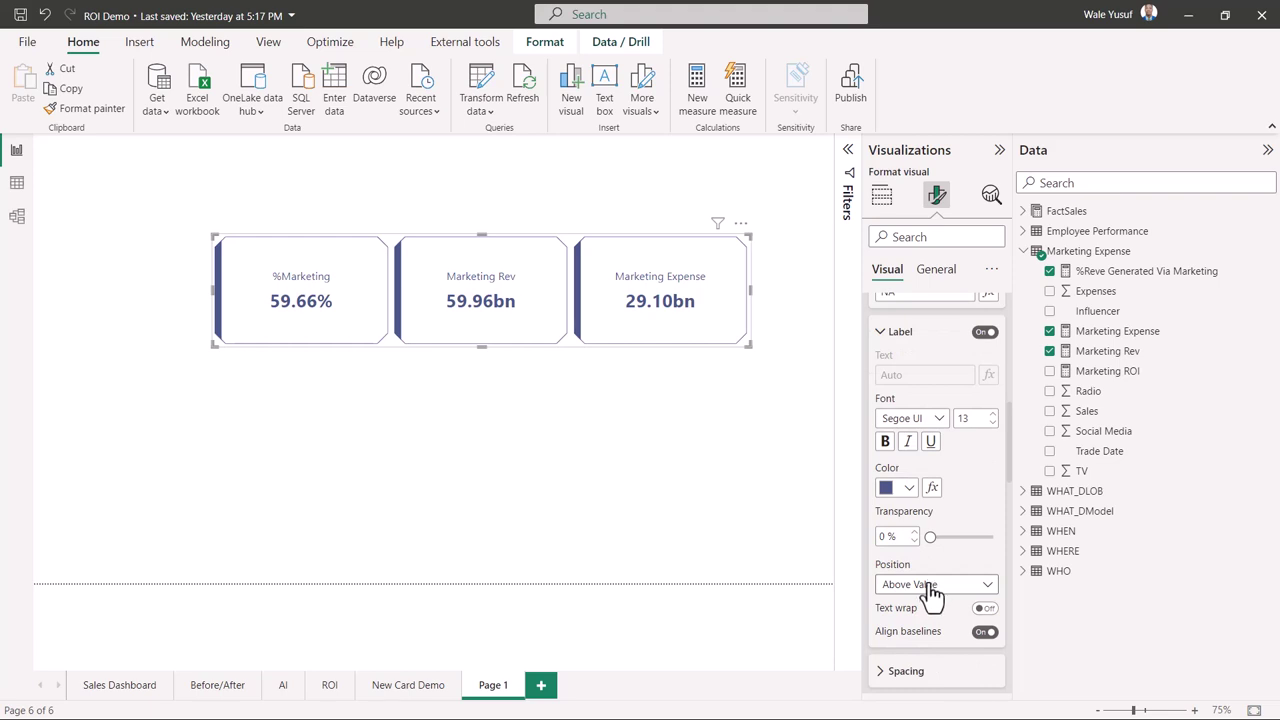
pyautogui.click(932, 588)
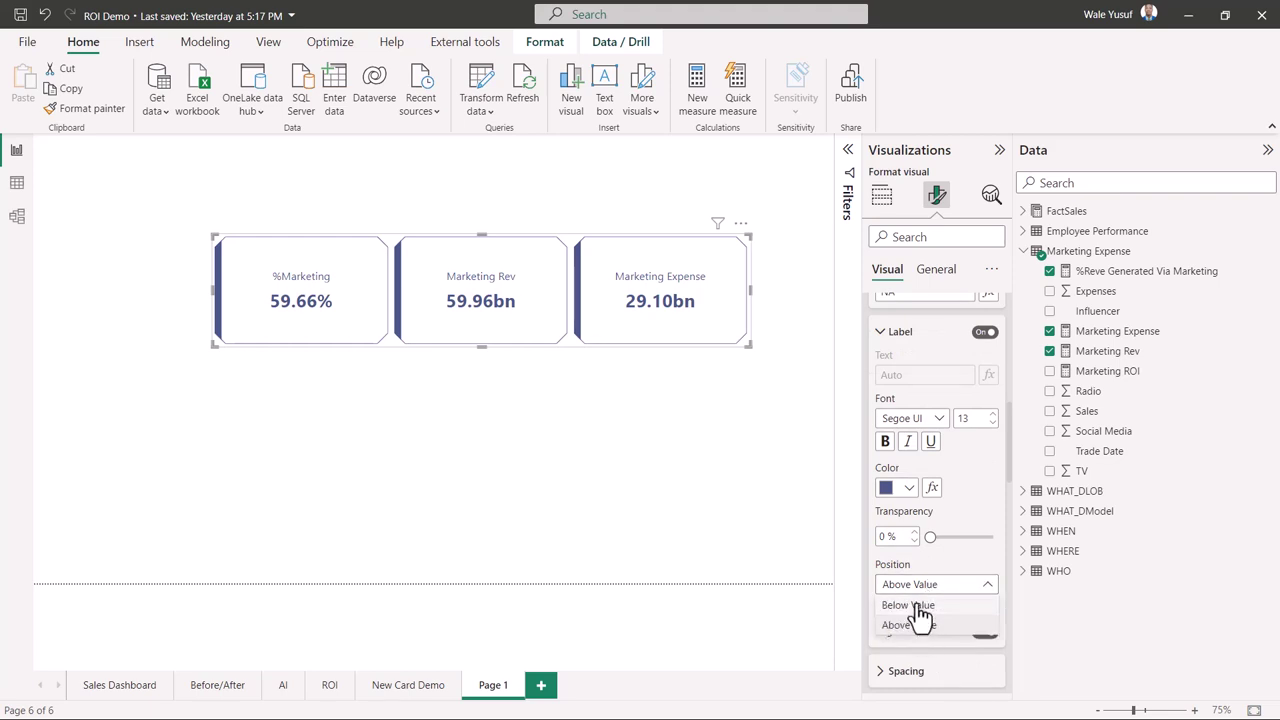
pyautogui.click(914, 606)
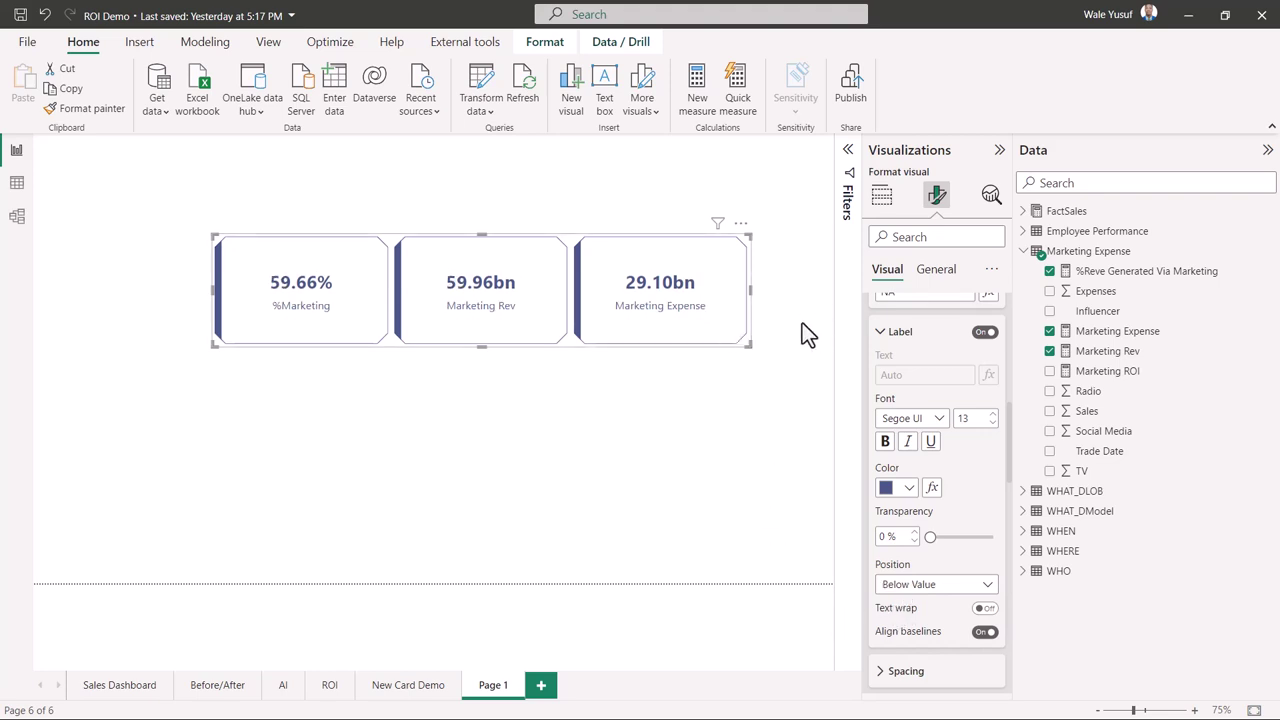
pyautogui.moveTo(760, 335); pyautogui.dragTo(767, 346)
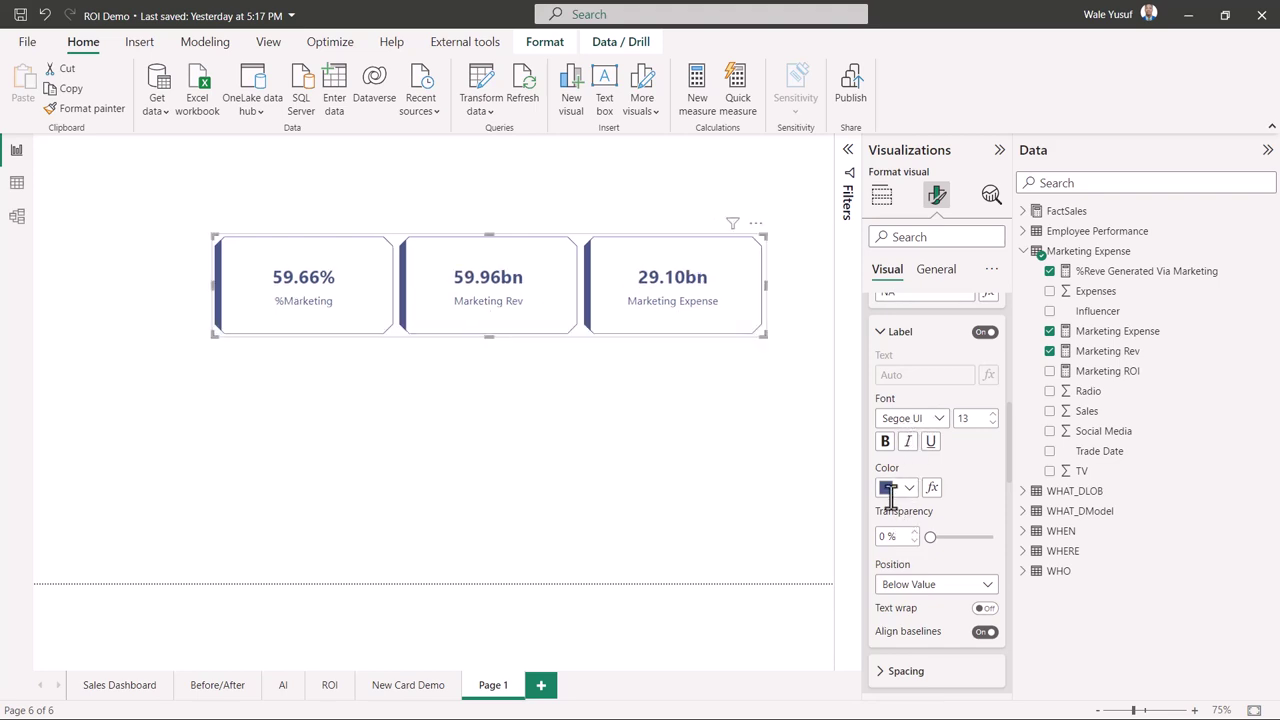
# Turn on the image for all cards and load the icons8-hot-sales-hours-48 icon from the Downloads folder
pyautogui.scroll(1, 908, 610)
pyautogui.scroll(-10, 906, 625)
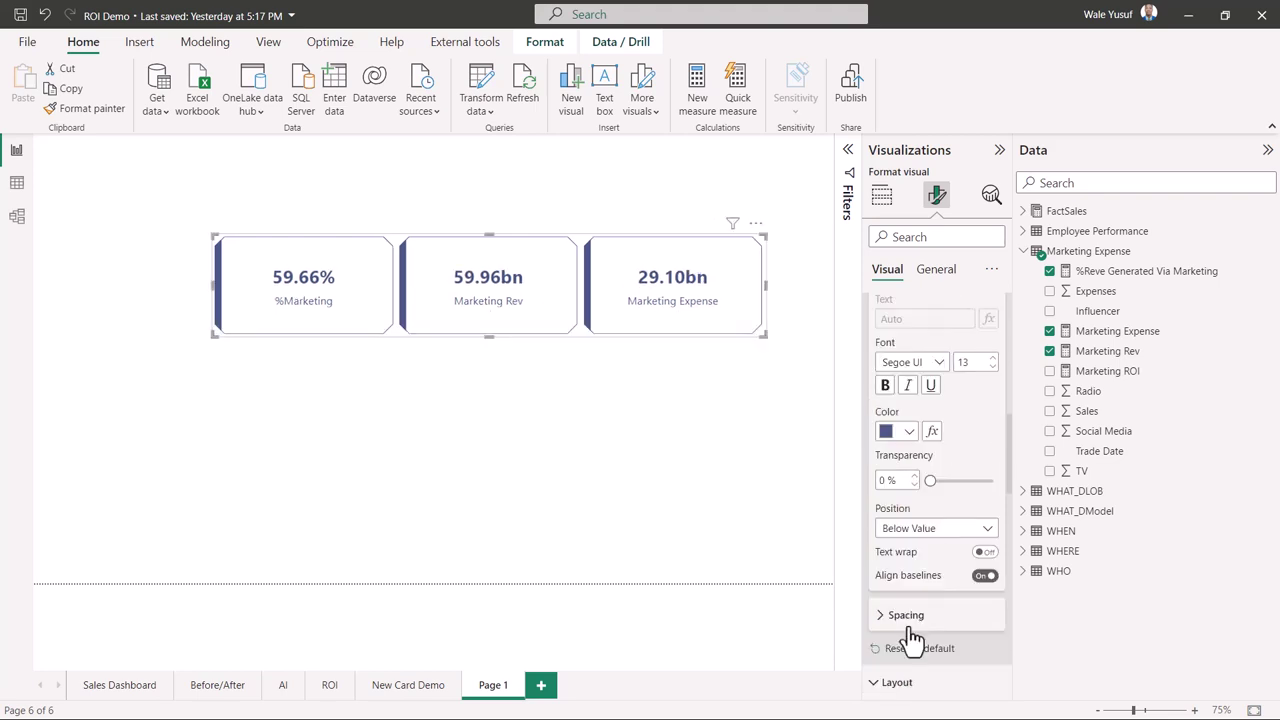
pyautogui.scroll(-9, 904, 635)
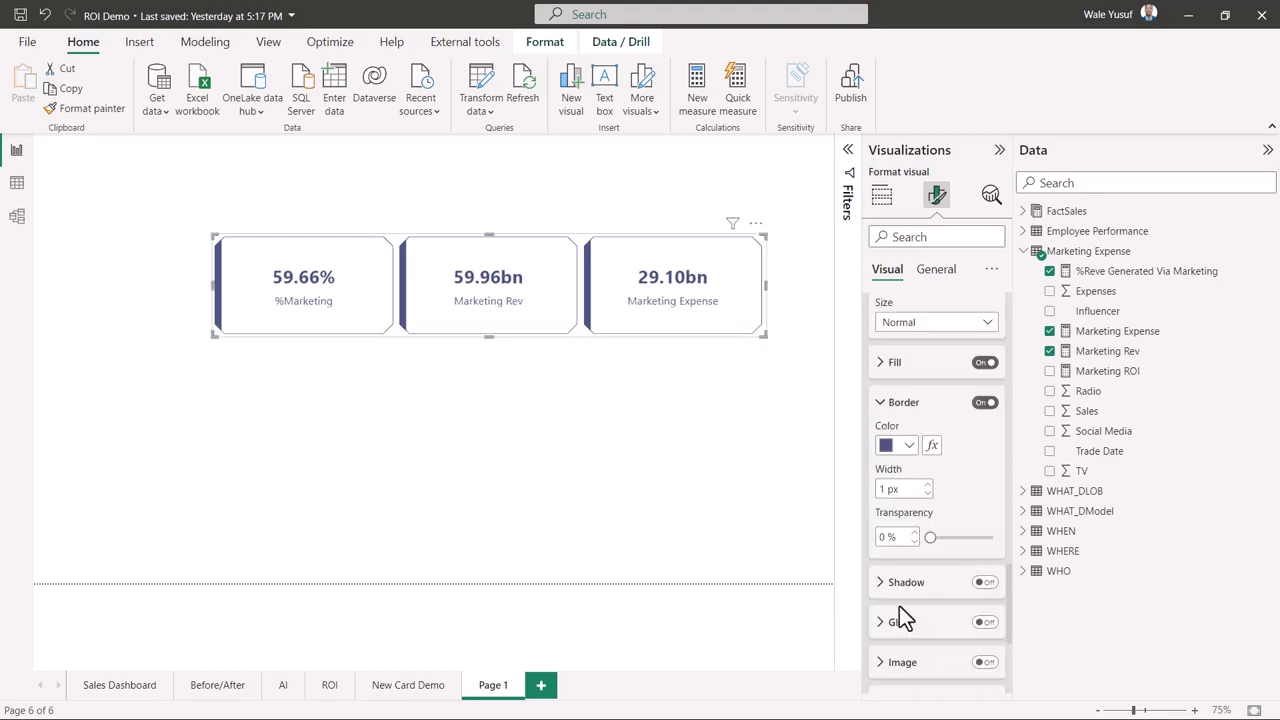
pyautogui.scroll(-2, 898, 470)
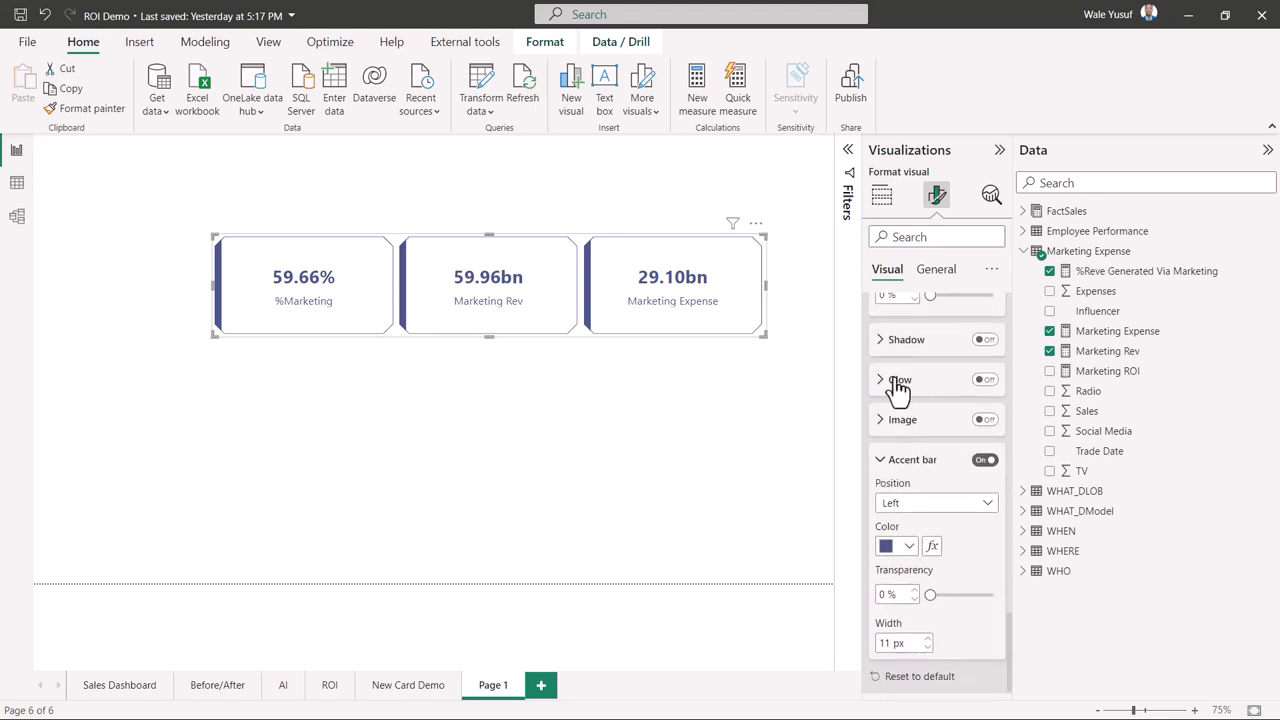
pyautogui.click(915, 468)
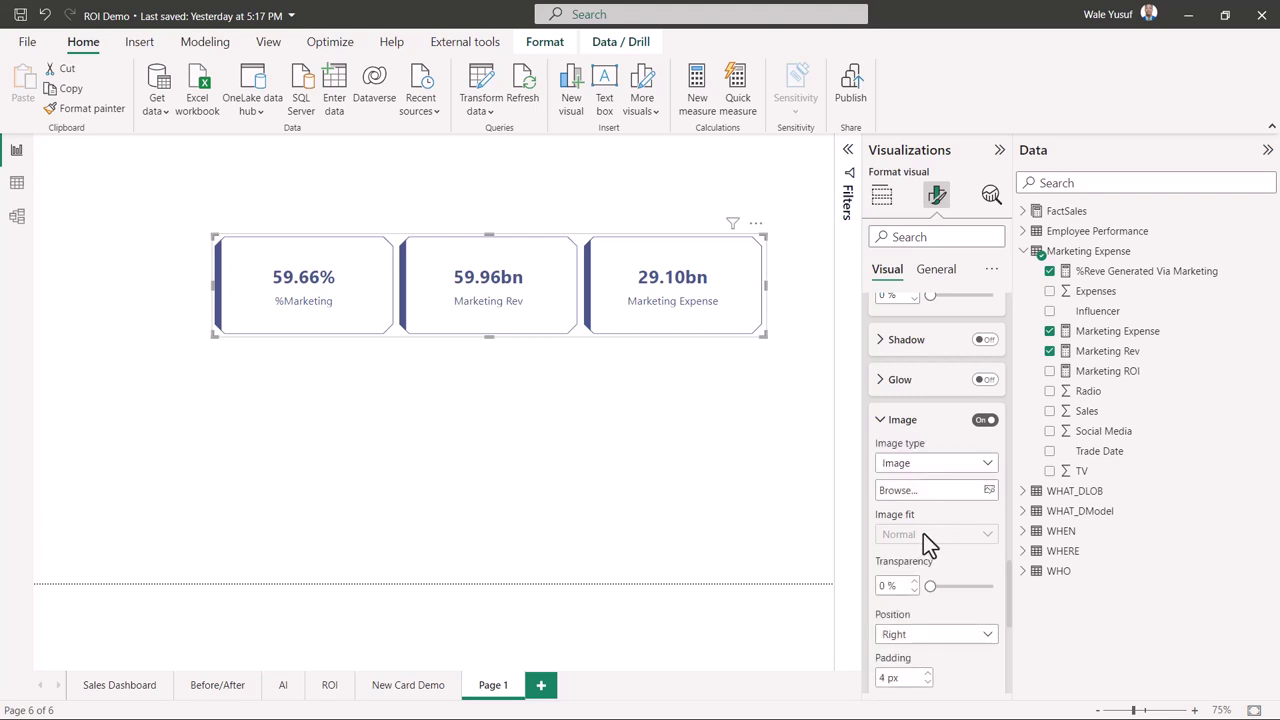
pyautogui.click(989, 491)
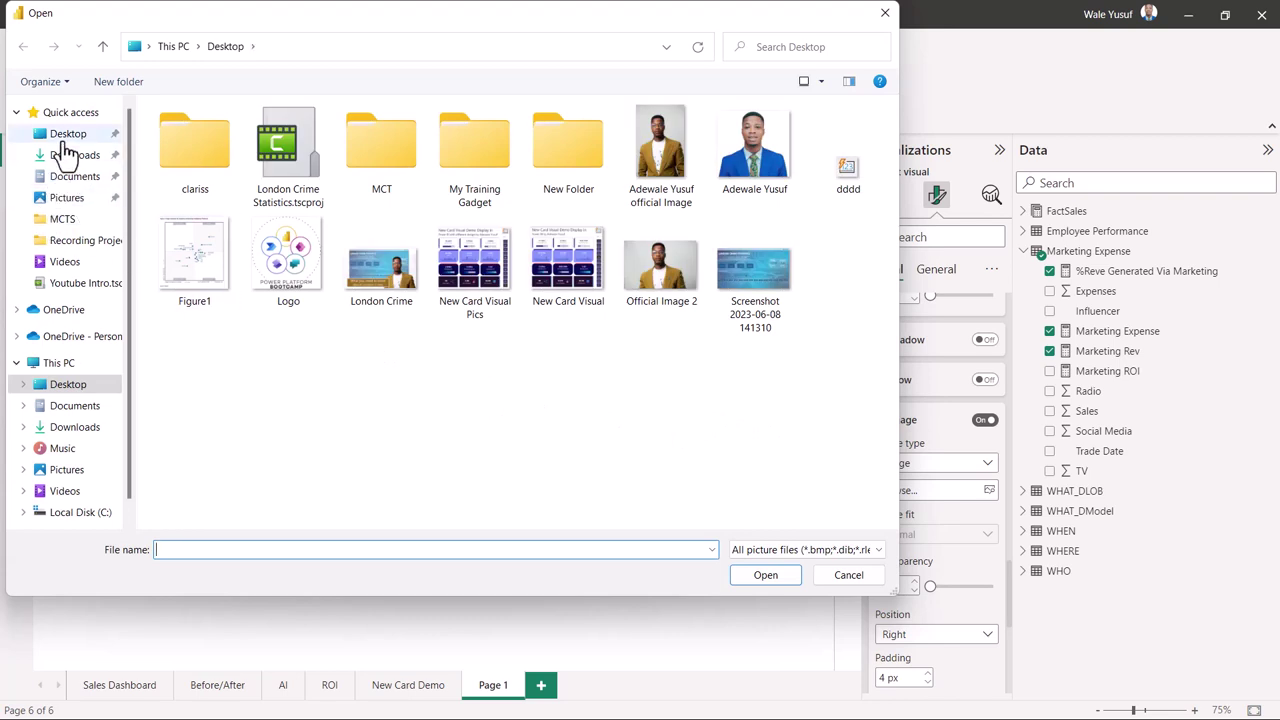
pyautogui.click(70, 155)
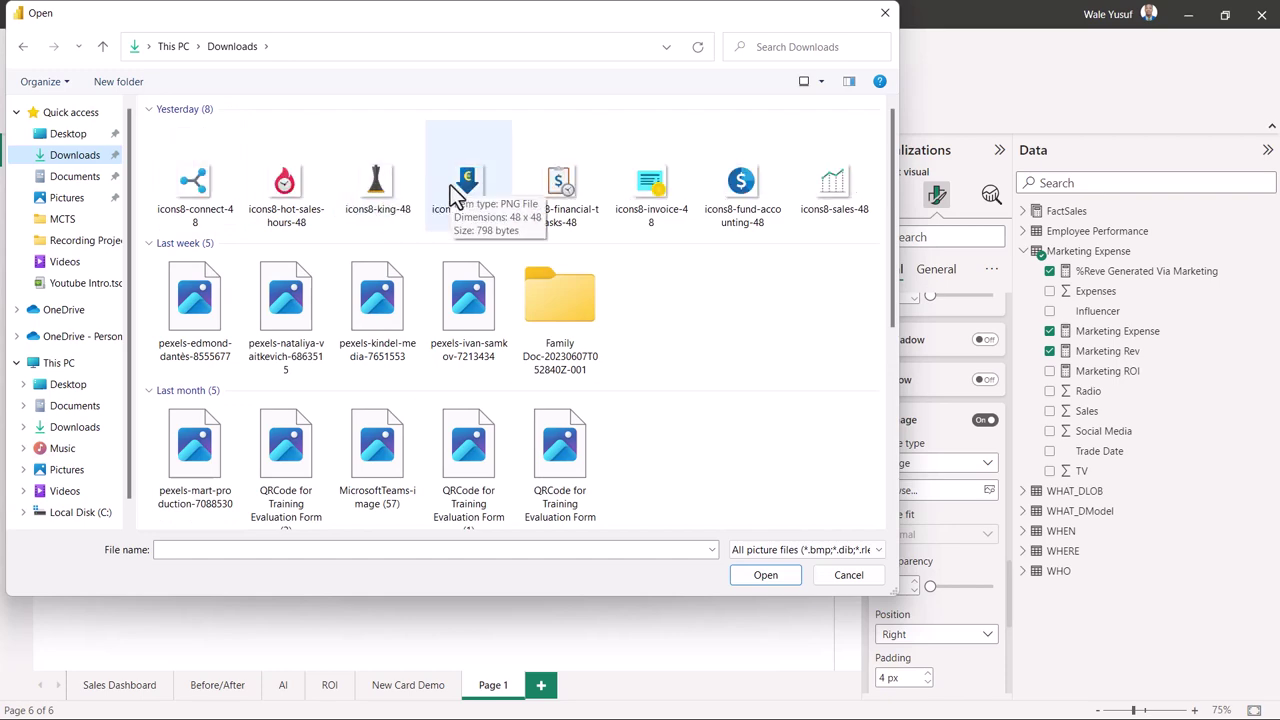
pyautogui.doubleClick(286, 185)
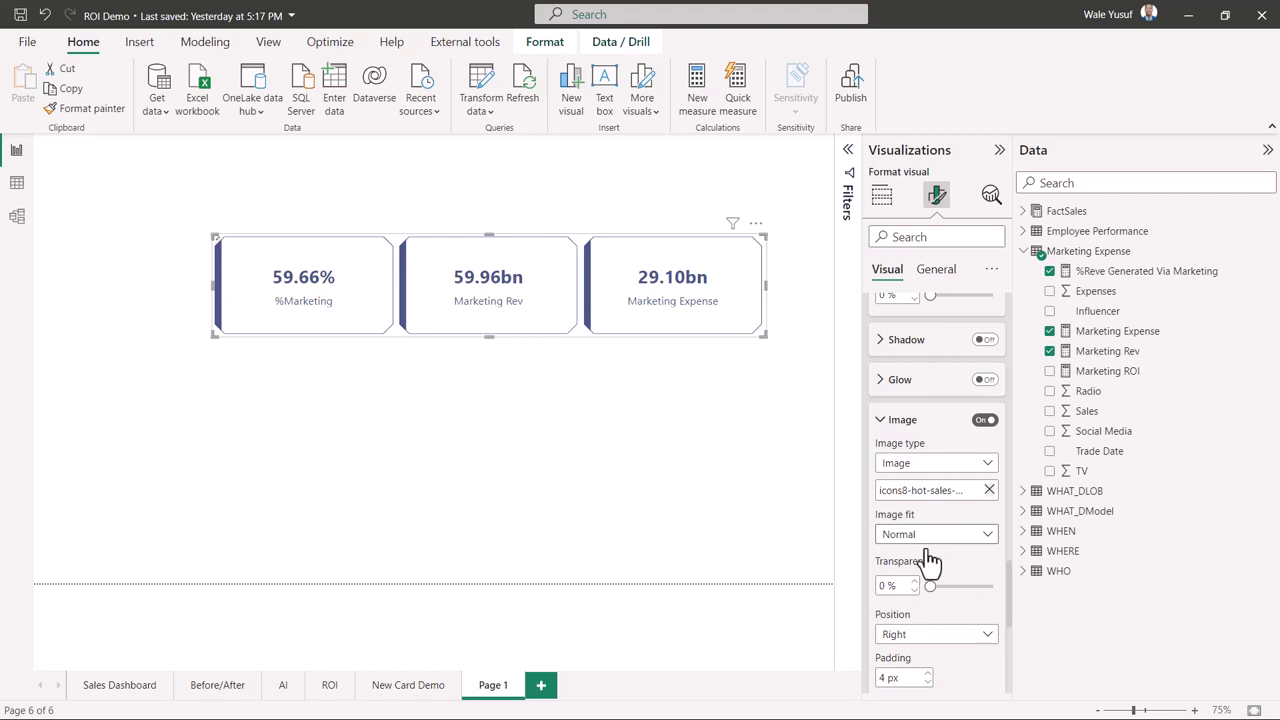
# Set the card image fit to Fit and its size to 50 px
pyautogui.click(927, 543)
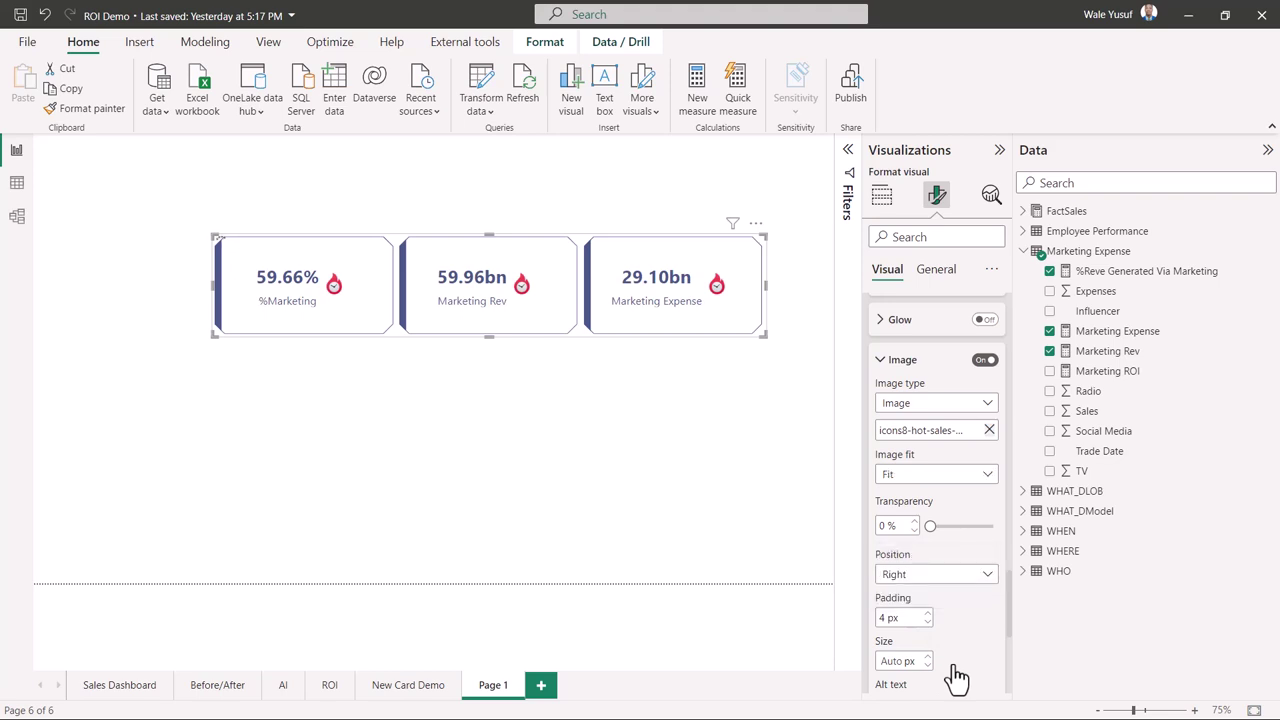
pyautogui.hotkey('ctrl', 'z')
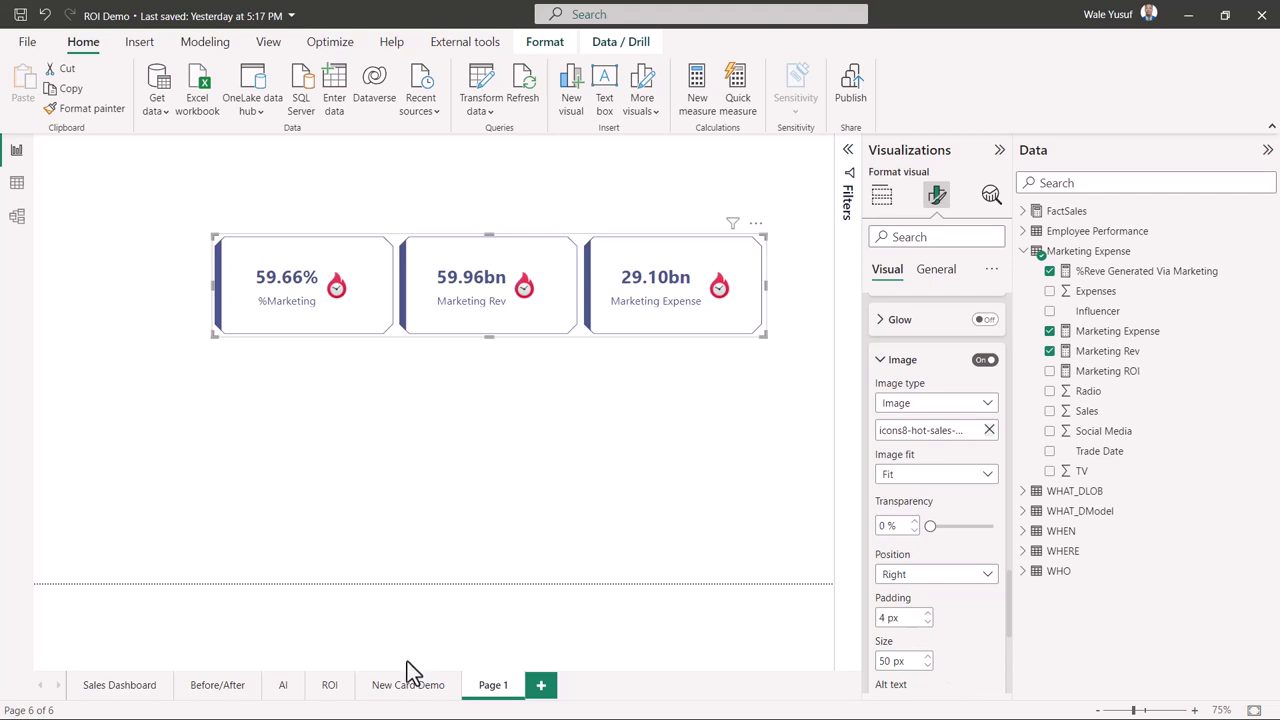
pyautogui.hotkey('ctrl', 'pageup')
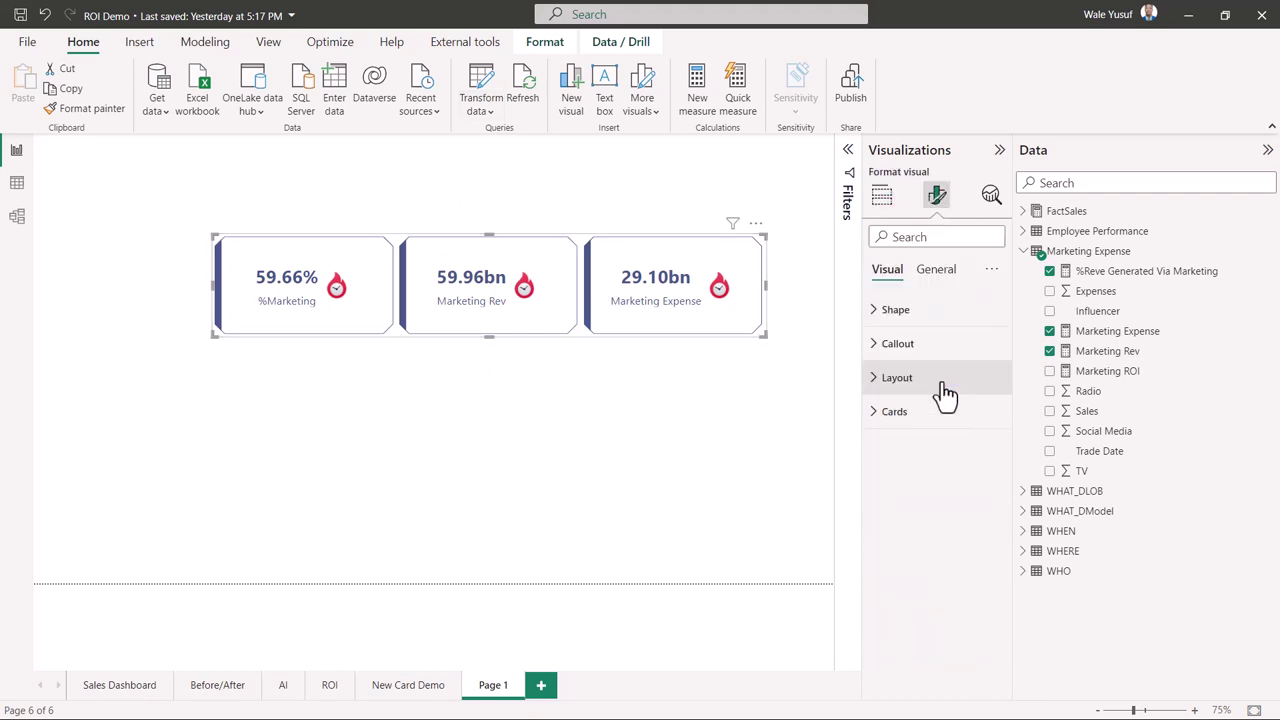
# Remove the loaded icon from the cards' image settings and change the image type to Image URL
pyautogui.click(880, 380)
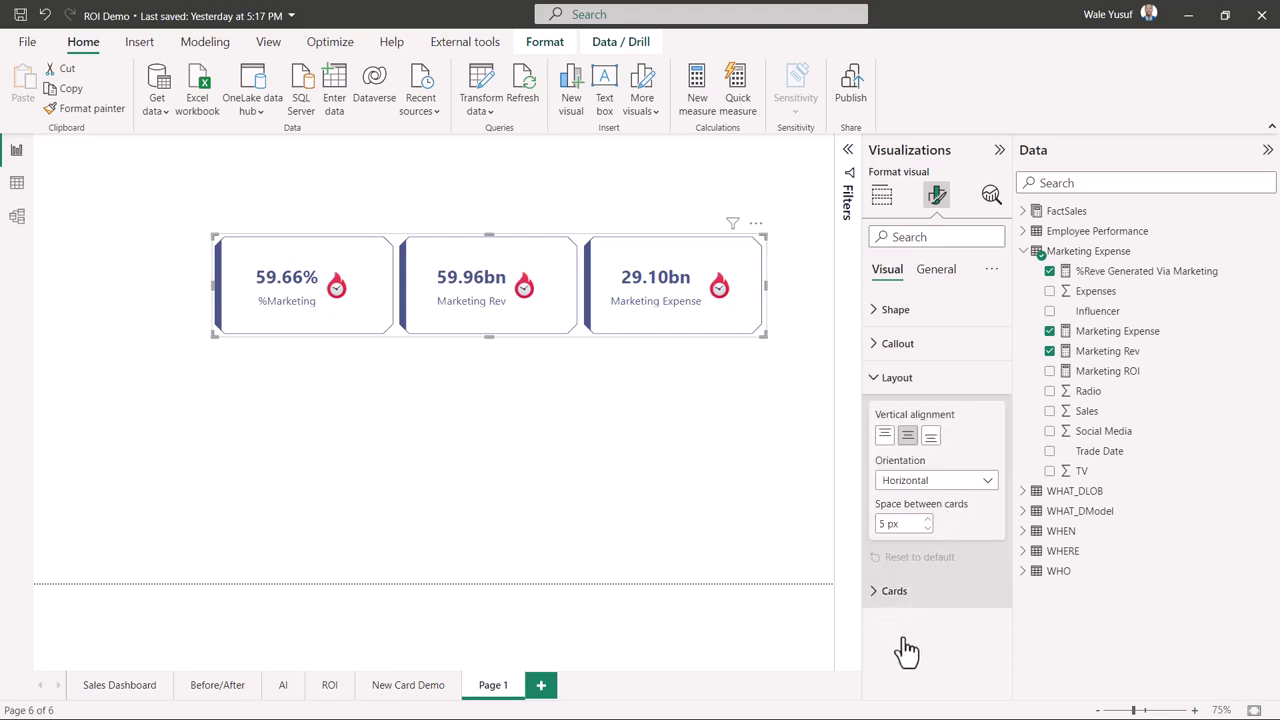
pyautogui.click(948, 608)
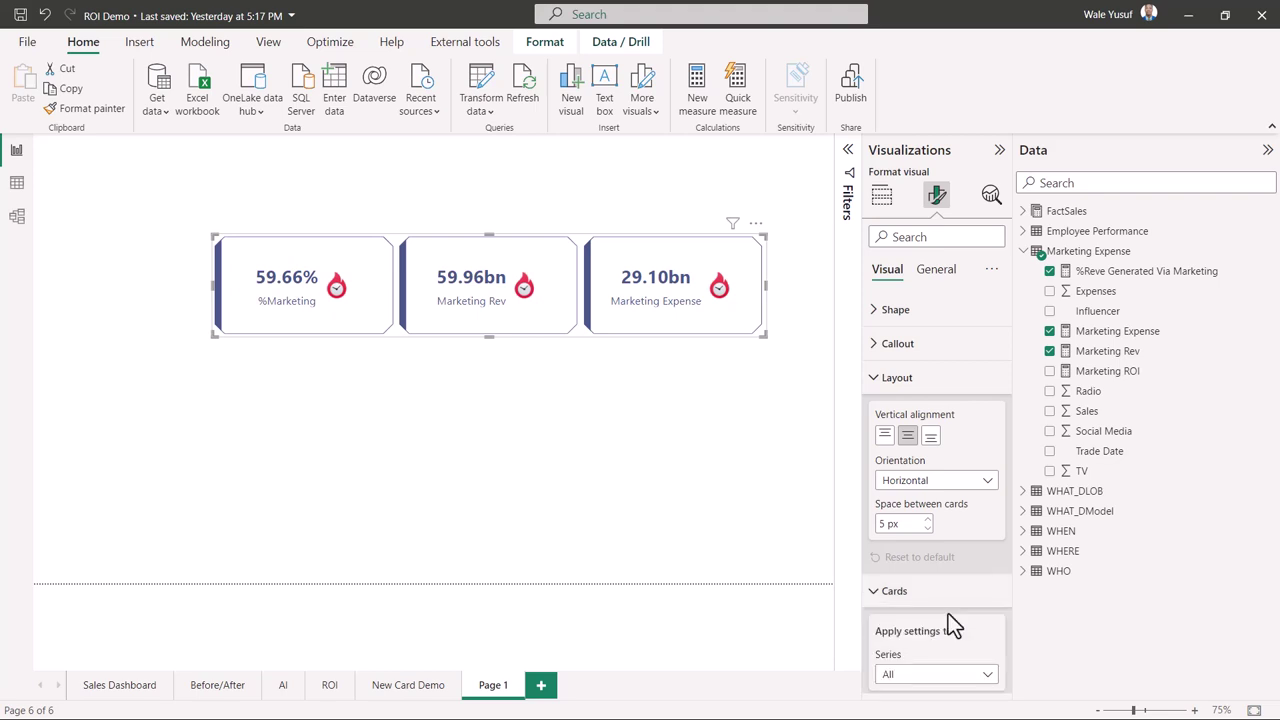
pyautogui.scroll(-3, 948, 613)
pyautogui.scroll(-2, 948, 615)
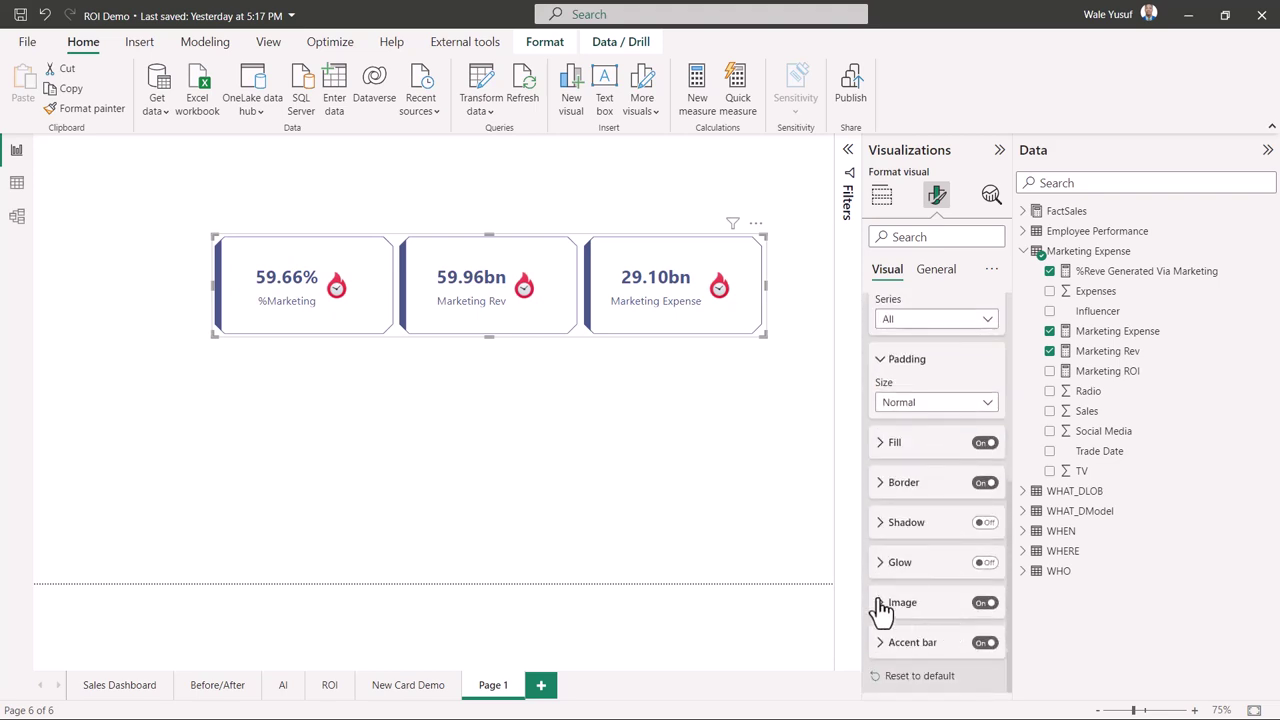
pyautogui.click(948, 620)
pyautogui.scroll(-4, 950, 620)
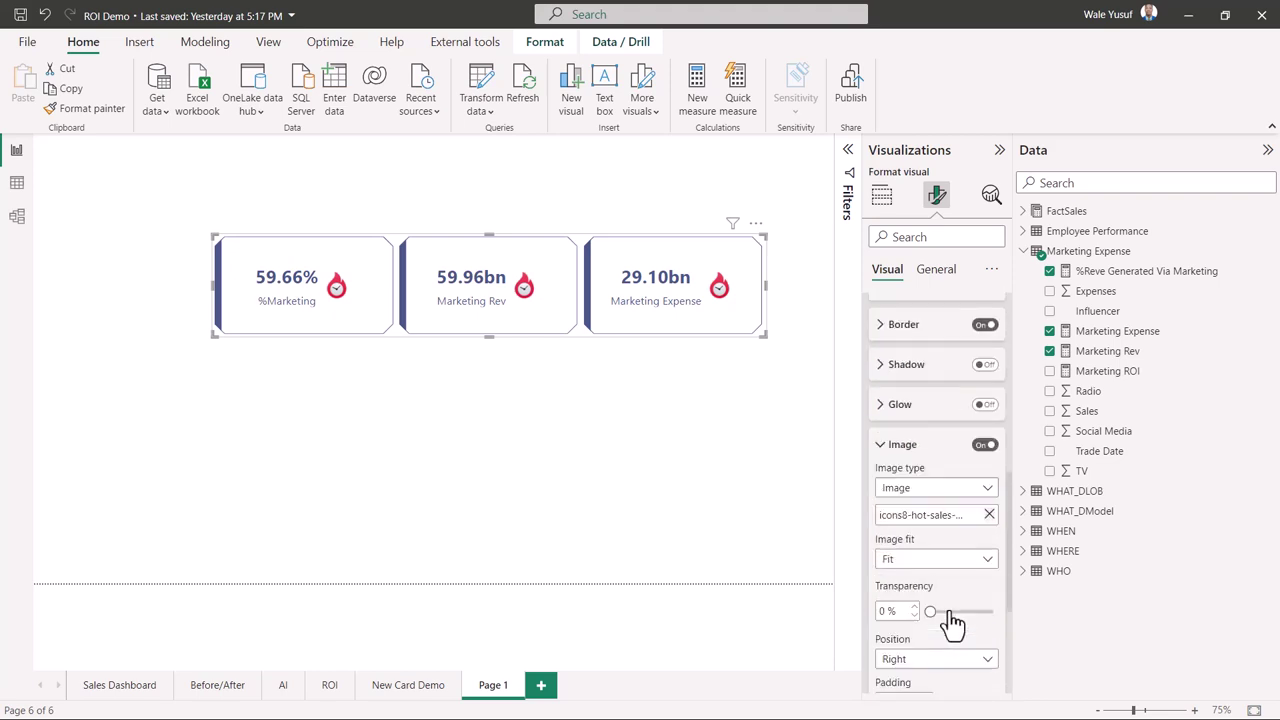
pyautogui.click(989, 492)
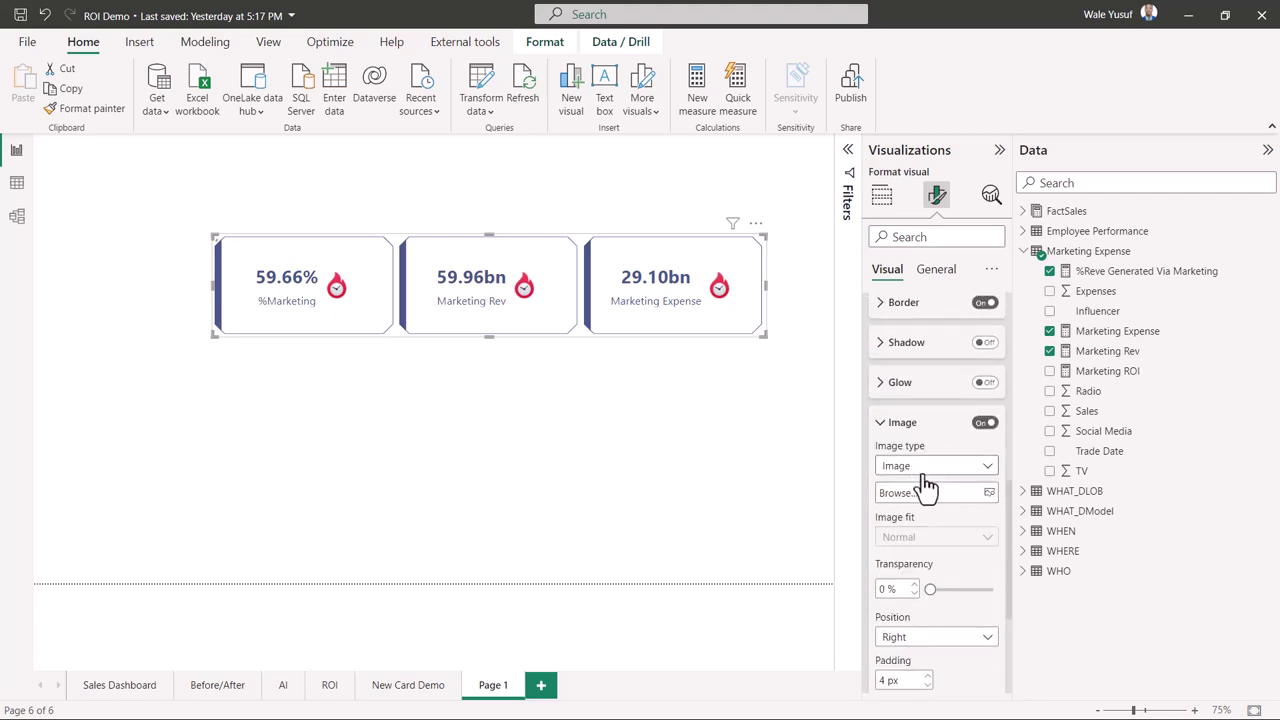
pyautogui.click(987, 468)
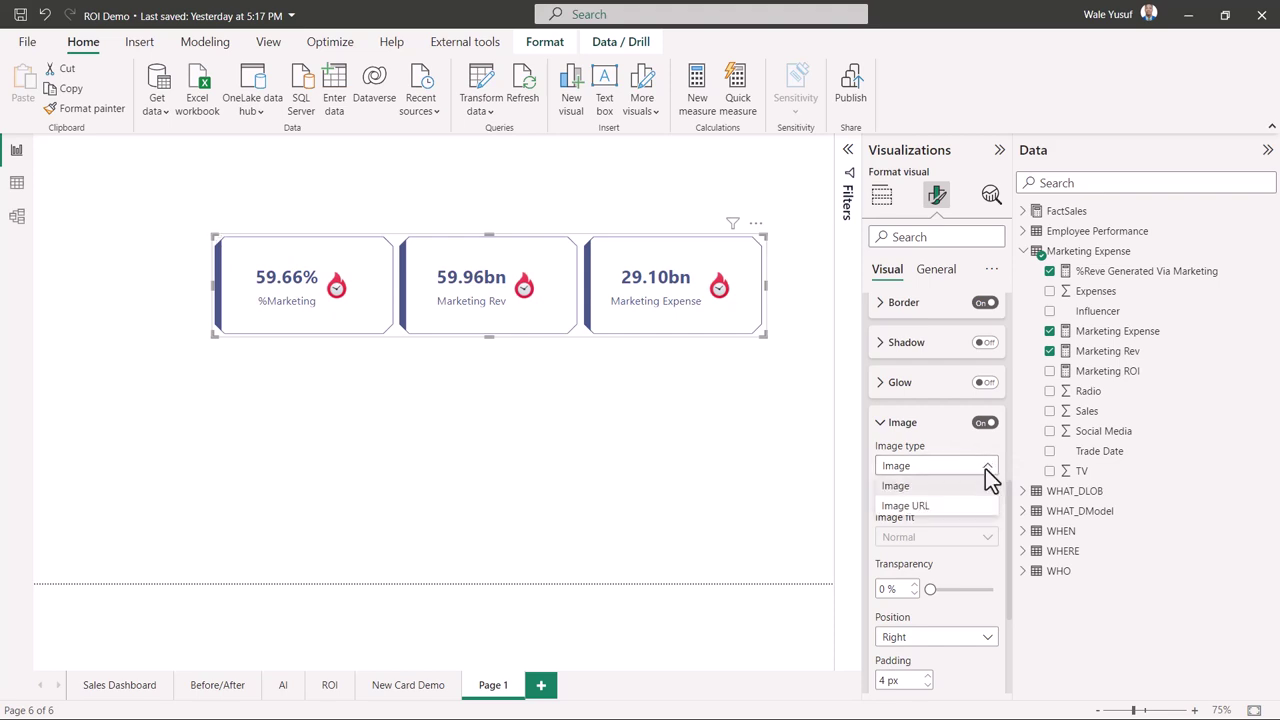
pyautogui.click(923, 508)
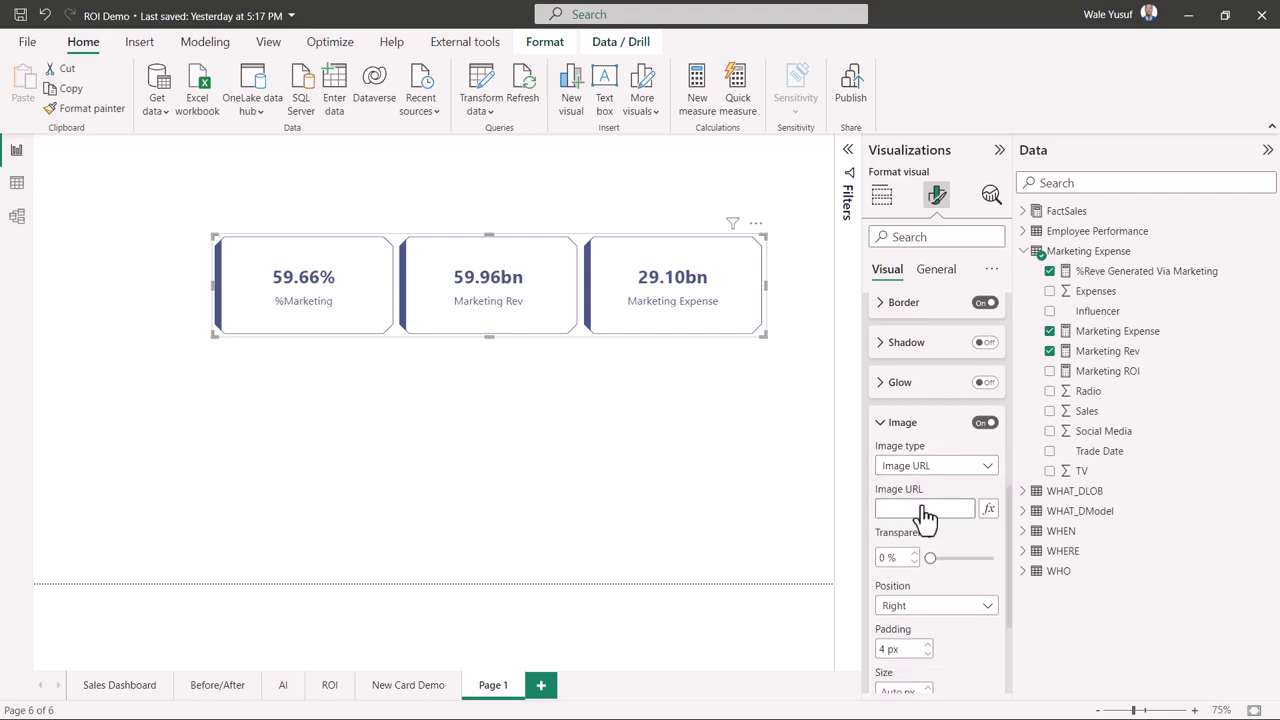
pyautogui.click(930, 510)
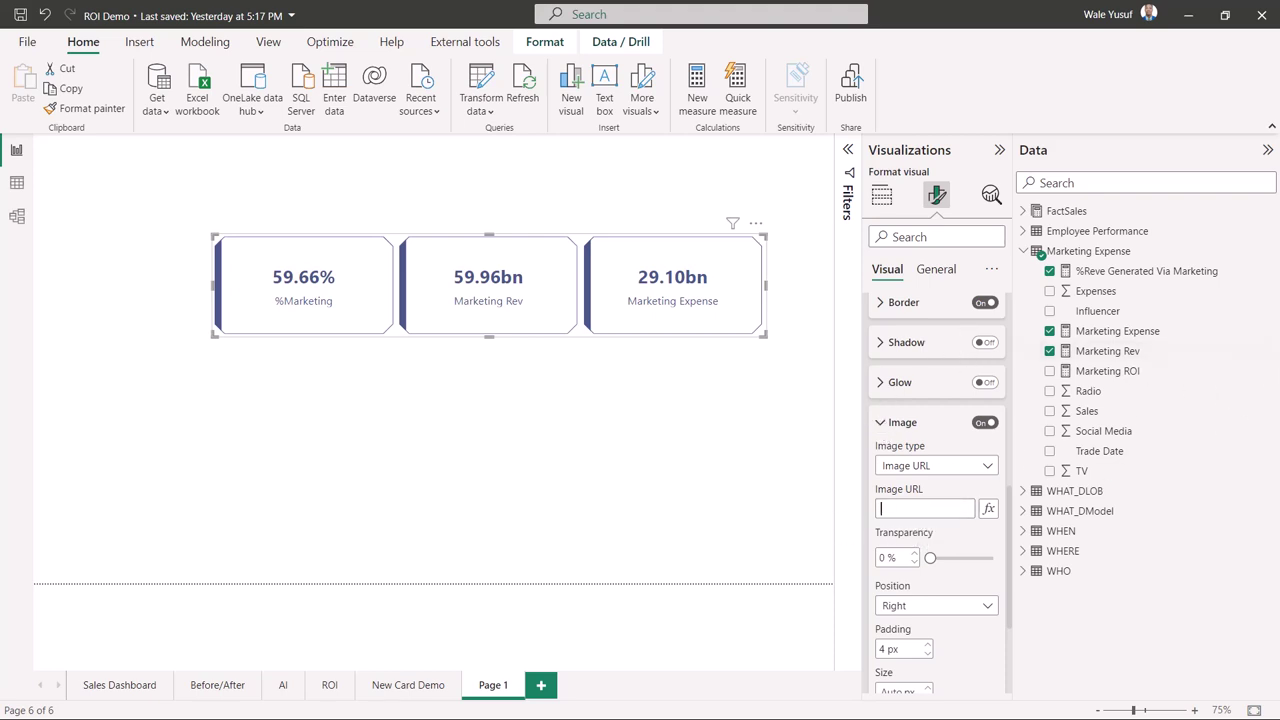
# Switch to the browser, maximize its window and open the SVG Templates category on kerrykolosko.com
pyautogui.hotkey('alt', 'Tab')
pyautogui.hotkey('alt', 'Tab')
pyautogui.moveTo(457, 300); pyautogui.dragTo(414, 134)
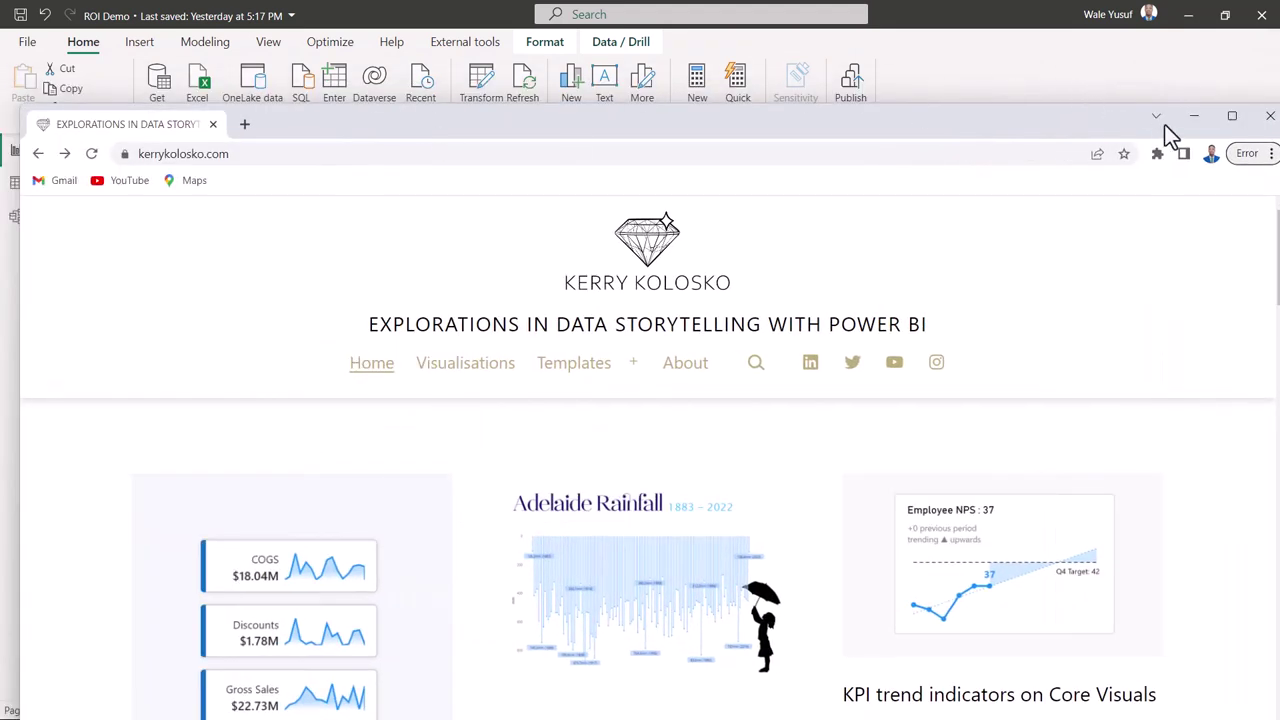
pyautogui.click(1232, 116)
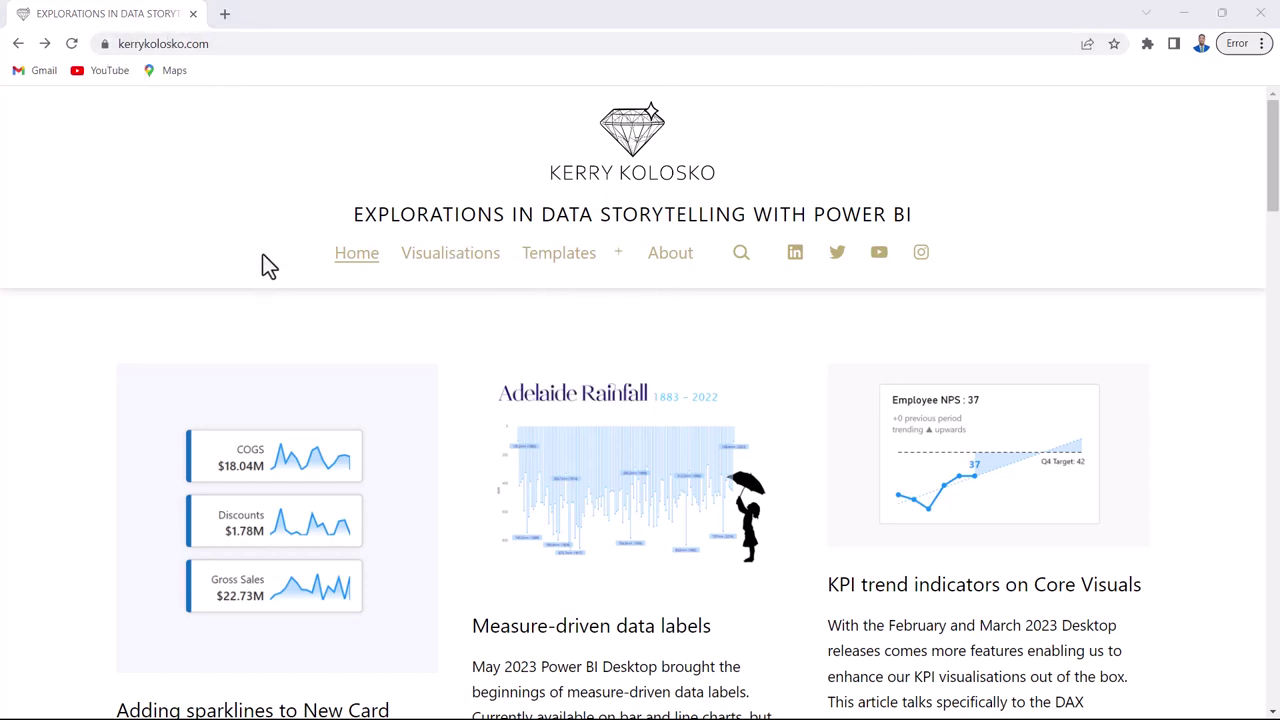
pyautogui.moveTo(605, 278)
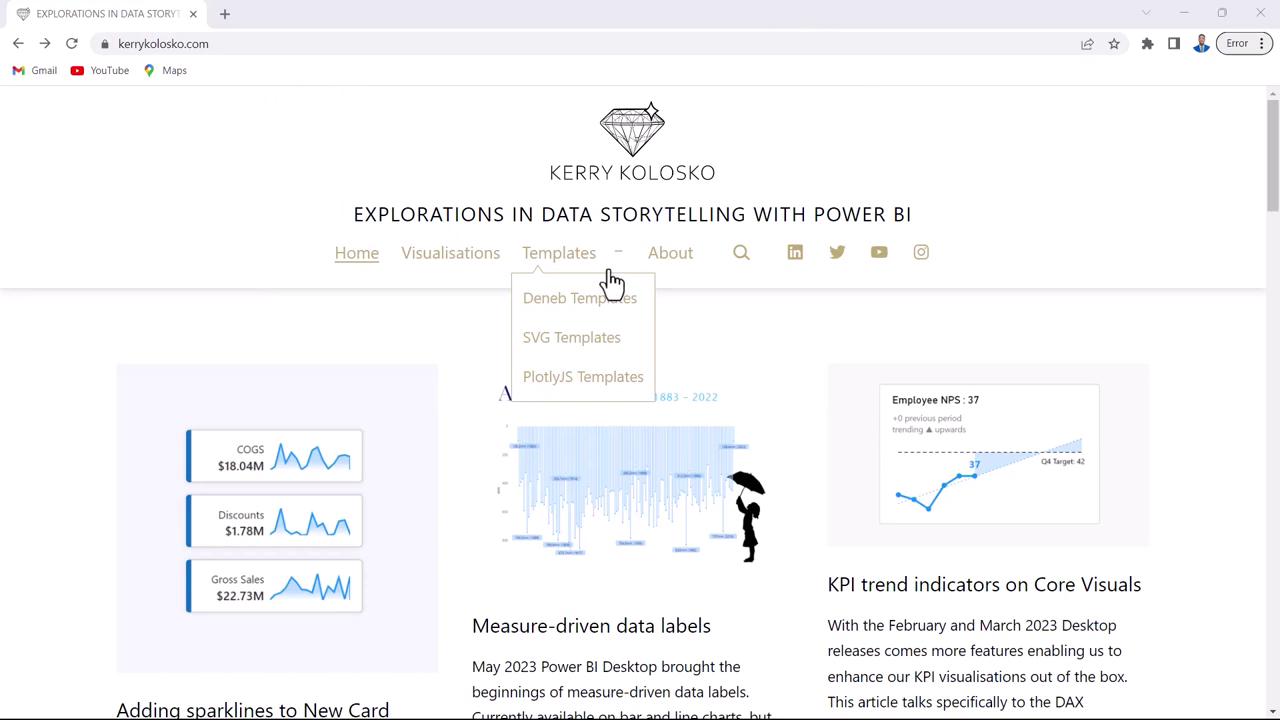
pyautogui.click(575, 350)
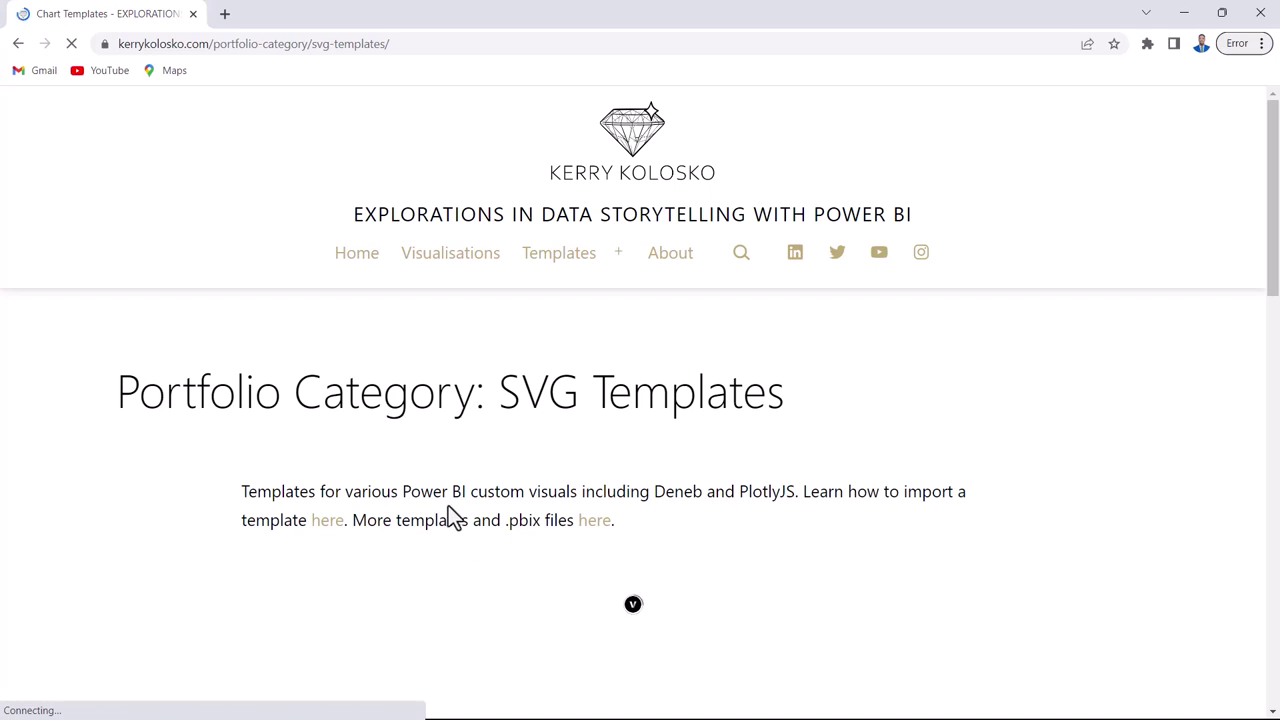
# Look through the available SVG templates, from Progress Bars to Radial Gauge
pyautogui.scroll(-4, 455, 518)
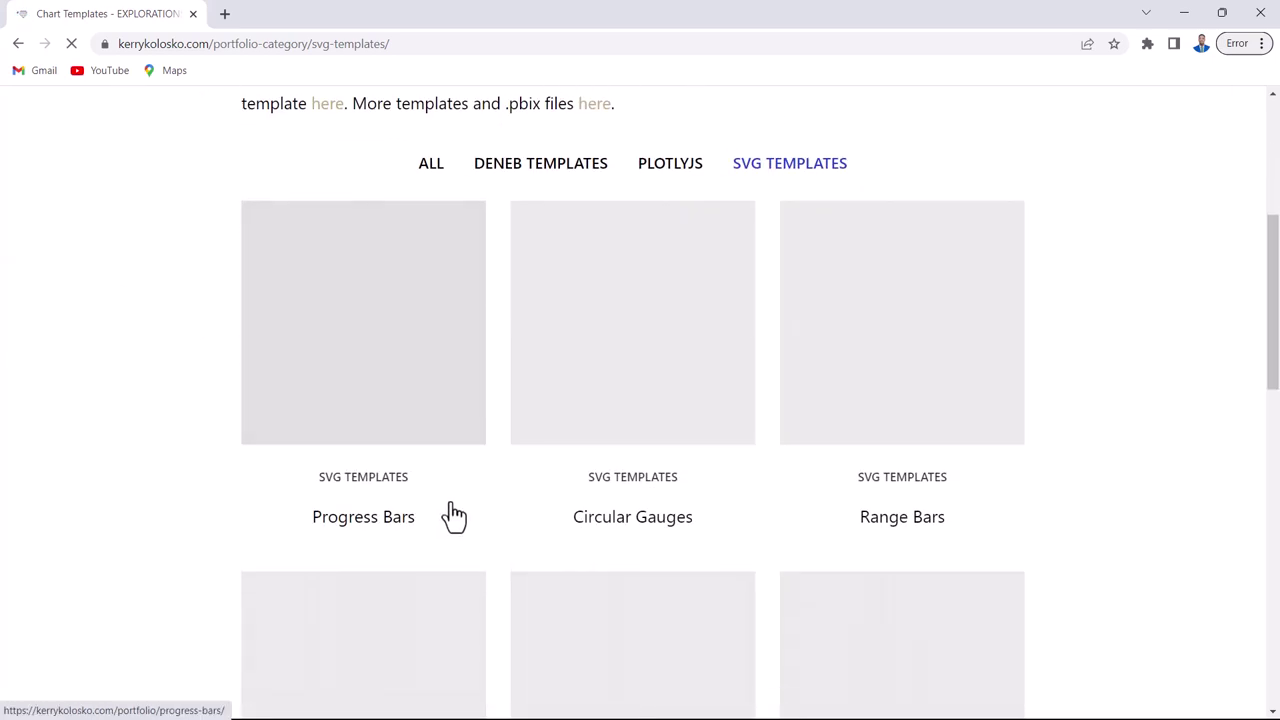
pyautogui.click(484, 430)
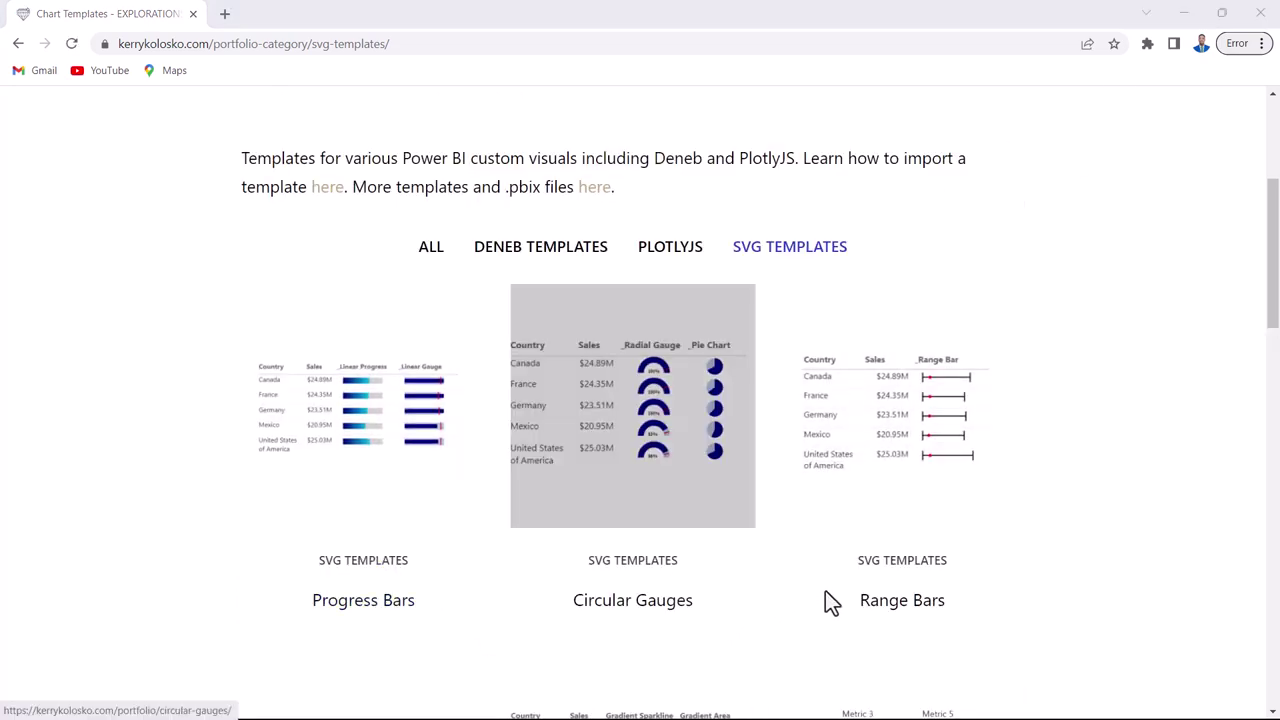
pyautogui.scroll(-4, 714, 640)
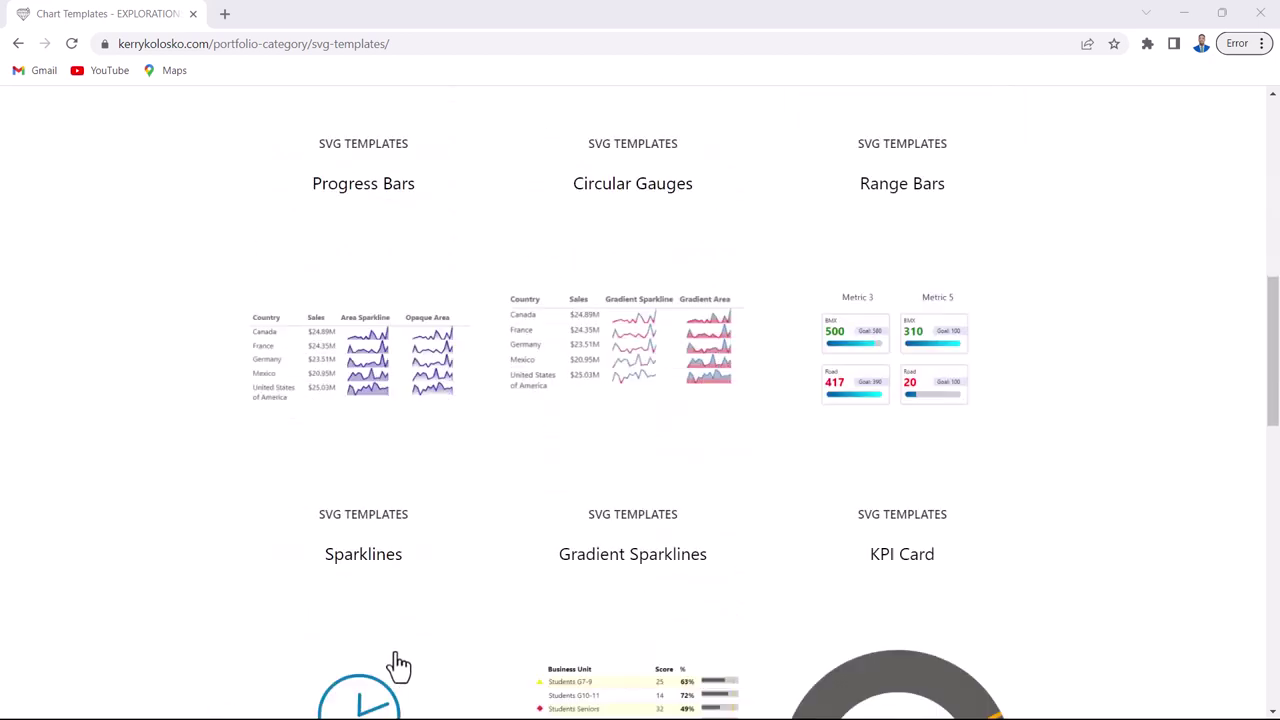
pyautogui.scroll(-1, 714, 577)
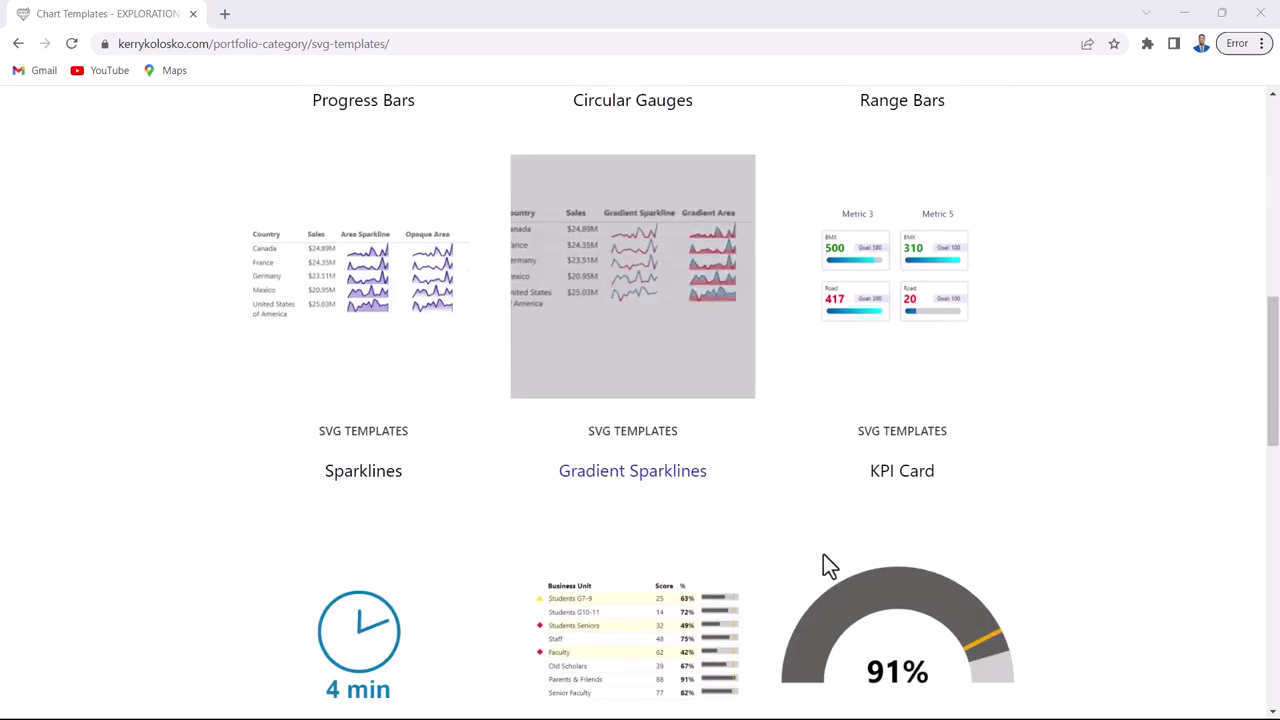
pyautogui.scroll(-2, 640, 600)
pyautogui.scroll(1, 450, 620)
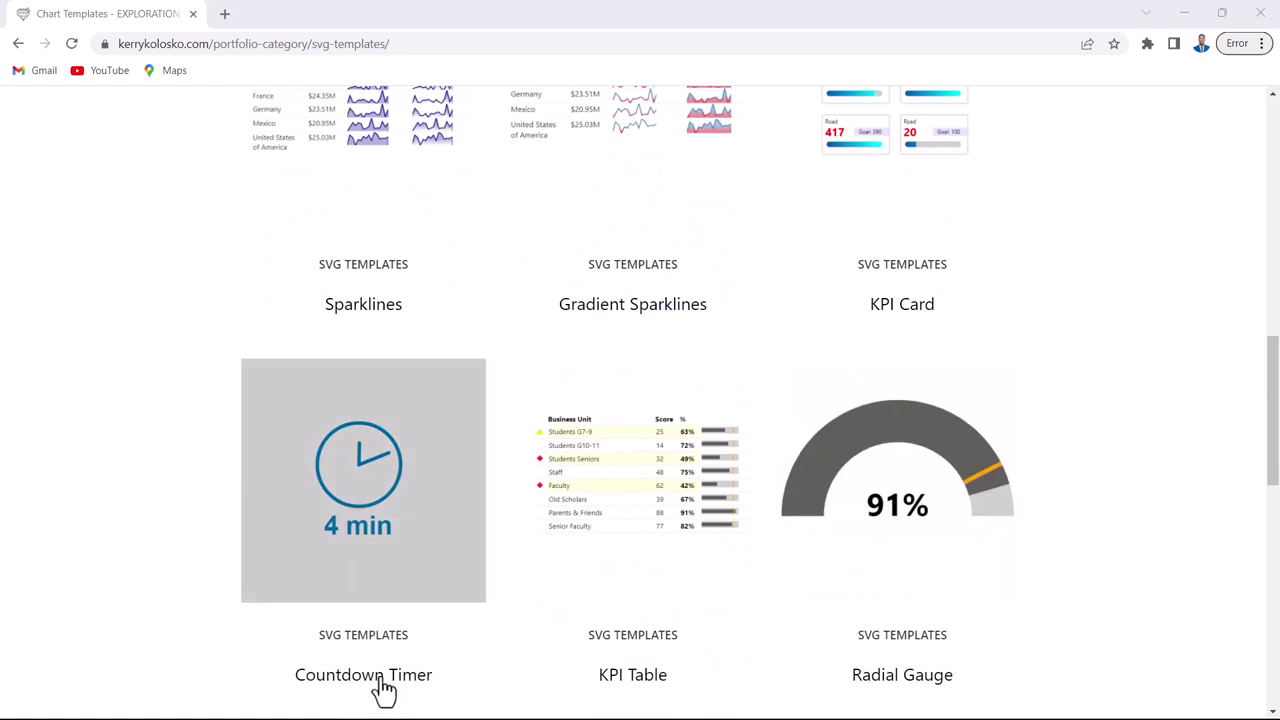
pyautogui.scroll(-2, 618, 645)
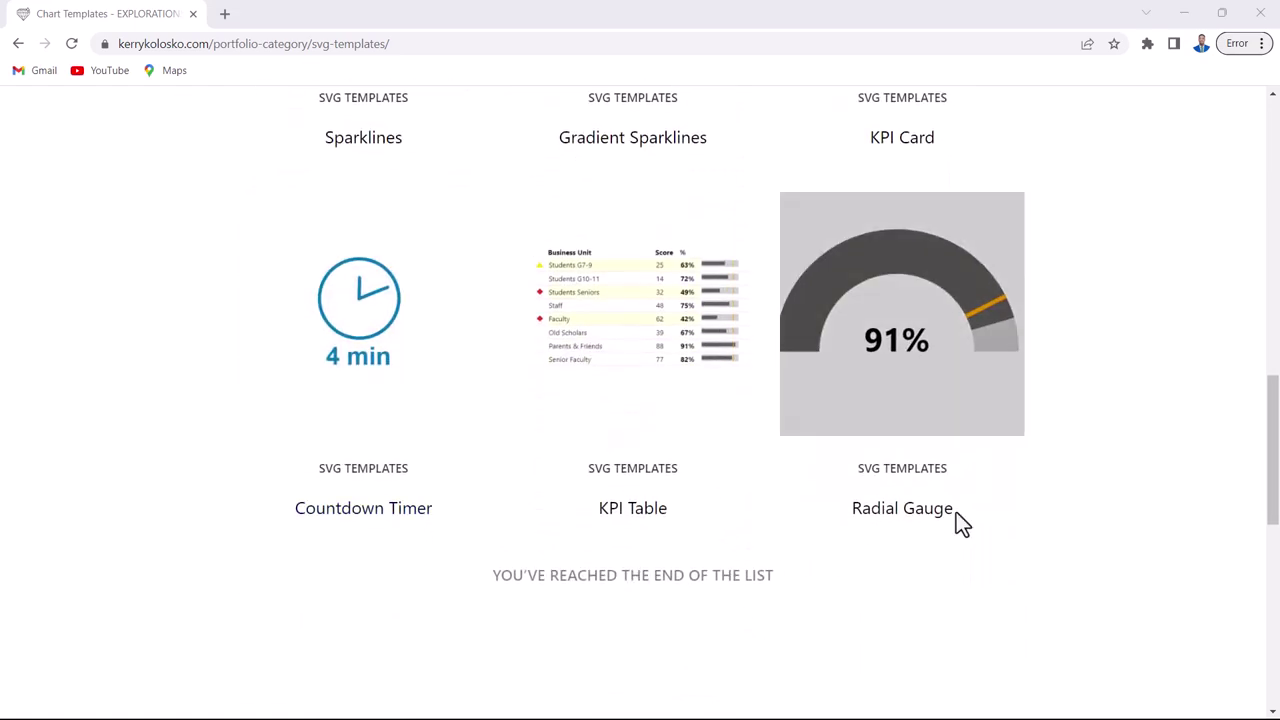
pyautogui.scroll(10, 958, 524)
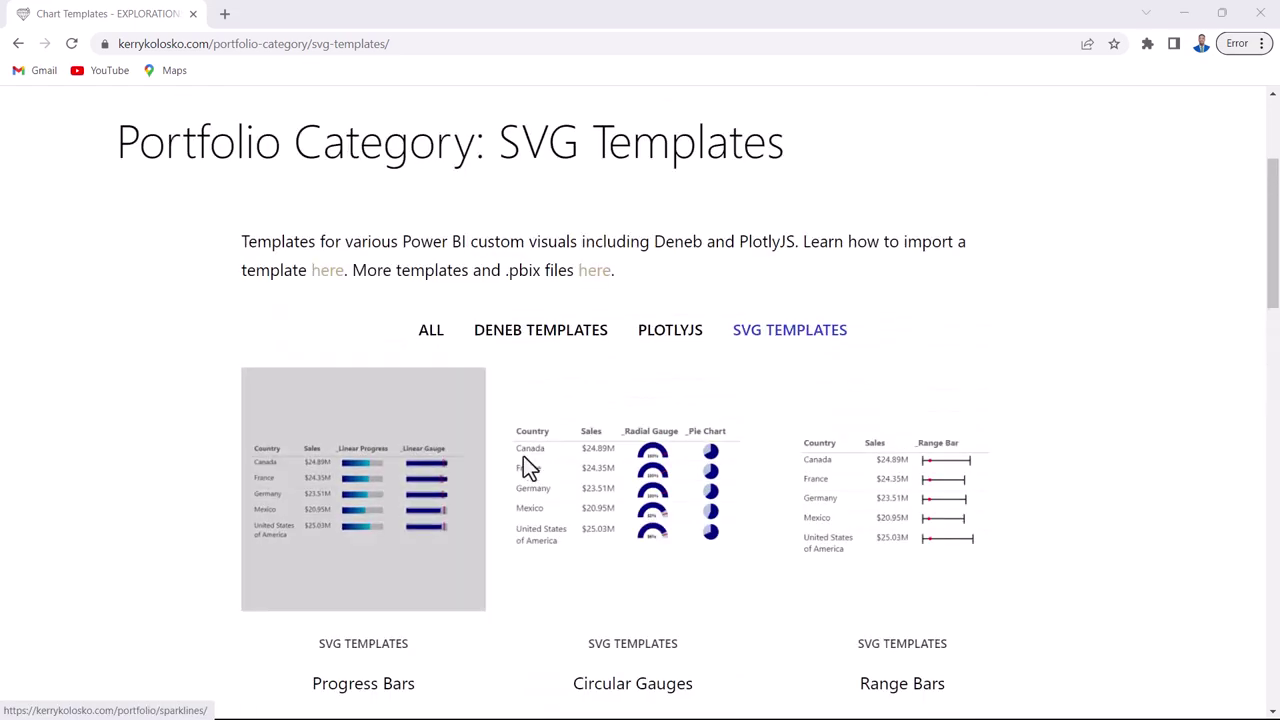
pyautogui.scroll(-1, 380, 592)
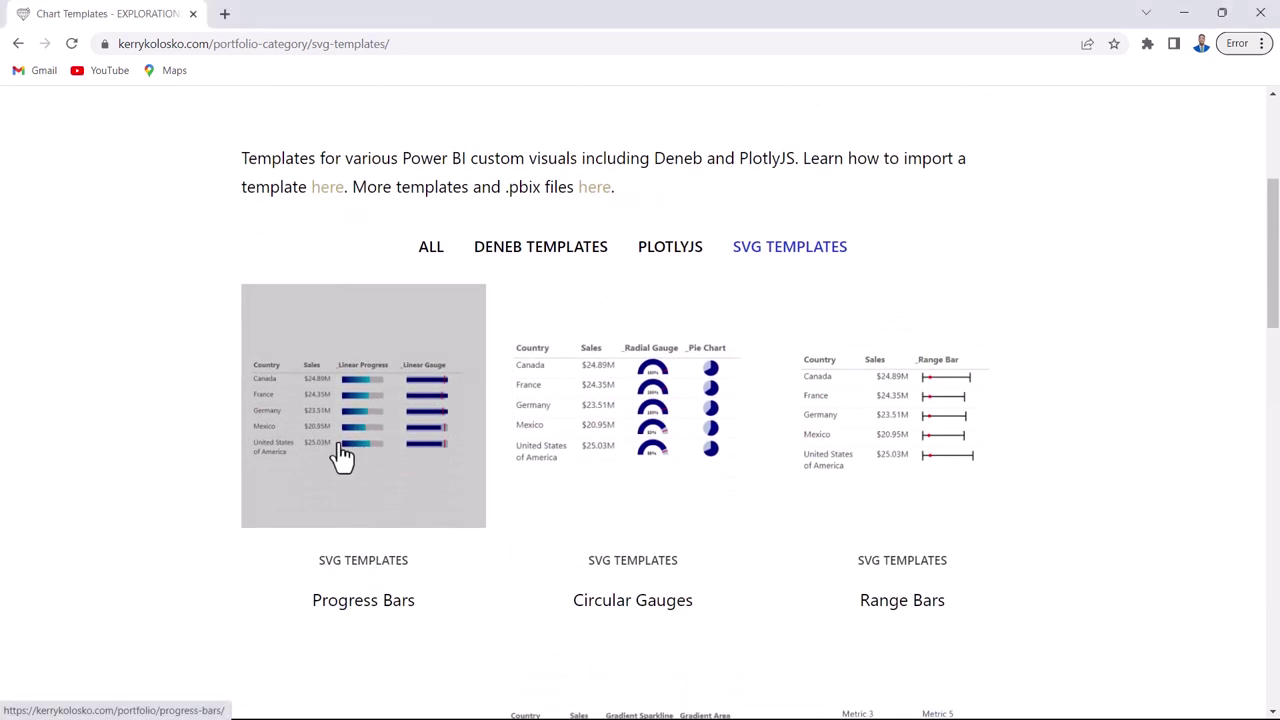
# Open the Progress Bars template and copy the Bullet code for the _Linear Gauge Normalised measure
pyautogui.click(341, 456)
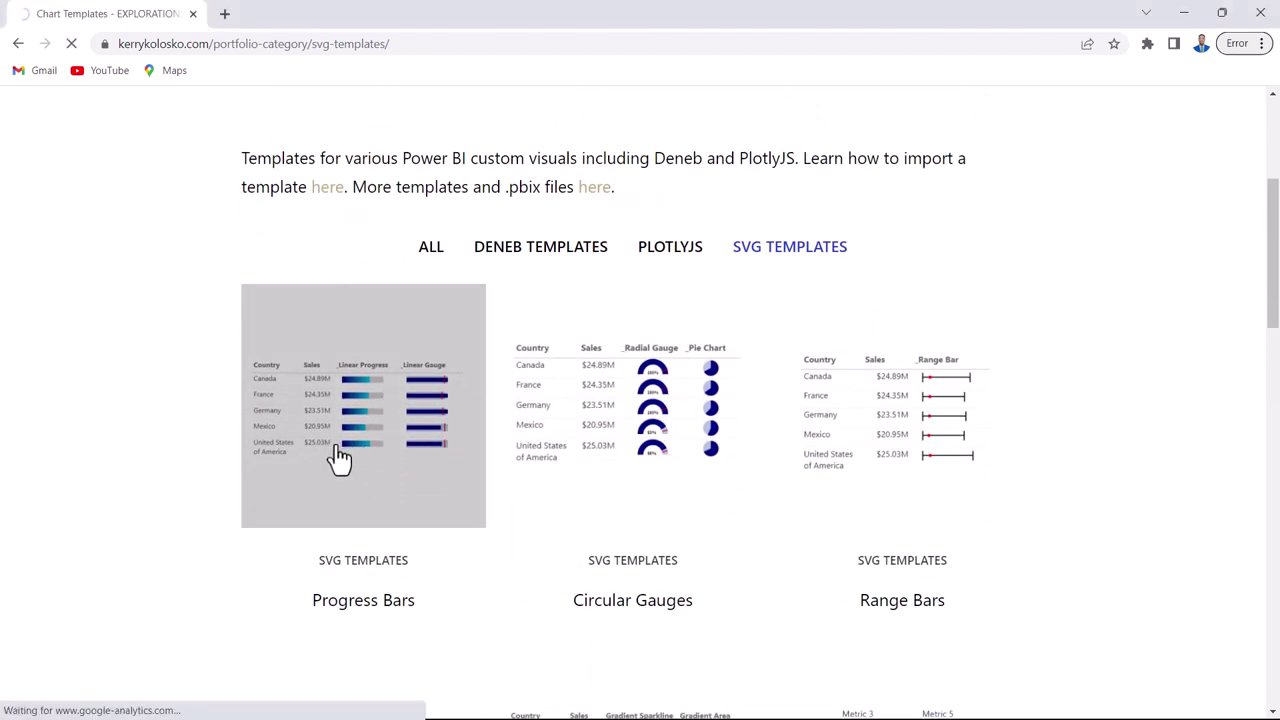
pyautogui.scroll(-3, 660, 420)
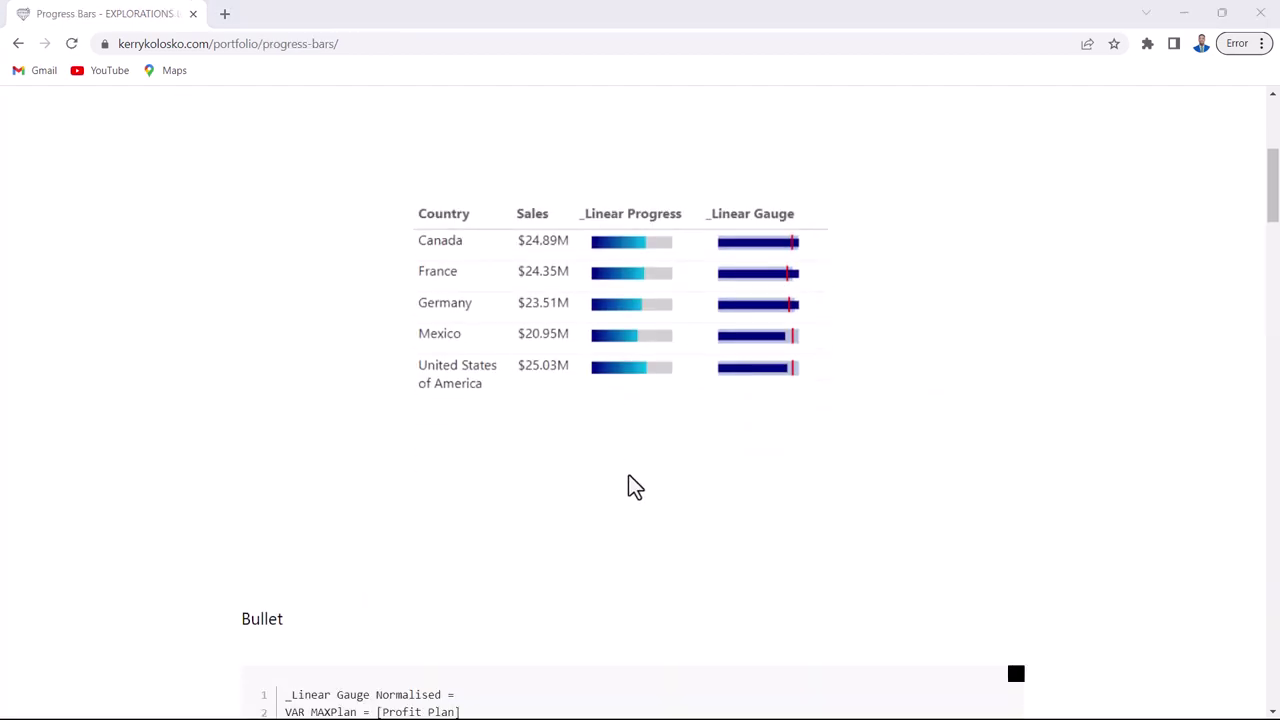
pyautogui.scroll(-2, 437, 571)
pyautogui.scroll(-1, 400, 500)
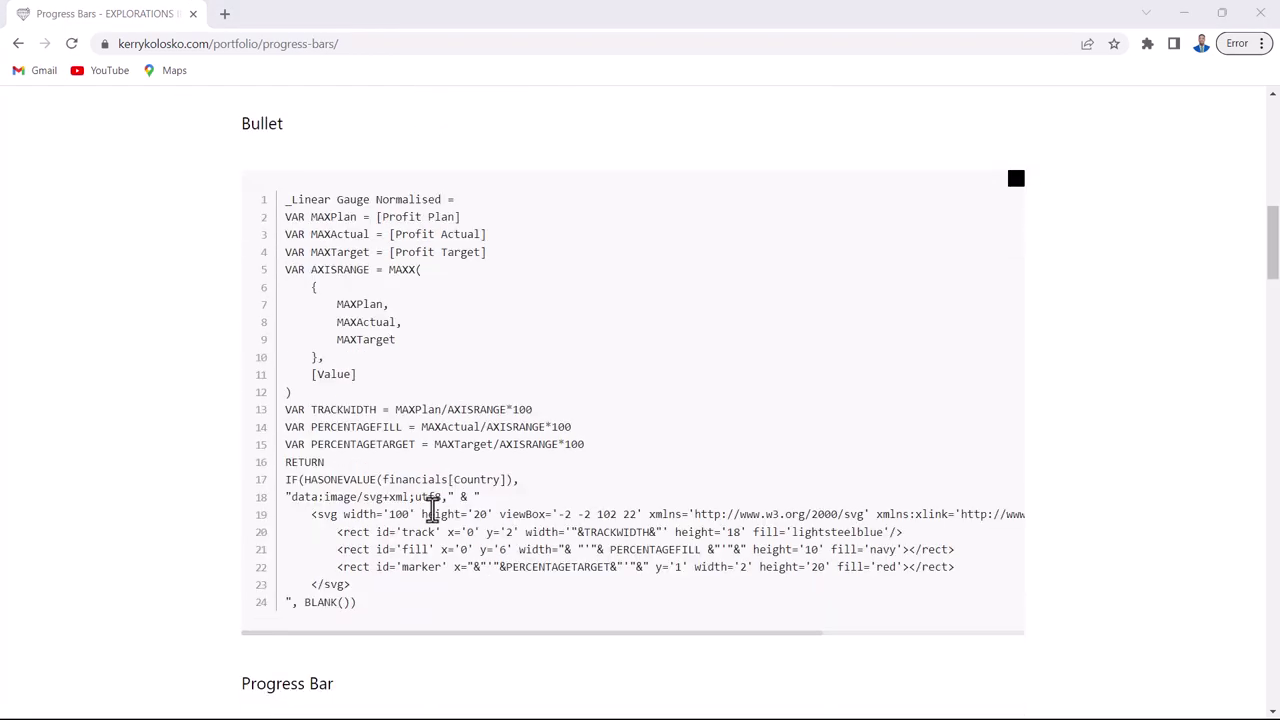
pyautogui.scroll(-4, 380, 510)
pyautogui.scroll(6, 420, 420)
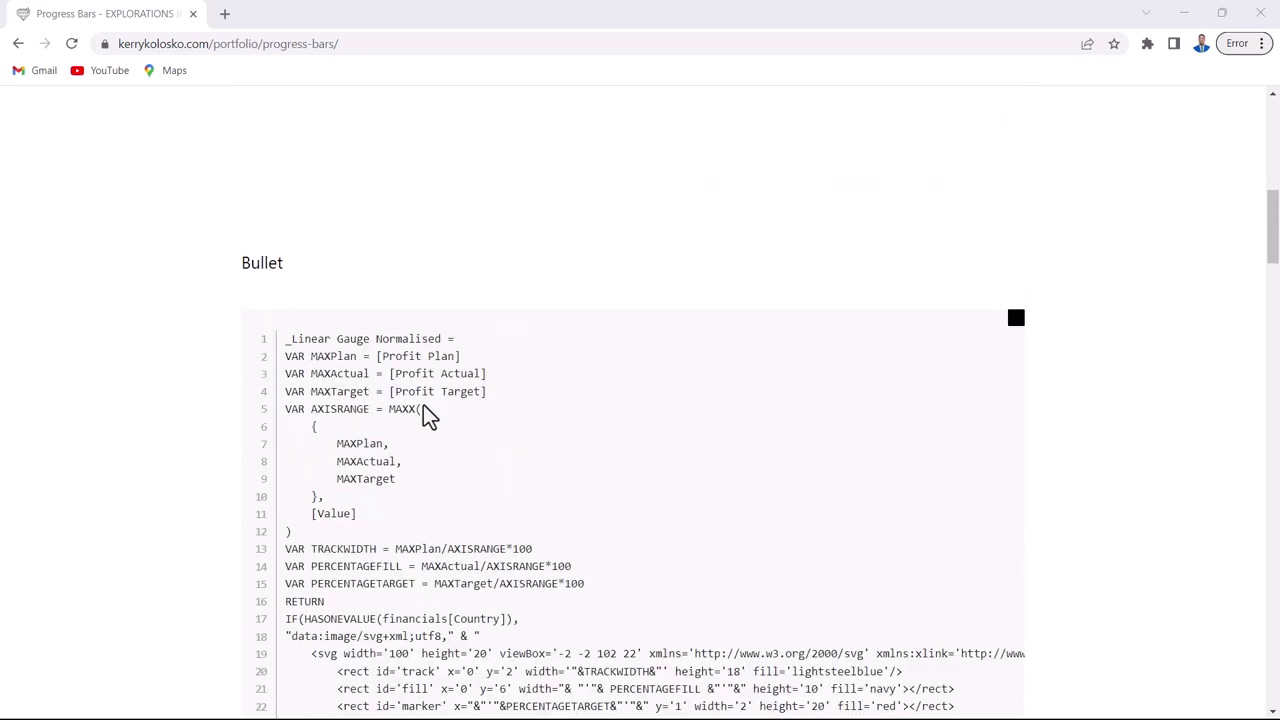
pyautogui.scroll(-6, 366, 643)
pyautogui.scroll(5, 330, 500)
pyautogui.scroll(-1, 403, 186)
pyautogui.scroll(2, 417, 237)
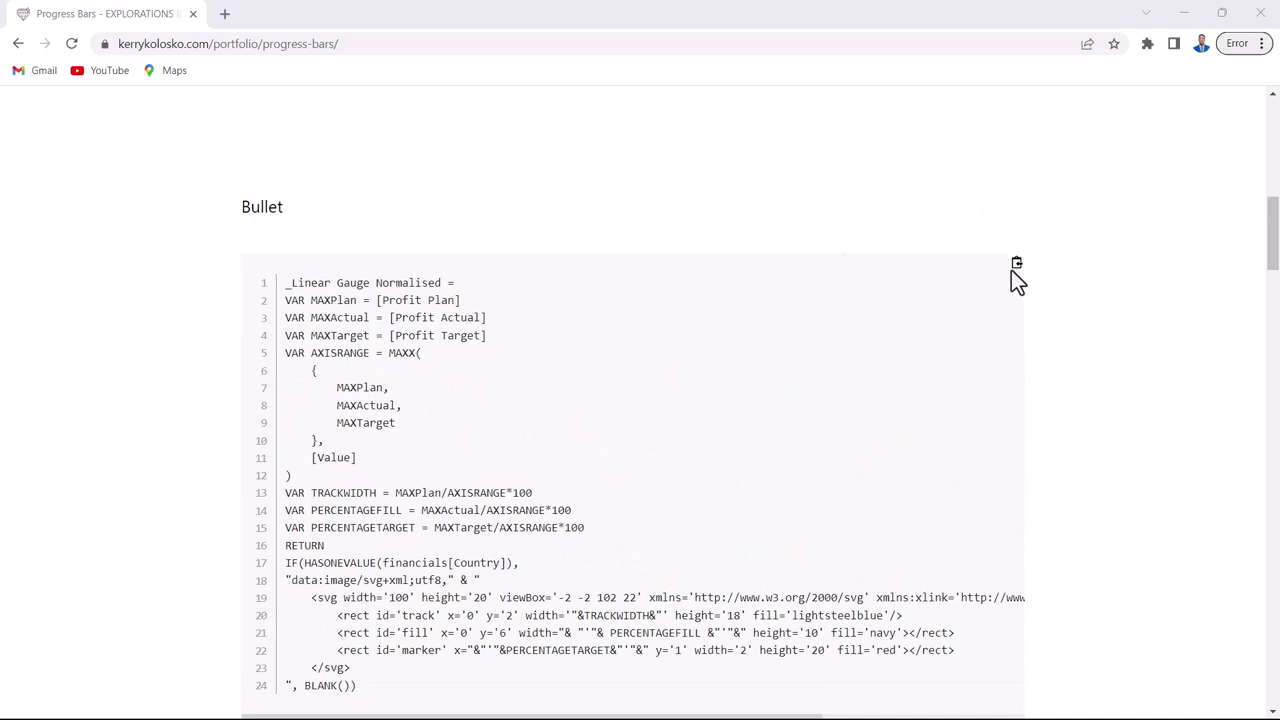
pyautogui.click(1015, 264)
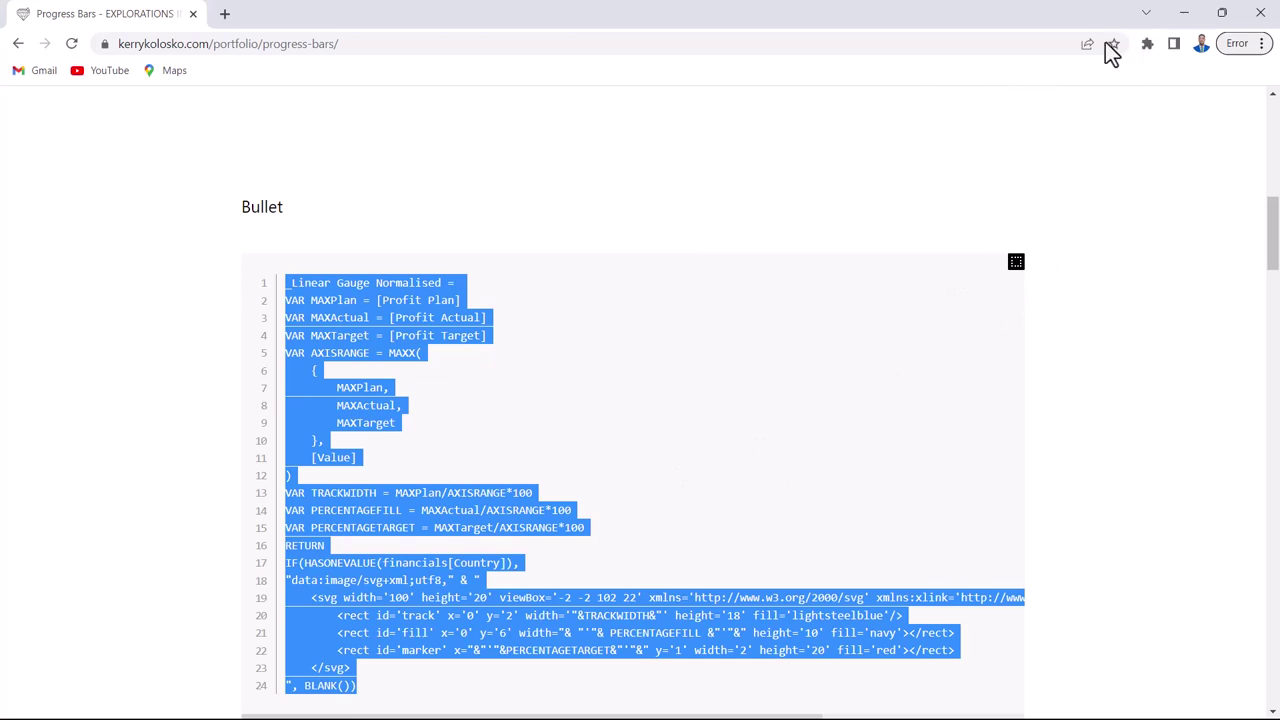
# Switch back to Power BI and replace the default formula of a new Marketing Expense measure with the copied gauge code
pyautogui.hotkey('alt', 'Tab')
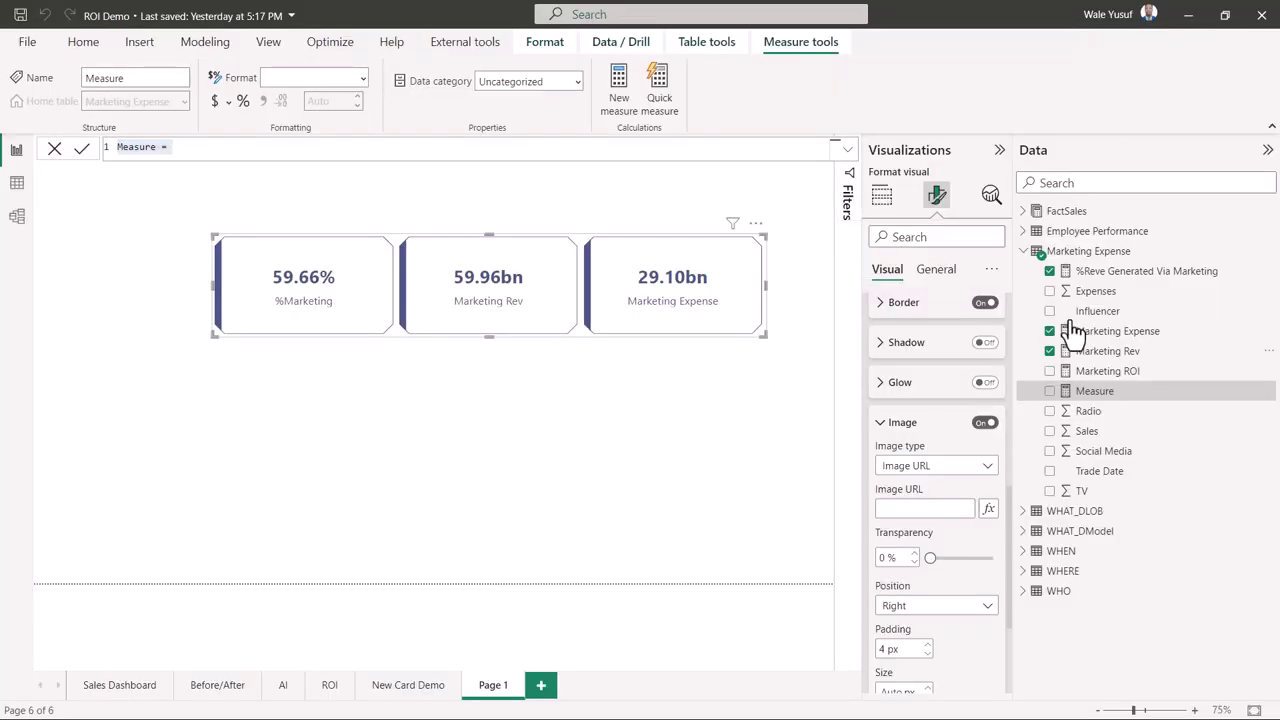
pyautogui.click(1049, 271)
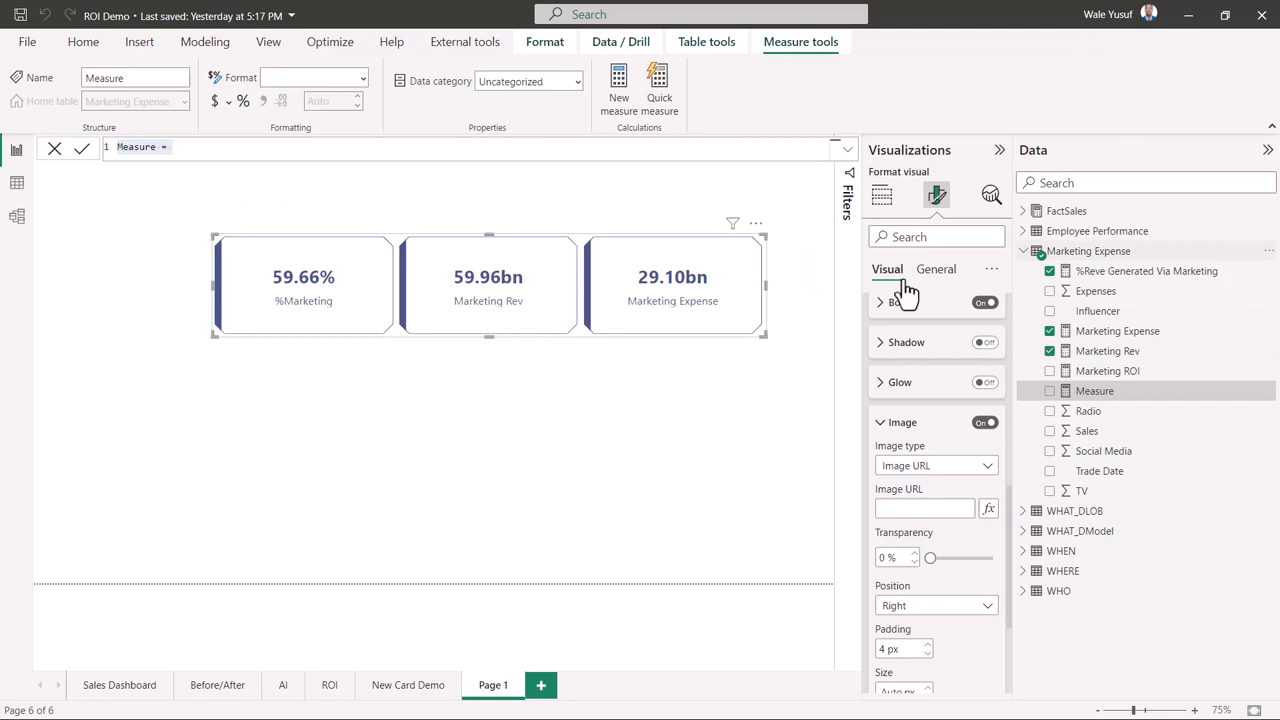
pyautogui.click(223, 148)
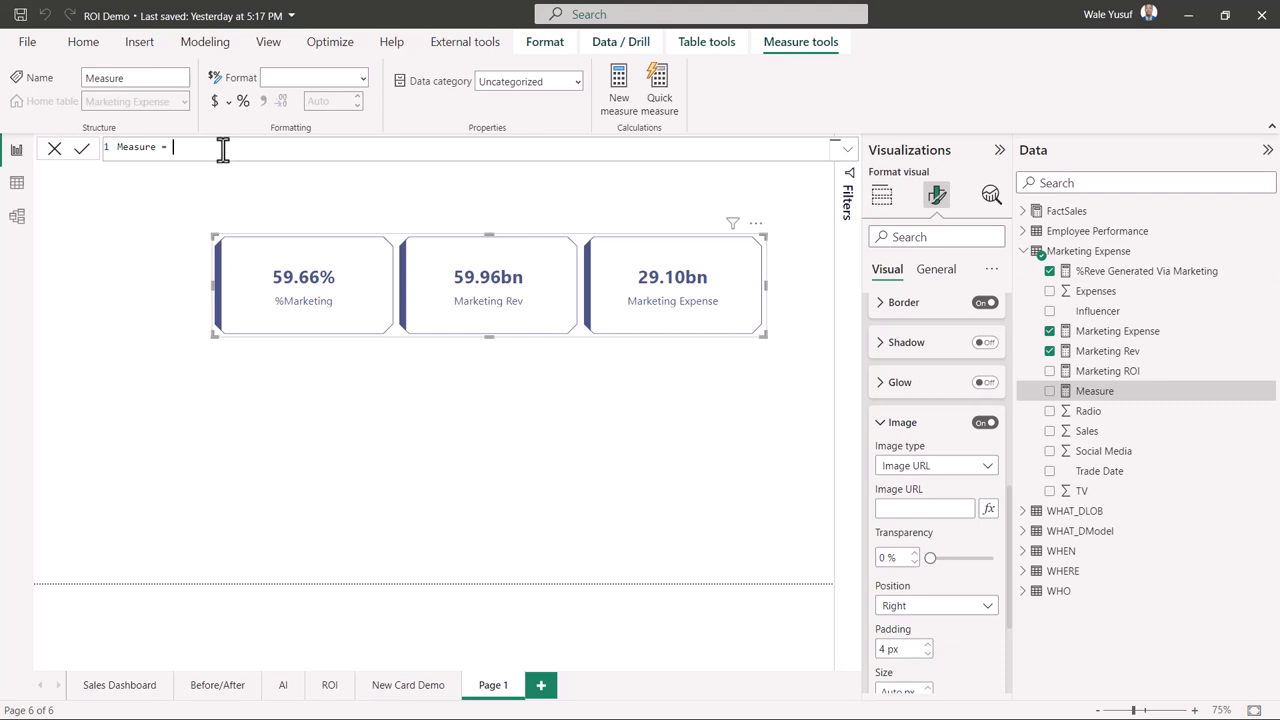
pyautogui.hotkey('ctrl', 'a')
pyautogui.hotkey('ctrl', 'v')
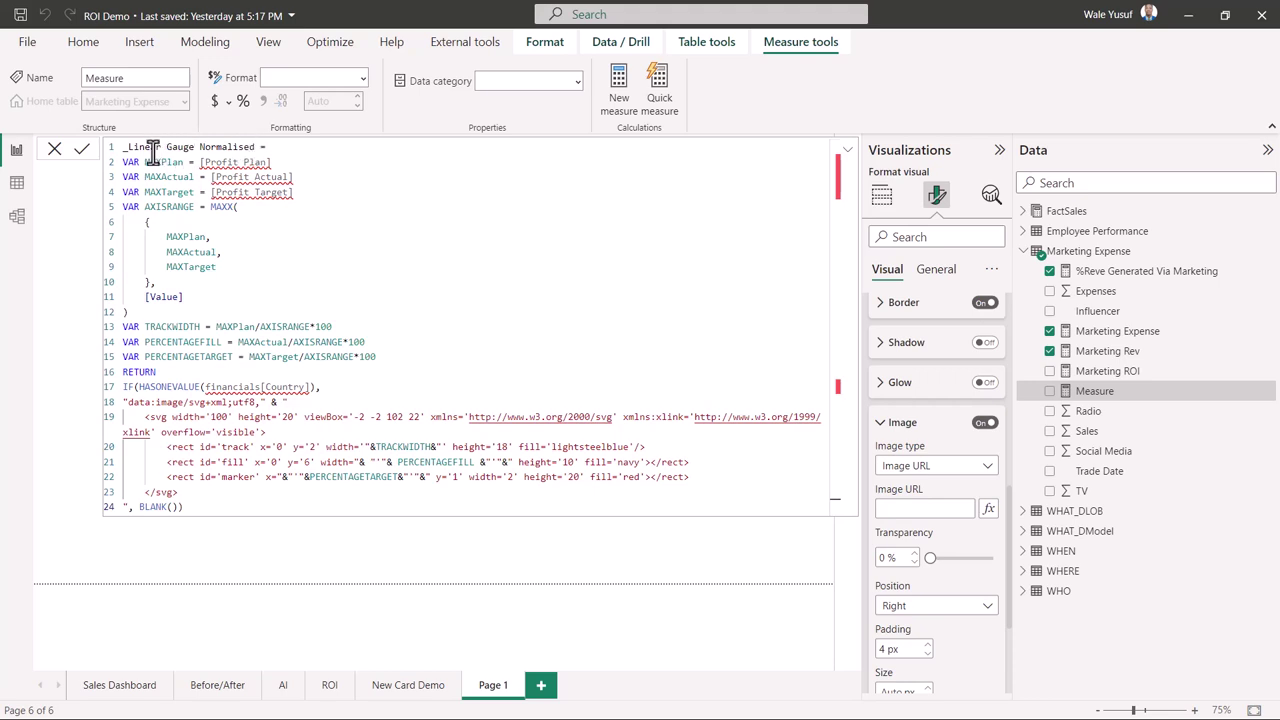
# Rename the pasted measure in its formula to _%Marketing
pyautogui.keyDown('shift'); pyautogui.click(150, 147); pyautogui.keyUp('shift')
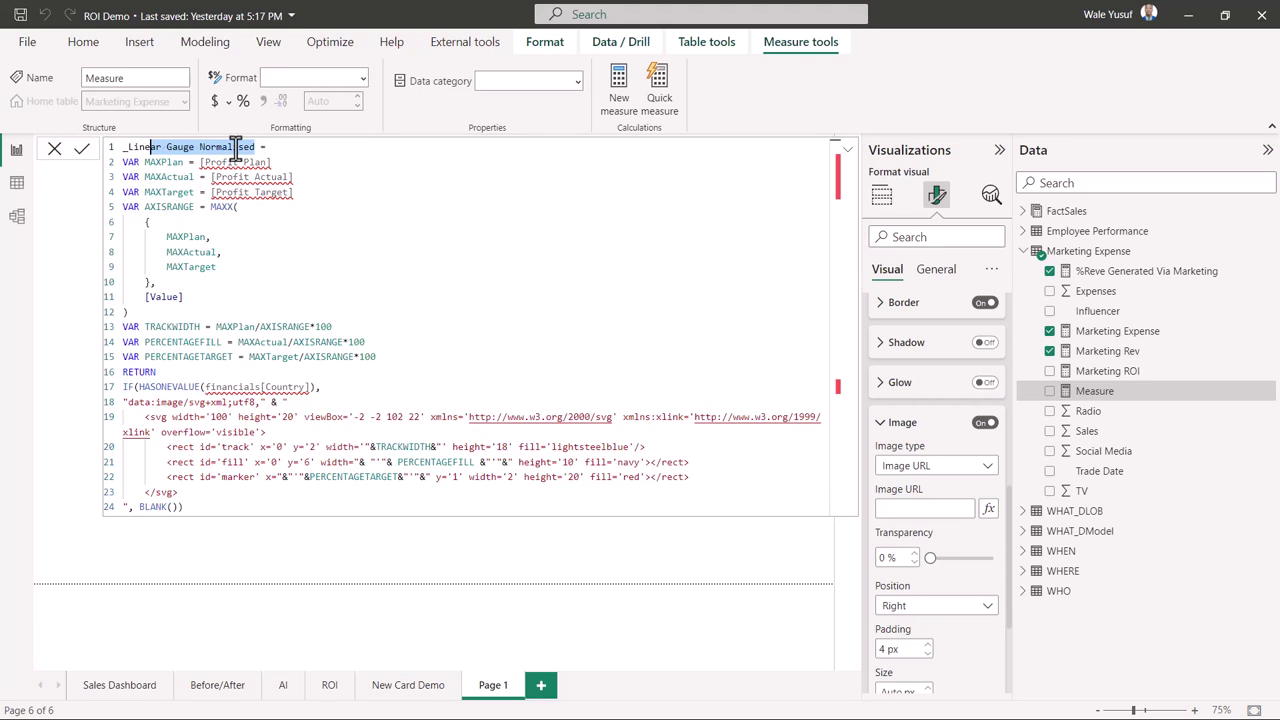
pyautogui.press('BackSpace')
pyautogui.press('BackSpace')
pyautogui.press('BackSpace')
pyautogui.press('BackSpace')
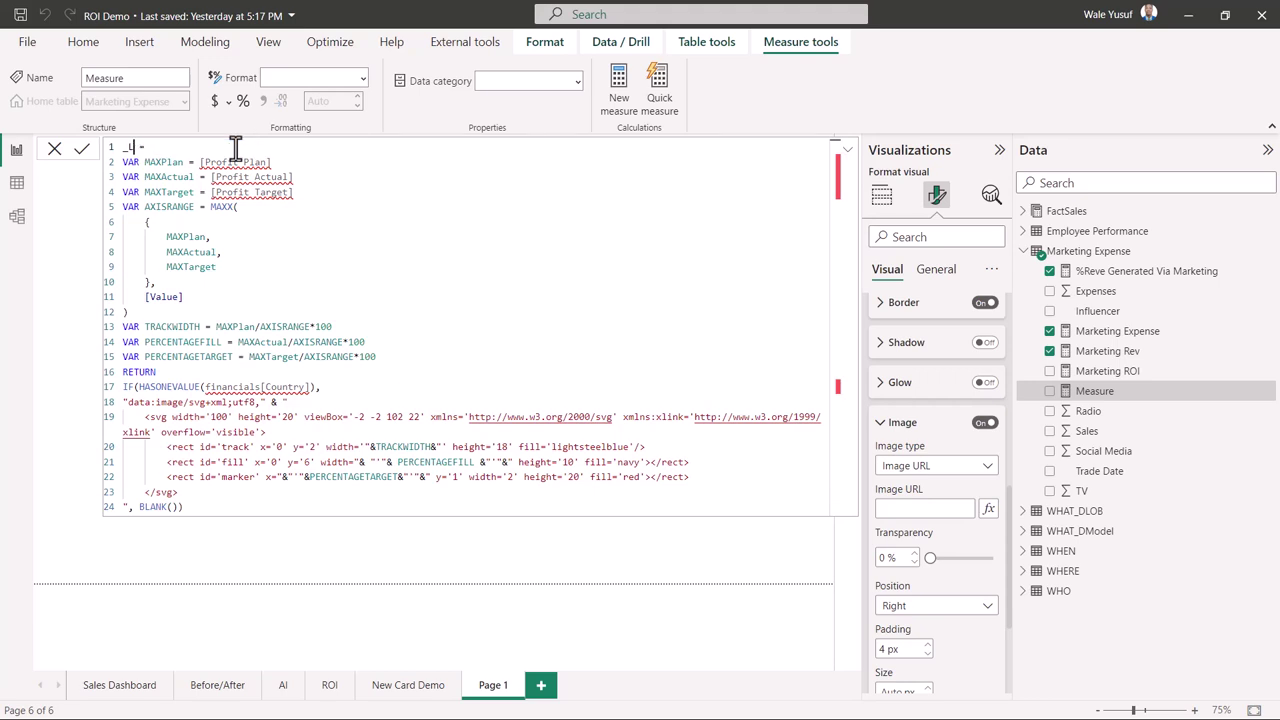
pyautogui.press('BackSpace')
pyautogui.write('%Marketing')
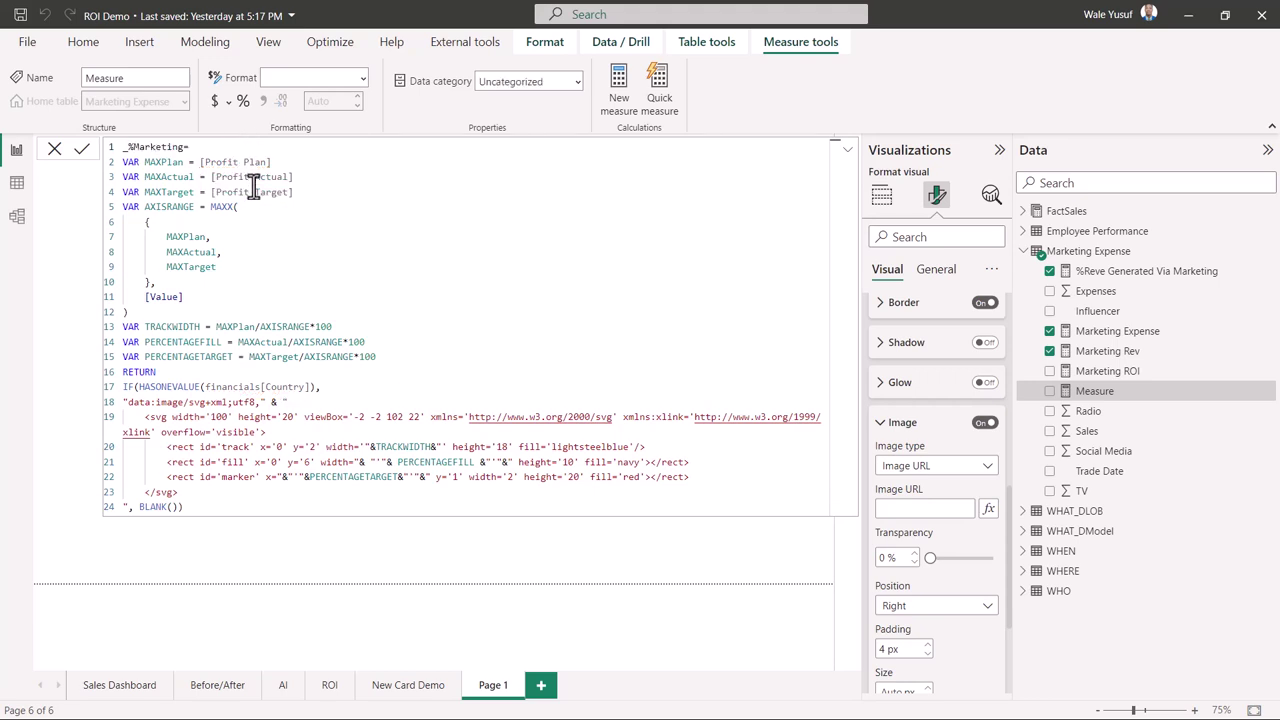
# Replace the [Profit Plan] reference of the MAXPlan variable with the fixed value 1
pyautogui.click(308, 173)
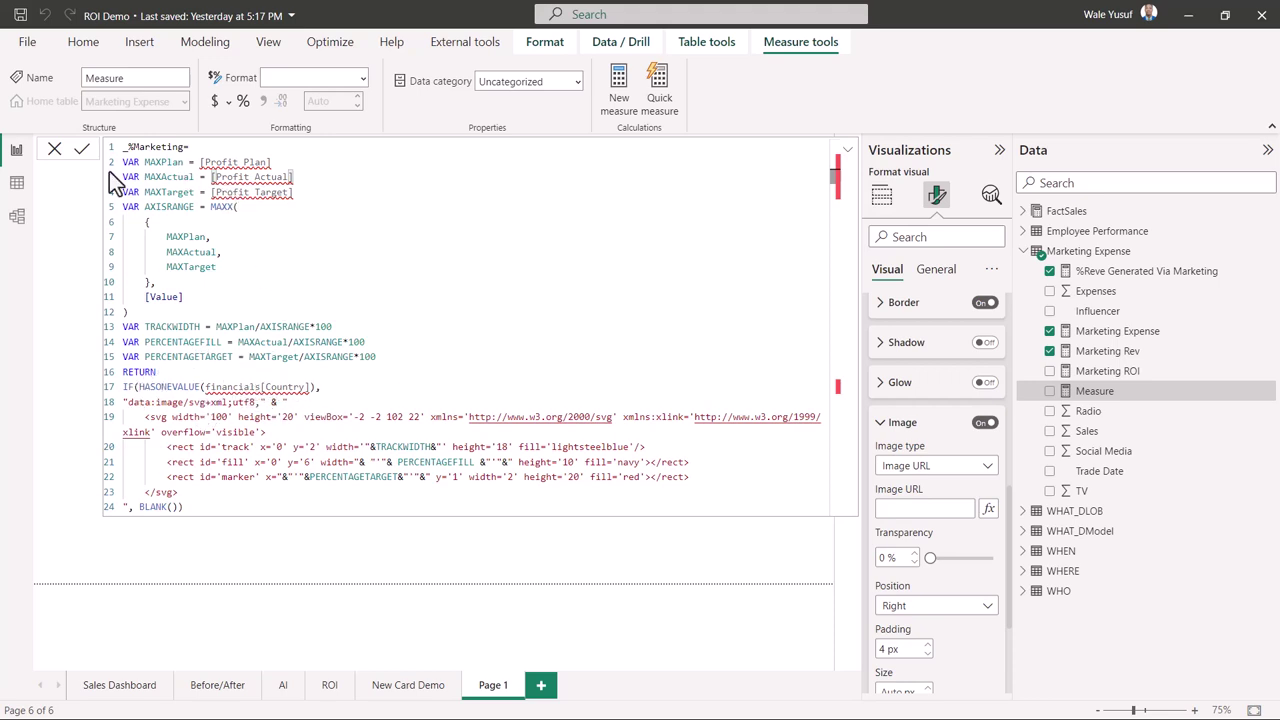
pyautogui.click(275, 147)
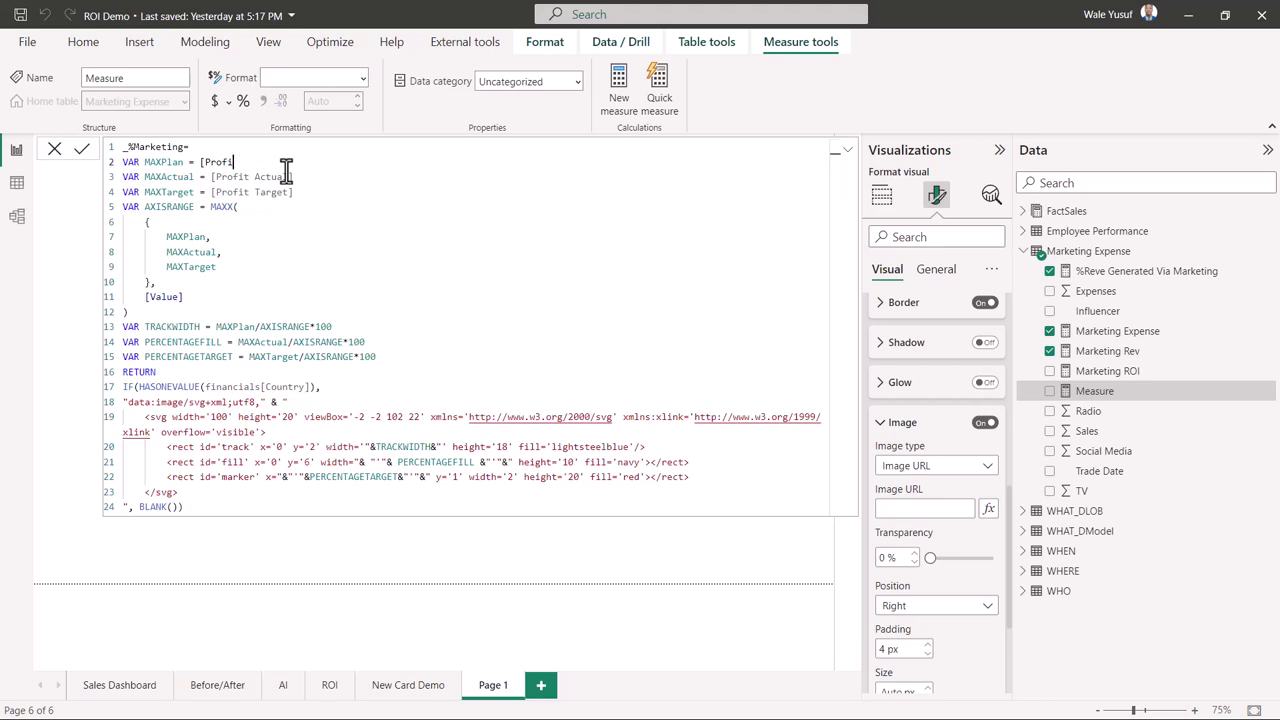
pyautogui.press('BackSpace')
pyautogui.press('BackSpace')
pyautogui.press('BackSpace')
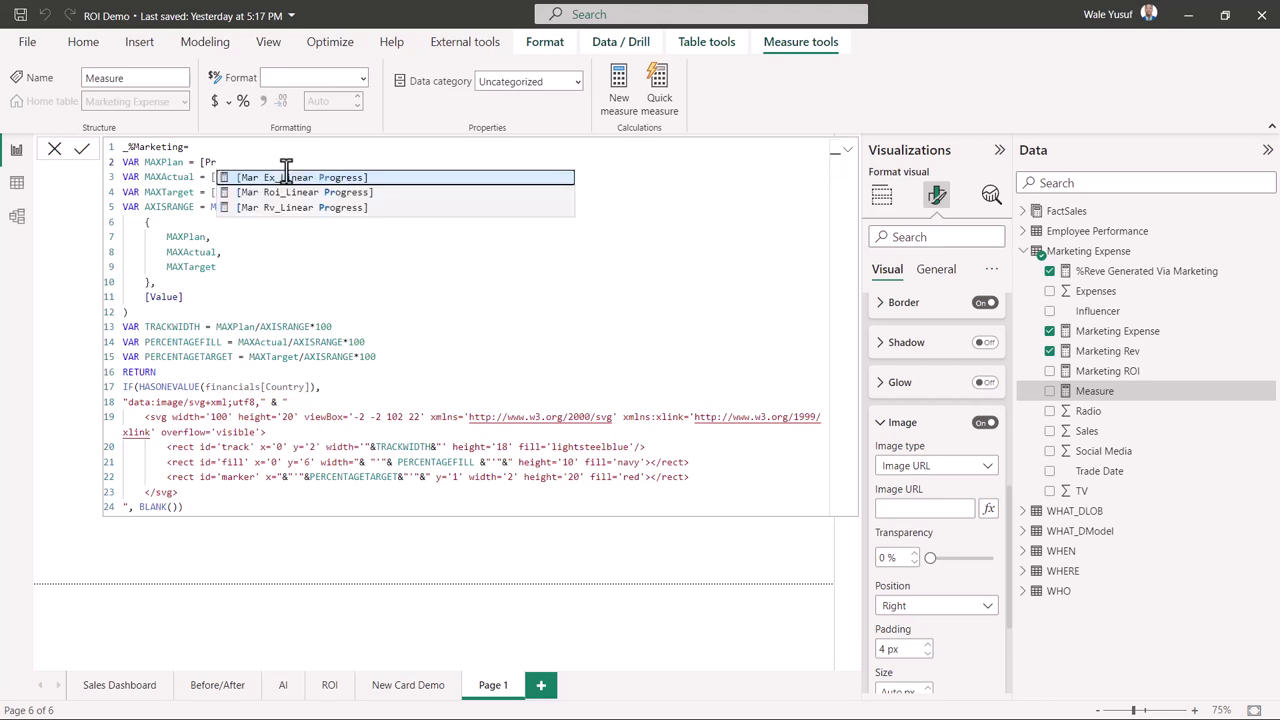
pyautogui.press('BackSpace')
pyautogui.press('BackSpace')
pyautogui.press('BackSpace')
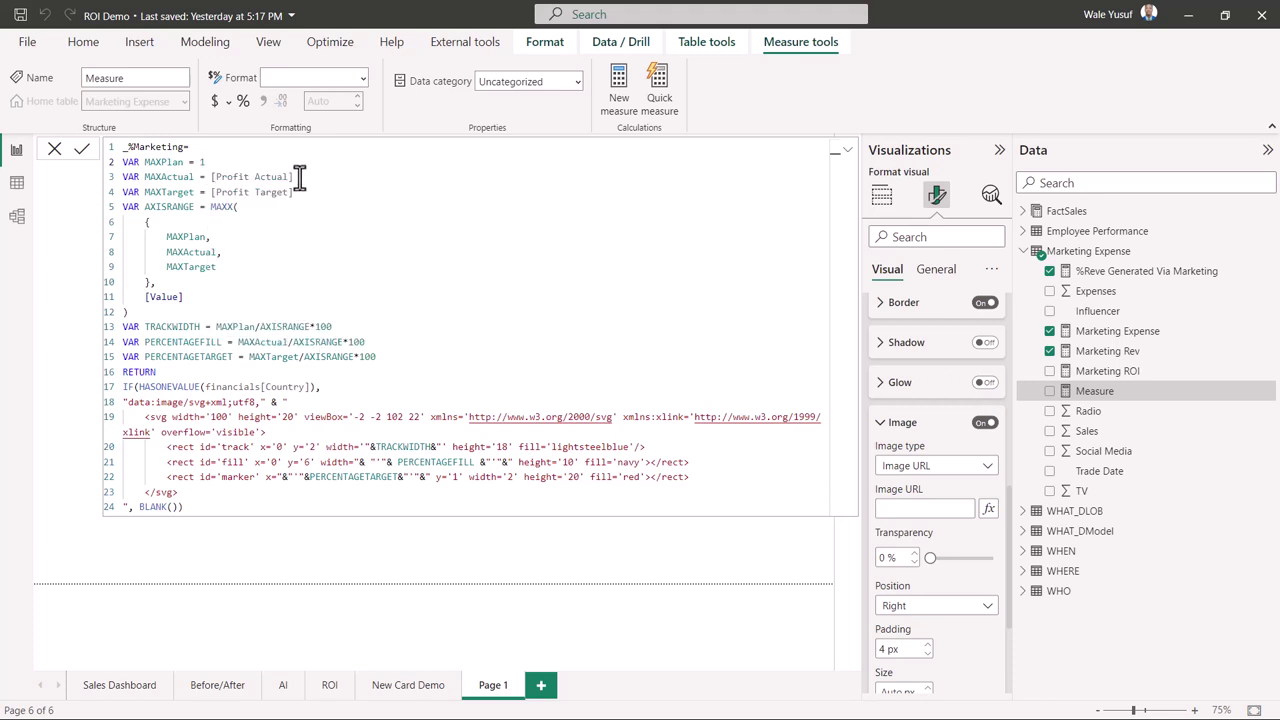
# Replace the [Profit Actual] reference of the MAXActual variable with the [%Reve Generated Via Marketing] measure
pyautogui.moveTo(293, 177); pyautogui.dragTo(217, 176)
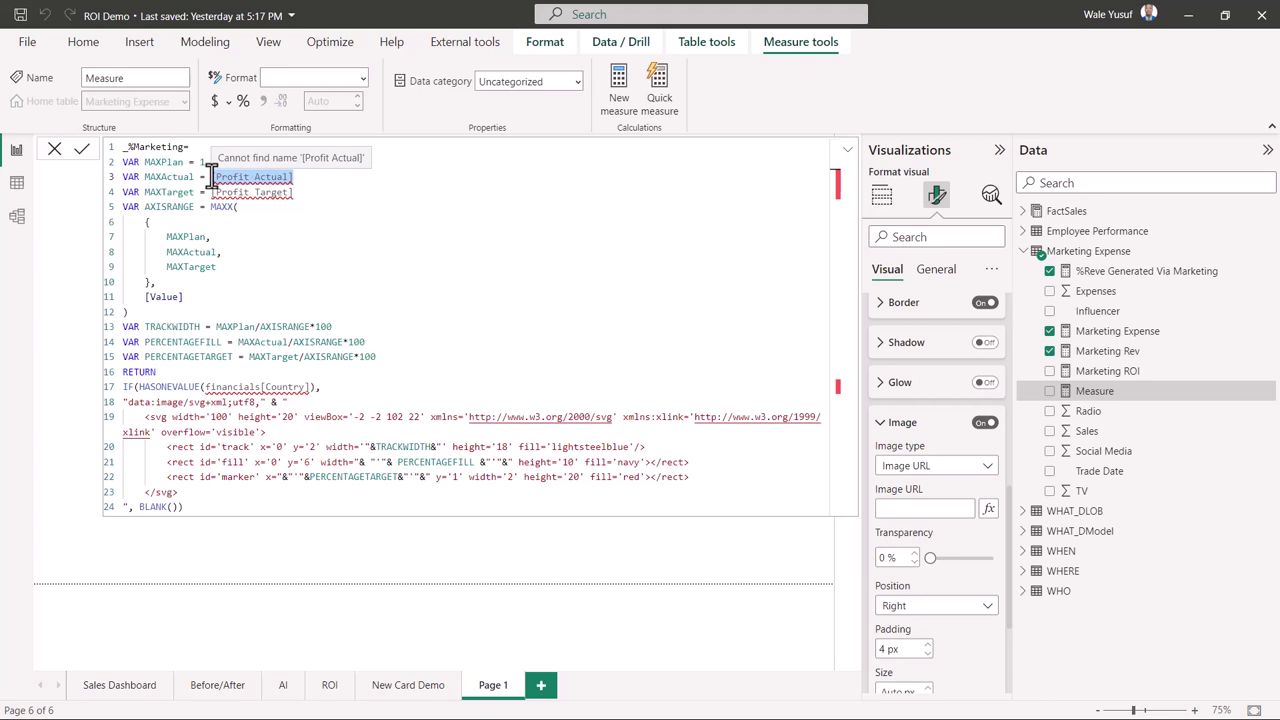
pyautogui.write('[')
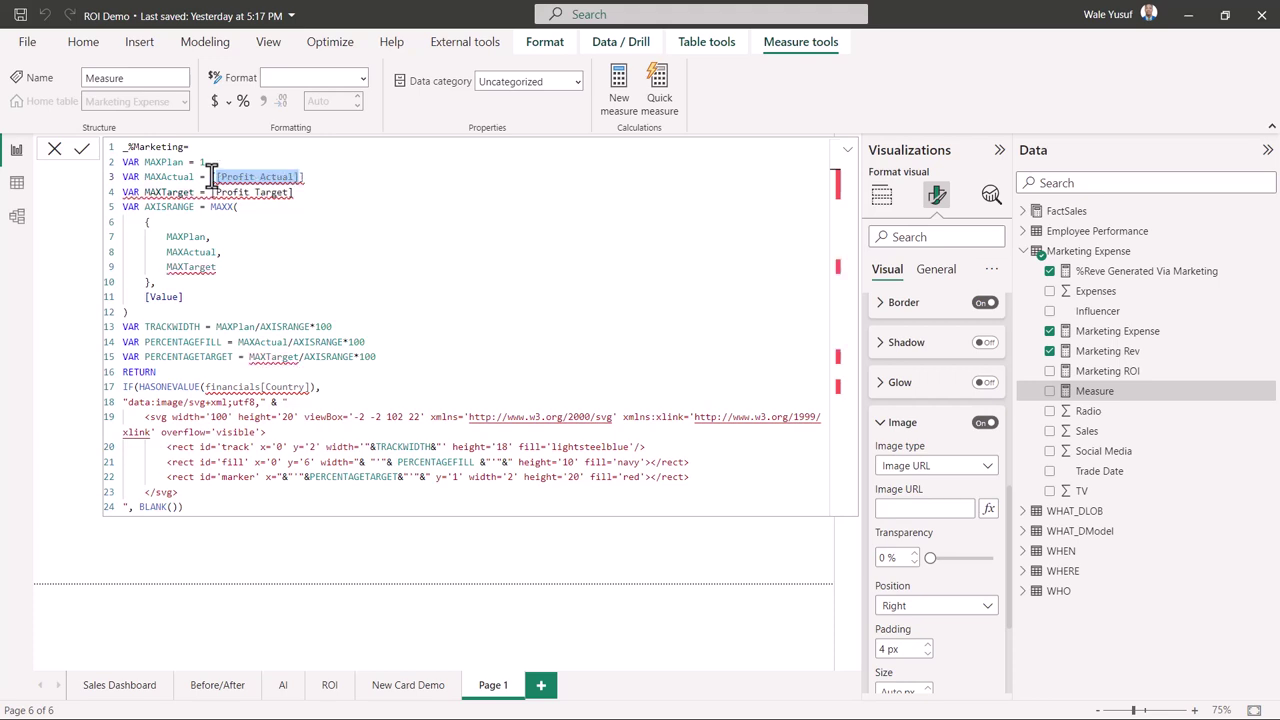
pyautogui.press('BackSpace')
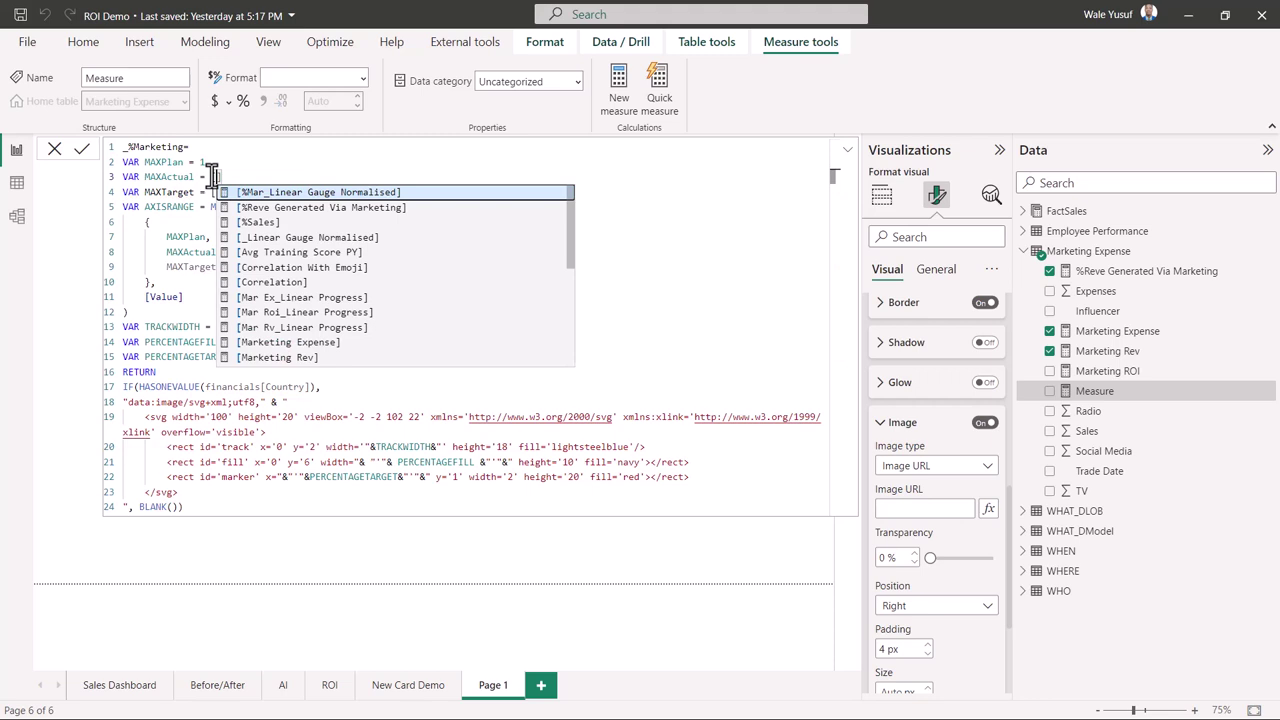
pyautogui.press('Down')
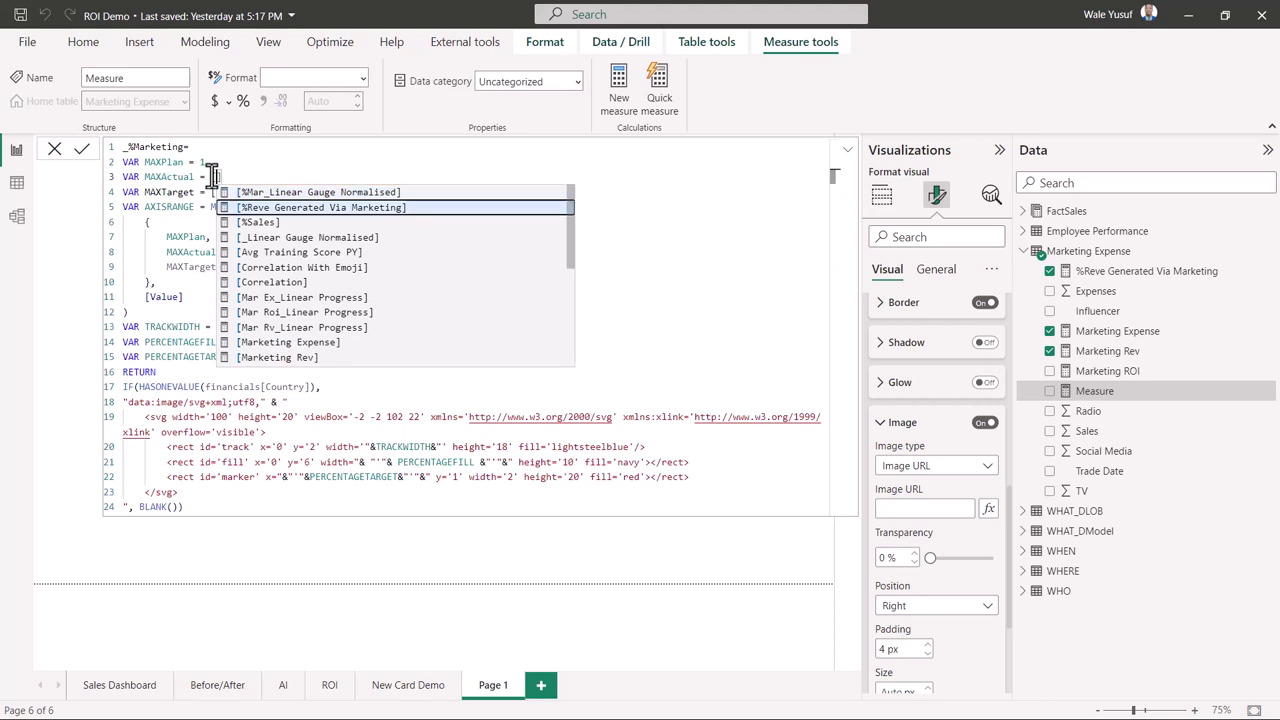
pyautogui.press('Return')
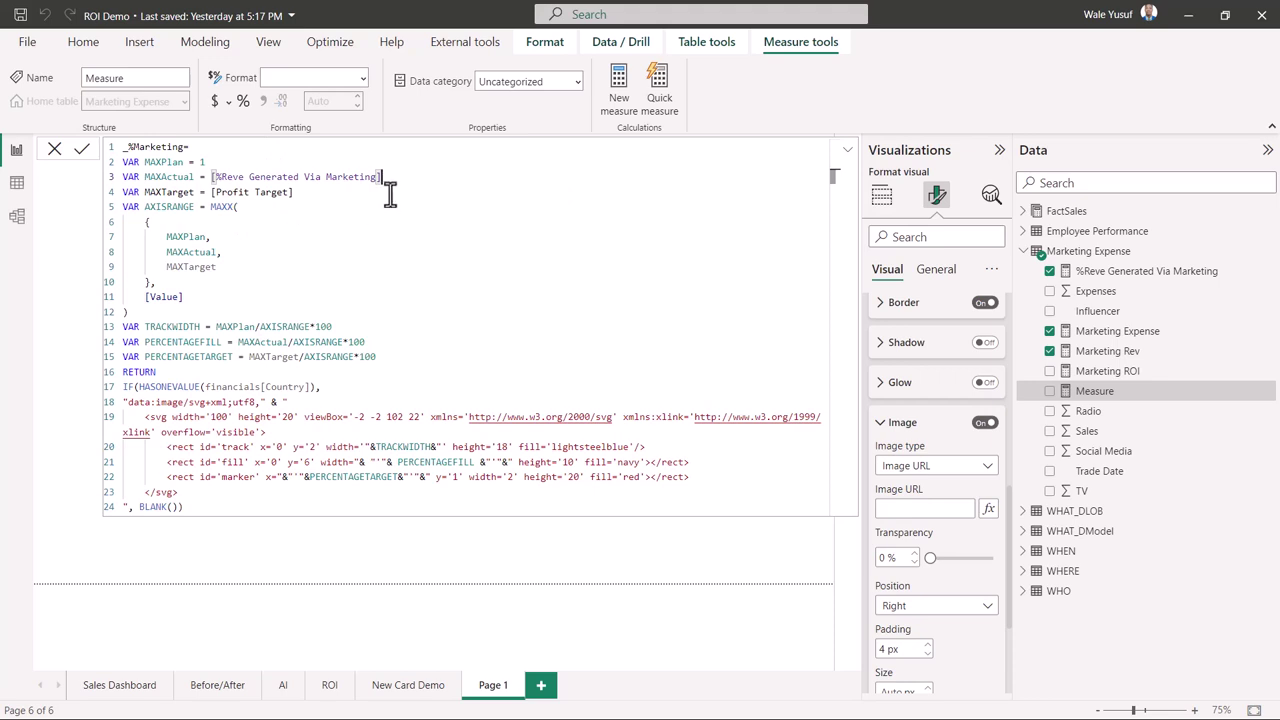
# Replace the [Profit Target] reference of the MAXTarget variable with the [%Sales] measure
pyautogui.click(297, 198)
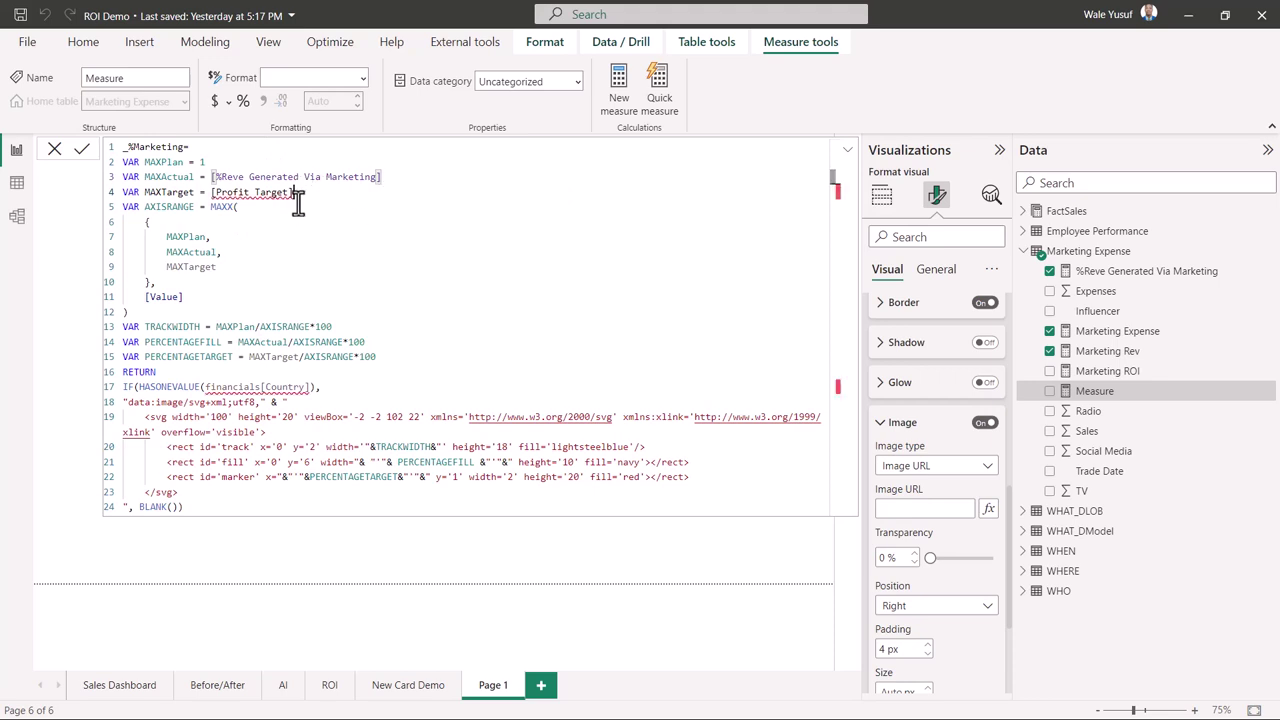
pyautogui.moveTo(295, 195); pyautogui.dragTo(213, 192)
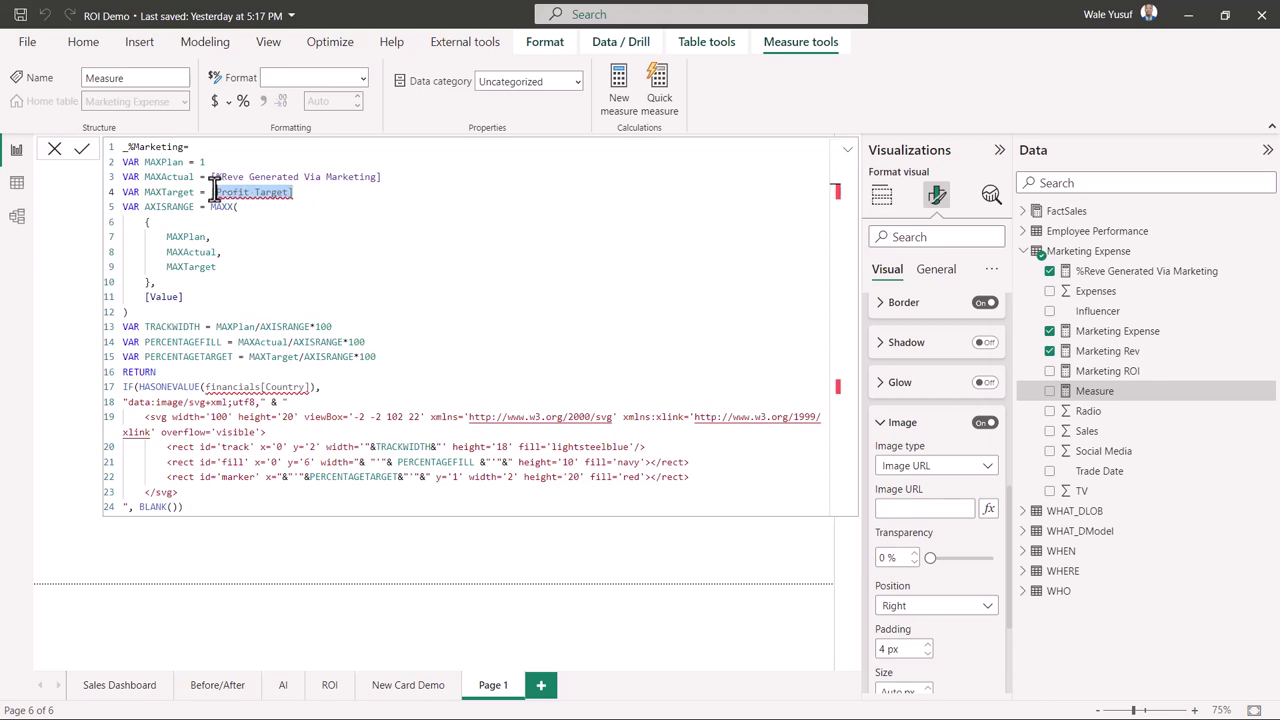
pyautogui.write('%Sales]')
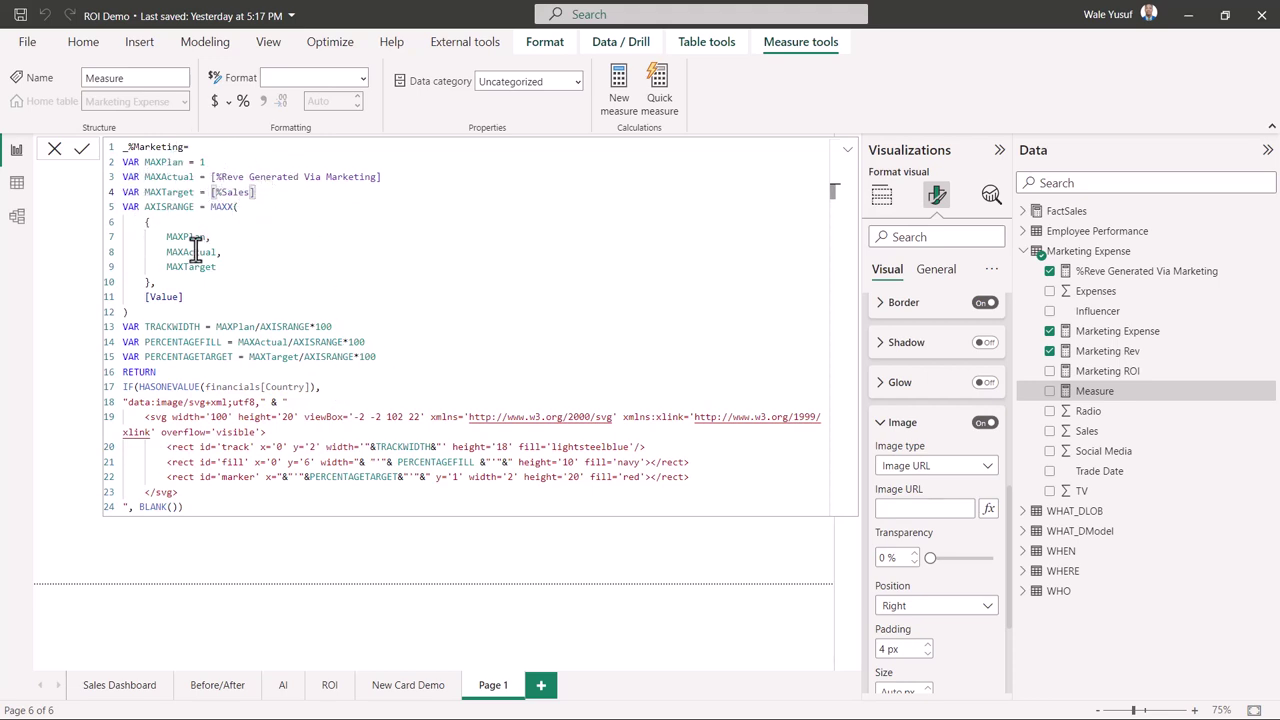
# Remove the IF(HASONEVALUE(financials[Country]) condition and its closing BLANK() part so the formula returns the SVG string directly
pyautogui.click(318, 388)
pyautogui.moveTo(328, 390); pyautogui.dragTo(119, 391)
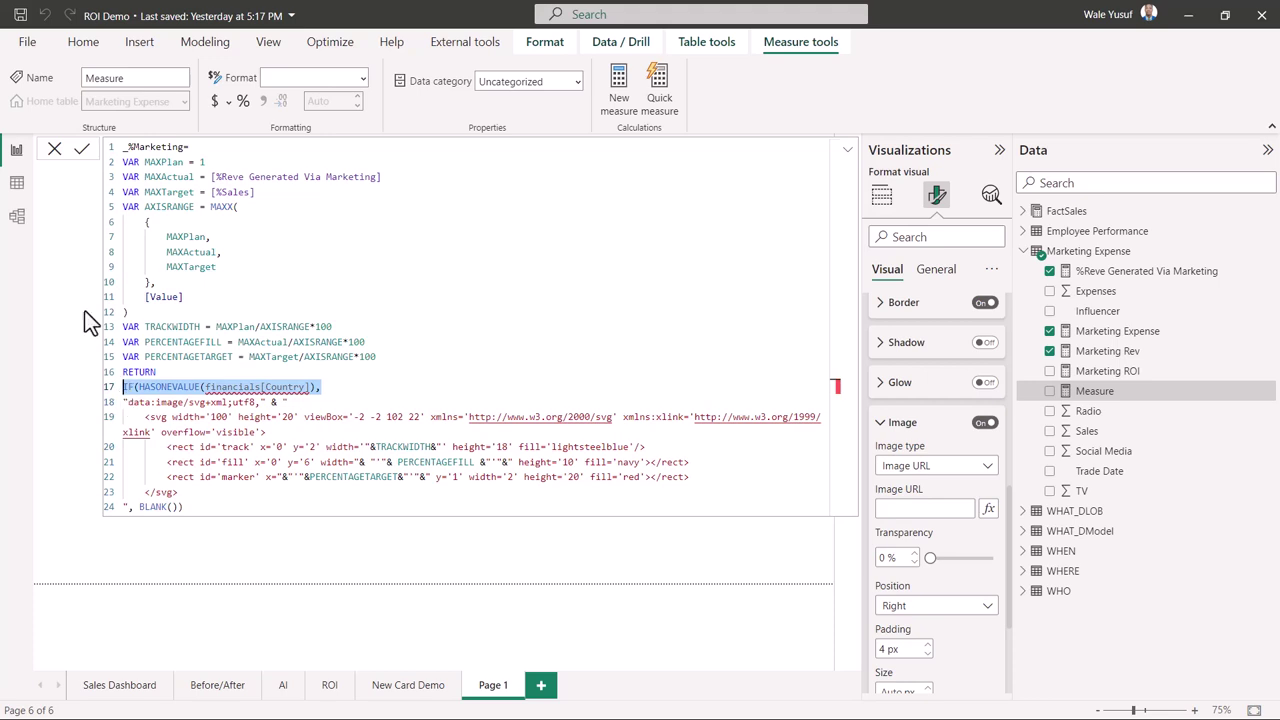
pyautogui.press('Delete')
pyautogui.press('BackSpace')
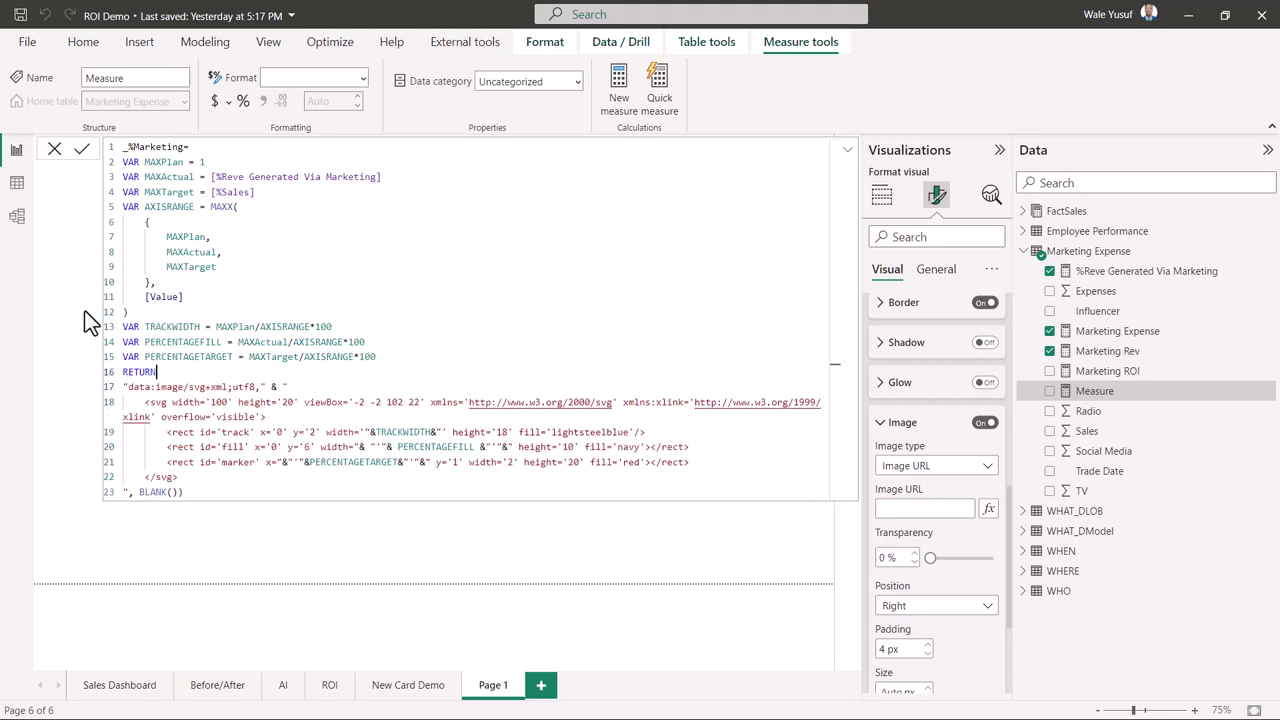
pyautogui.moveTo(184, 492); pyautogui.dragTo(128, 493)
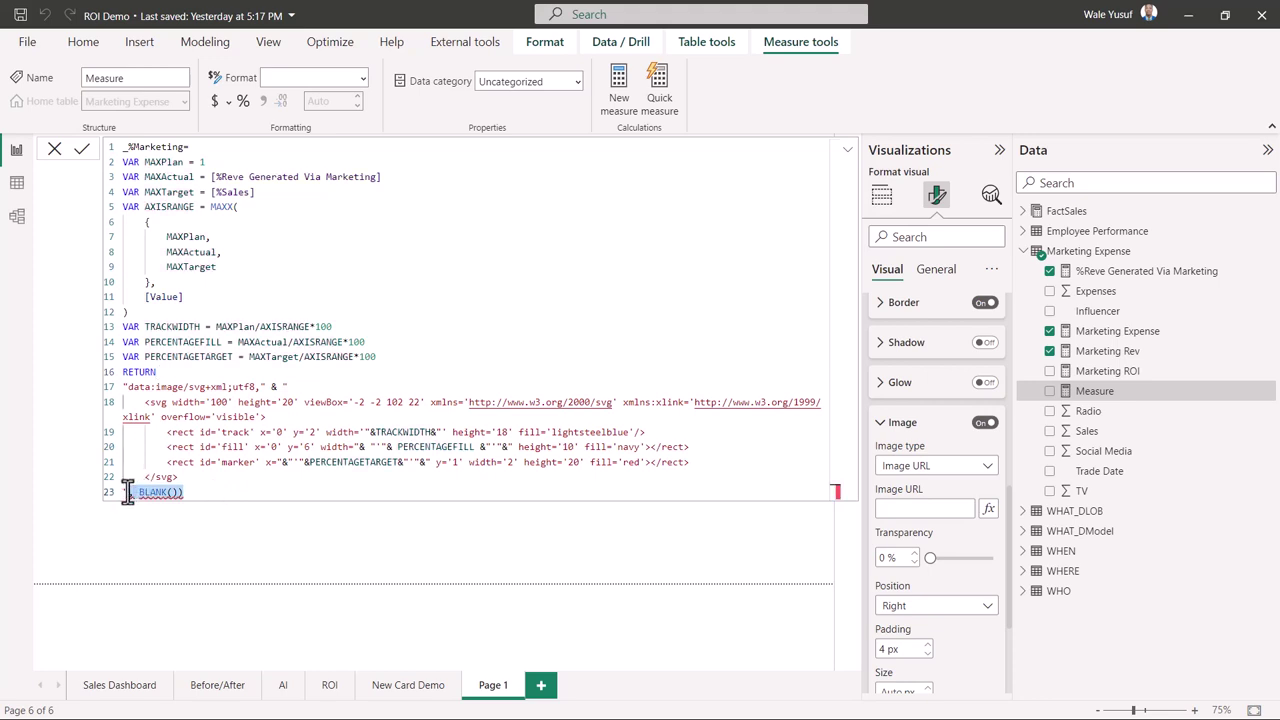
pyautogui.press('Delete')
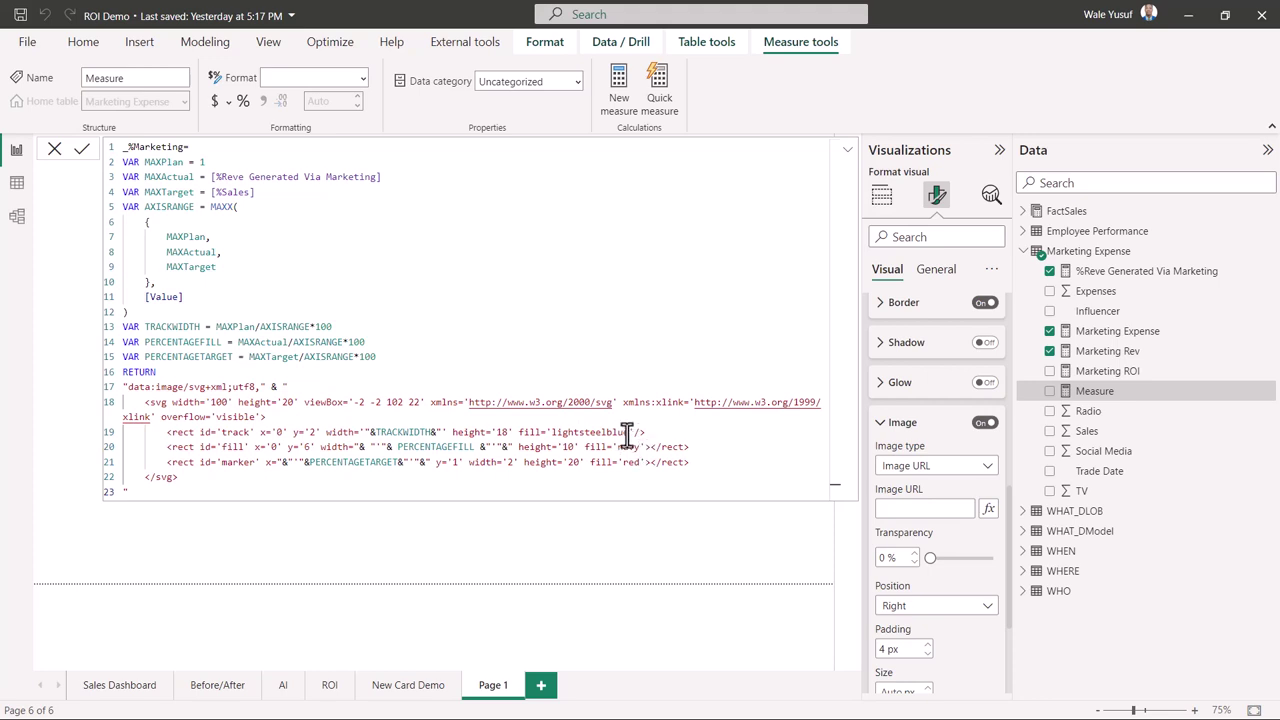
# Check the track's fill colour in the SVG code, then commit the _%Marketing measure and close the formula editor
pyautogui.doubleClick(552, 433)
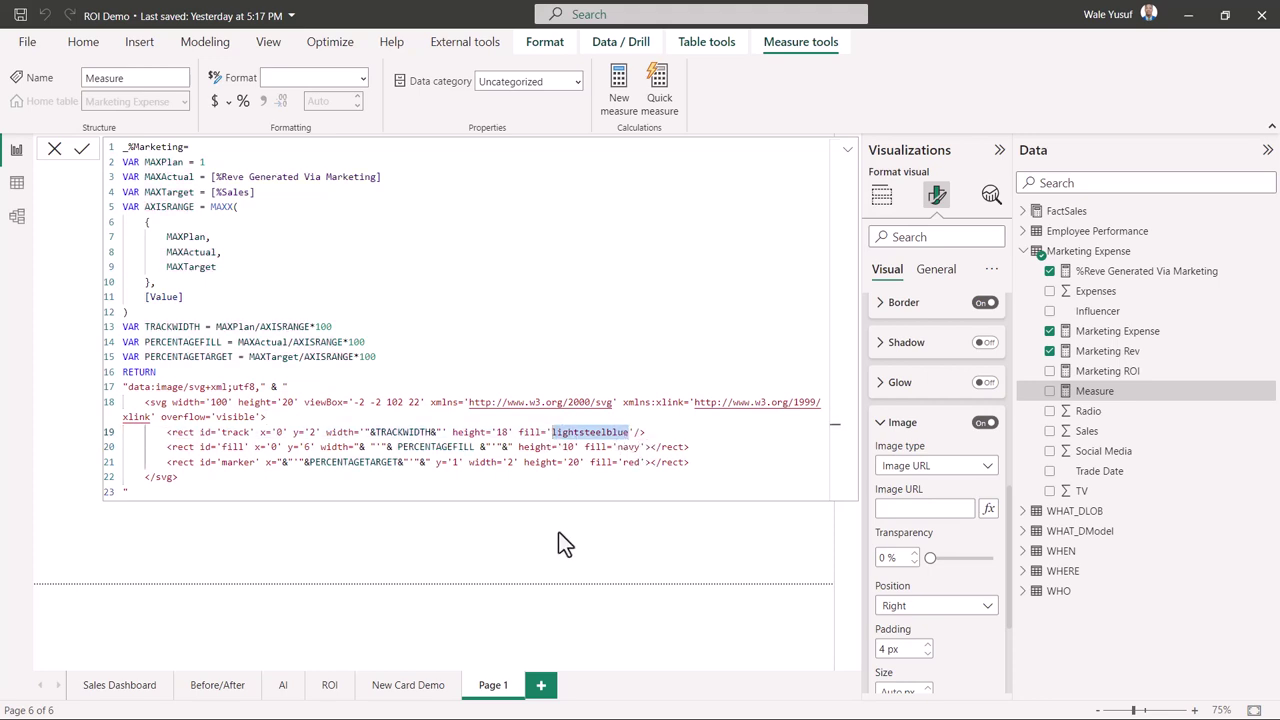
pyautogui.click(411, 485)
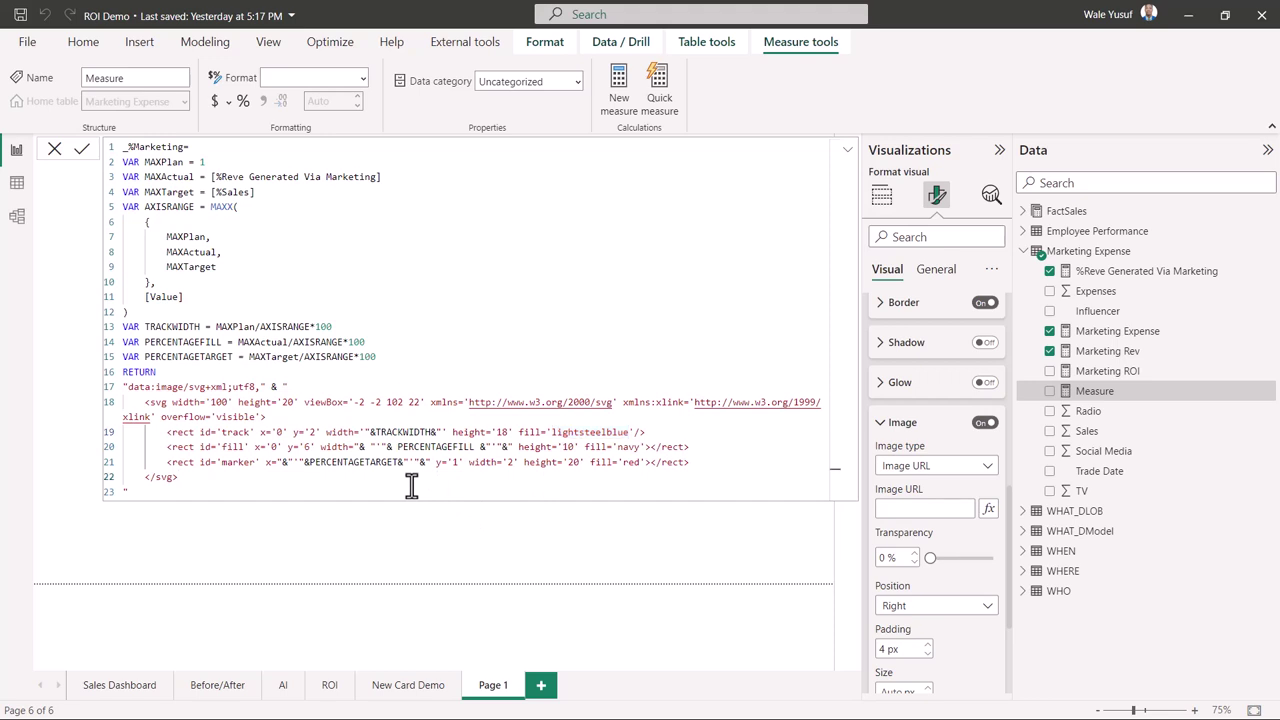
pyautogui.click(120, 160)
pyautogui.click(1098, 165)
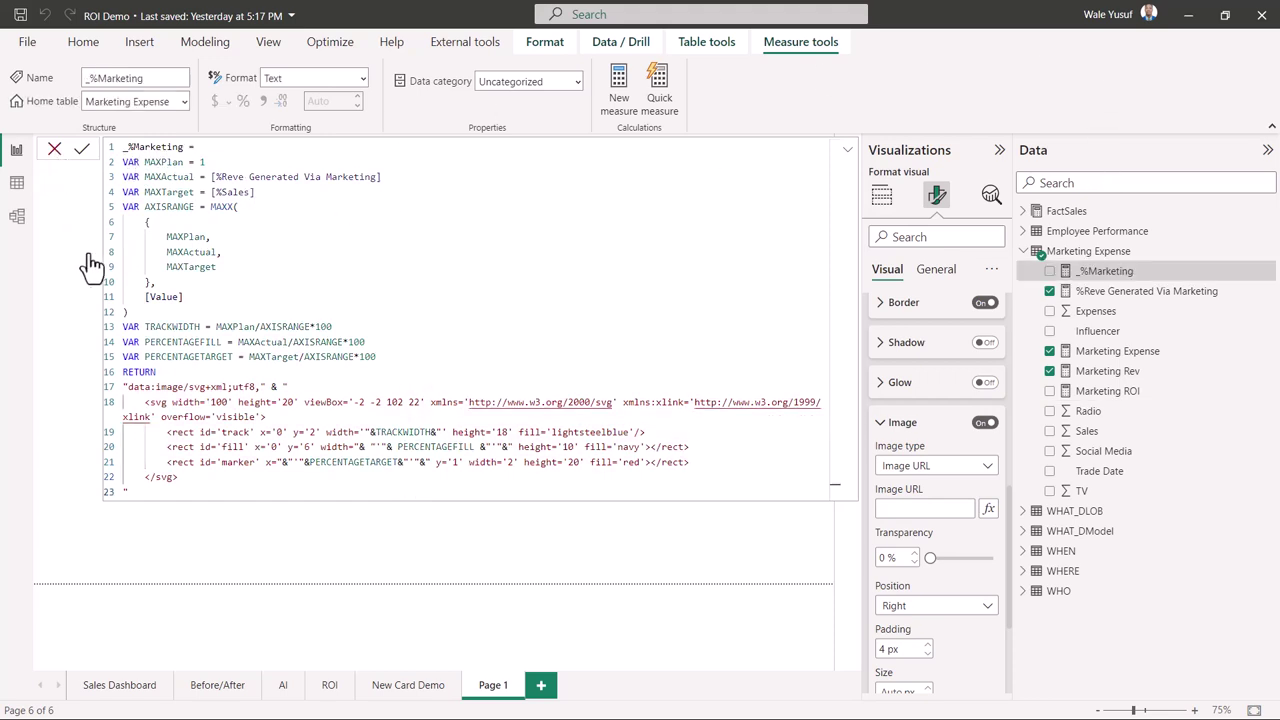
pyautogui.click(282, 507)
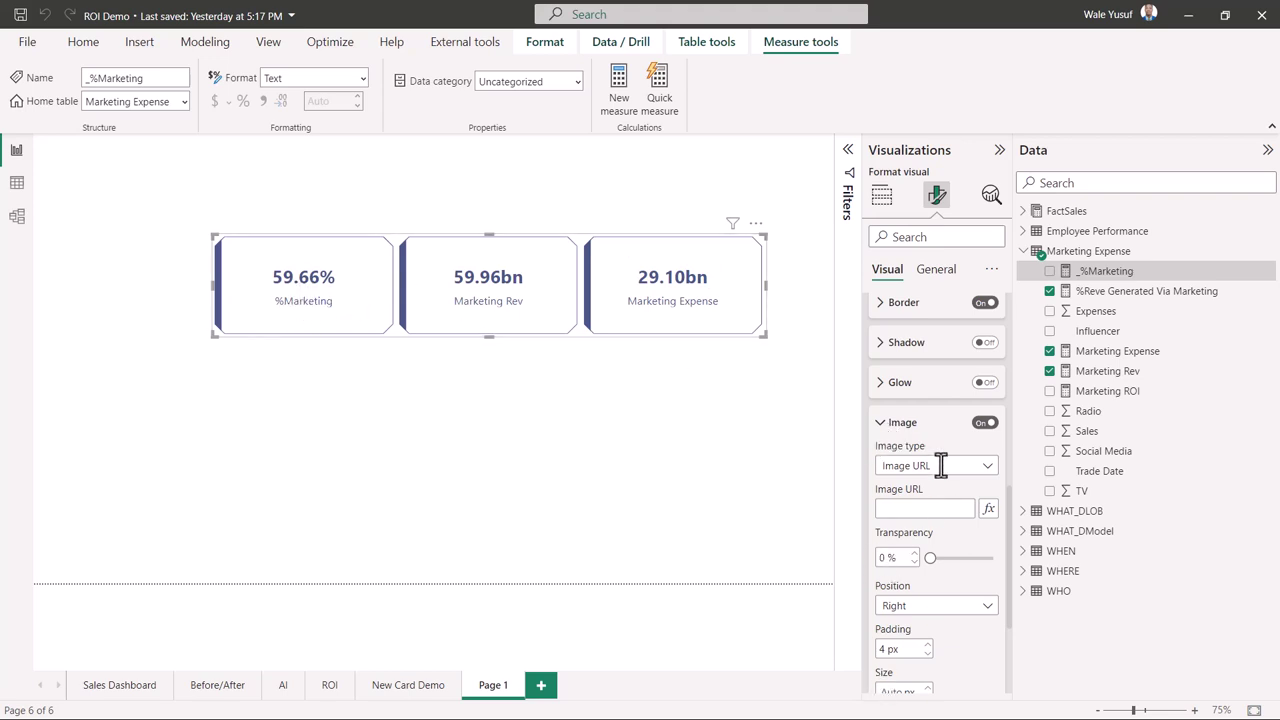
# For the %Marketing card only, base the image URL on the field value of the _%Marketing measure from the Marketing Expense table
pyautogui.scroll(3, 937, 475)
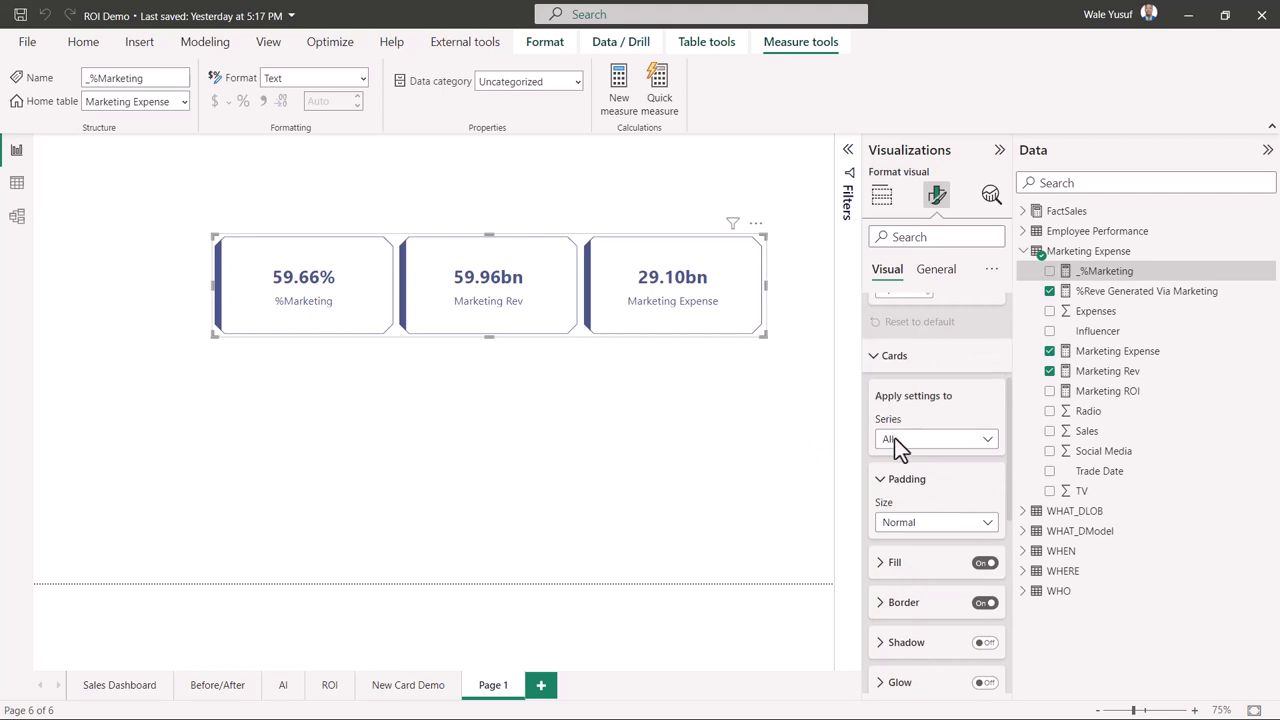
pyautogui.click(921, 446)
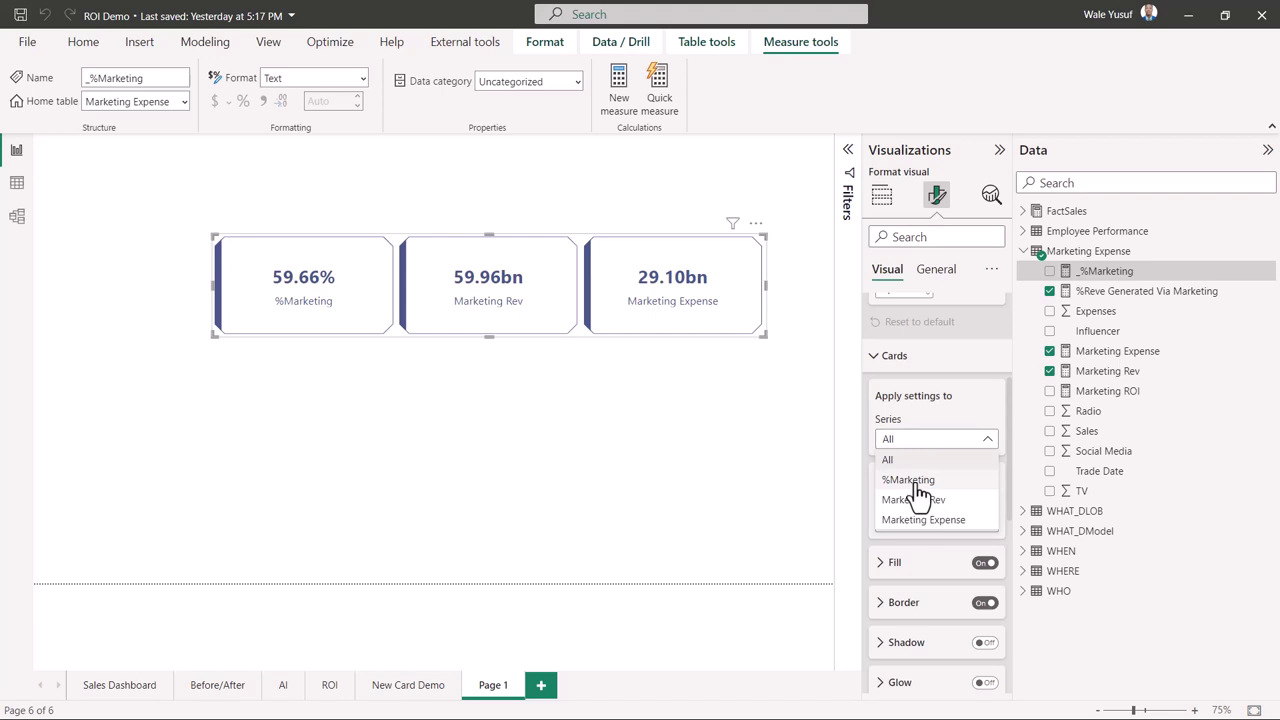
pyautogui.click(925, 484)
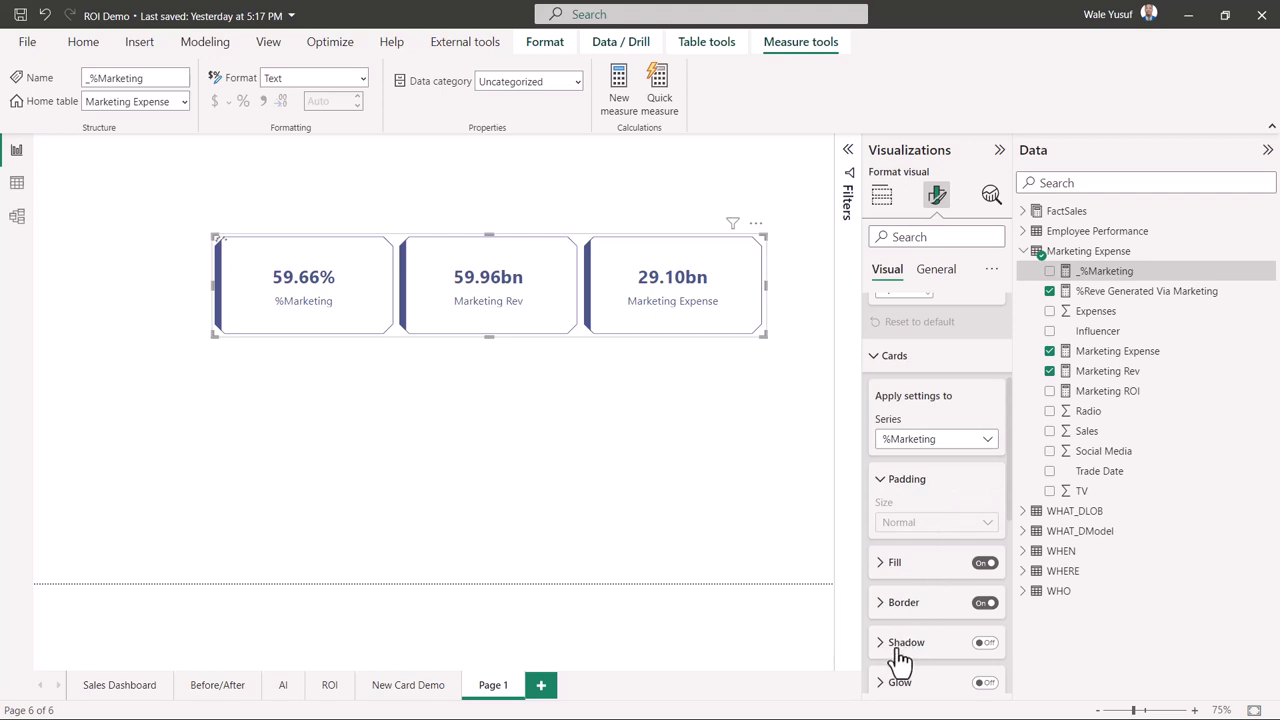
pyautogui.scroll(-5, 900, 657)
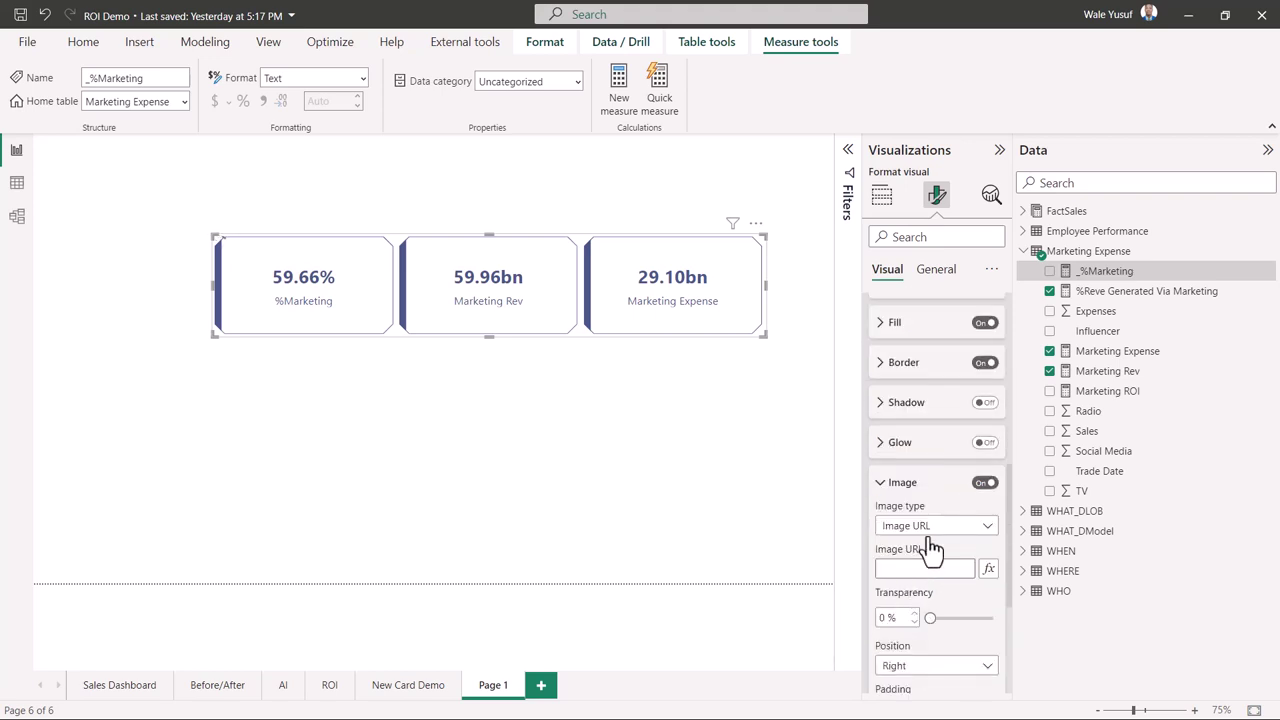
pyautogui.scroll(-3, 966, 517)
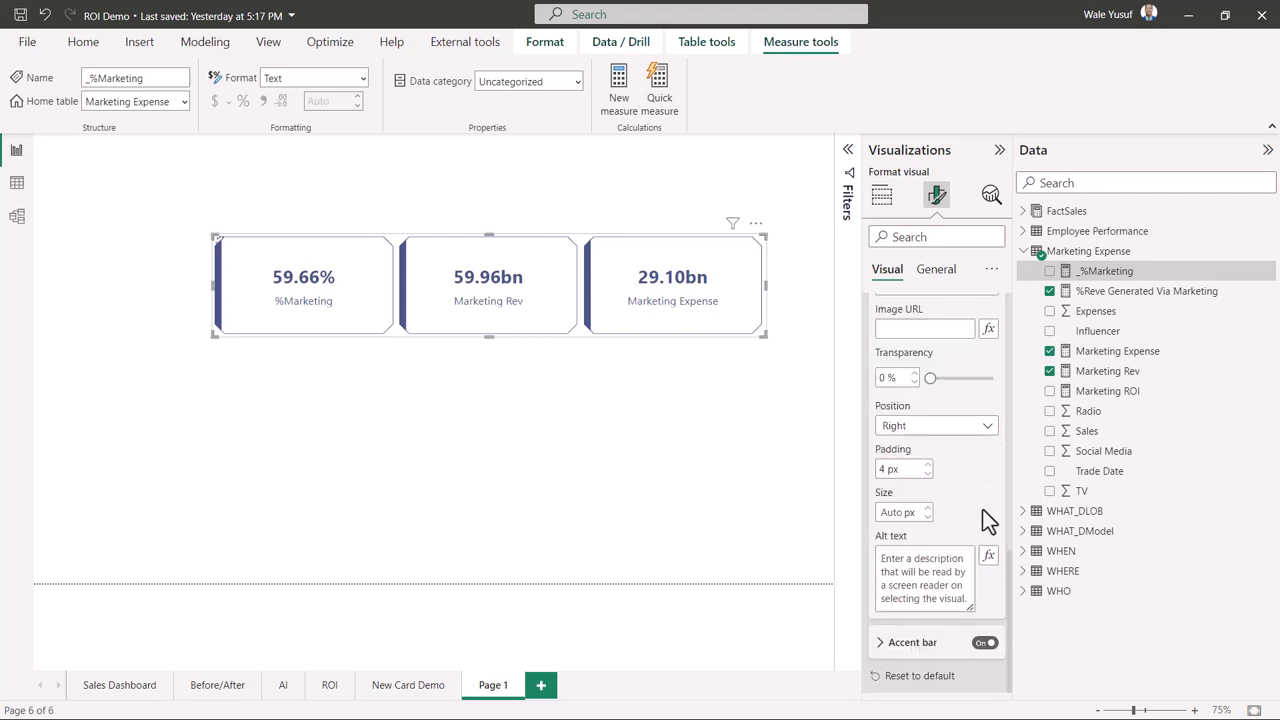
pyautogui.click(988, 335)
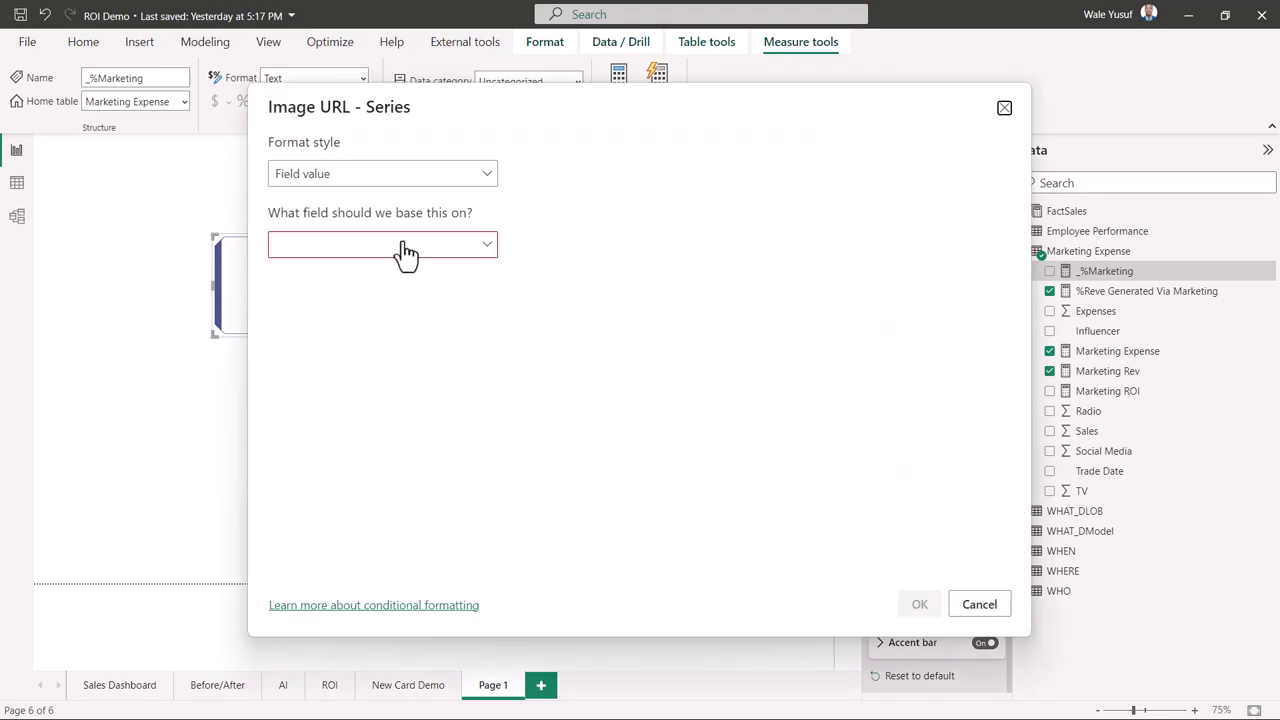
pyautogui.click(405, 247)
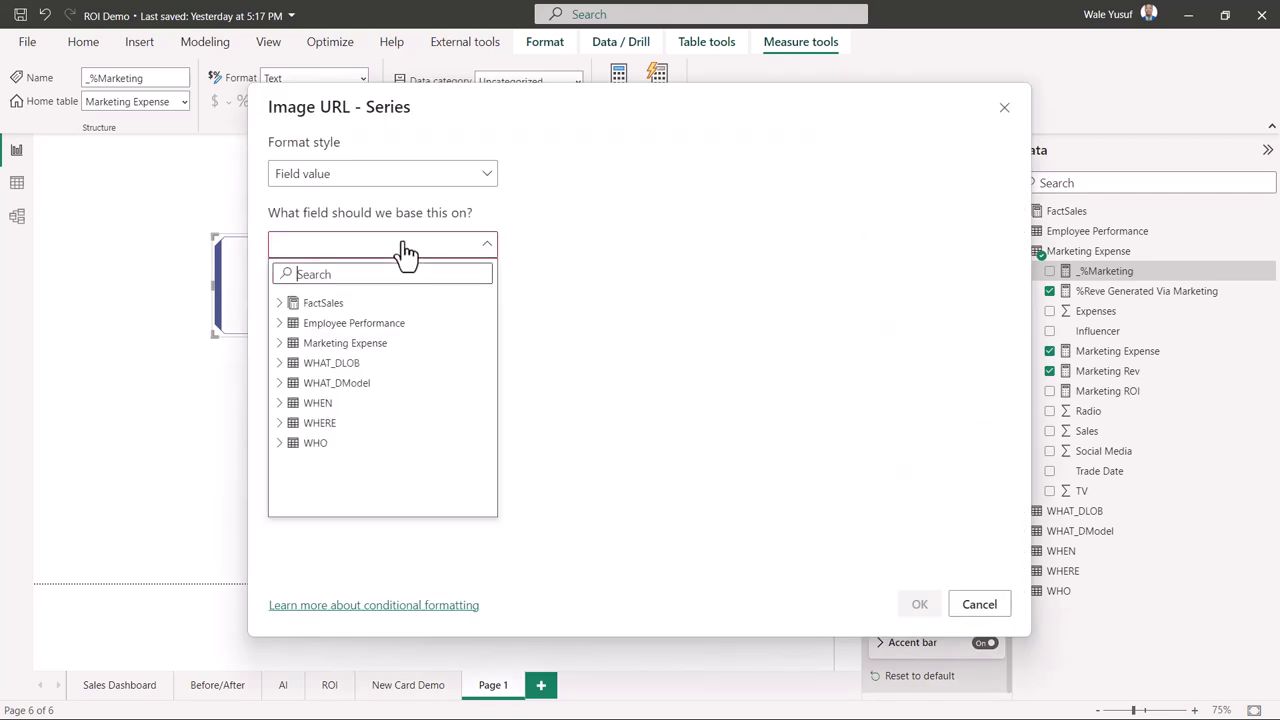
pyautogui.click(284, 345)
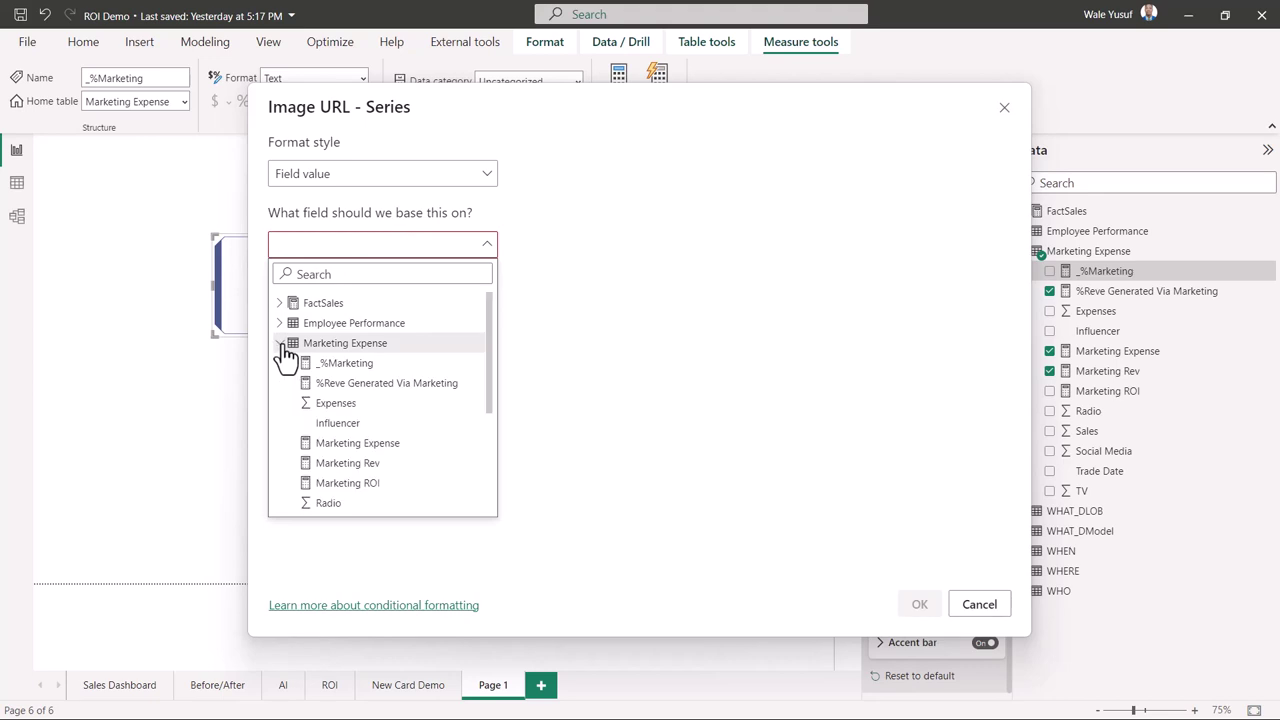
pyautogui.click(345, 364)
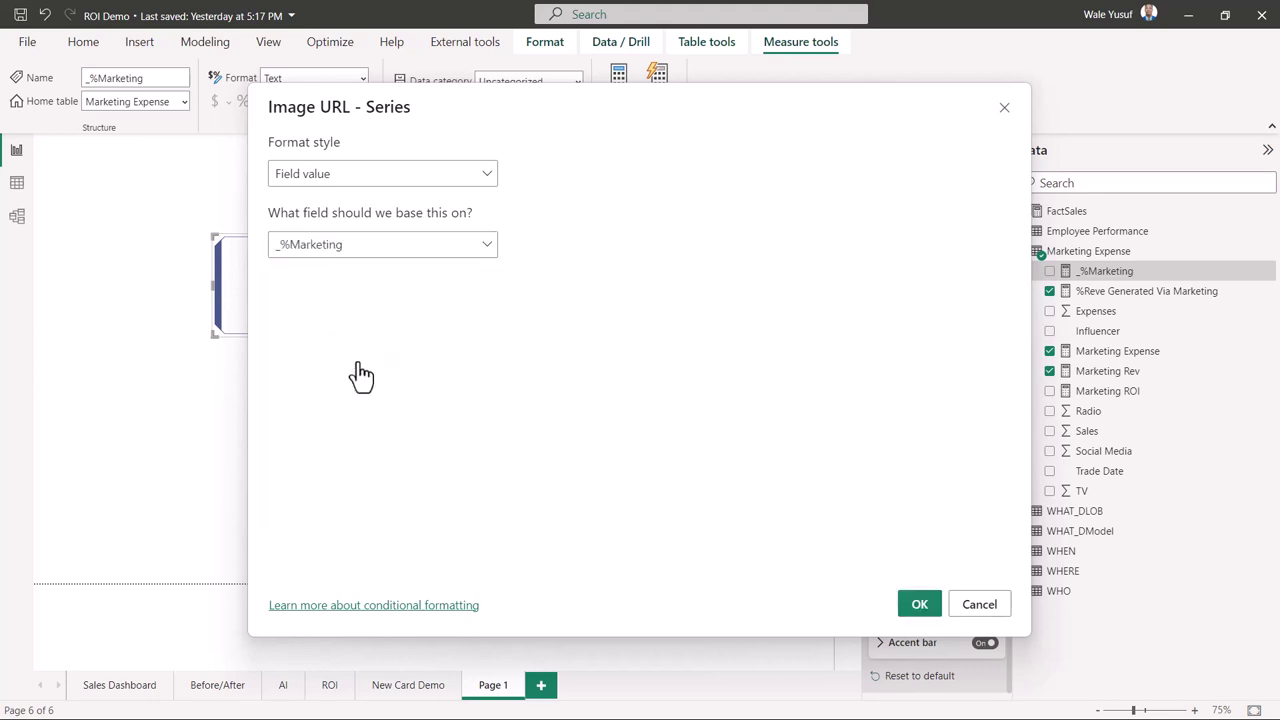
pyautogui.click(919, 605)
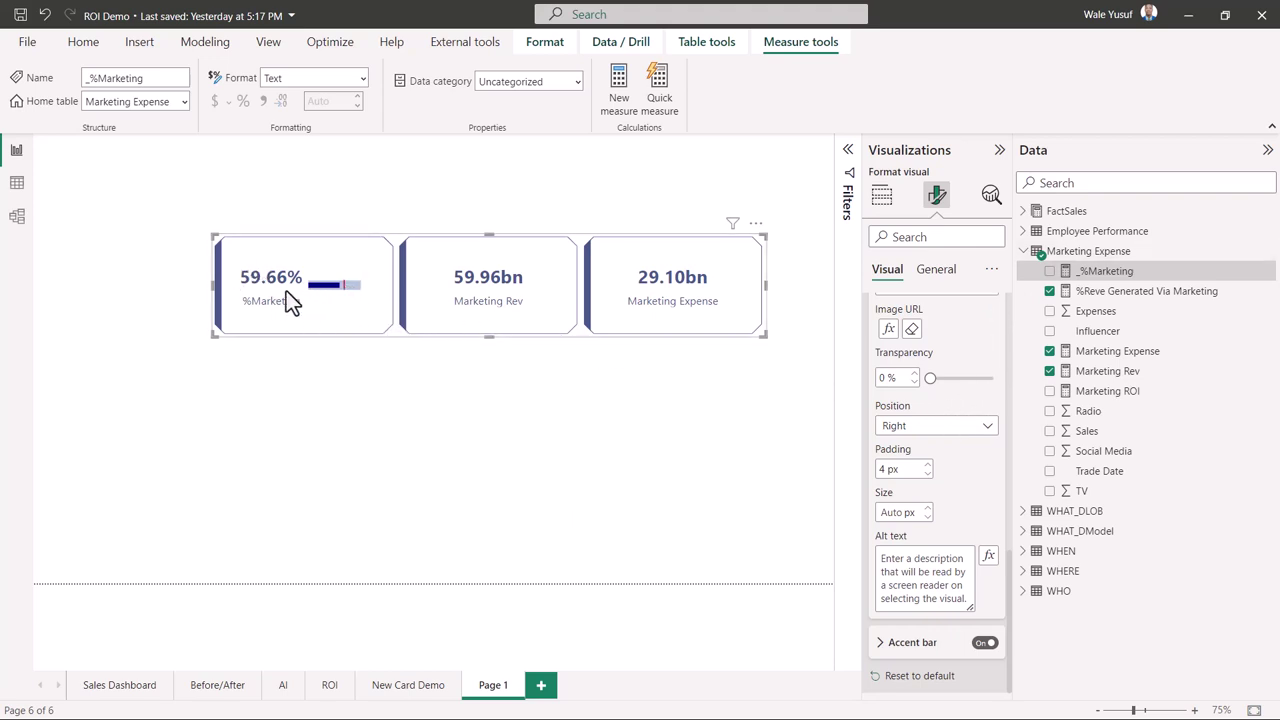
# Place the %Marketing card's gauge image at the bottom of the card, with a size of 150 px and 15% transparency
pyautogui.click(908, 430)
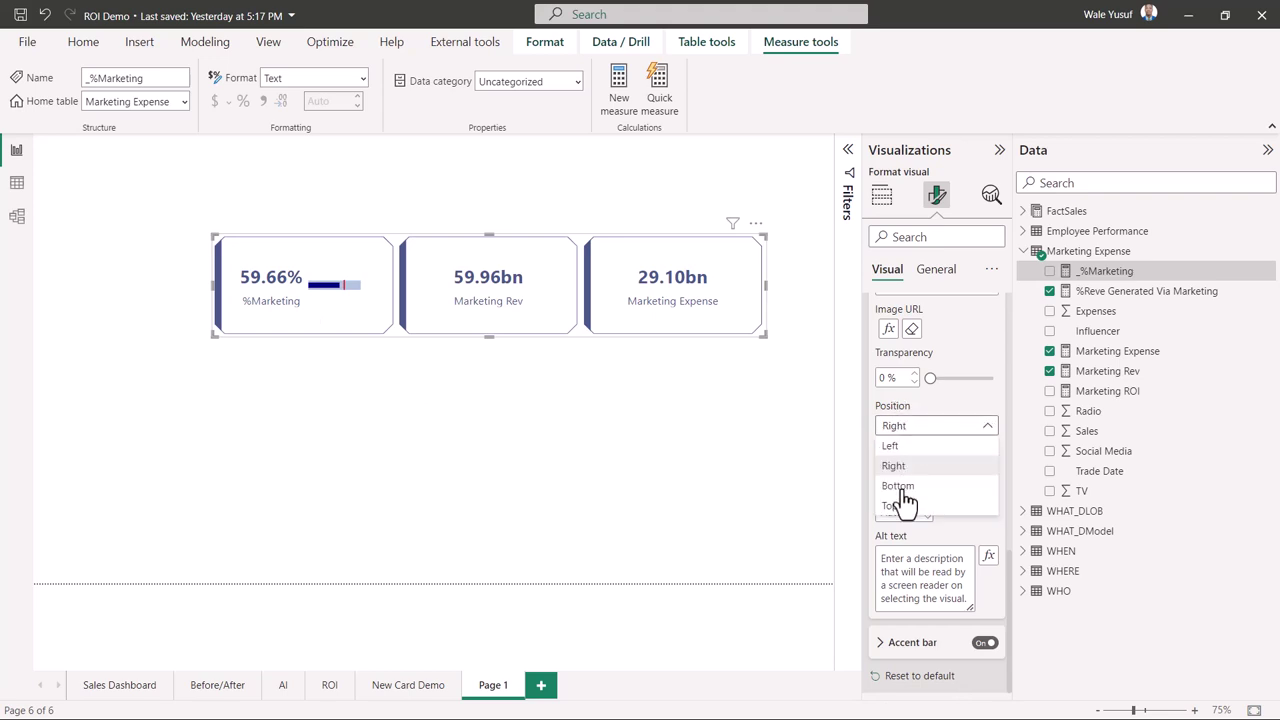
pyautogui.click(898, 486)
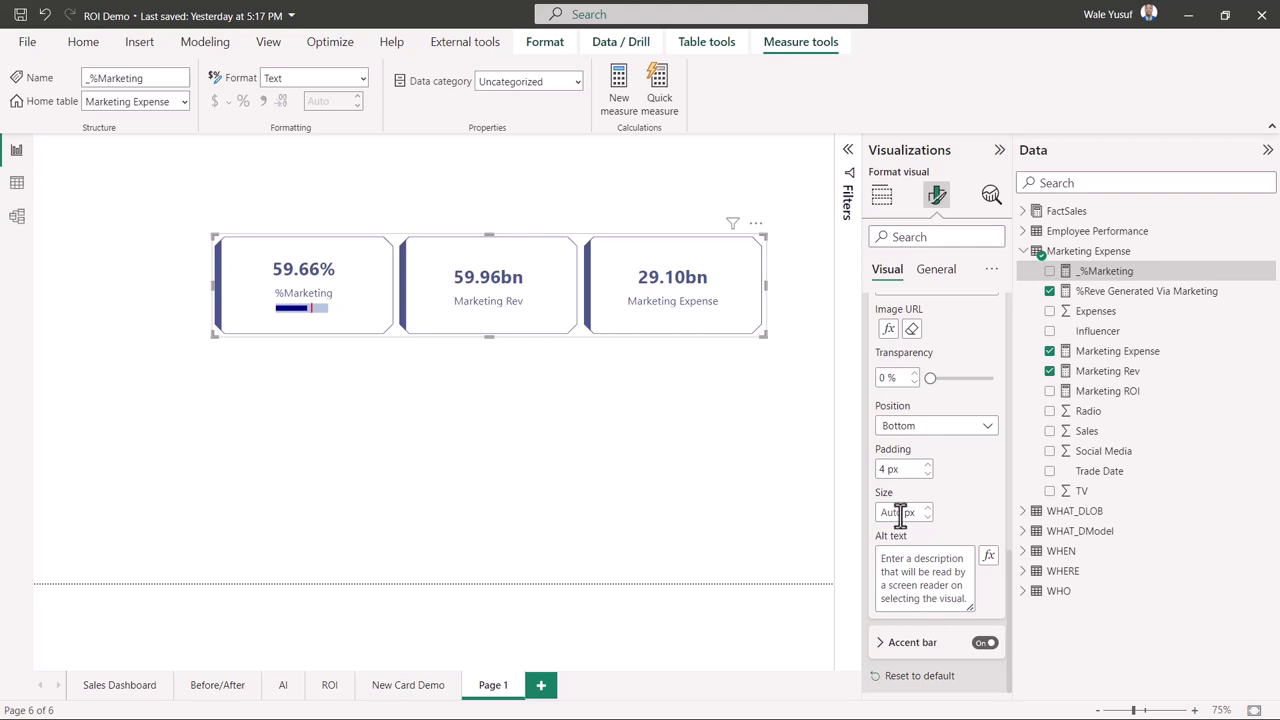
pyautogui.write('150')
pyautogui.press('Return')
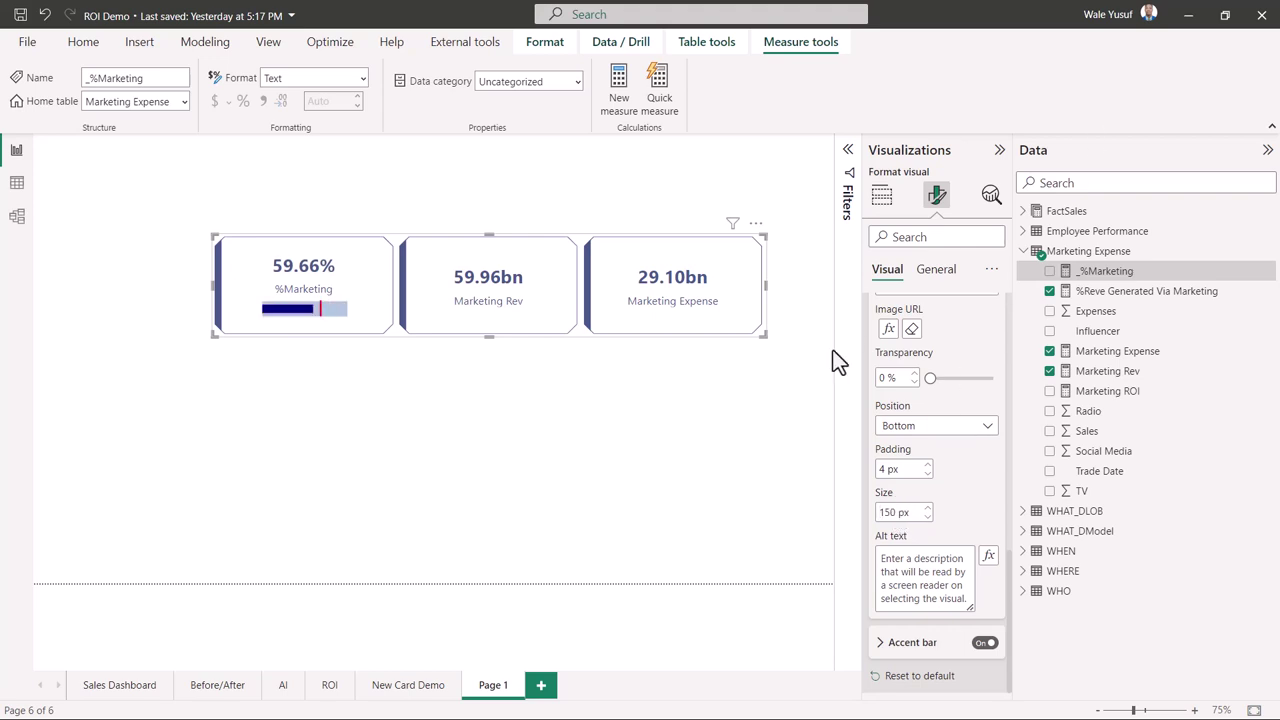
pyautogui.click(938, 380)
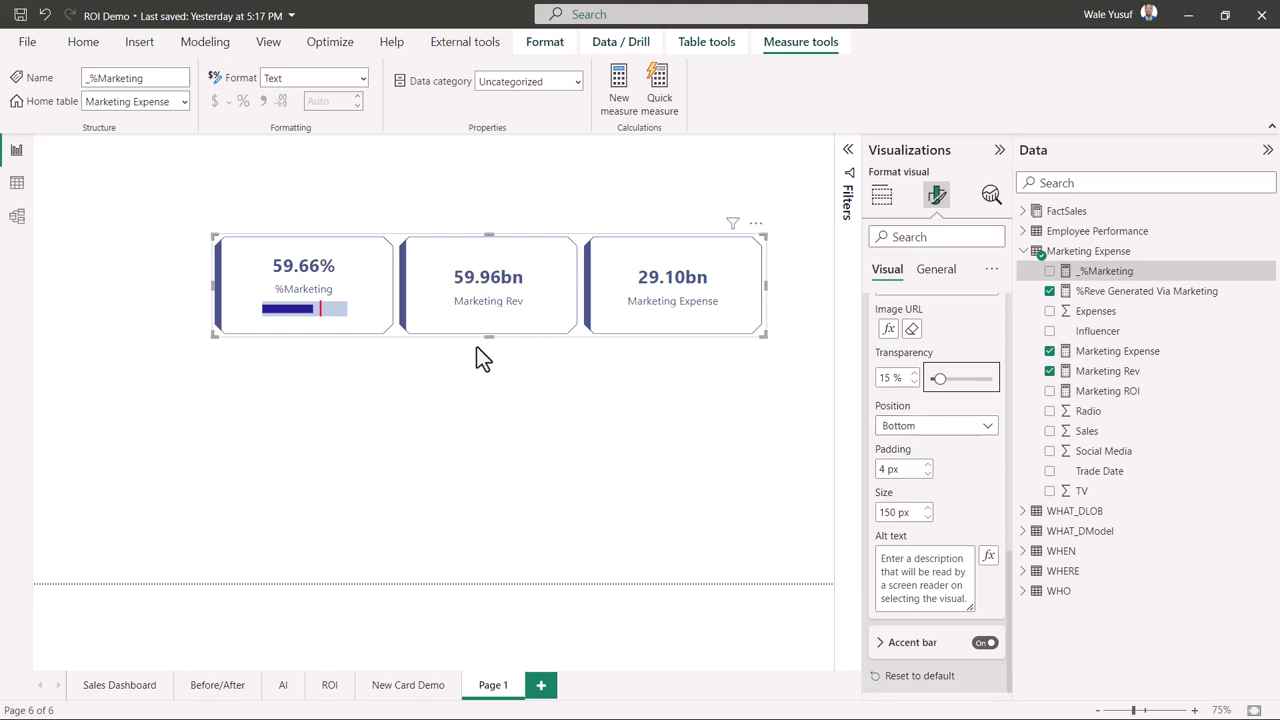
# Move the multi-card visual slightly up and to the left on the report page
pyautogui.moveTo(424, 235); pyautogui.dragTo(332, 221)
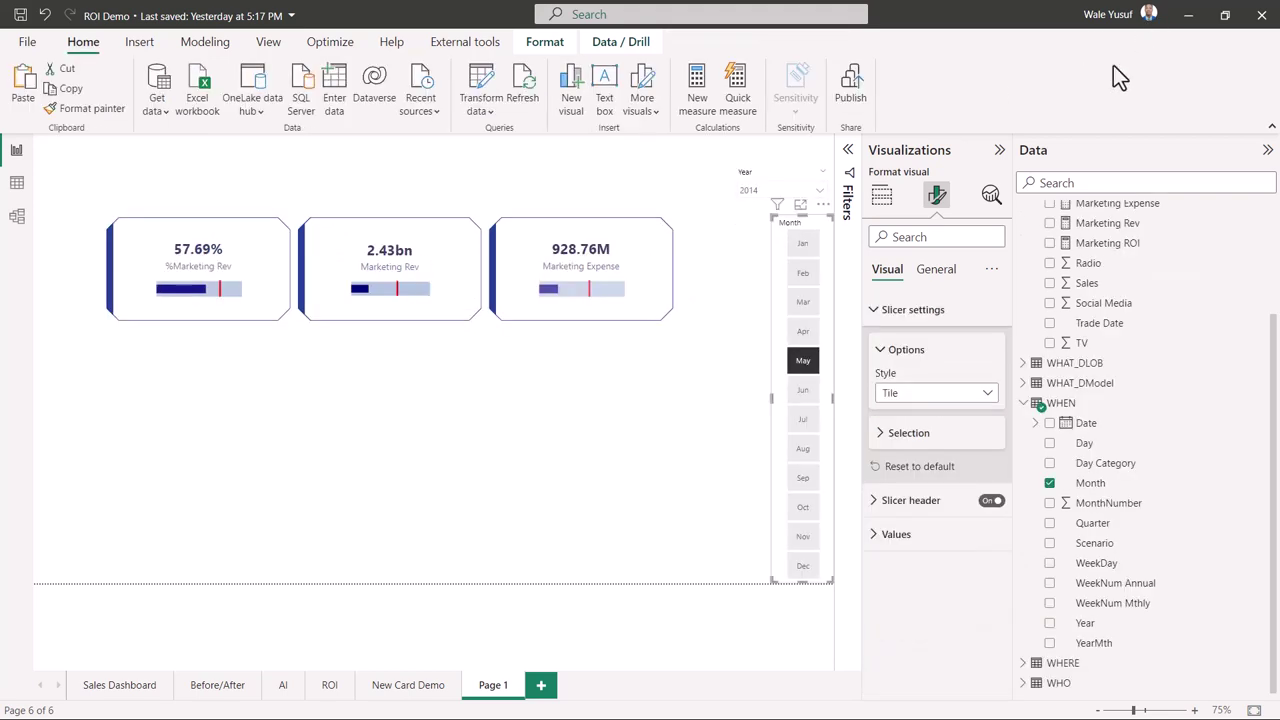
# Test how the gauge cards respond to different months in the Month slicer
pyautogui.click(804, 358)
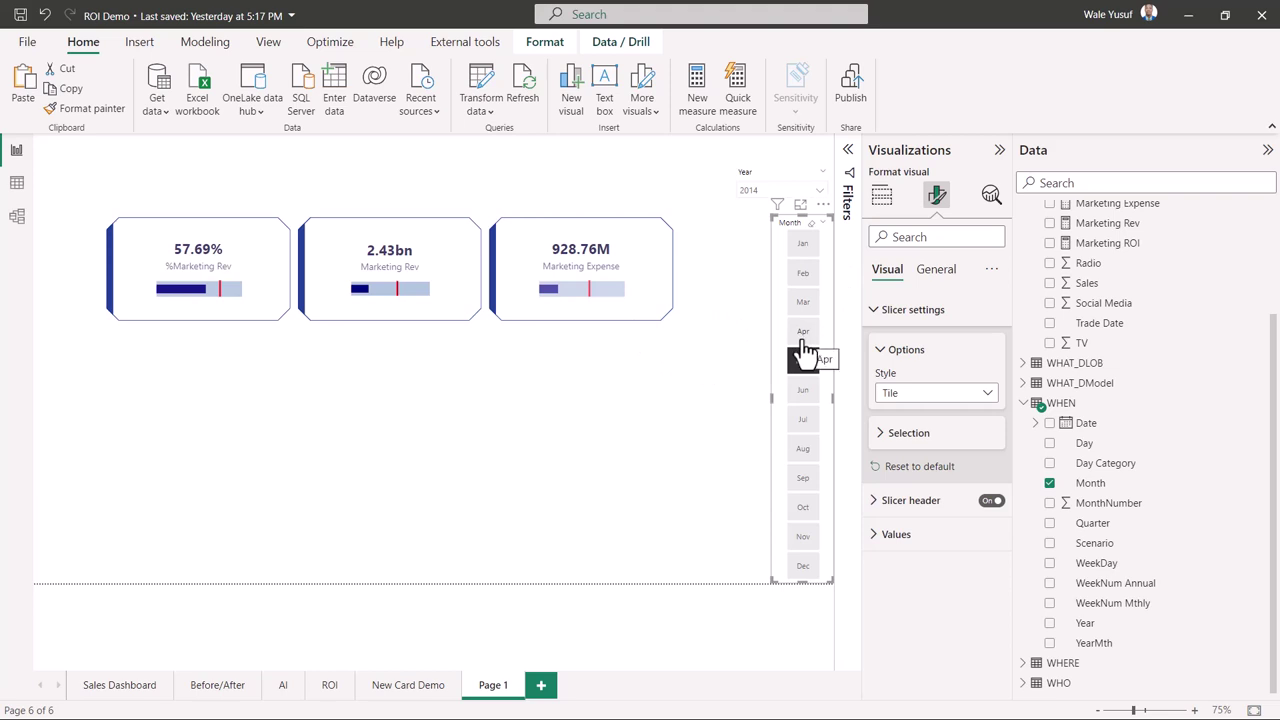
pyautogui.click(809, 362)
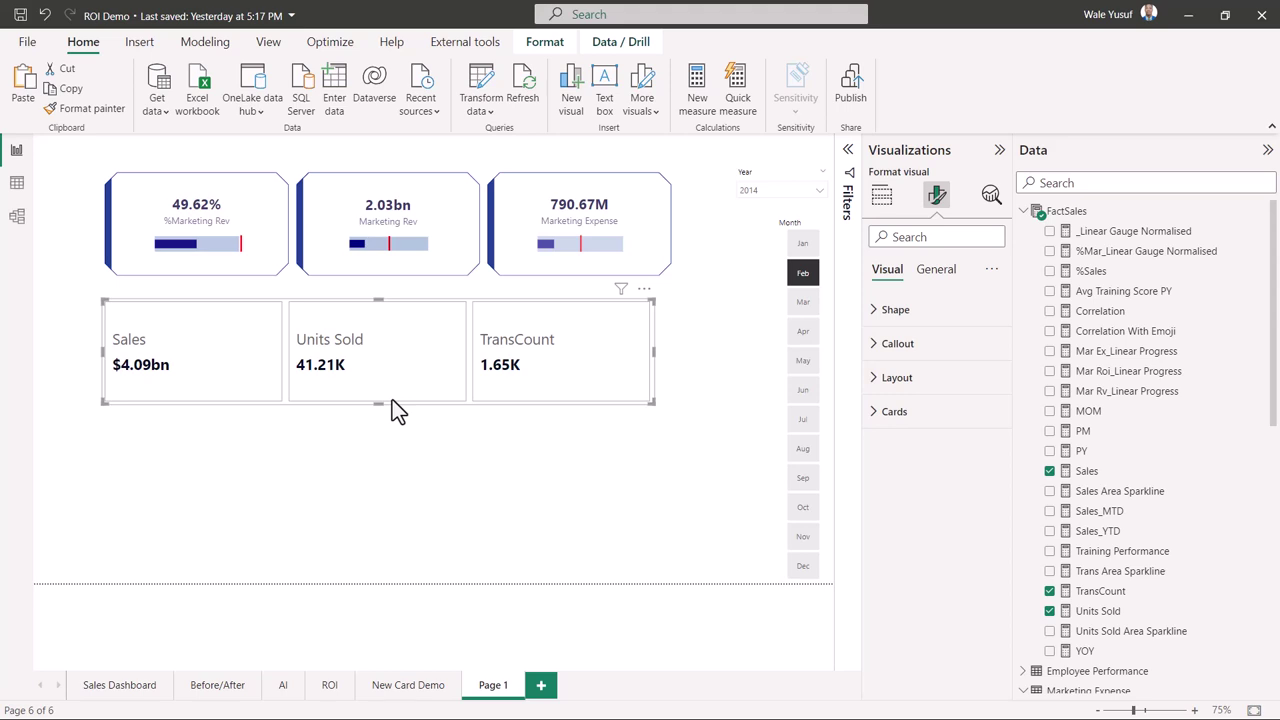
# Change the shape of the Sales, Units Sold and TransCount cards to "Snipped tab, both top" and enable custom corner styling
pyautogui.click(876, 316)
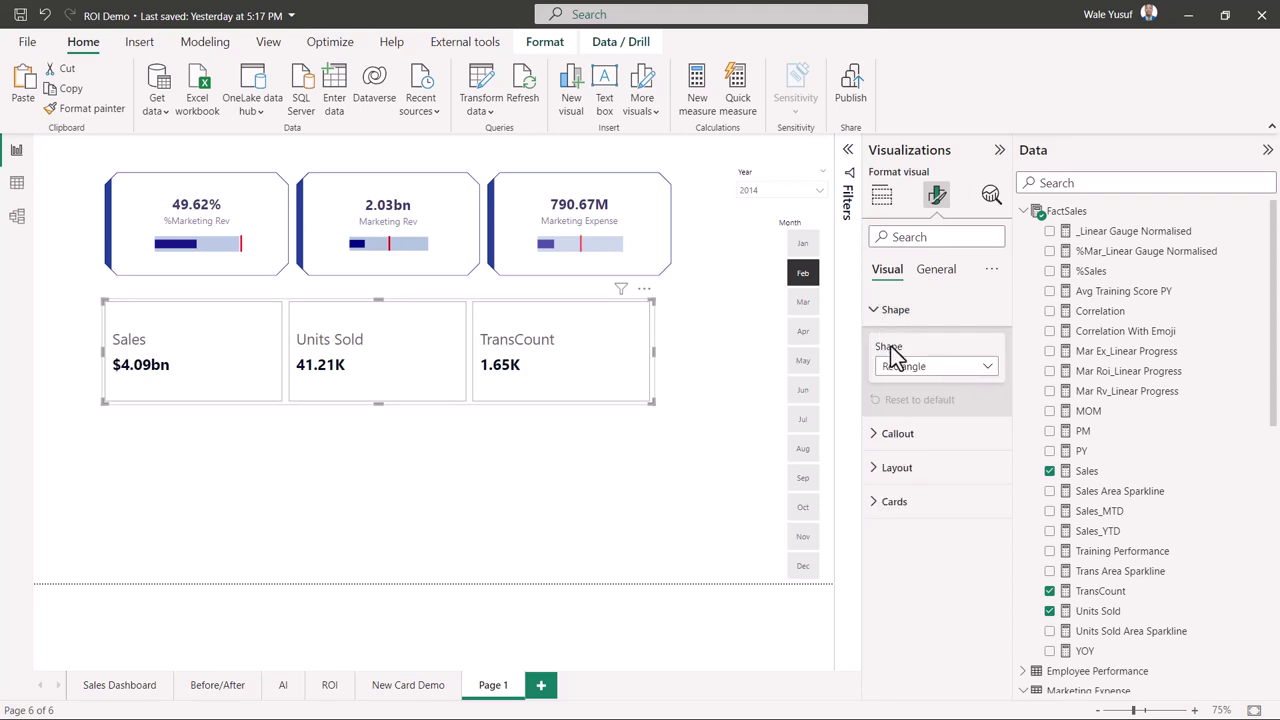
pyautogui.click(905, 368)
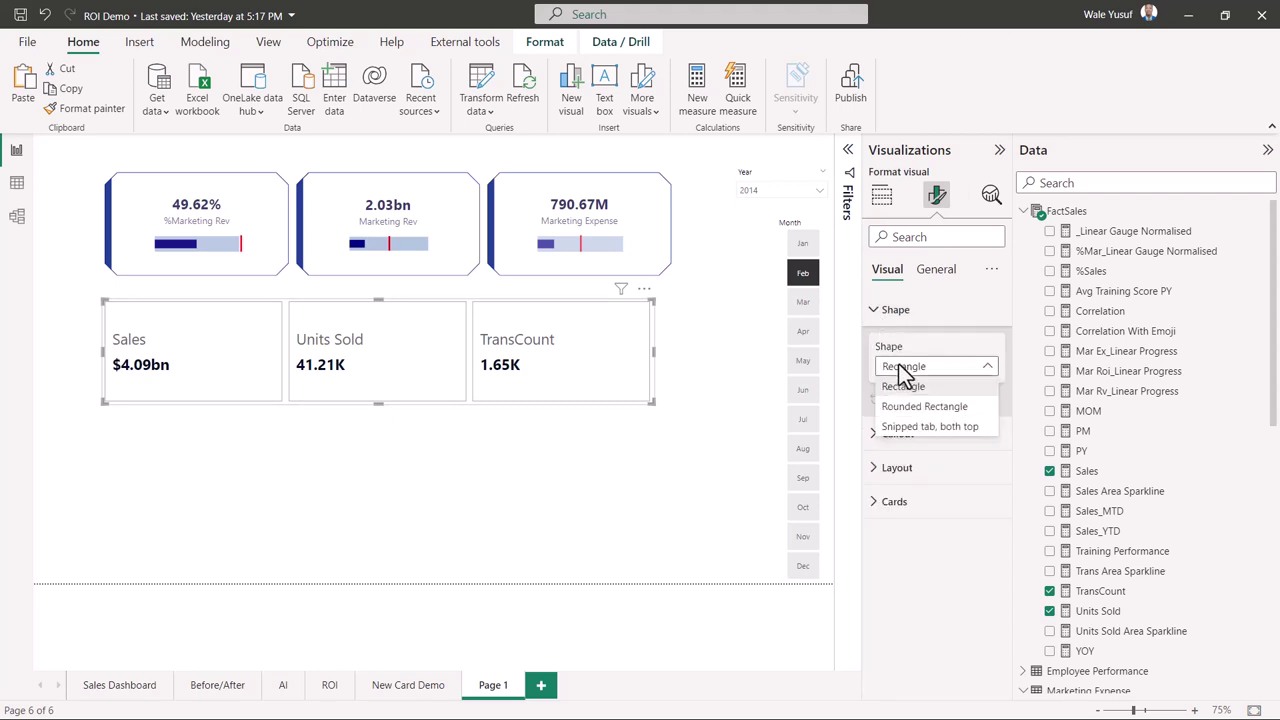
pyautogui.click(918, 445)
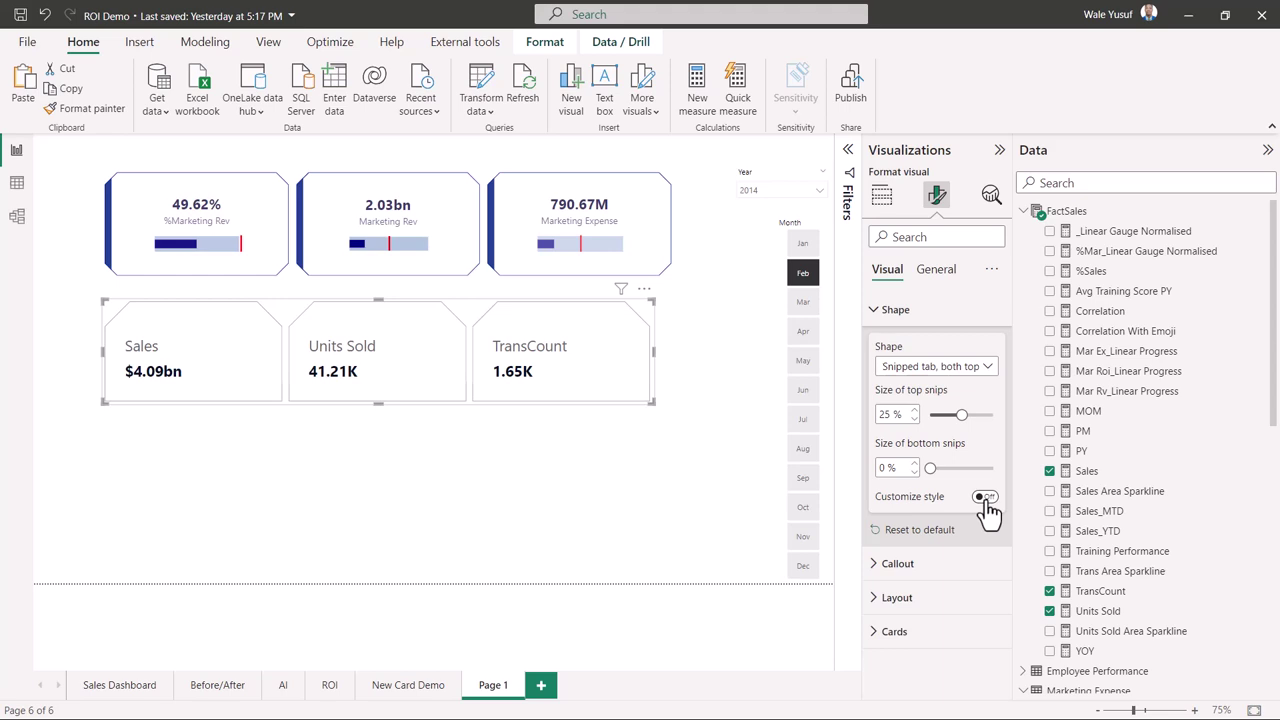
pyautogui.click(985, 499)
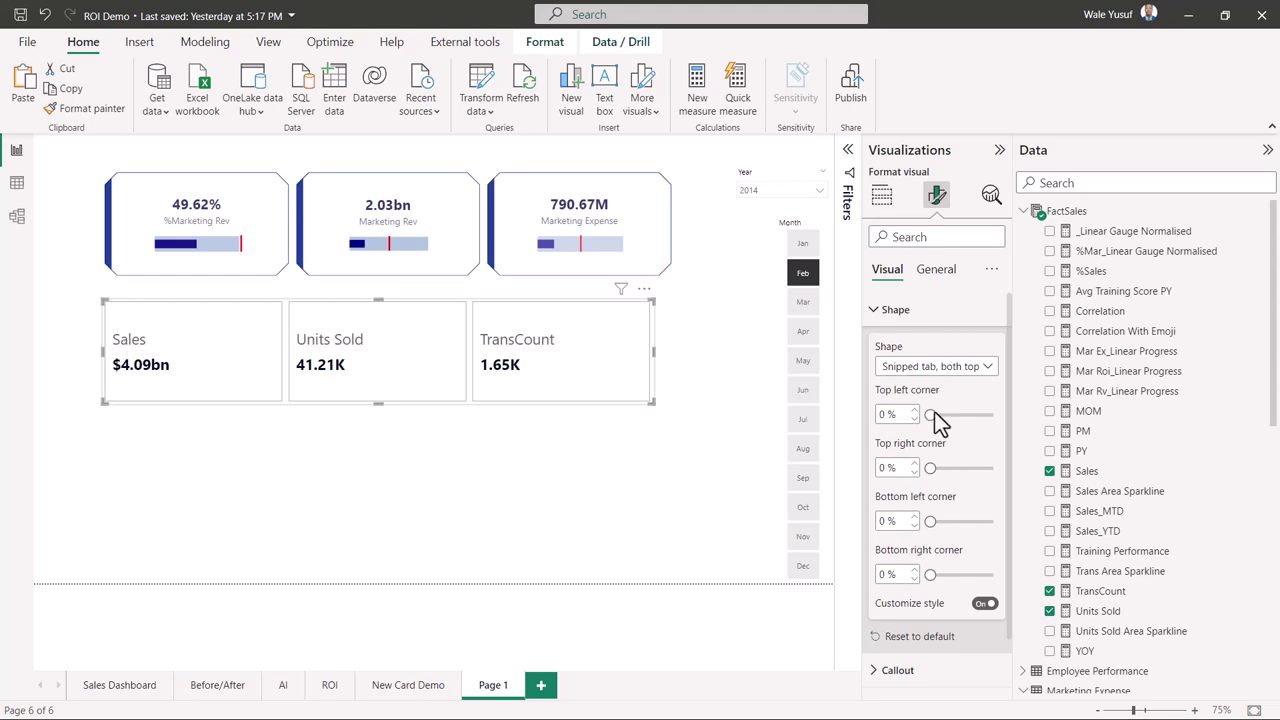
# Snip the top-left and bottom-right corners of the Sales, Units Sold and TransCount cards by 20% each
pyautogui.moveTo(937, 411); pyautogui.dragTo(945, 416)
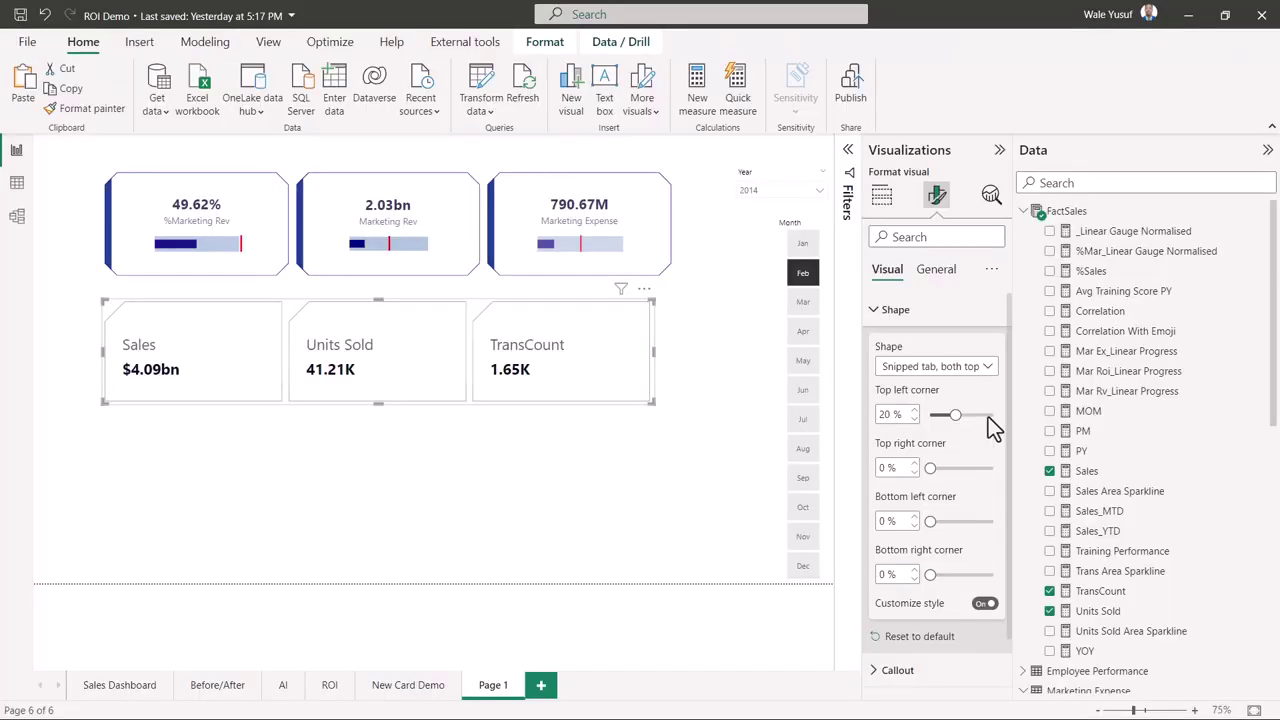
pyautogui.doubleClick(886, 575)
pyautogui.write('20')
pyautogui.press('Return')
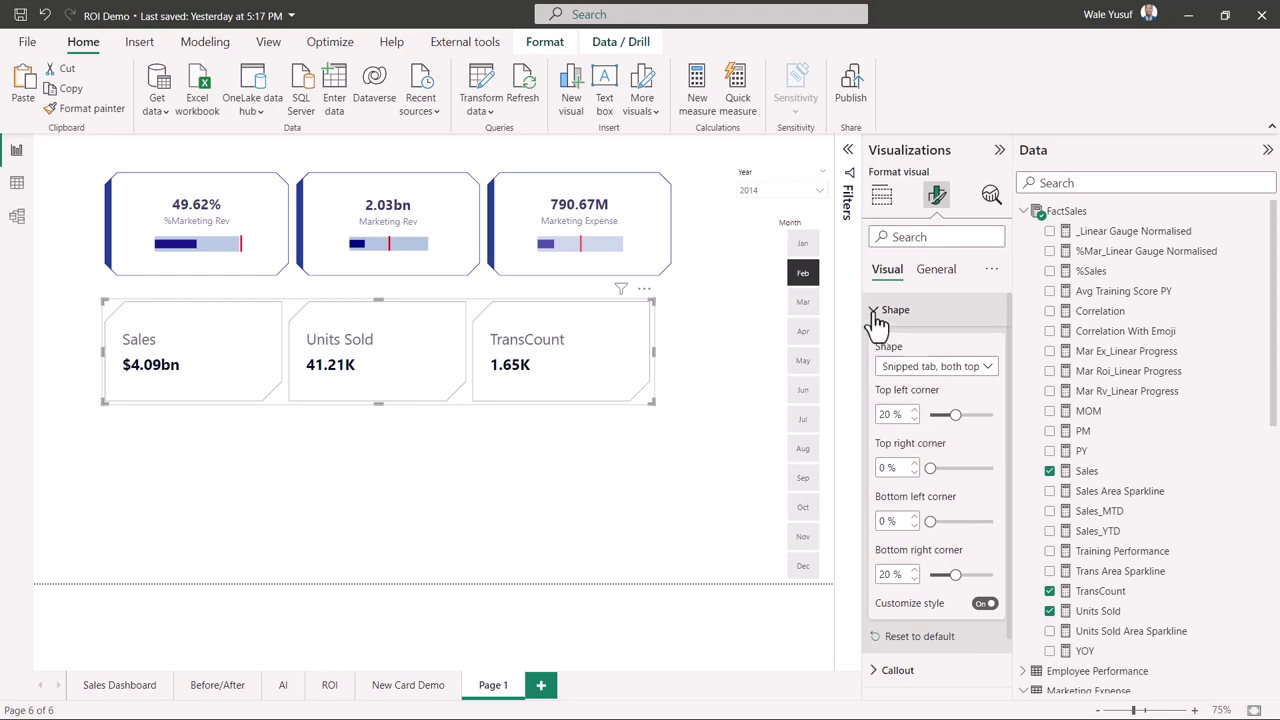
pyautogui.click(897, 640)
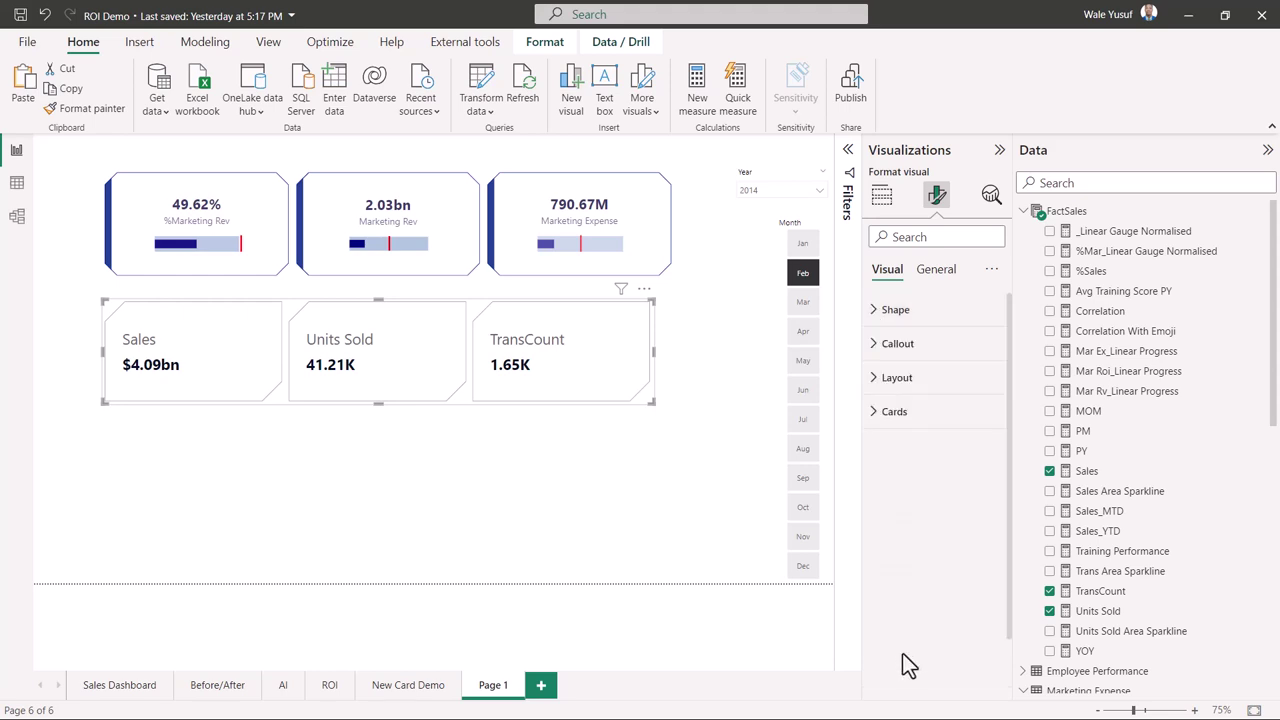
# Add an accent bar along the top edge of the Sales, Units Sold and TransCount cards
pyautogui.click(874, 413)
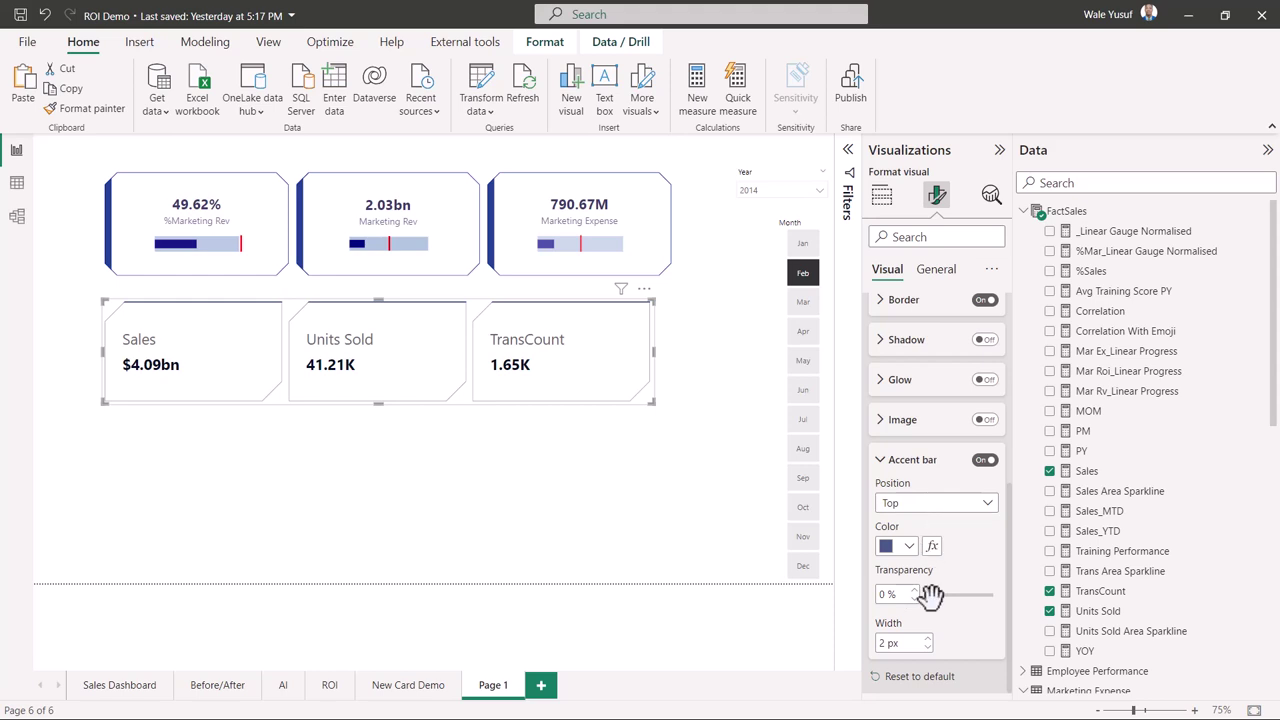
pyautogui.press('Right')
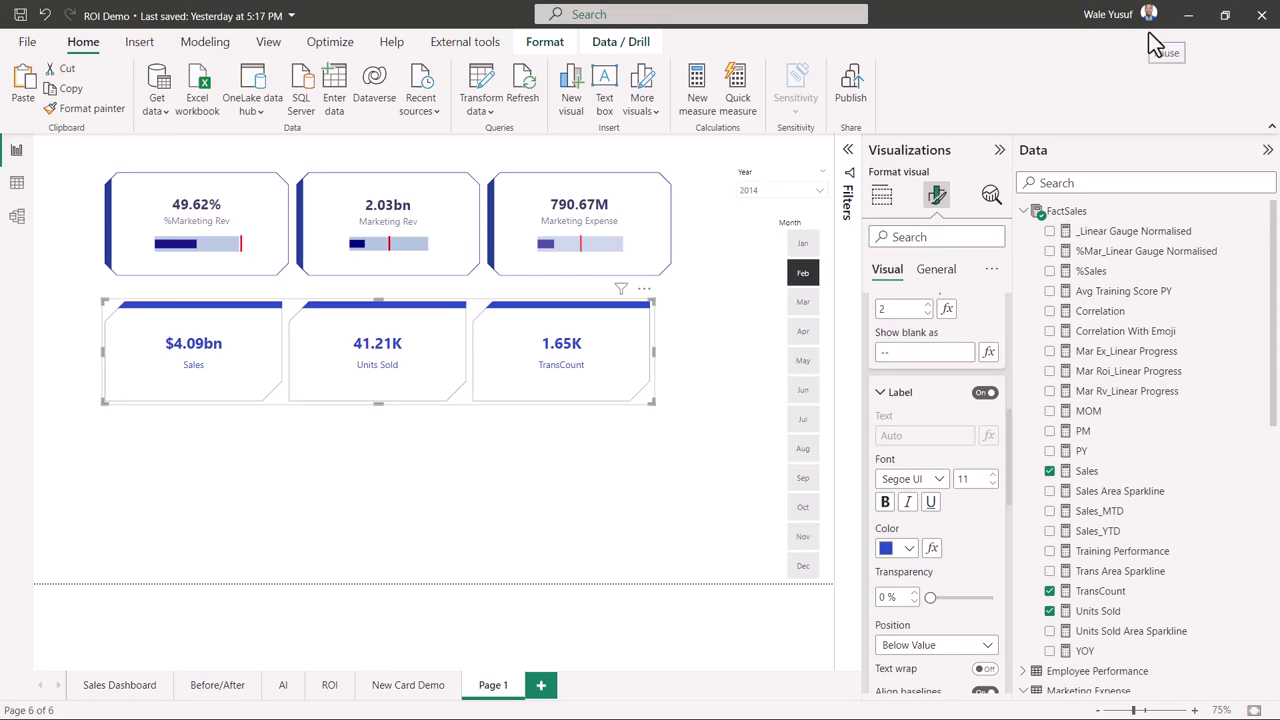
# Switch to the browser and open the Sparklines page from the SVG Templates portfolio
pyautogui.click(1188, 15)
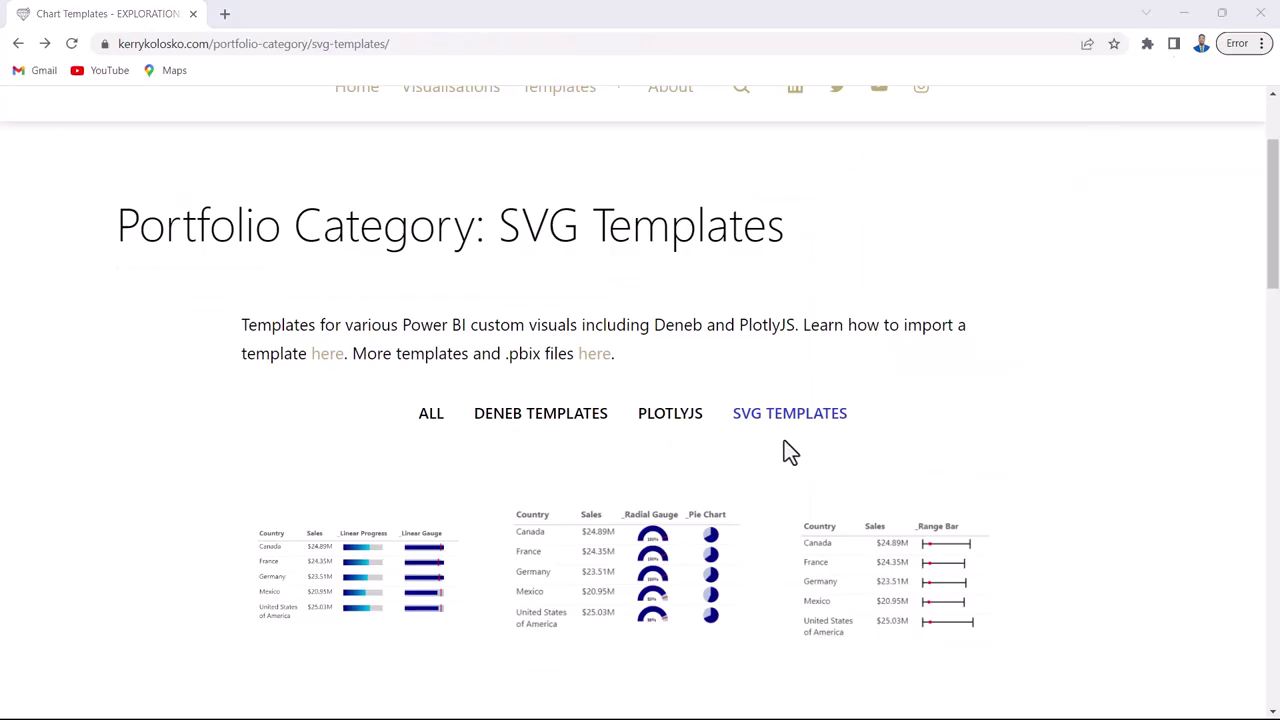
pyautogui.scroll(-2, 480, 554)
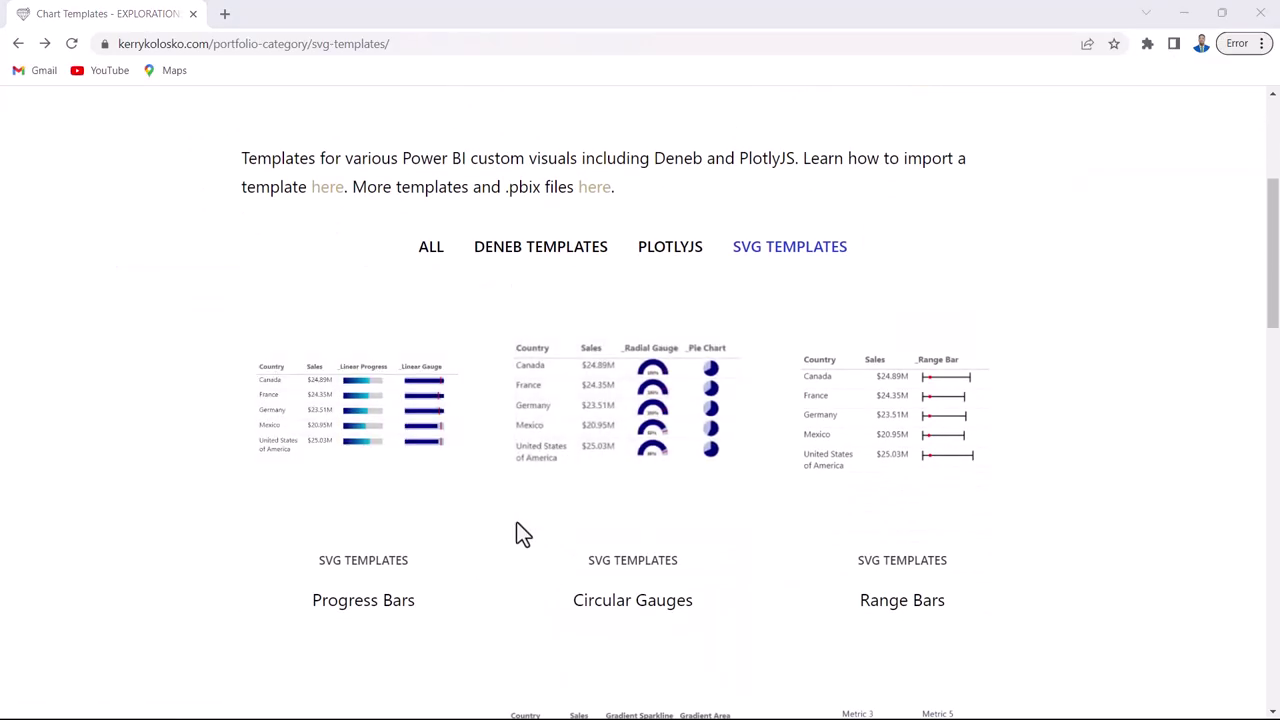
pyautogui.scroll(-5, 516, 524)
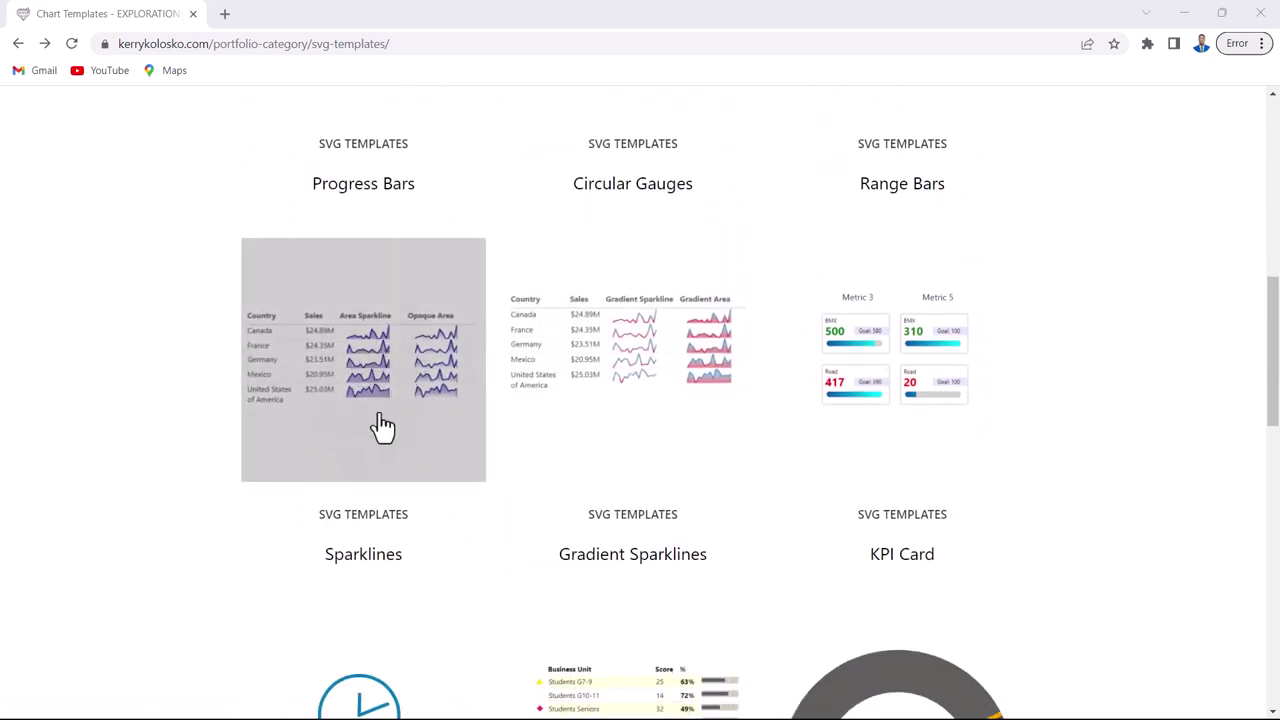
pyautogui.click(383, 378)
# Find the Transparent Gradient Sparkline section and copy its complete DAX code
pyautogui.scroll(-5, 595, 414)
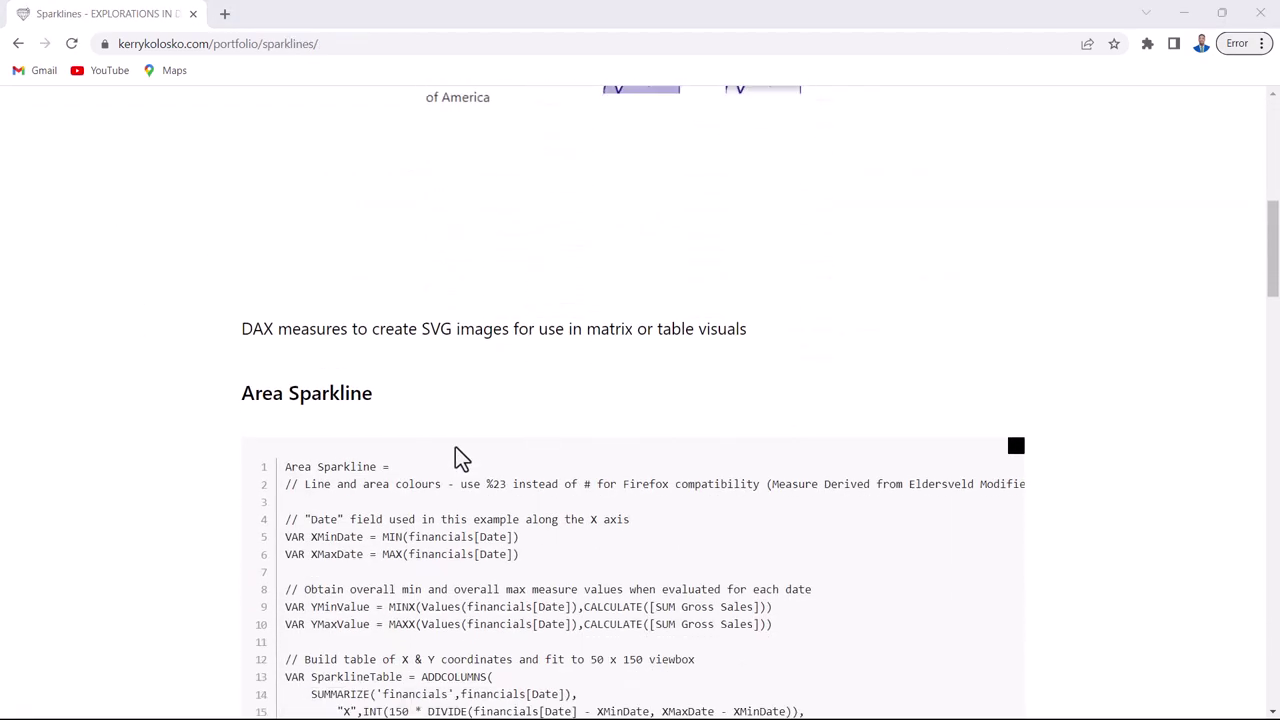
pyautogui.scroll(-6, 480, 640)
pyautogui.scroll(-3, 380, 450)
pyautogui.scroll(1, 360, 363)
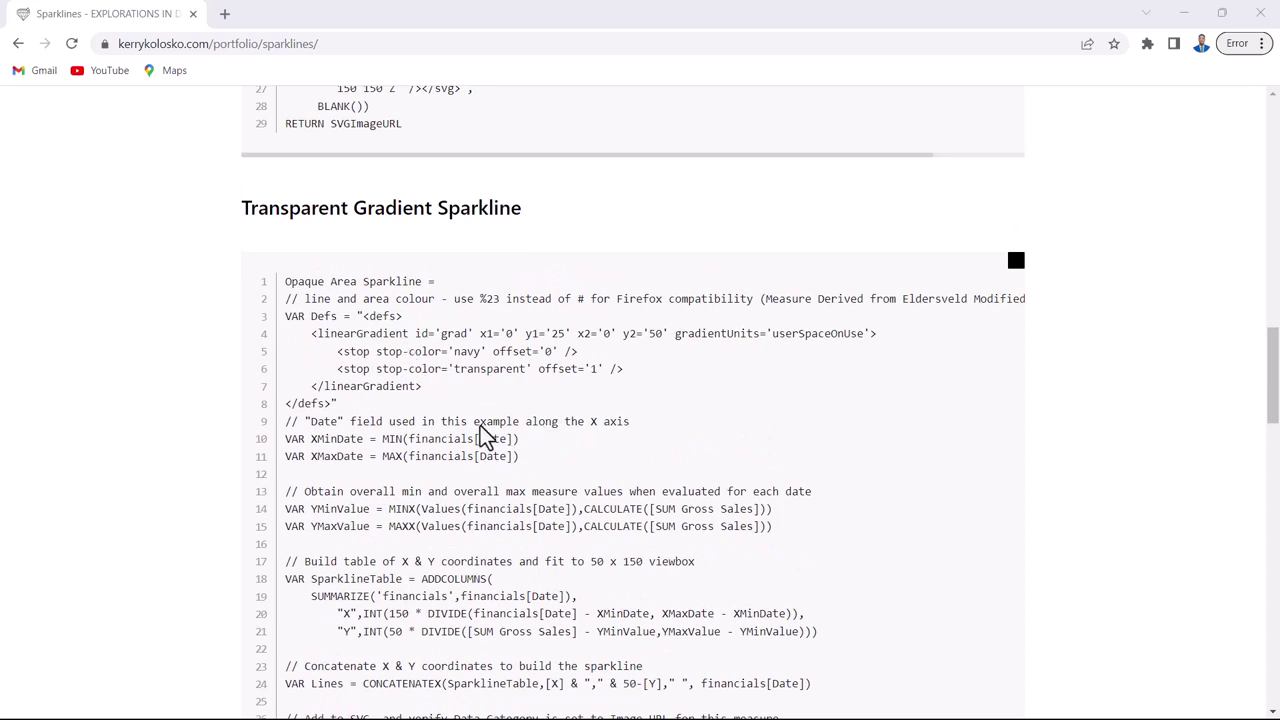
pyautogui.scroll(2, 505, 475)
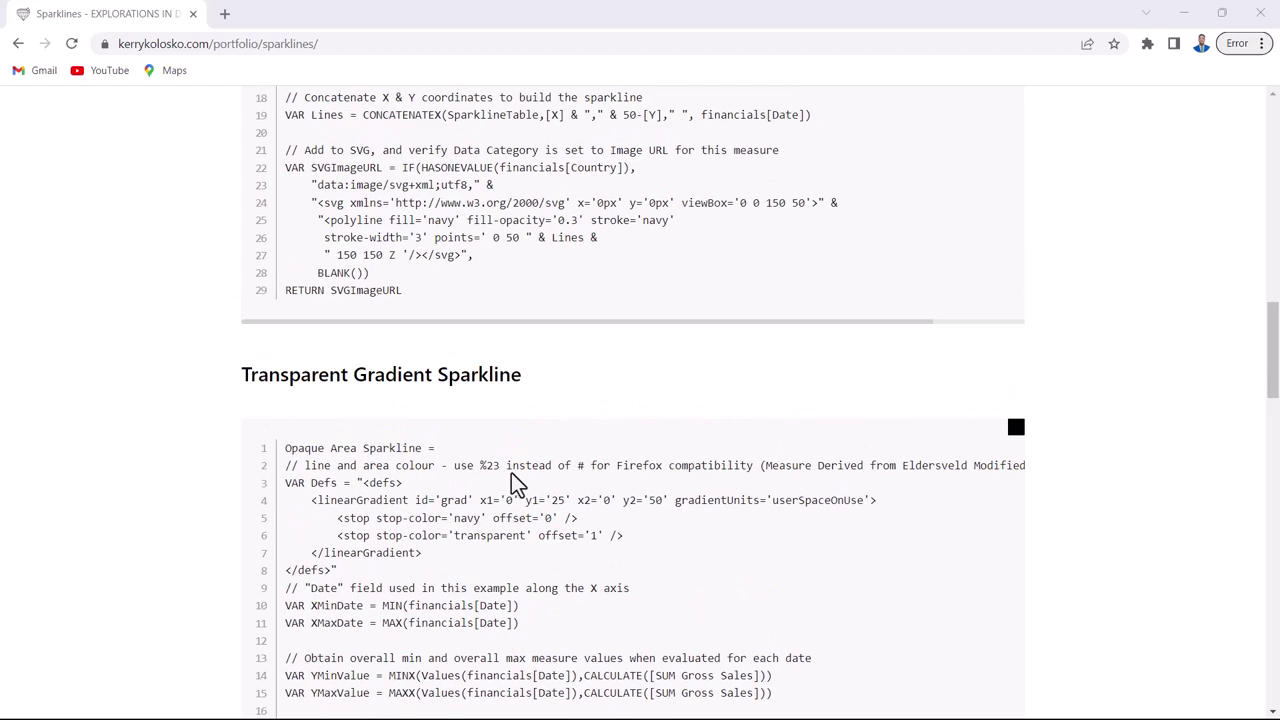
pyautogui.scroll(-5, 509, 481)
pyautogui.scroll(5, 731, 440)
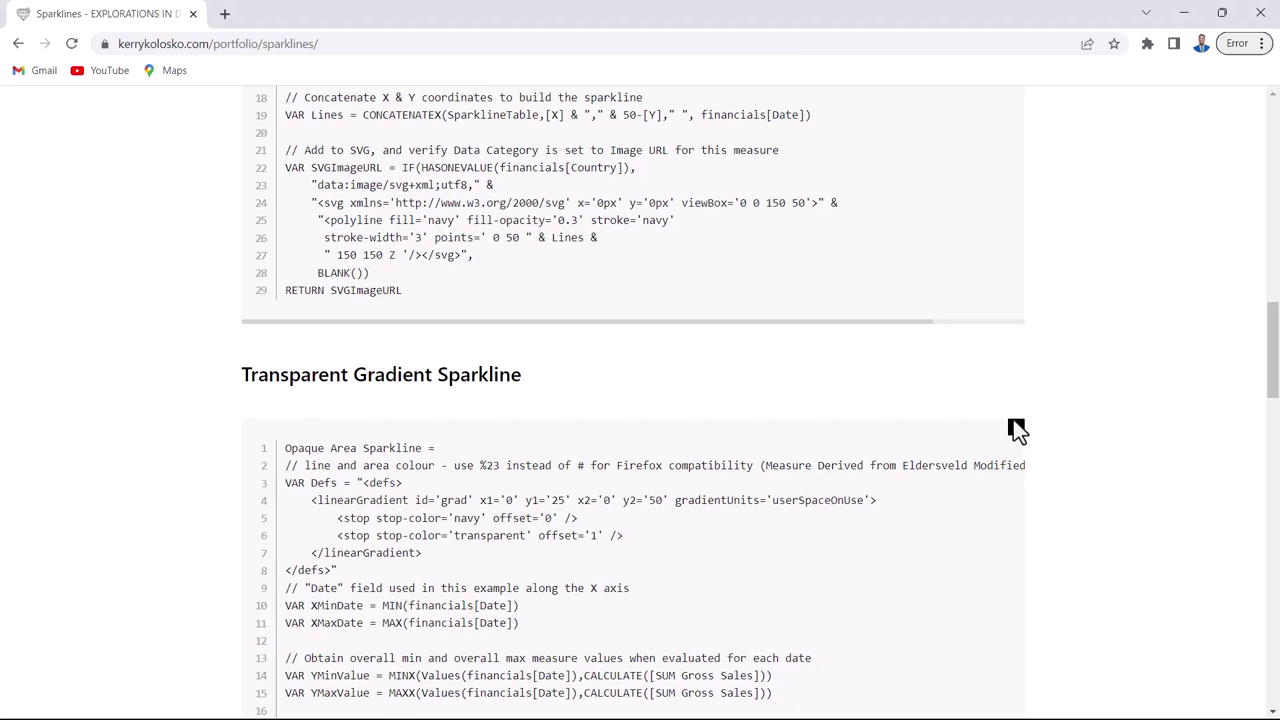
pyautogui.click(1016, 430)
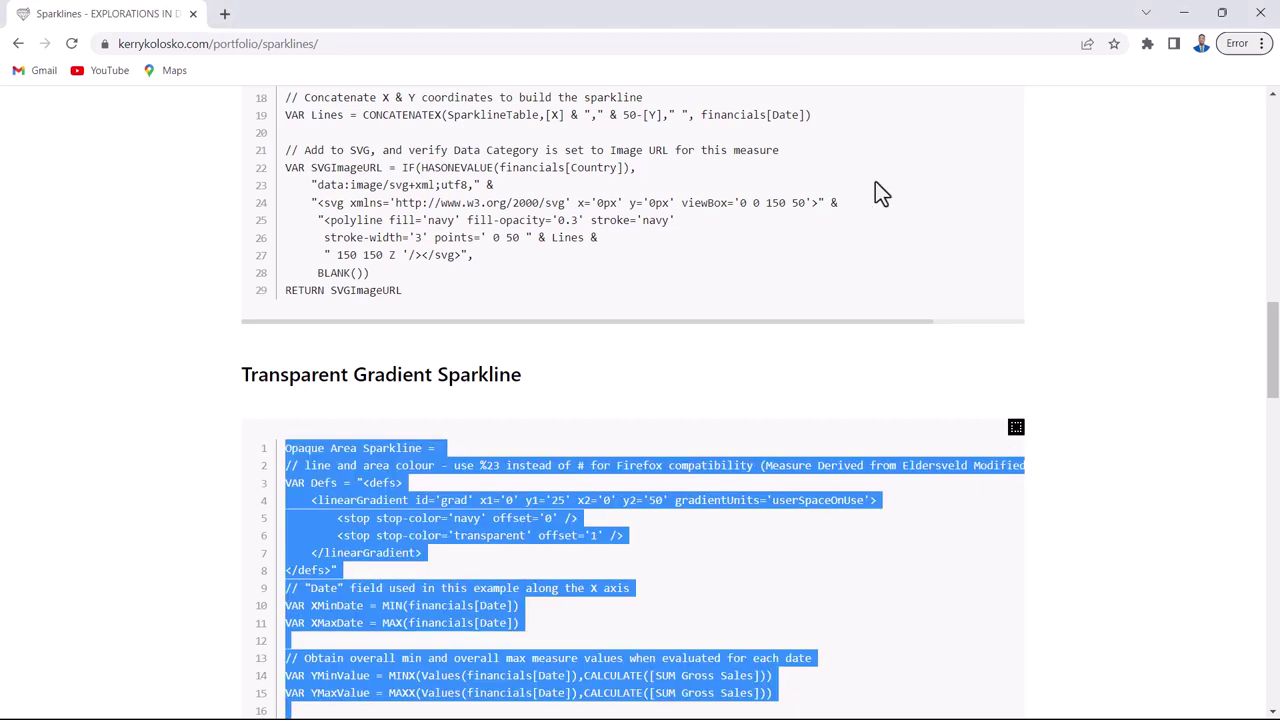
# Back in Power BI, put the copied sparkline code into a new Marketing Expense measure and name it _Sales Sparkline
pyautogui.hotkey('alt', 'Tab')
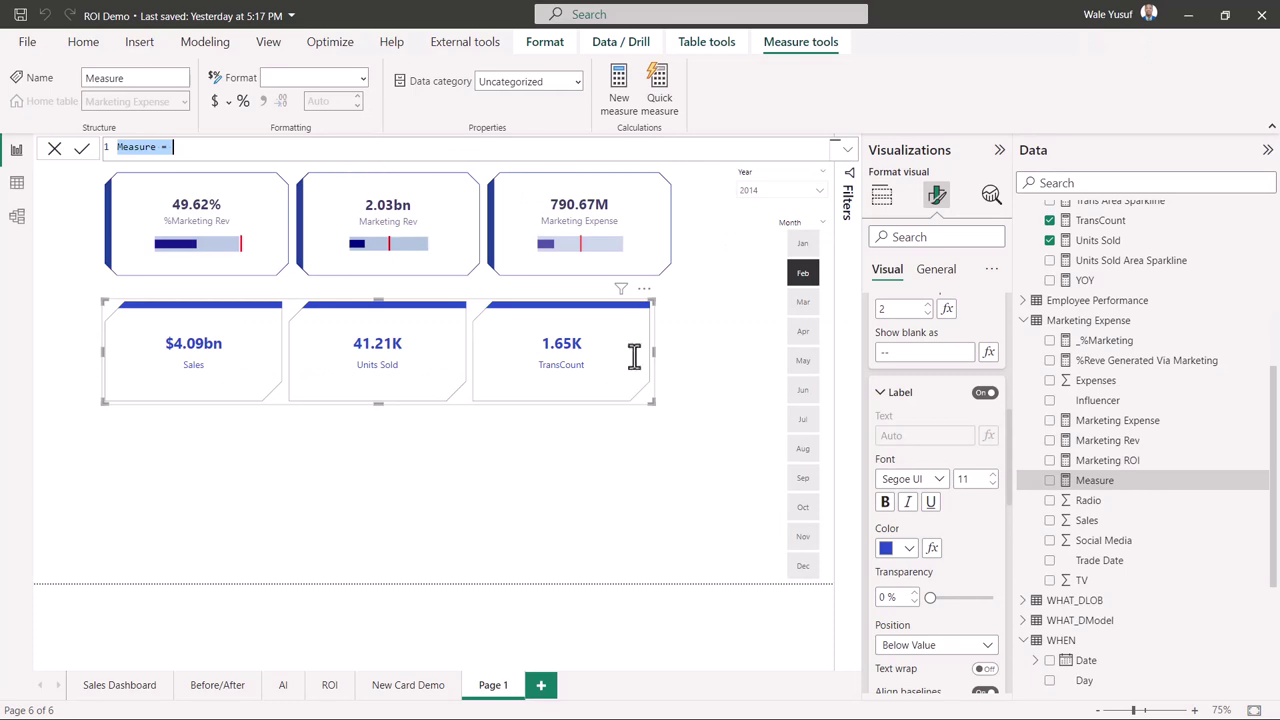
pyautogui.click(324, 150)
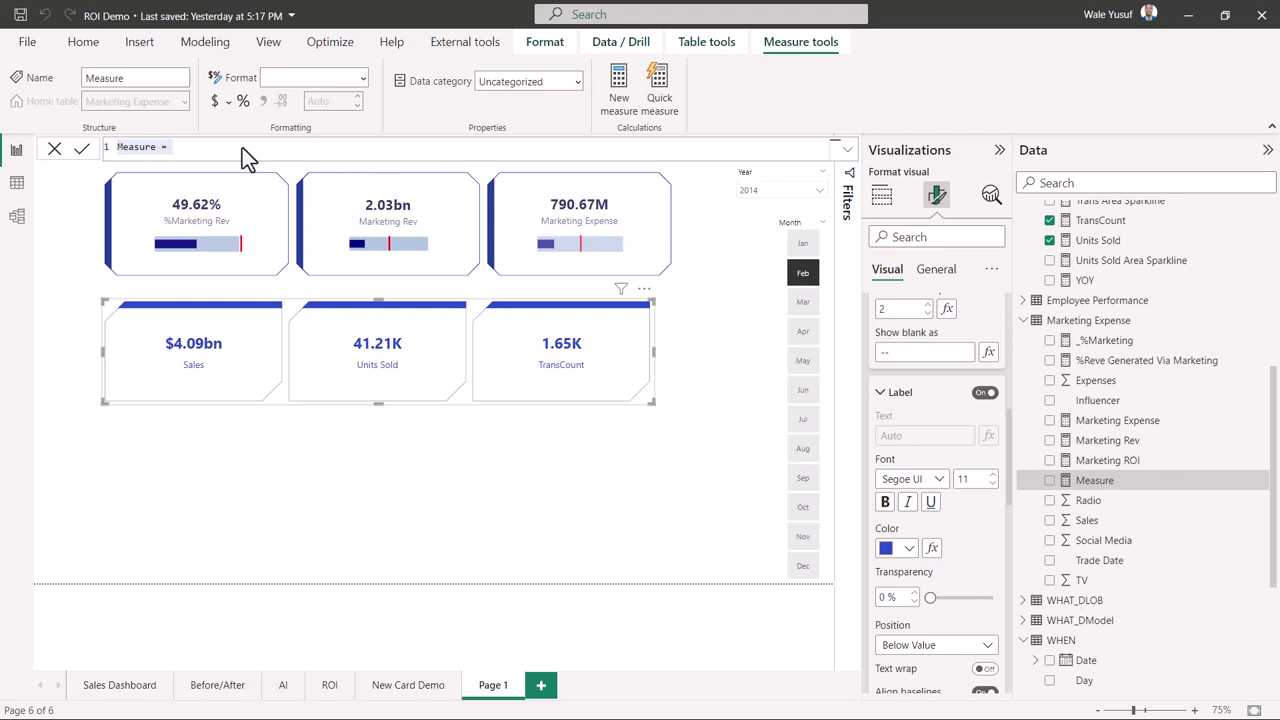
pyautogui.hotkey('ctrl', 'v')
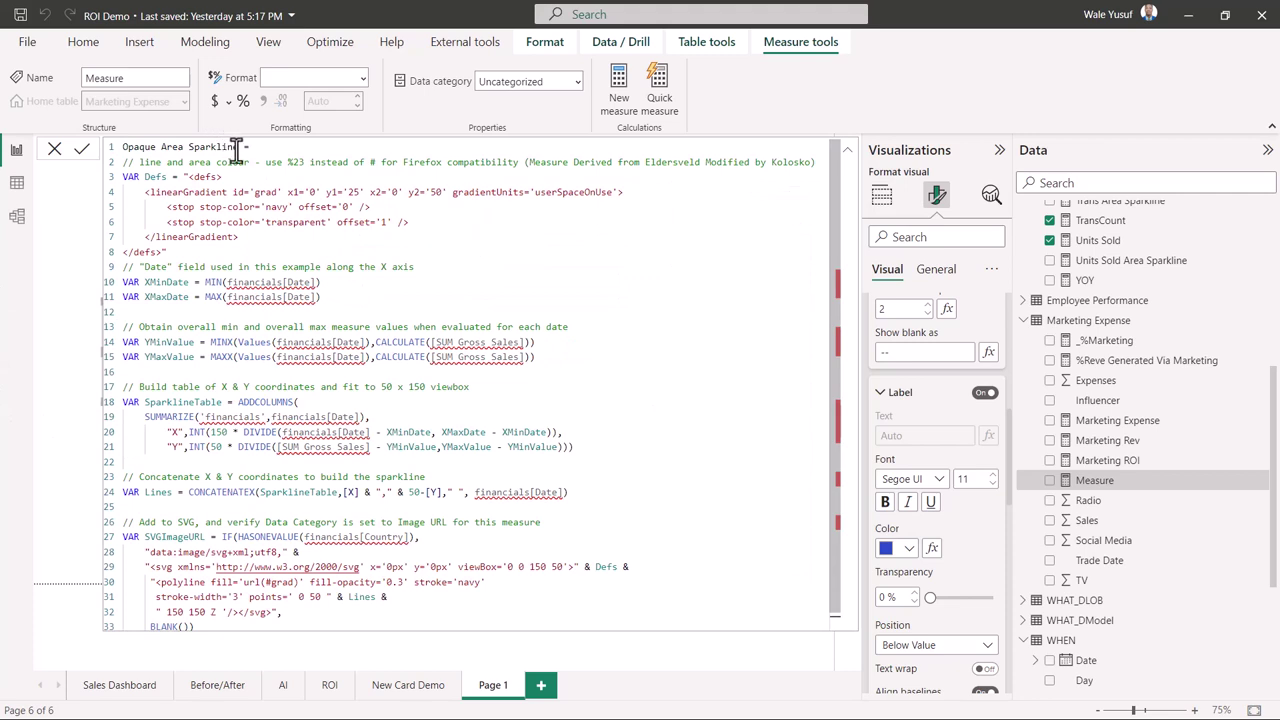
pyautogui.moveTo(183, 147); pyautogui.dragTo(118, 160)
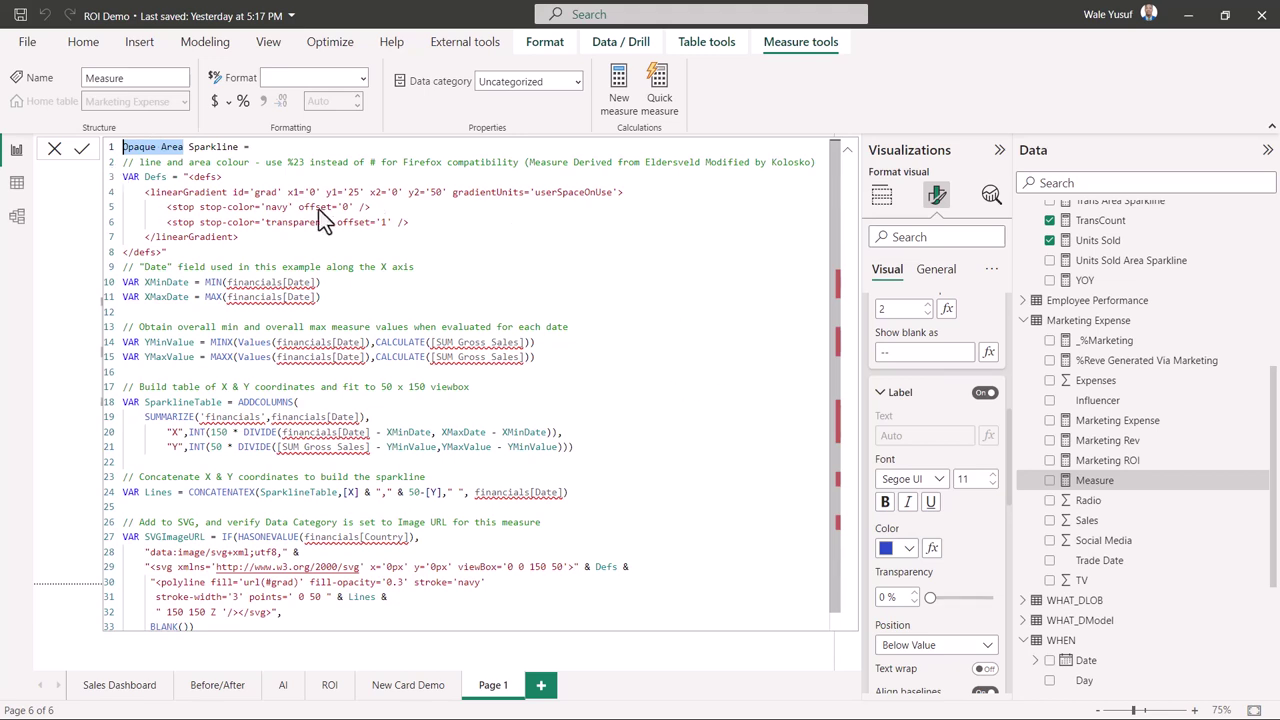
pyautogui.write('_Sales')
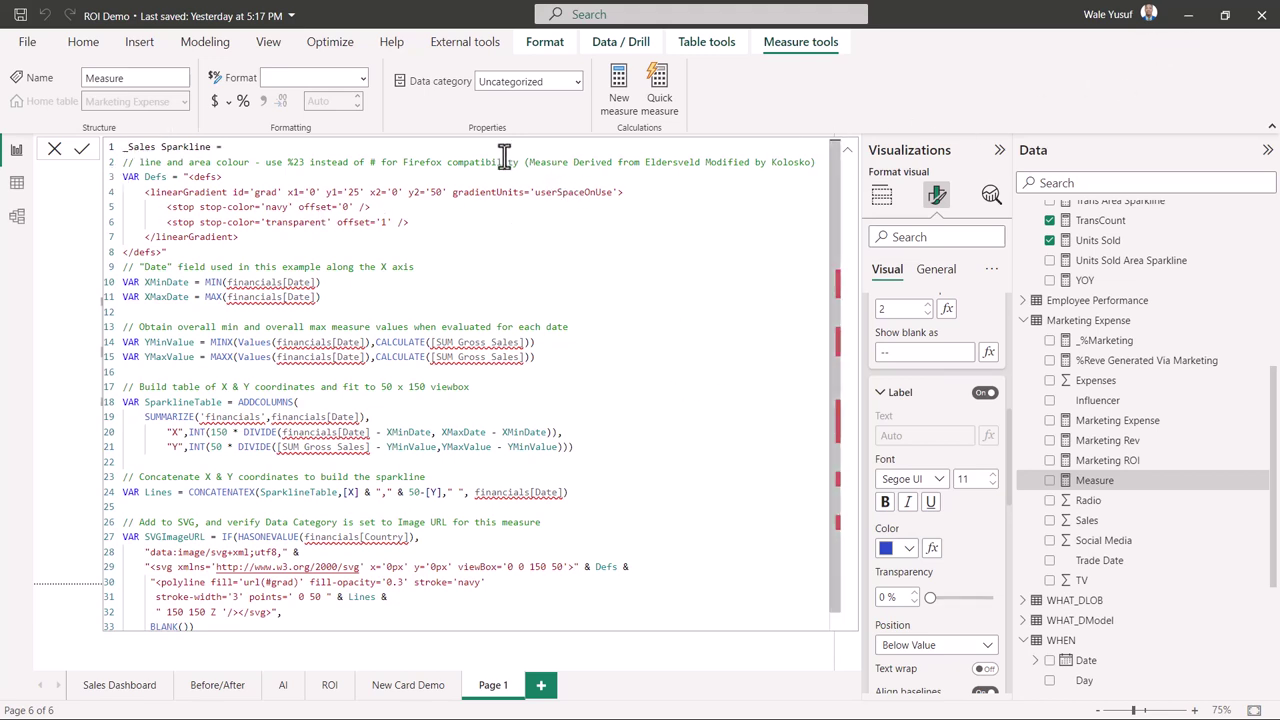
# Replace financials[Date] with 'WHEN'[Date] in the XMinDate and XMaxDate variables
pyautogui.click(304, 283)
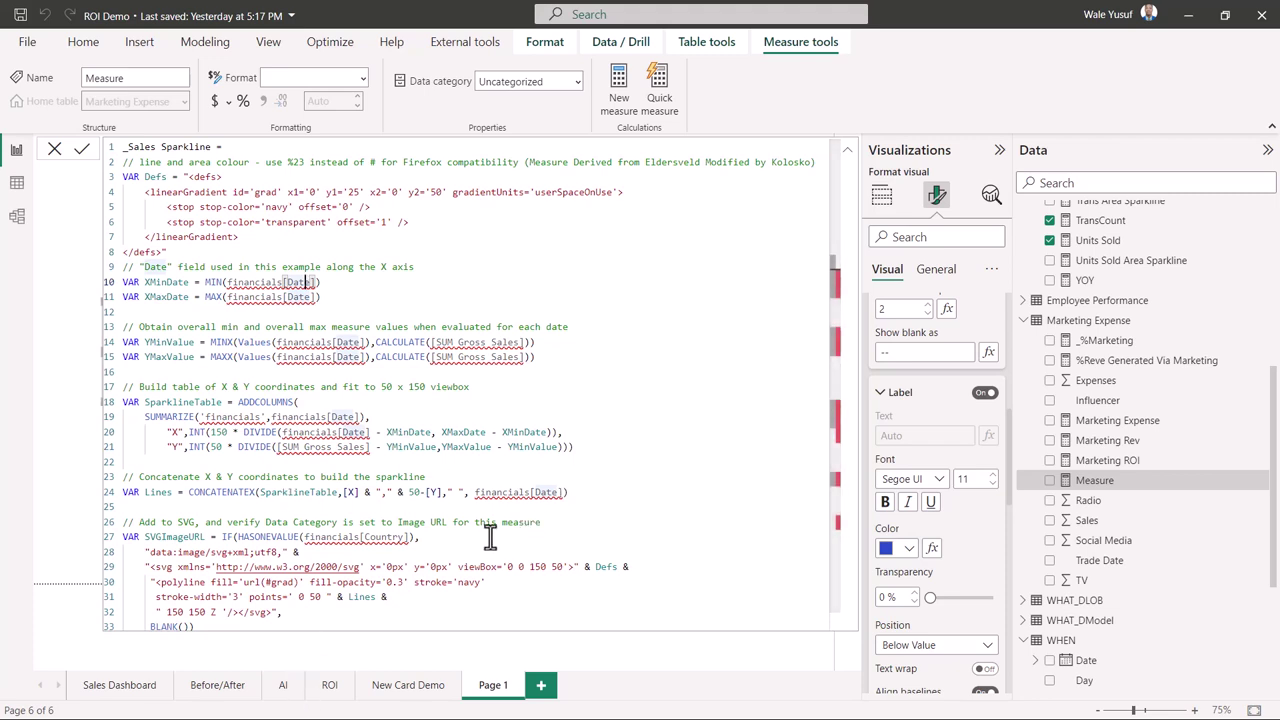
pyautogui.scroll(-1, 390, 555)
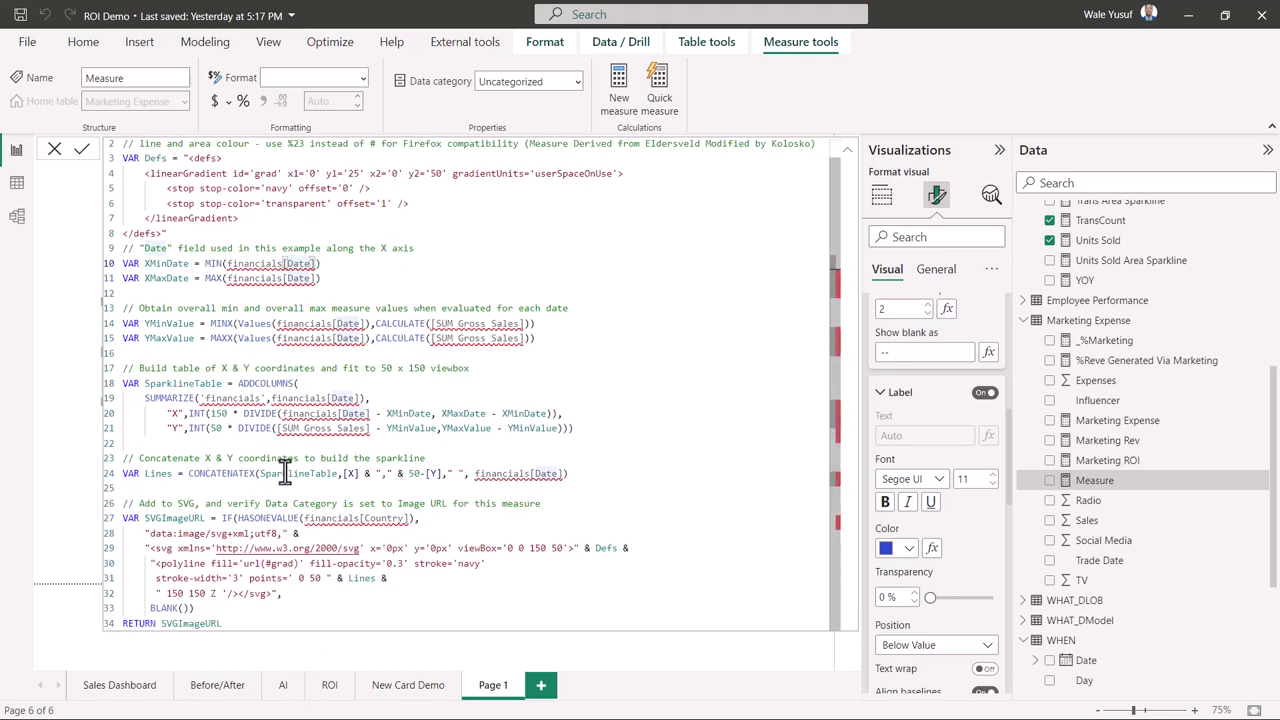
pyautogui.scroll(1, 285, 470)
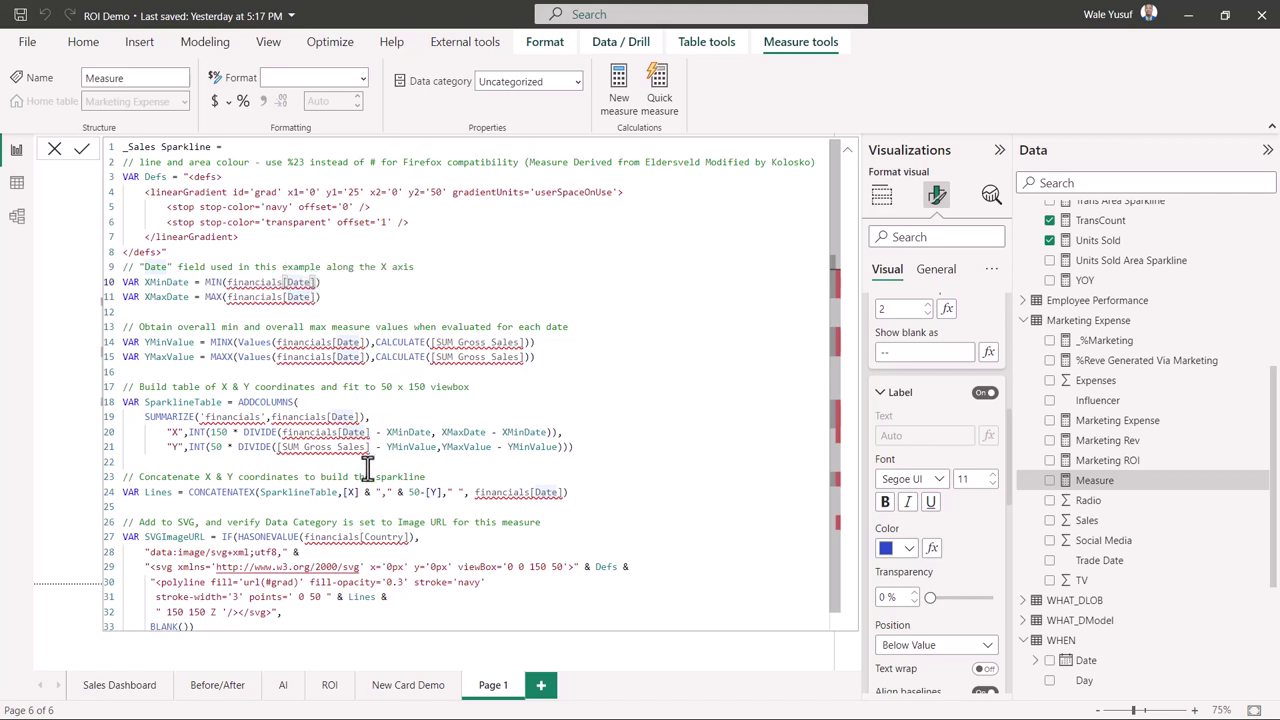
pyautogui.scroll(-1, 366, 475)
pyautogui.scroll(1, 362, 475)
pyautogui.moveTo(311, 282)
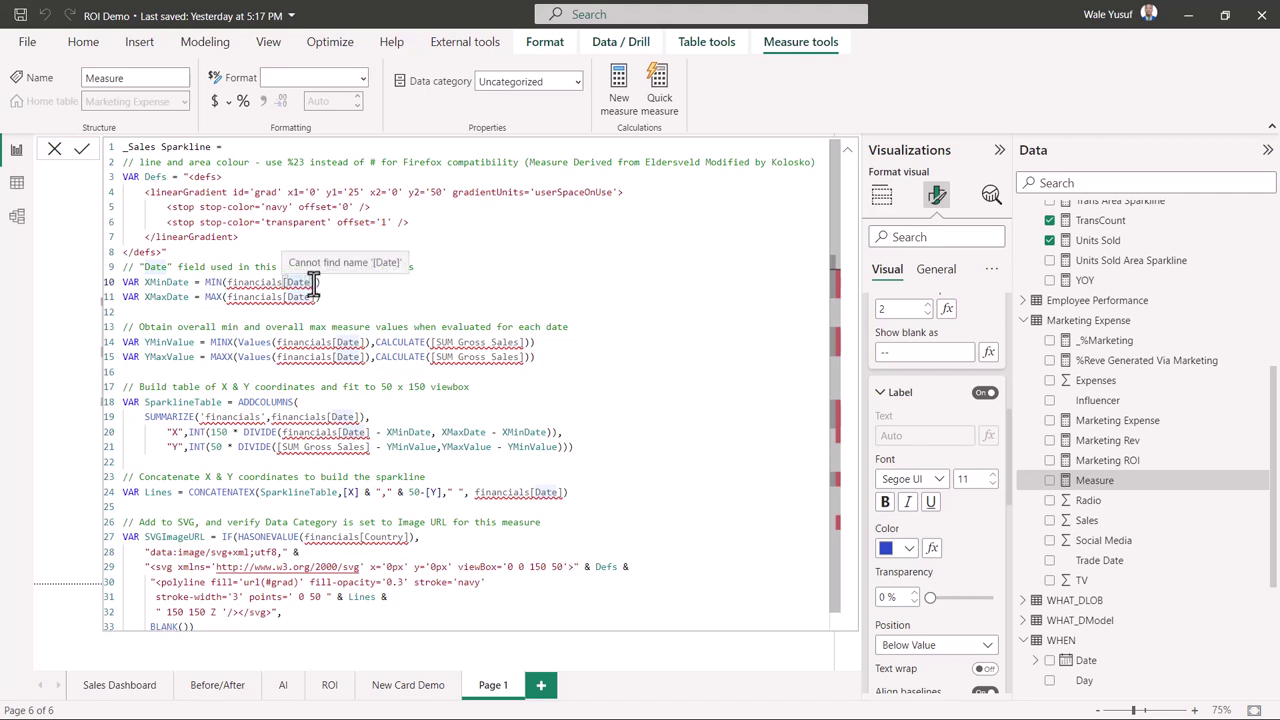
pyautogui.moveTo(314, 282); pyautogui.dragTo(225, 283)
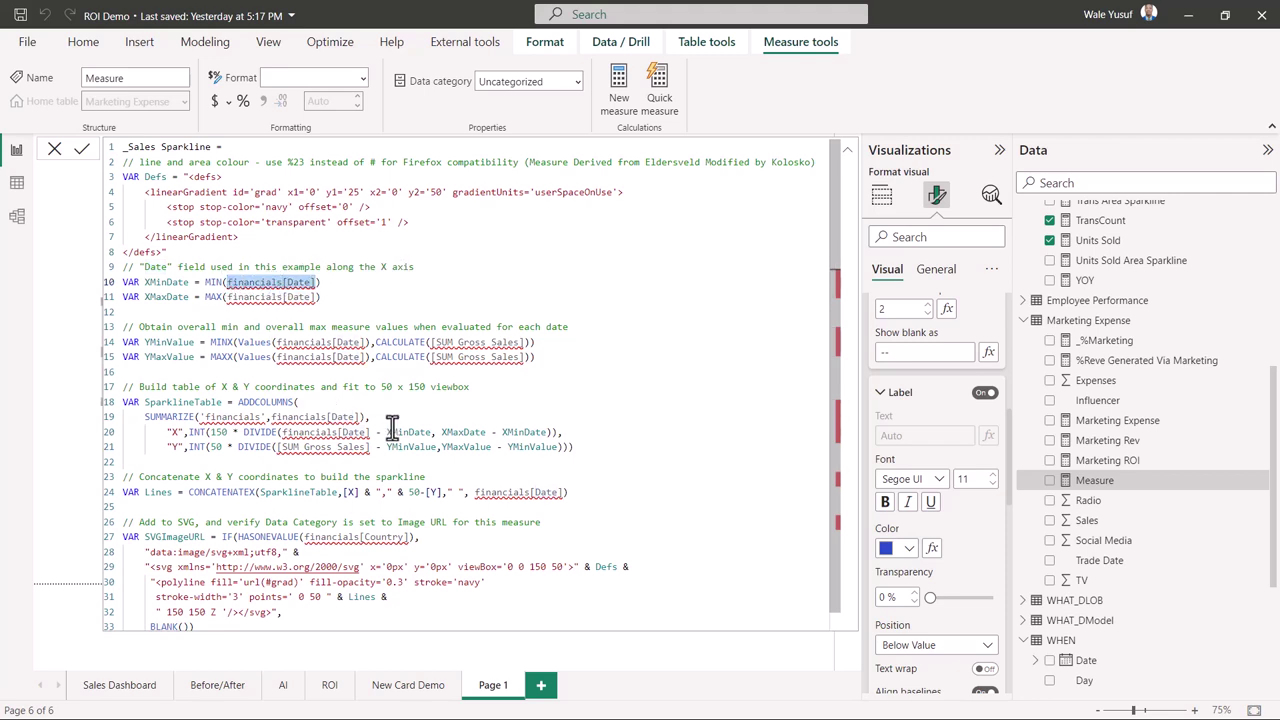
pyautogui.hotkey('ctrl', 'd')
pyautogui.hotkey('ctrl', 'v')
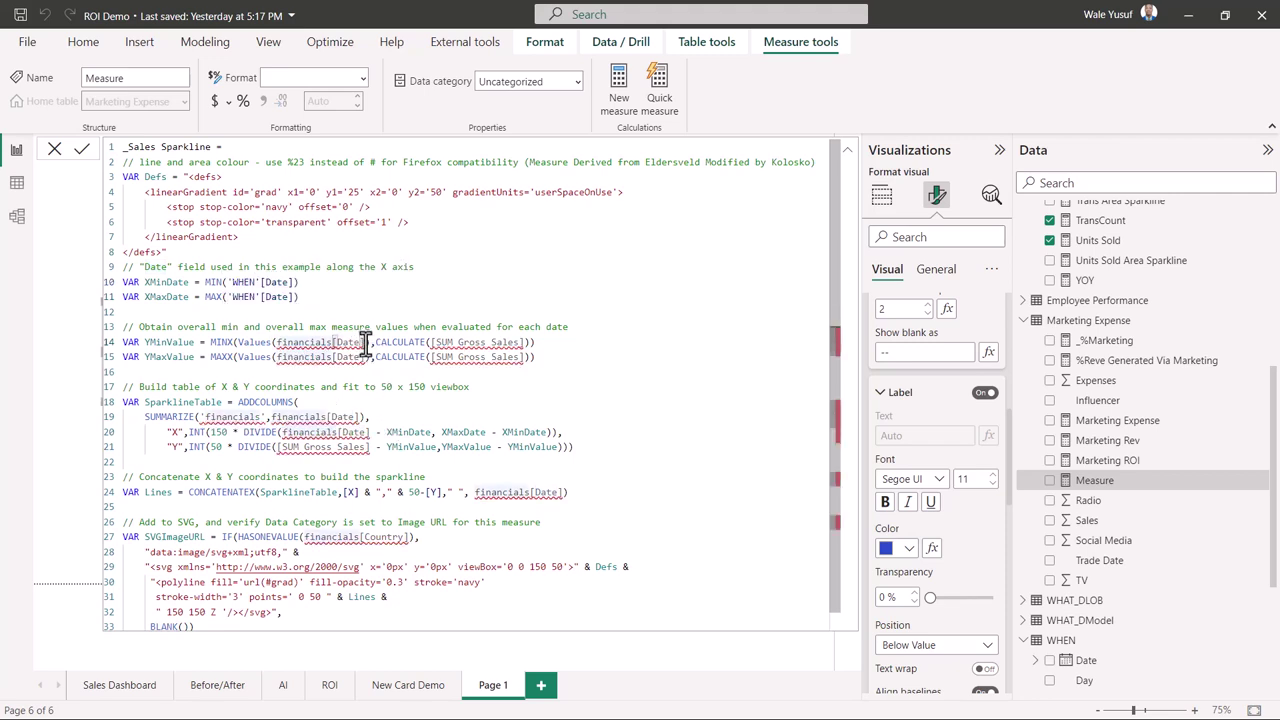
# Make the YMinValue variable iterate over 'WHEN'[Date] and calculate the [Sales] measure
pyautogui.moveTo(365, 342); pyautogui.dragTo(276, 342)
pyautogui.hotkey('ctrl', 'v')
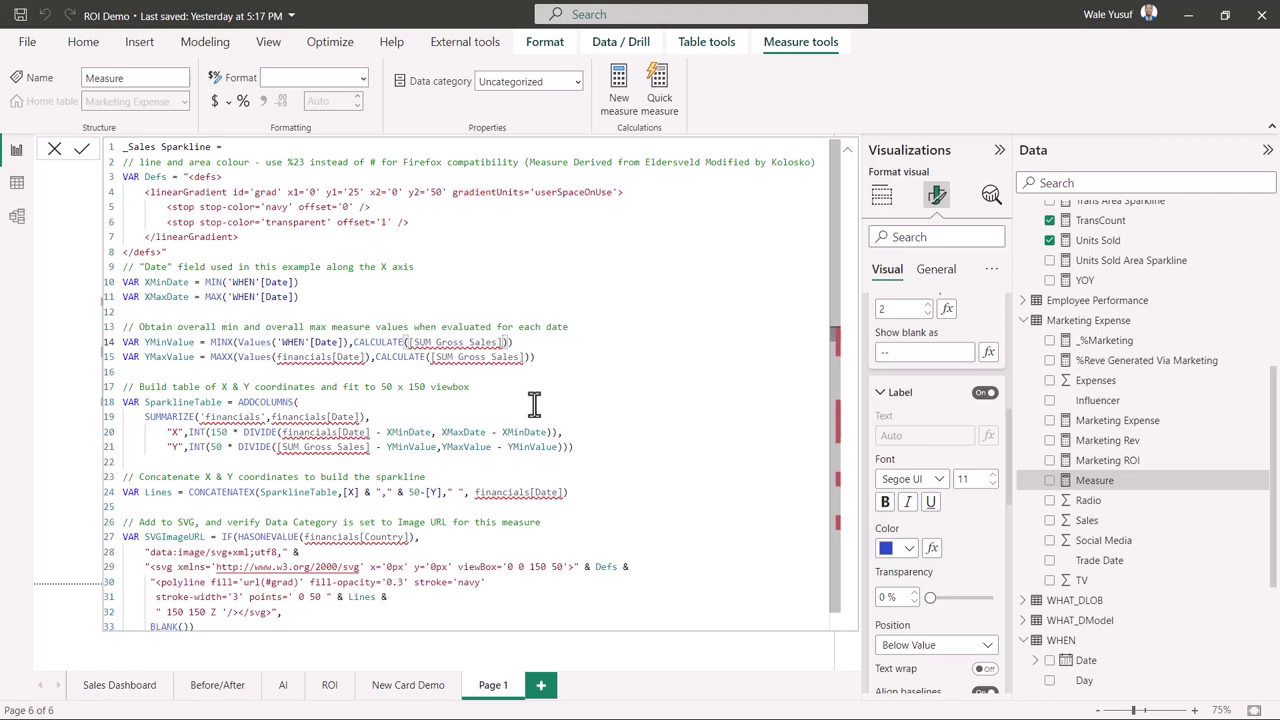
pyautogui.press('BackSpace')
pyautogui.press('BackSpace')
pyautogui.press('BackSpace')
pyautogui.press('BackSpace')
pyautogui.press('BackSpace')
pyautogui.press('BackSpace')
pyautogui.press('BackSpace')
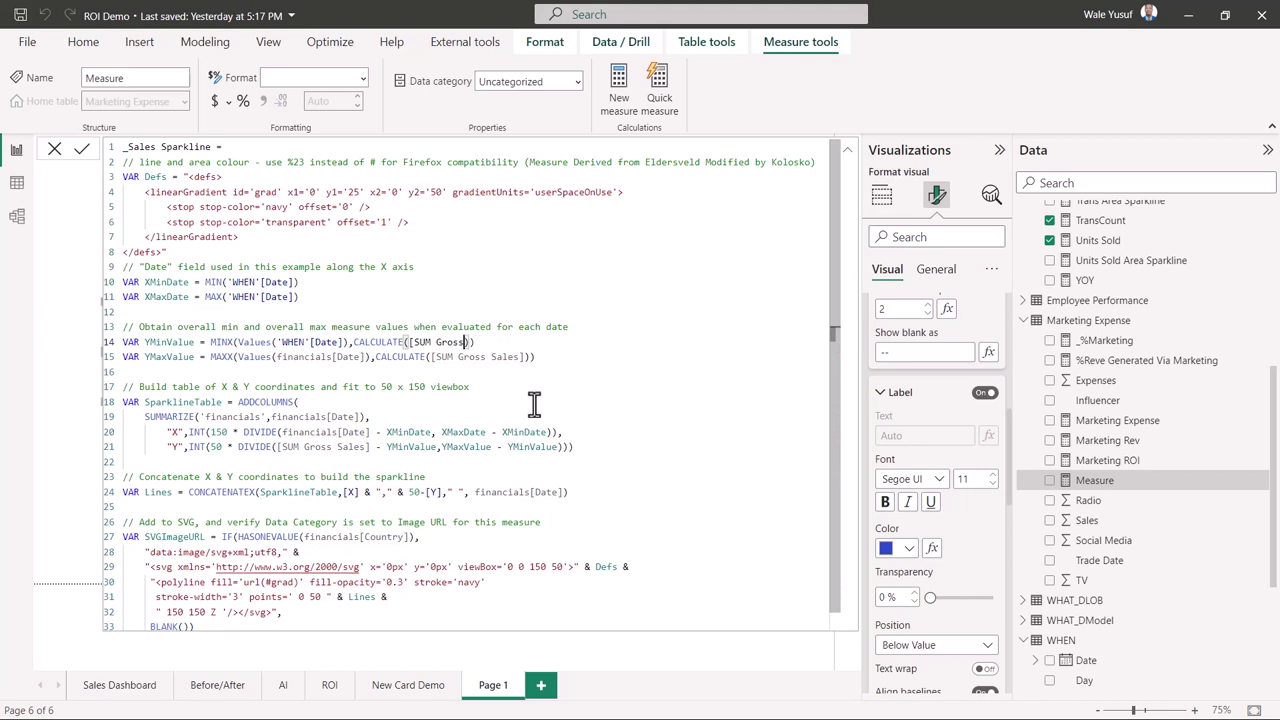
pyautogui.press('BackSpace')
pyautogui.press('BackSpace')
pyautogui.press('BackSpace')
pyautogui.press('BackSpace')
pyautogui.press('BackSpace')
pyautogui.press('BackSpace')
pyautogui.write('sa')
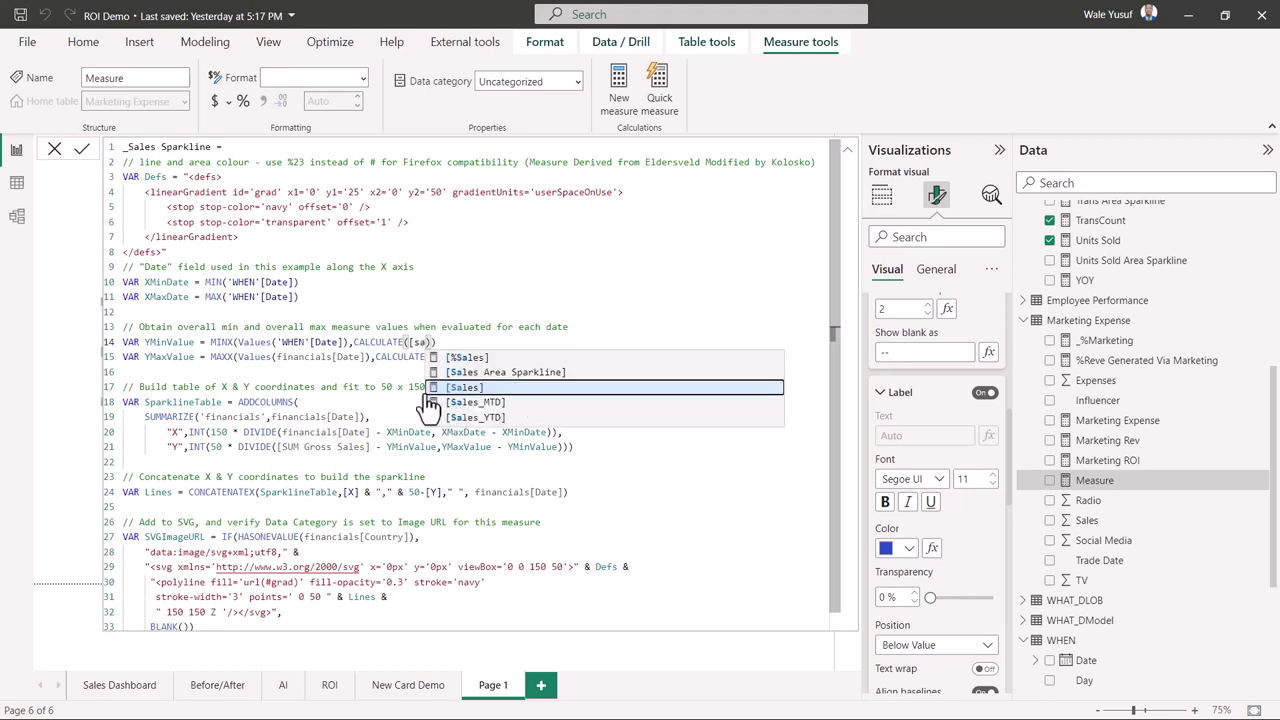
pyautogui.press('Tab')
# Make the YMaxValue variable use the 'WHEN'[Date] column and the [Sales] measure
pyautogui.moveTo(367, 357); pyautogui.dragTo(283, 362)
pyautogui.hotkey('ctrl', 'v')
pyautogui.moveTo(524, 357); pyautogui.dragTo(408, 357)
pyautogui.write('[sa')
pyautogui.press('Tab')
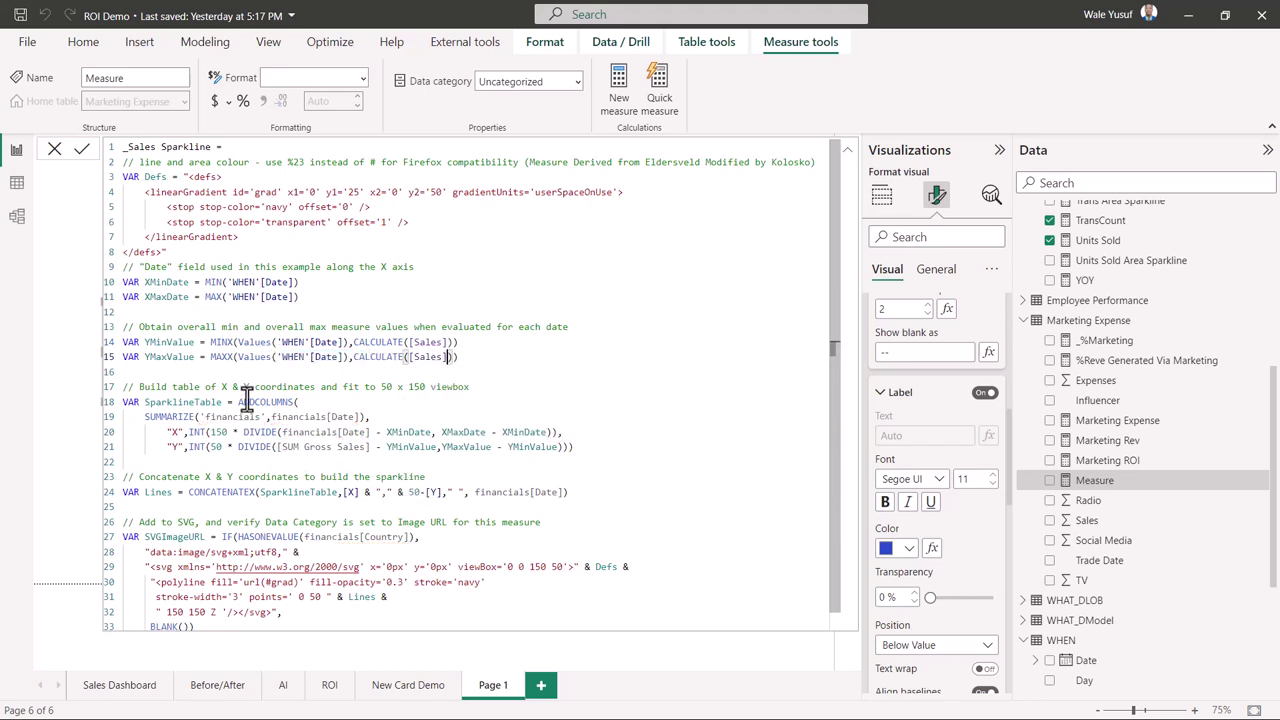
# In the SparklineTable variable, summarize 'WHEN' by 'WHEN'[Date] and use 'WHEN'[Date] in the X coordinate expression
pyautogui.click(282, 432)
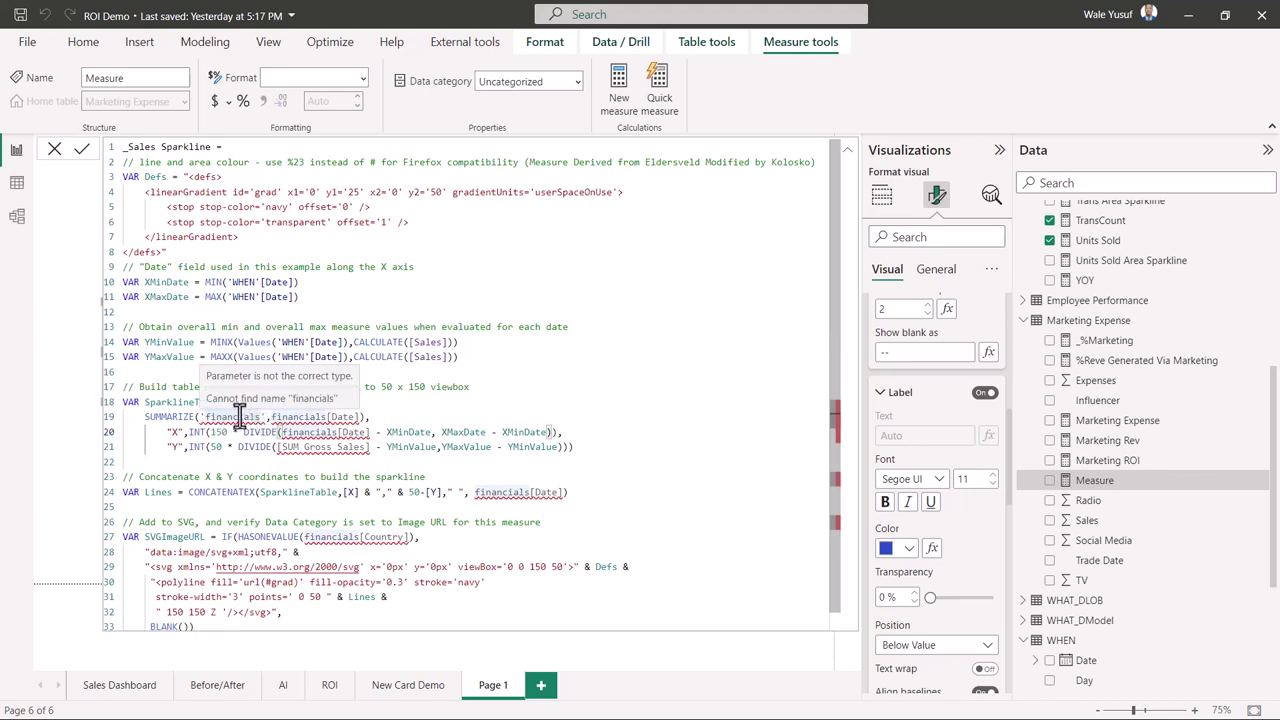
pyautogui.doubleClick(228, 418)
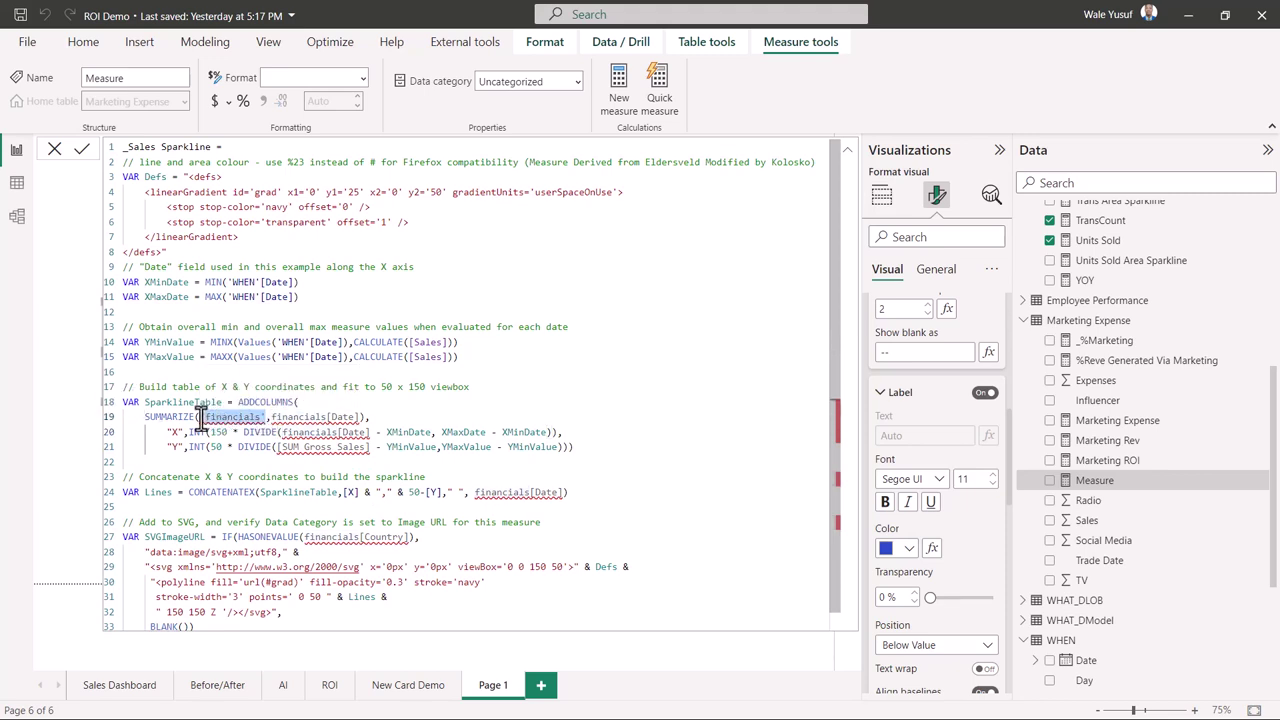
pyautogui.hotkey('ctrl', 'z')
pyautogui.moveTo(370, 437); pyautogui.dragTo(283, 438)
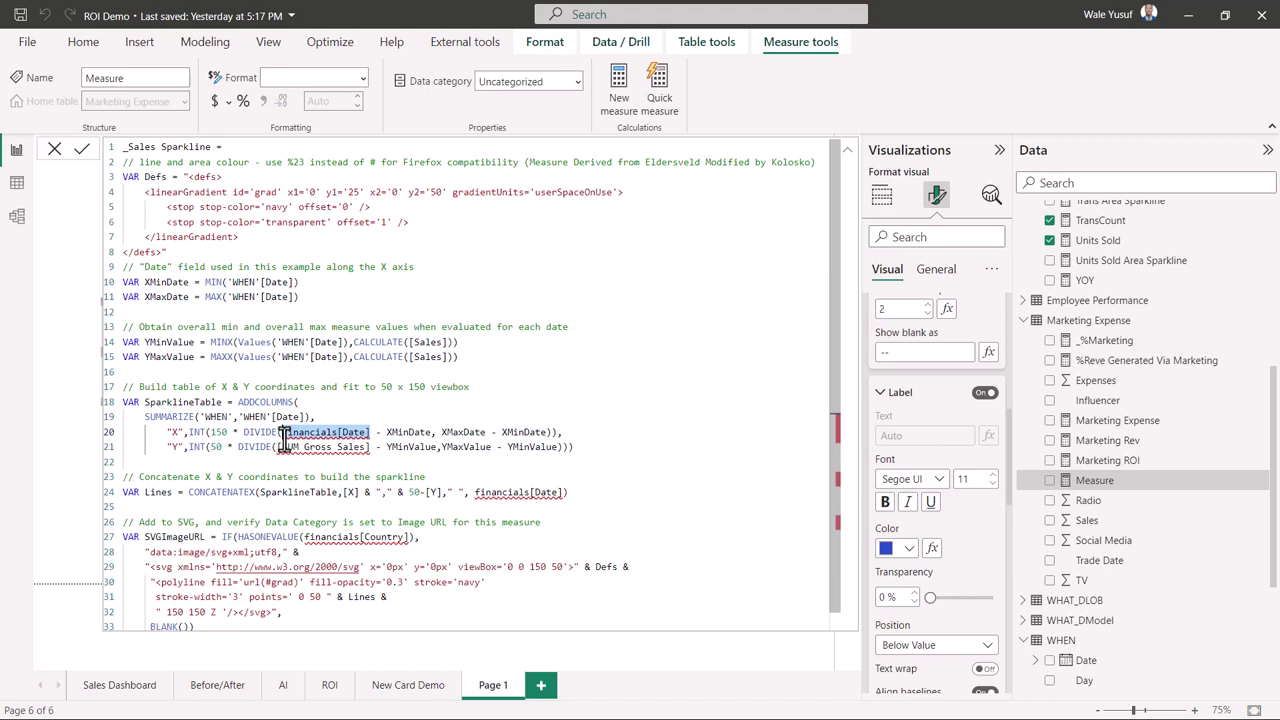
pyautogui.write('when')
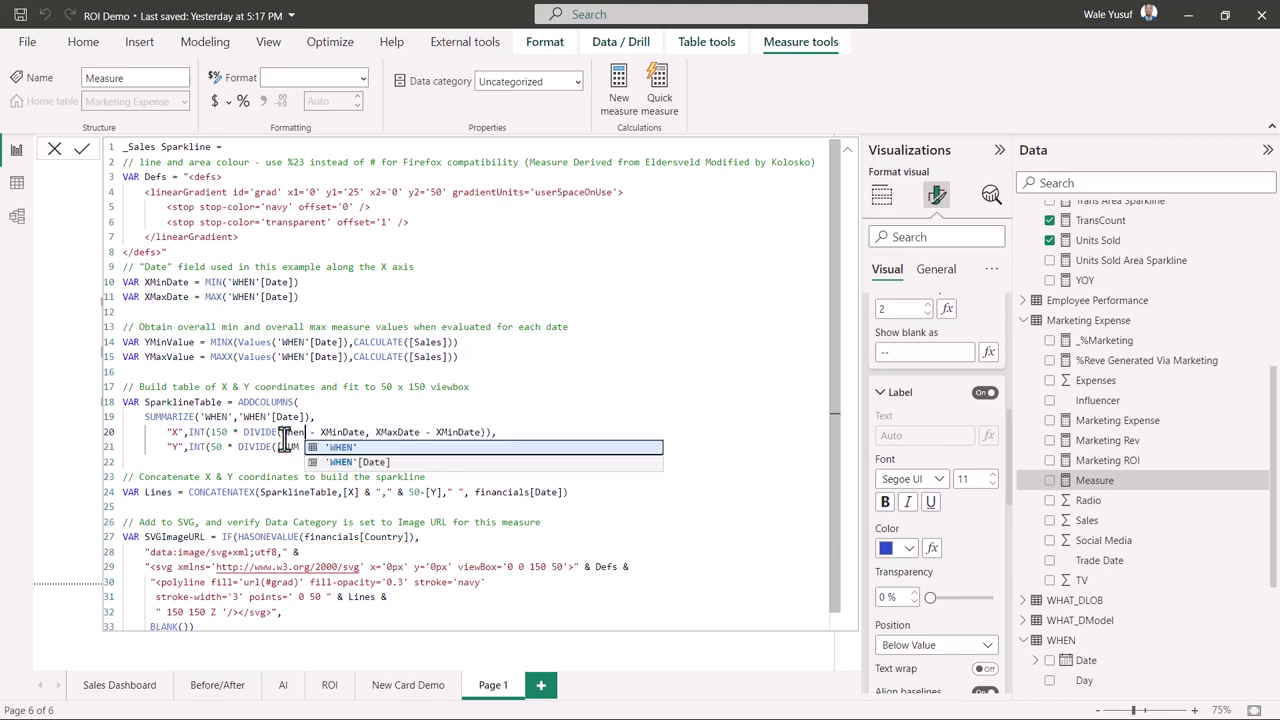
pyautogui.click(352, 463)
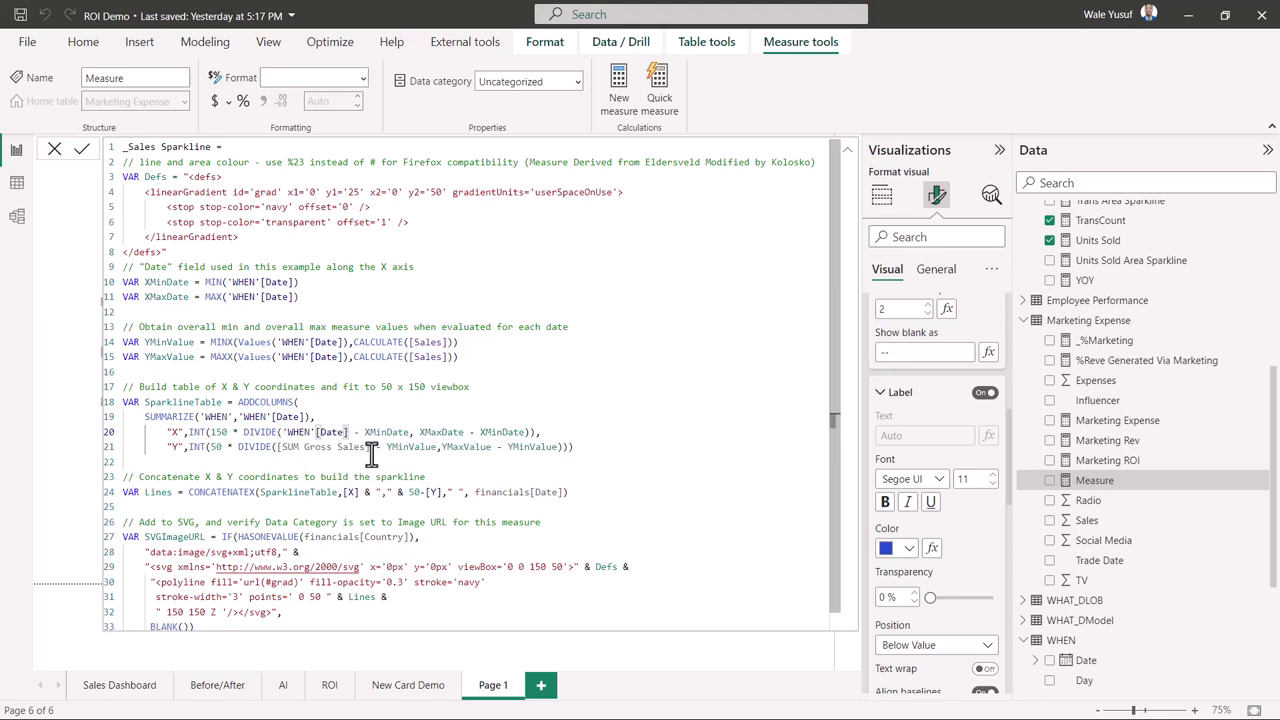
# Use the [Sales] measure in the Y coordinate expression and 'WHEN'[Date] as the ordering column in the Lines variable
pyautogui.moveTo(368, 447); pyautogui.dragTo(281, 450)
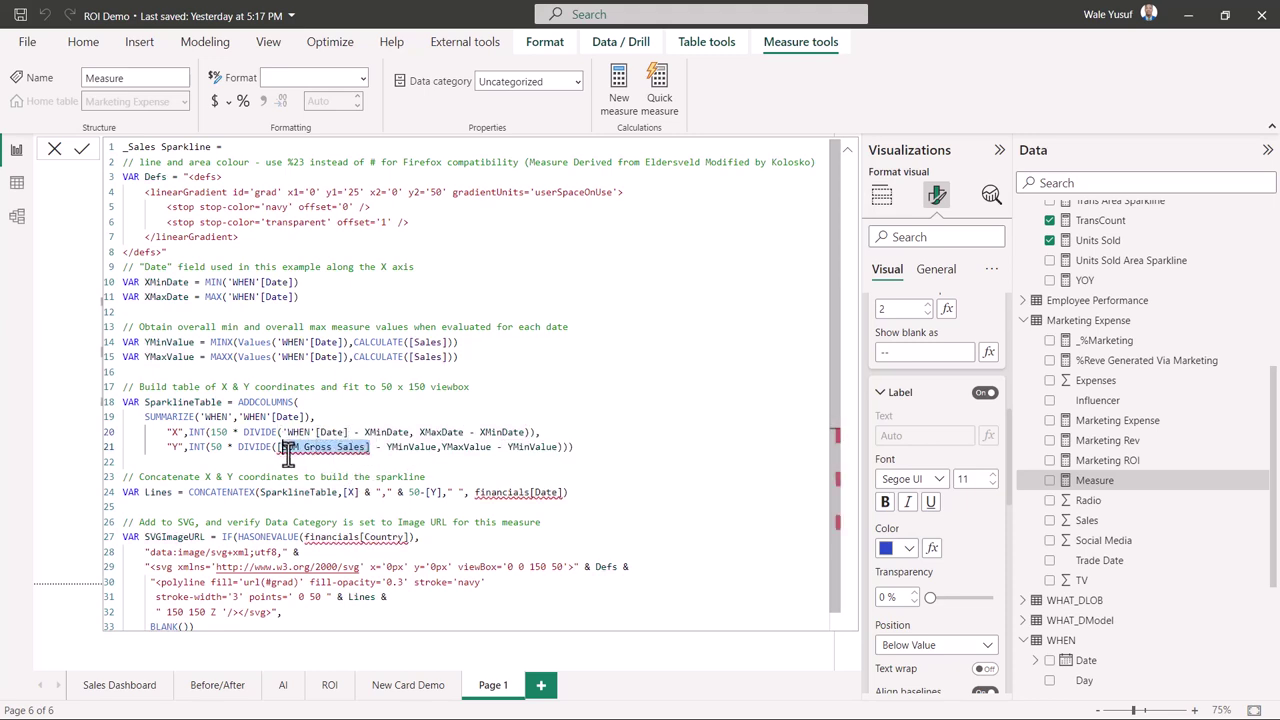
pyautogui.write('[Sales')
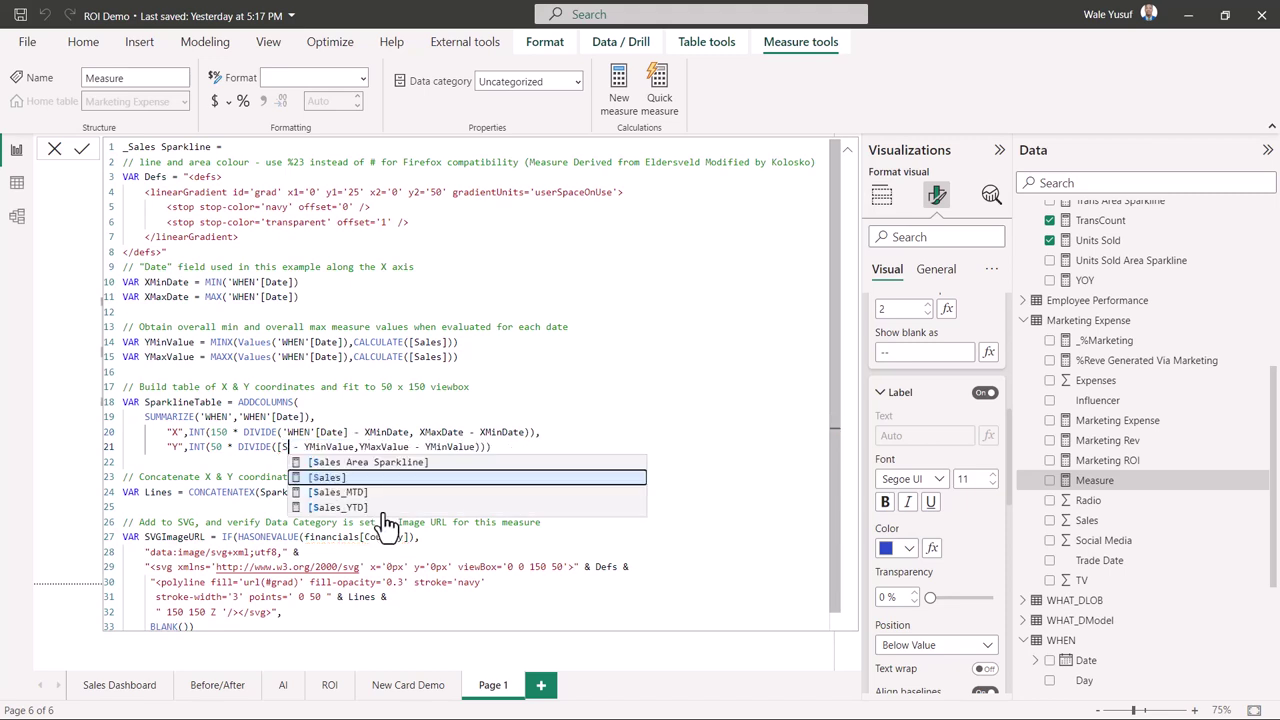
pyautogui.click(394, 543)
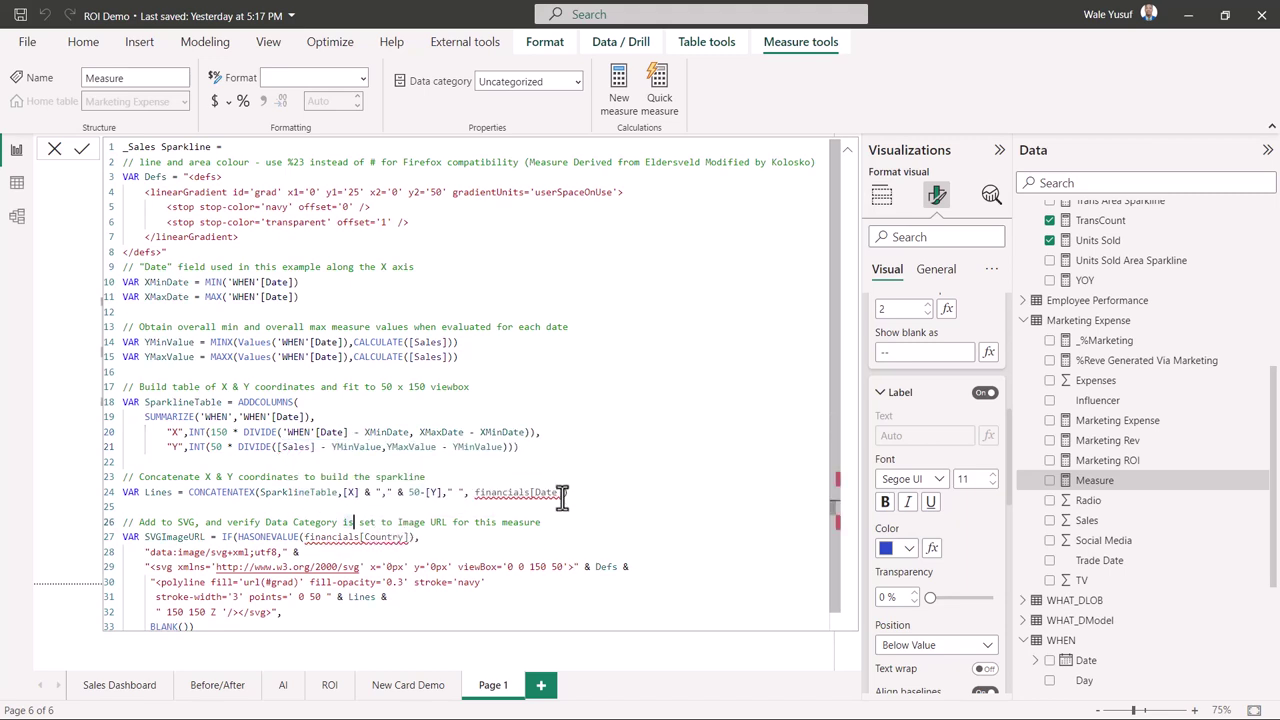
pyautogui.moveTo(565, 493); pyautogui.dragTo(479, 492)
pyautogui.write("'WHEN'[Date]")
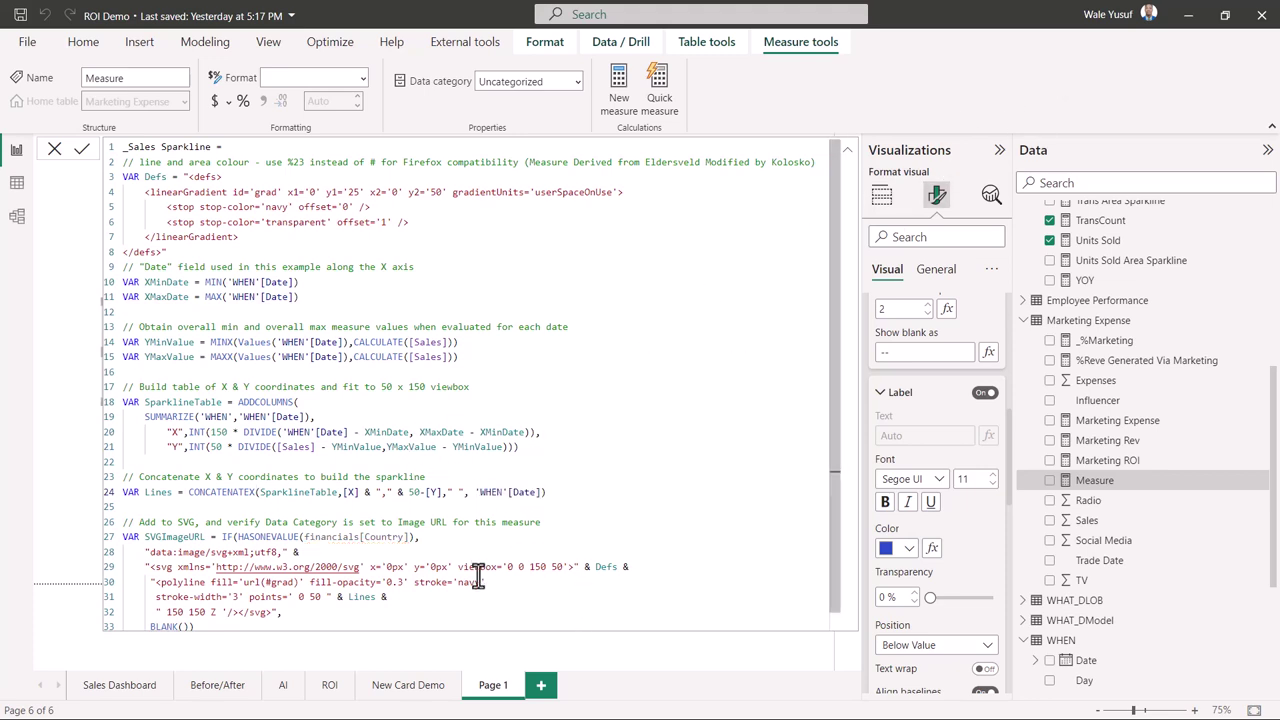
# Remove the IF(HASONEVALUE(financials[Country])) wrapper and its BLANK() fallback from the SVGImageURL variable
pyautogui.scroll(-1, 403, 550)
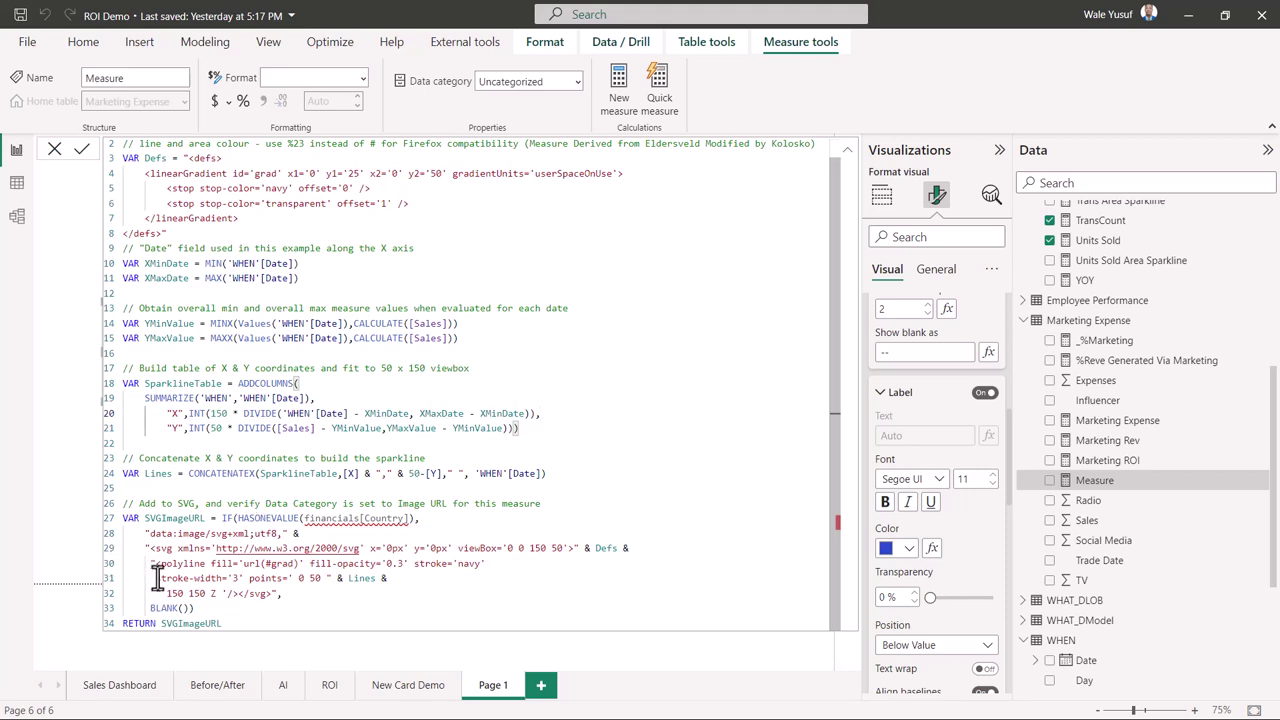
pyautogui.moveTo(425, 517); pyautogui.dragTo(218, 520)
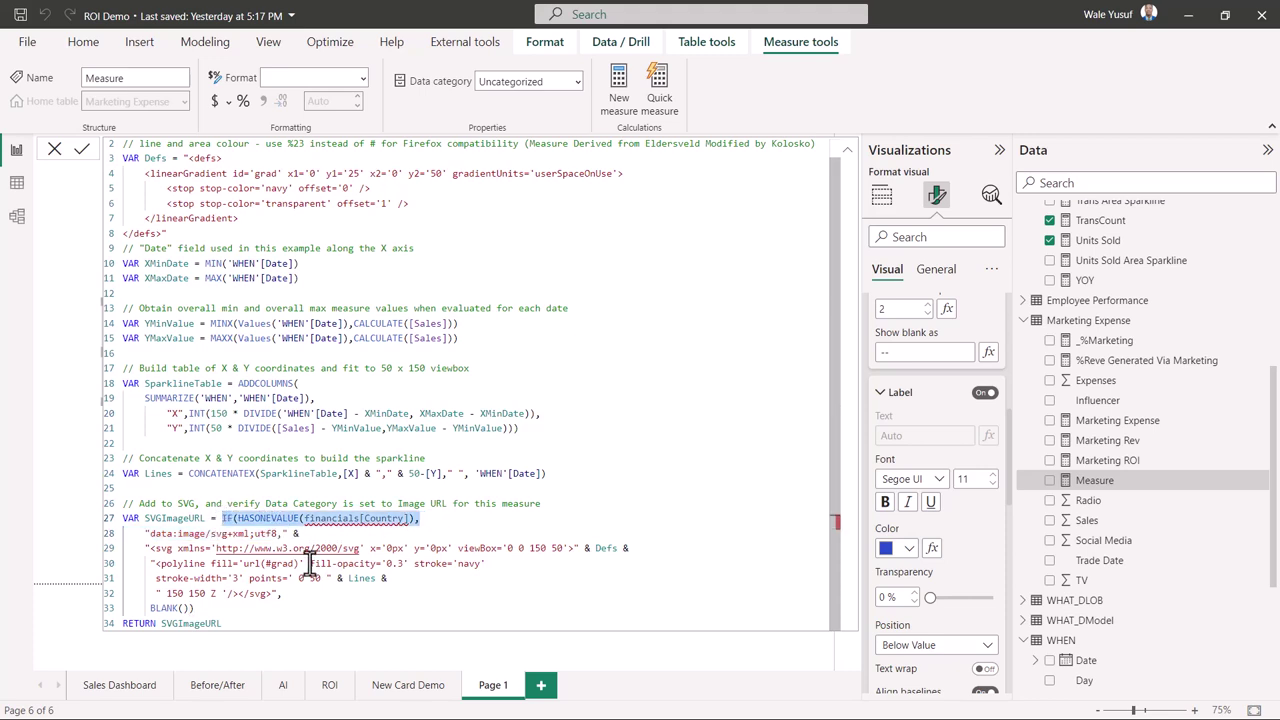
pyautogui.press('Delete')
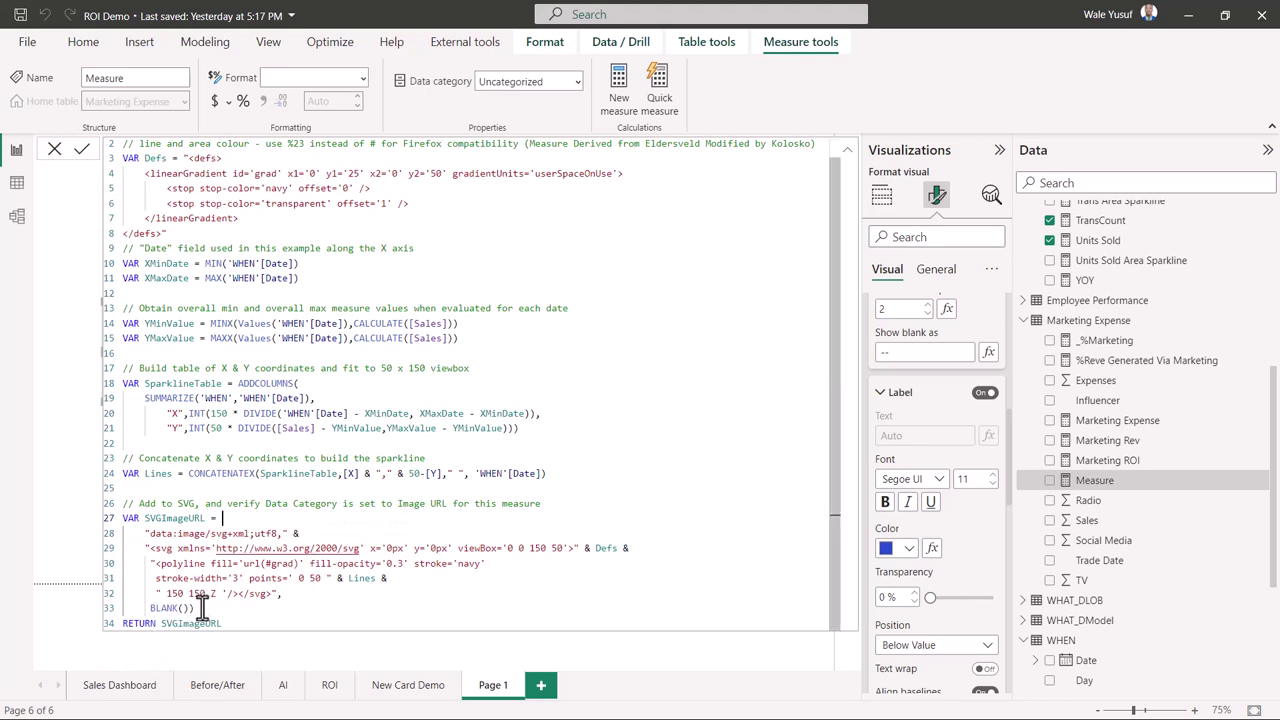
pyautogui.keyDown('shift'); pyautogui.click(276, 594); pyautogui.keyUp('shift')
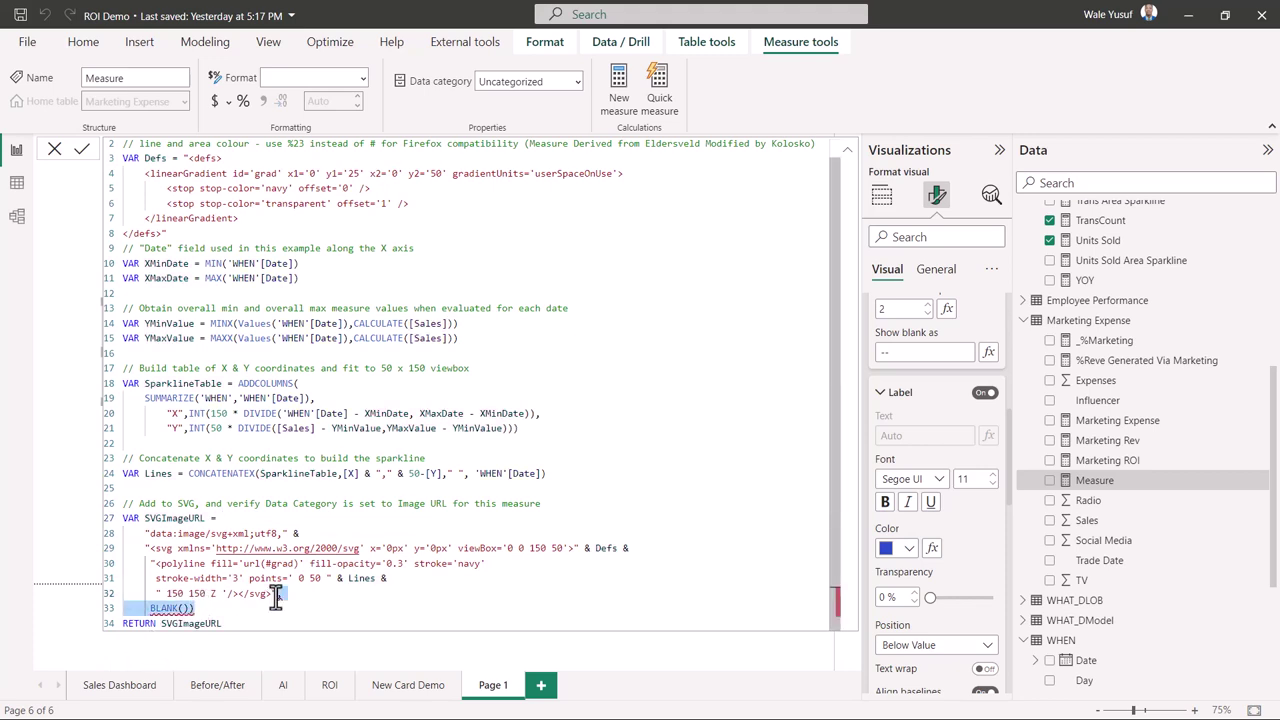
pyautogui.press('Delete')
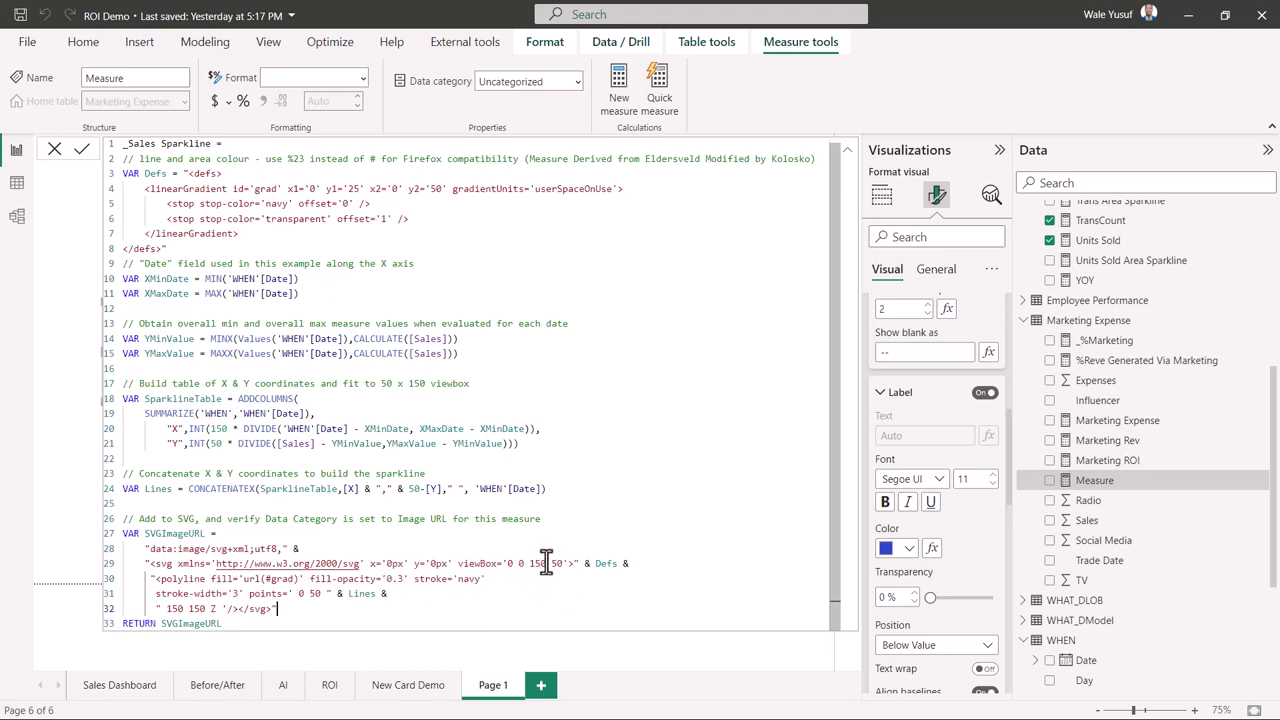
# Set the sparkline's stroke-width to 1 and its viewBox to 0 0 149 50, and commit the measure
pyautogui.click(238, 593)
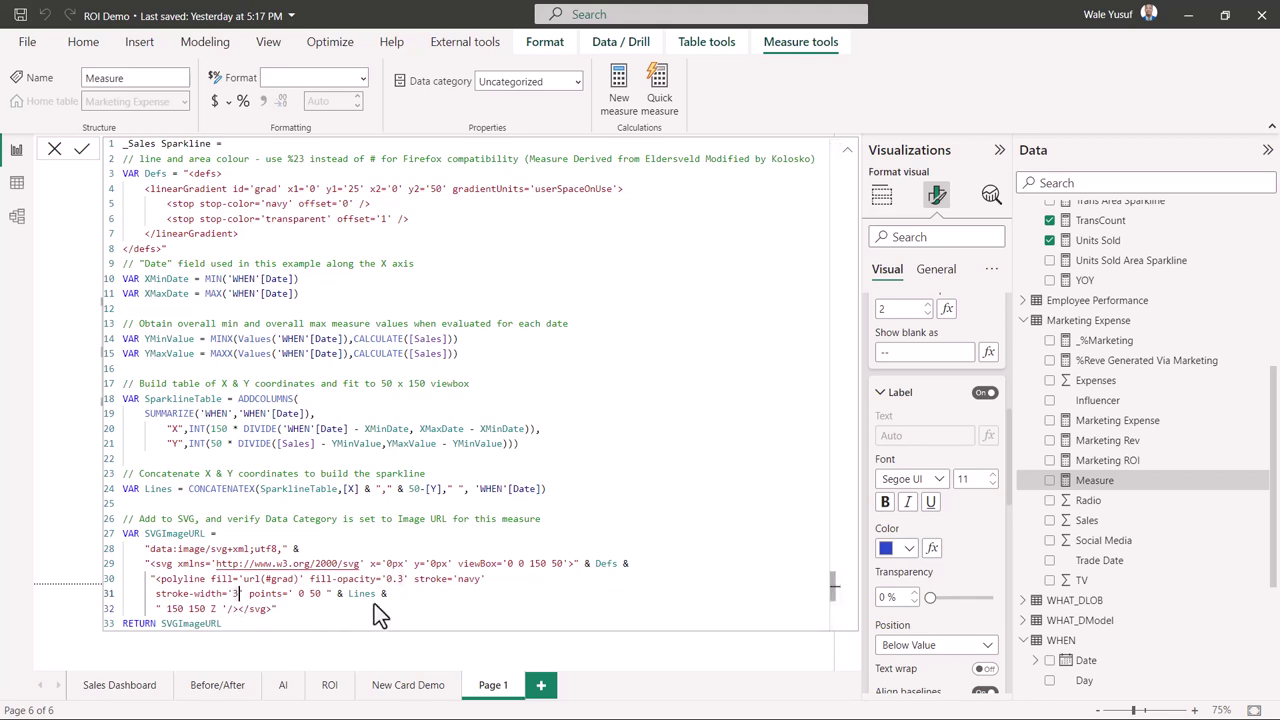
pyautogui.press('BackSpace')
pyautogui.write('1')
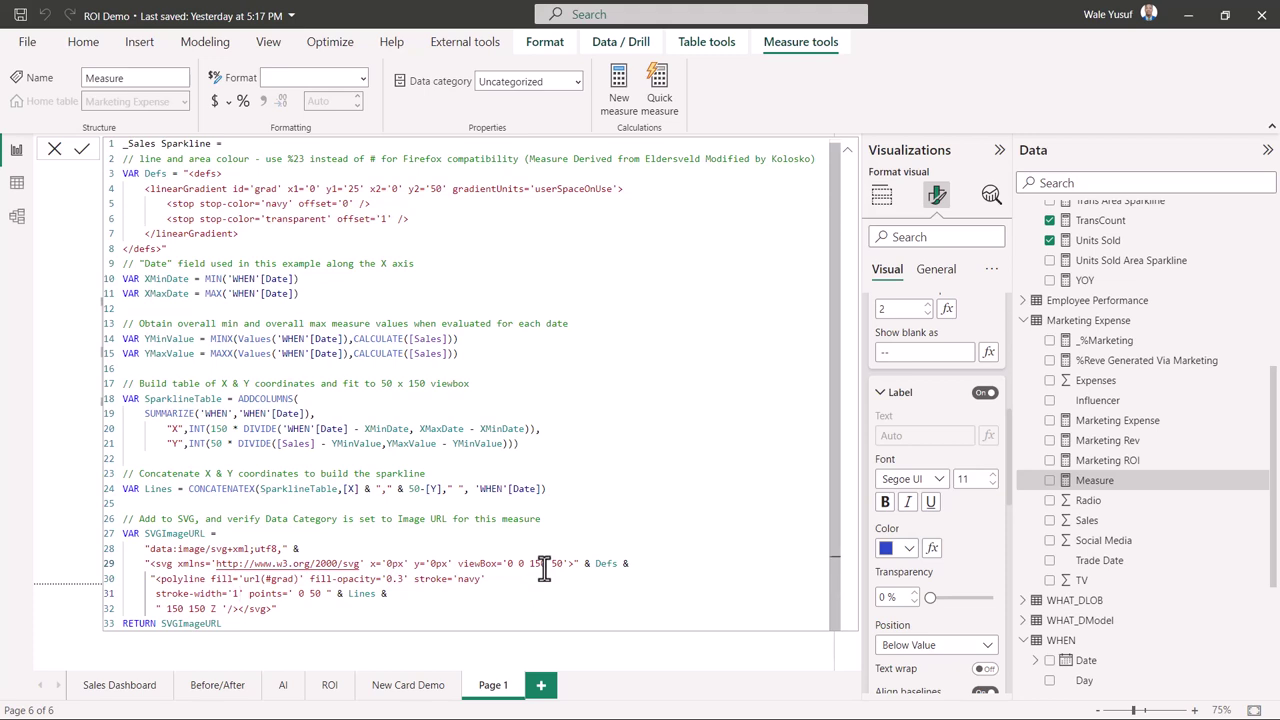
pyautogui.press('BackSpace')
pyautogui.write('9')
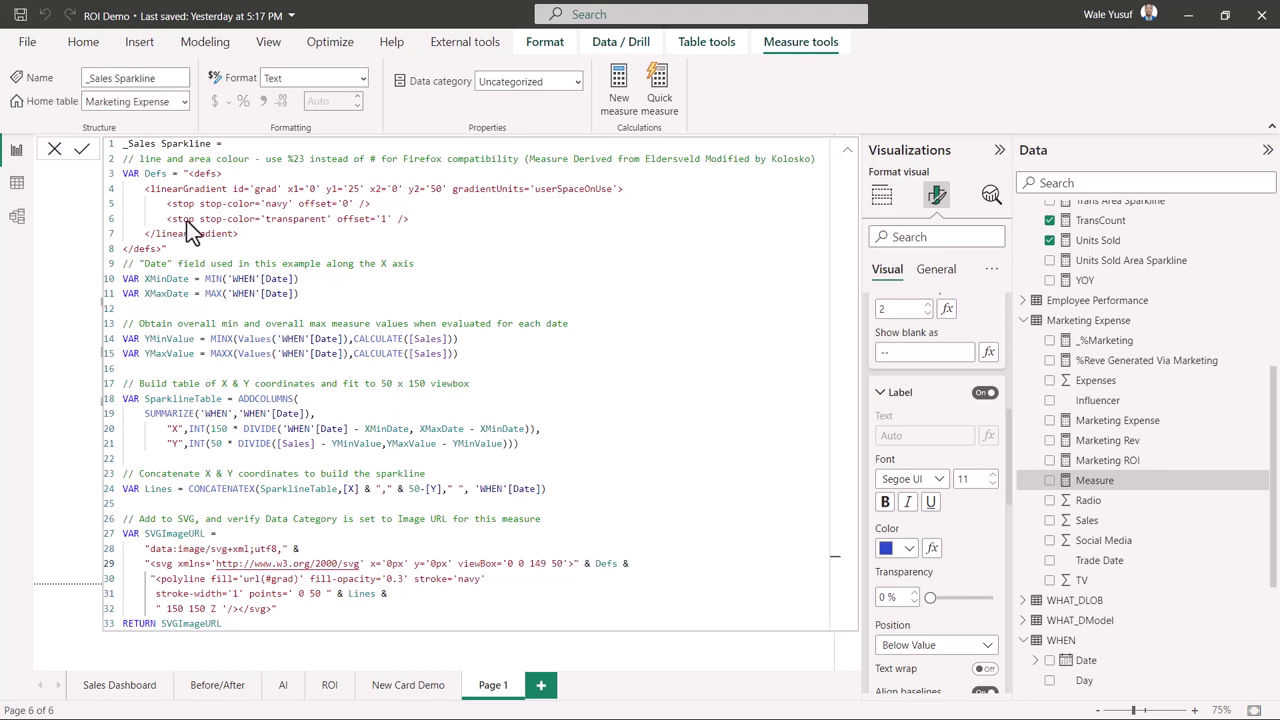
pyautogui.click(82, 148)
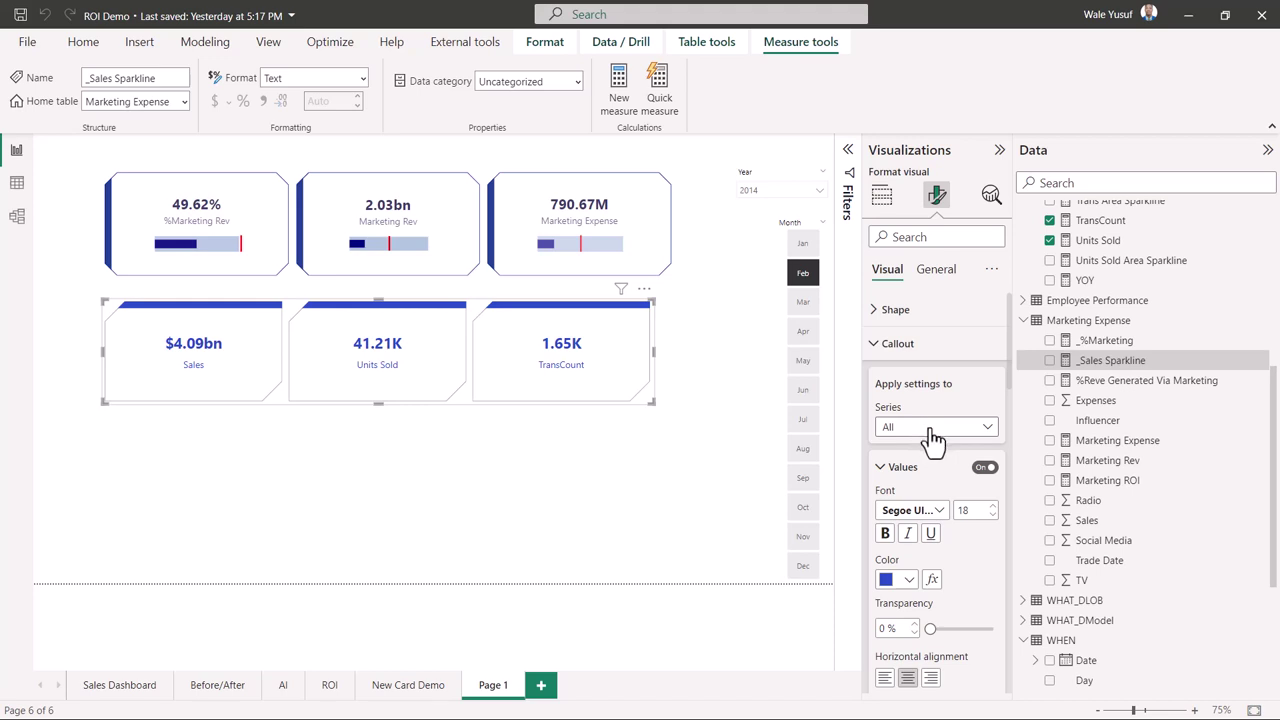
# Choose Sales as the callout series of the Sales, Units Sold and TransCount cards, and turn on the cards' image
pyautogui.click(933, 435)
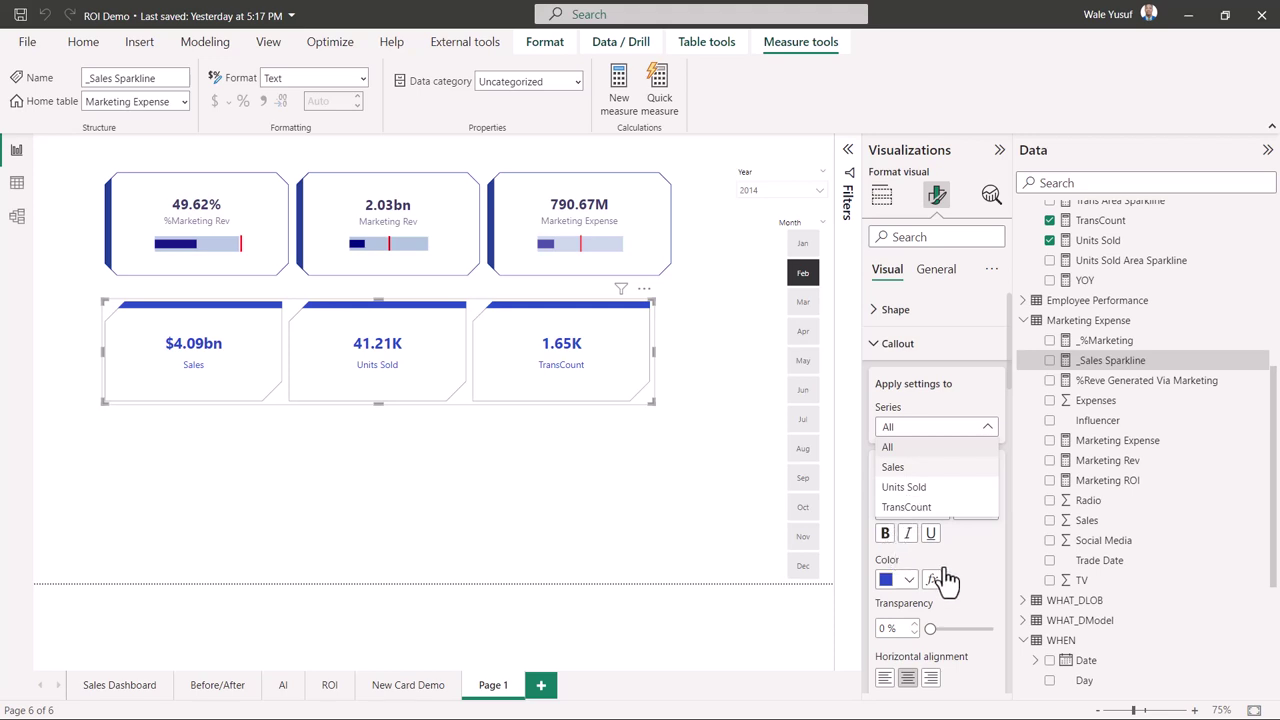
pyautogui.press('Down')
pyautogui.press('Return')
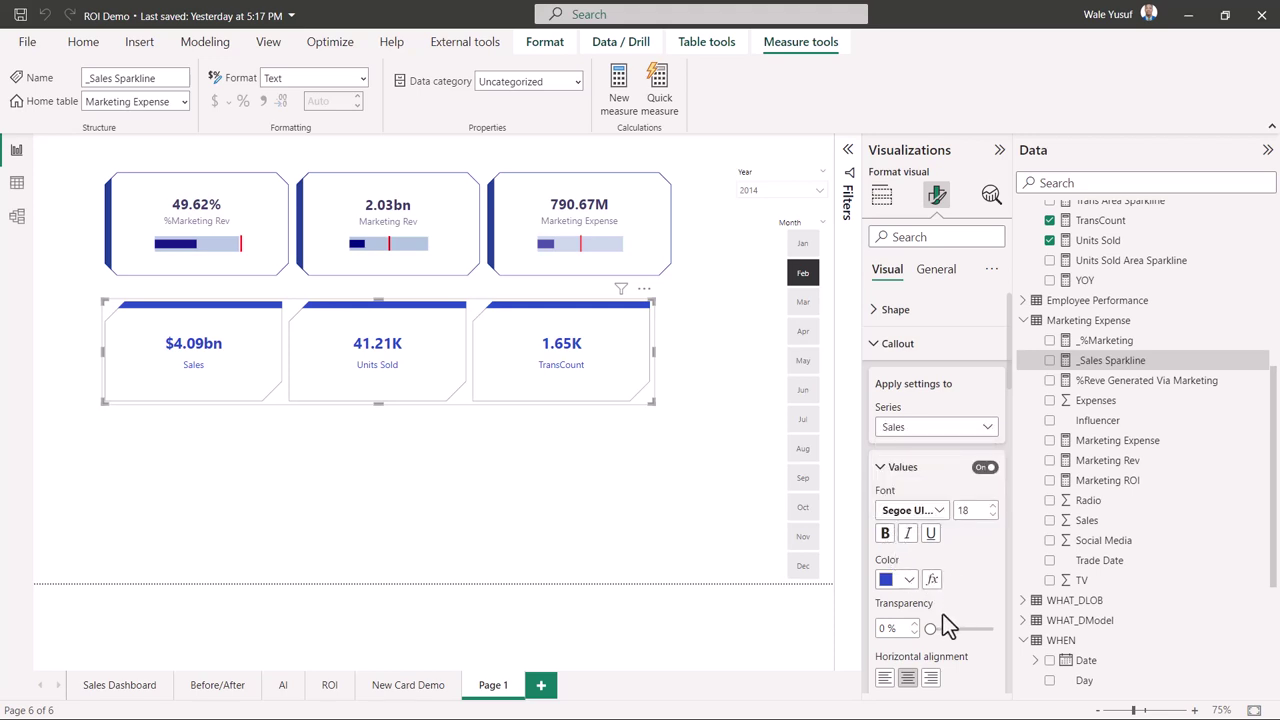
pyautogui.scroll(-10, 944, 612)
pyautogui.scroll(-12, 947, 640)
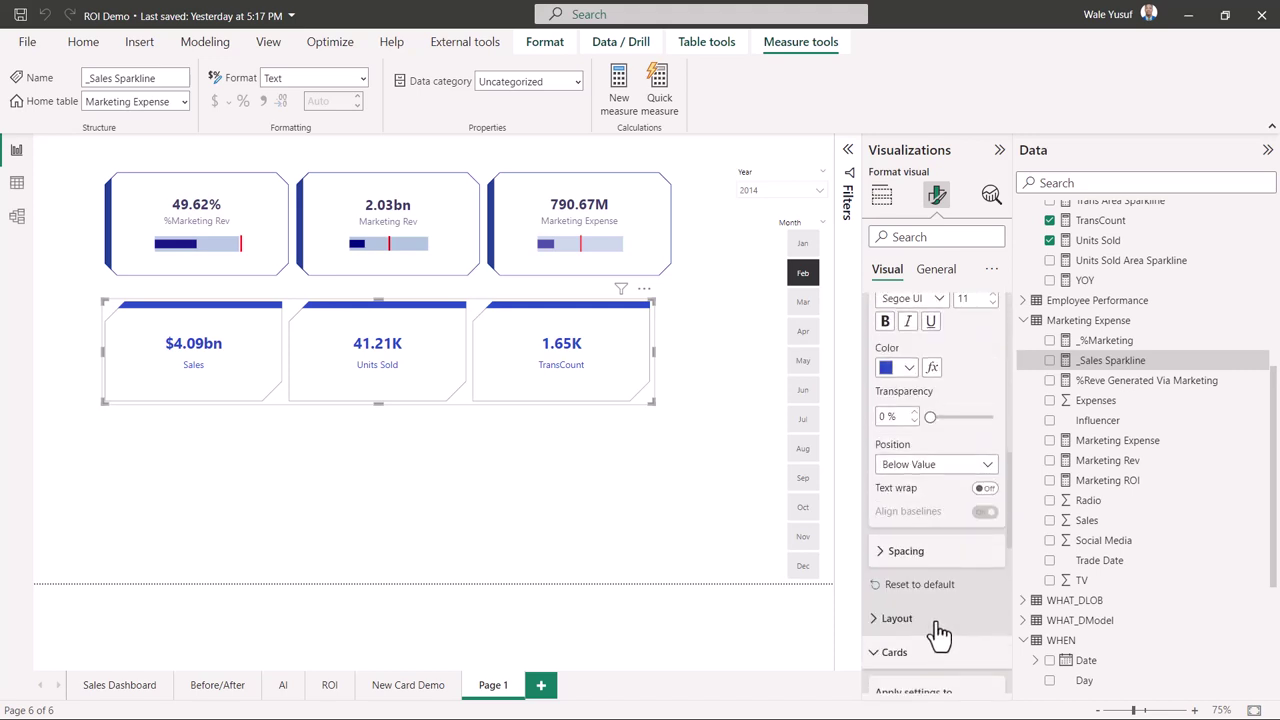
pyautogui.scroll(-1, 930, 620)
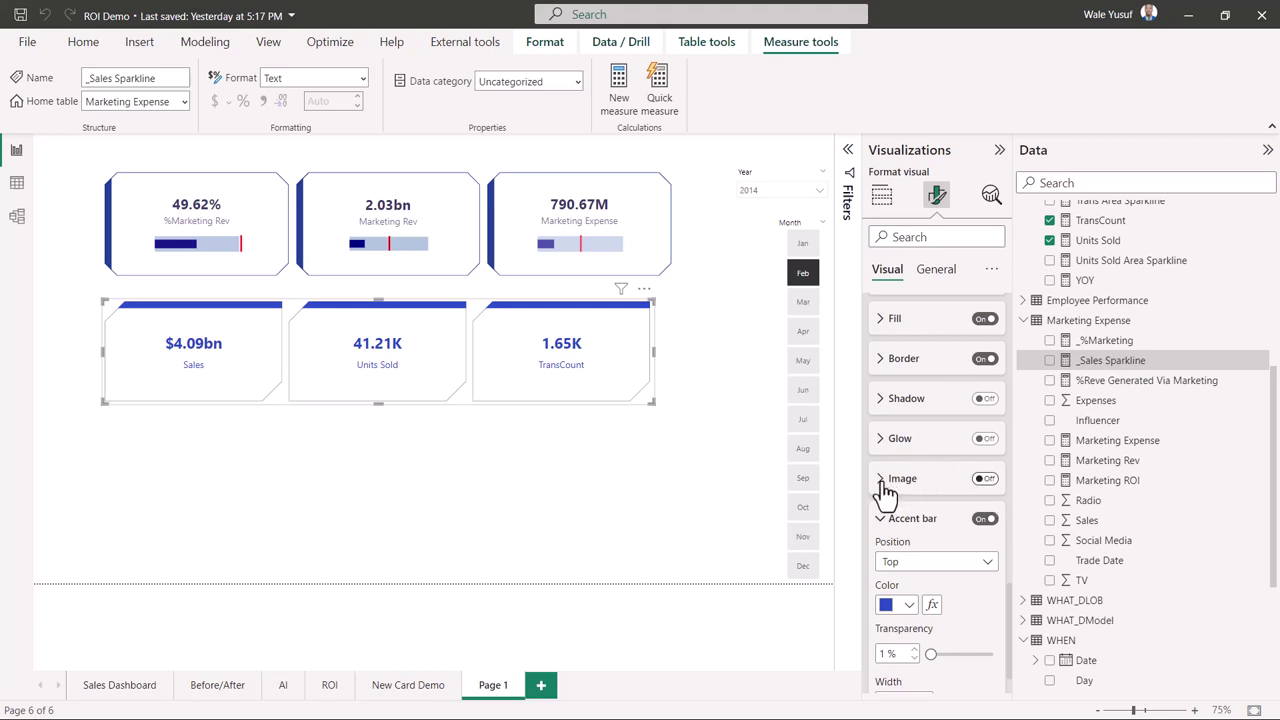
pyautogui.click(929, 472)
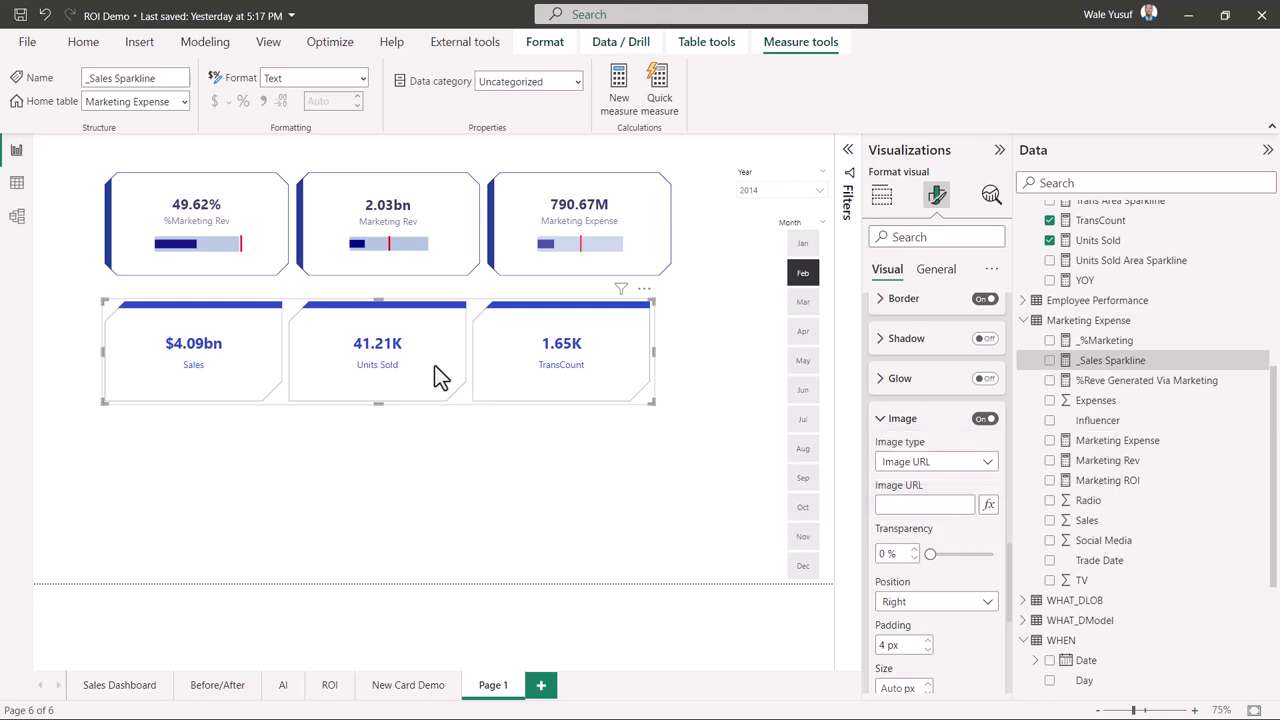
# Base the card image URL on the _Sales Sparkline measure from Marketing Expense and set the image position to Bottom
pyautogui.click(988, 504)
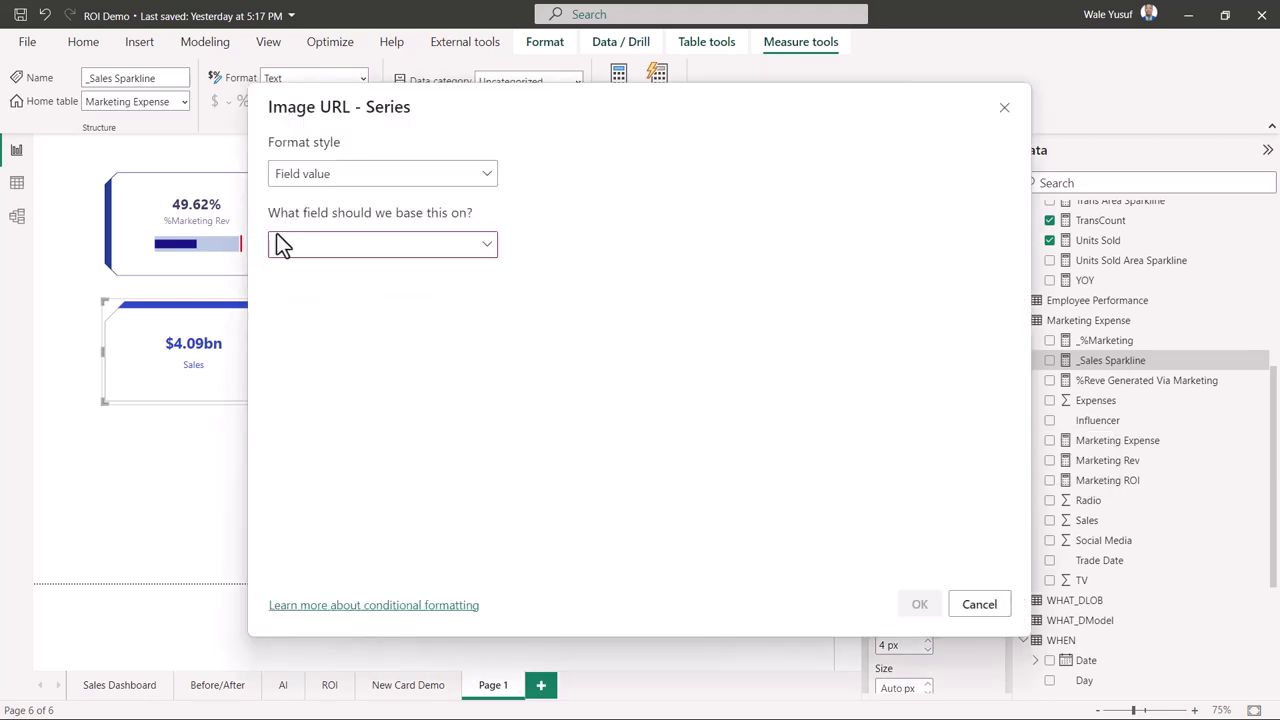
pyautogui.click(330, 244)
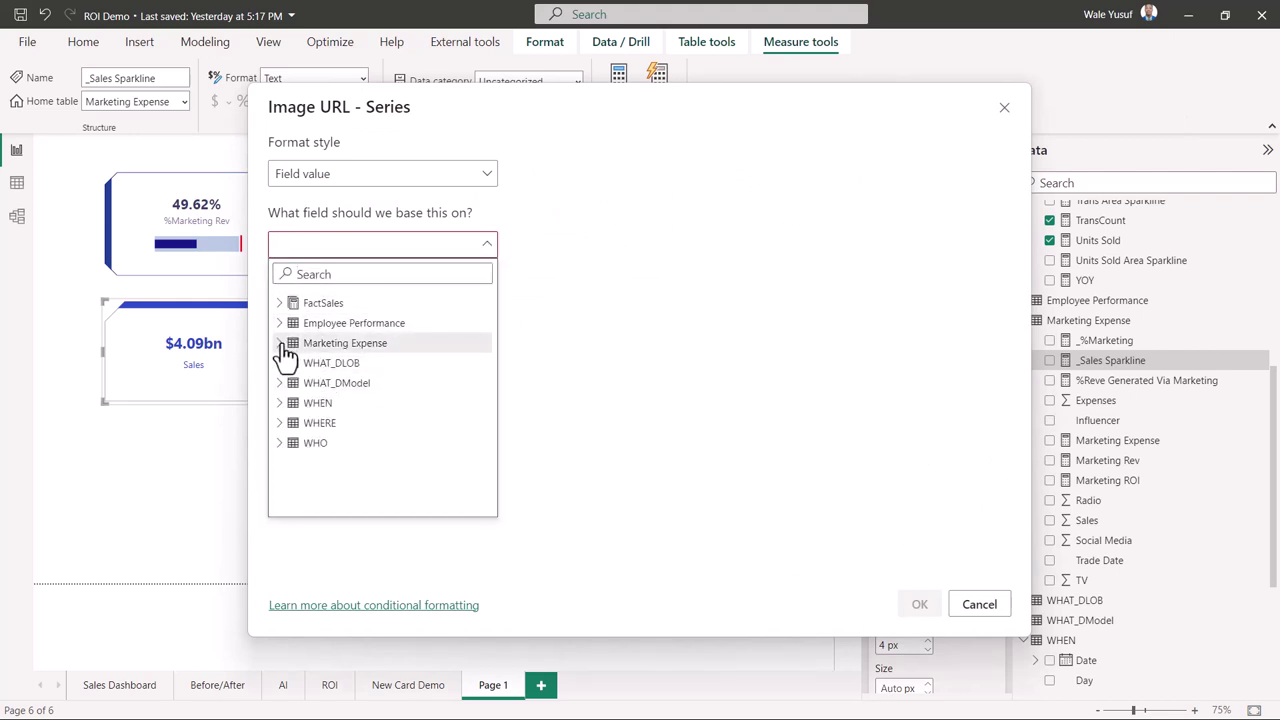
pyautogui.click(281, 345)
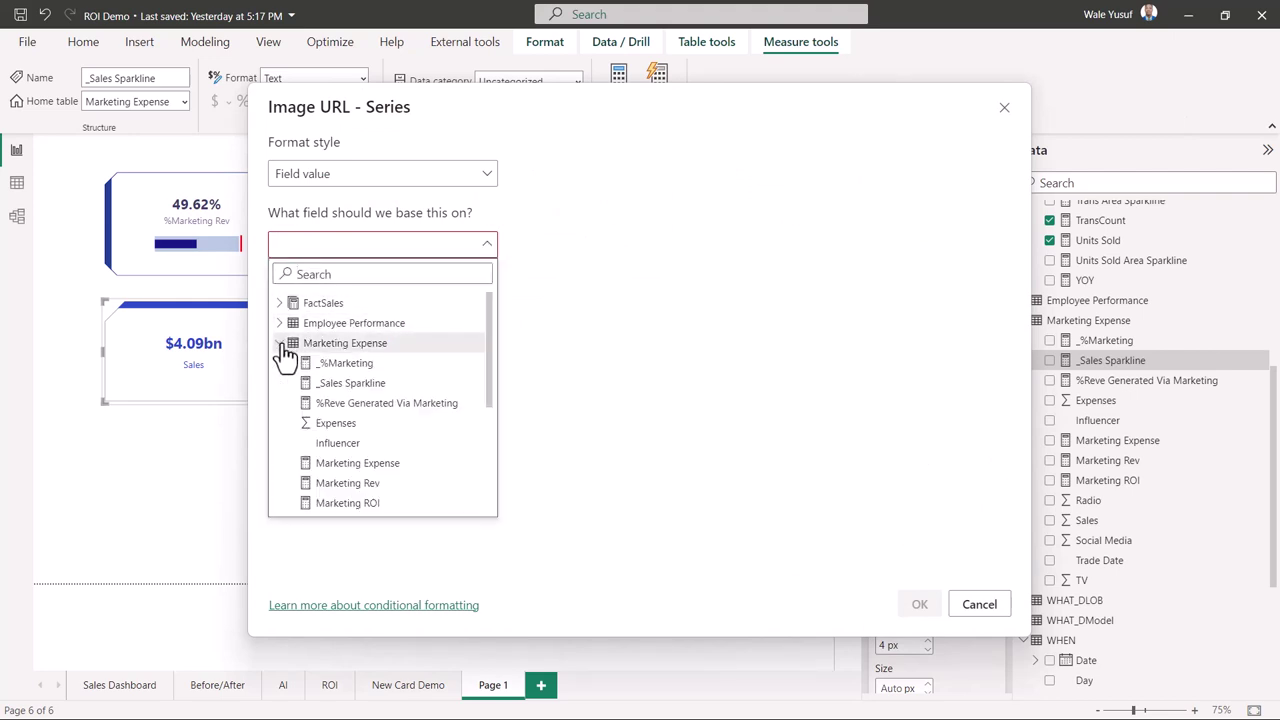
pyautogui.click(340, 384)
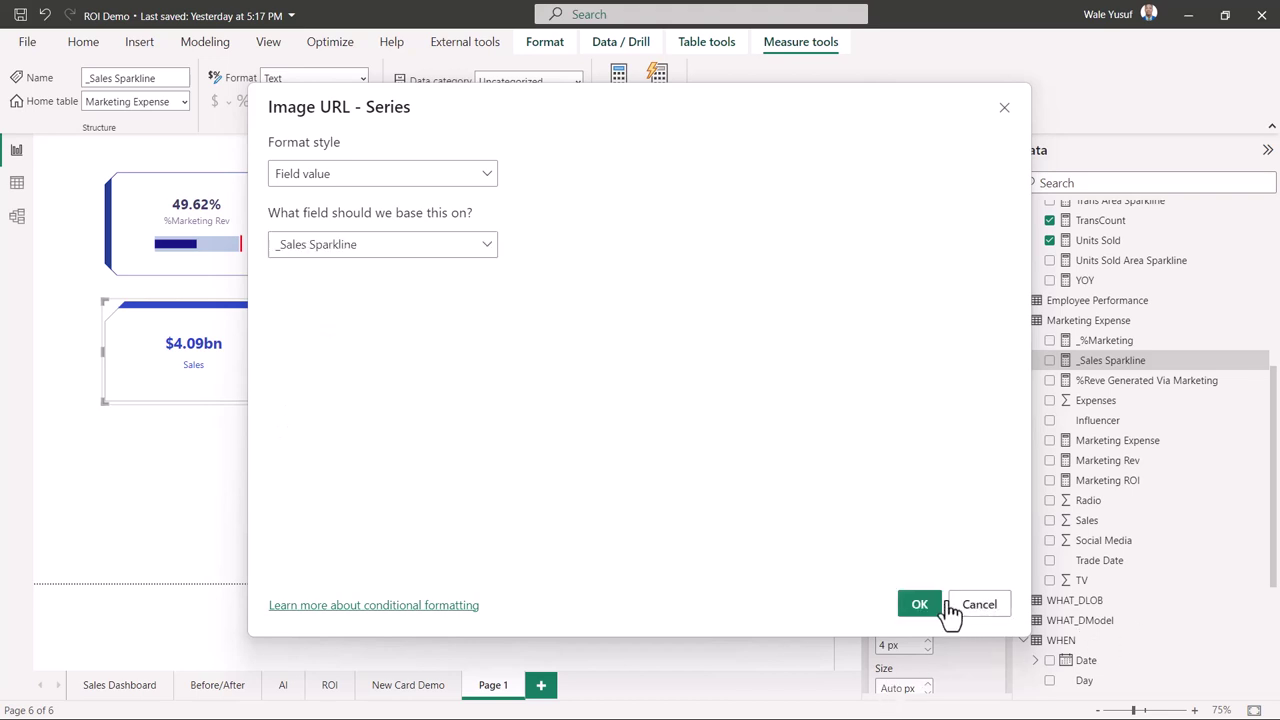
pyautogui.click(913, 602)
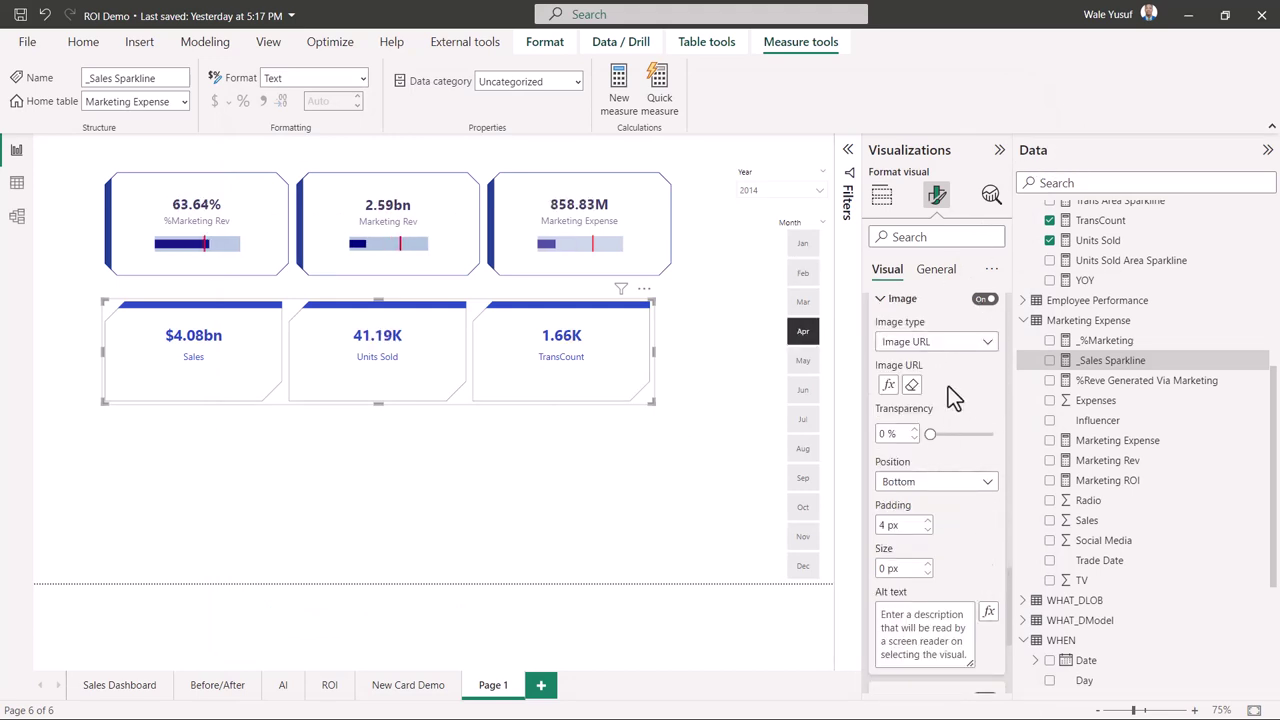
# Set the card image size to 130 px
pyautogui.click(884, 568)
pyautogui.press('BackSpace')
pyautogui.write('30')
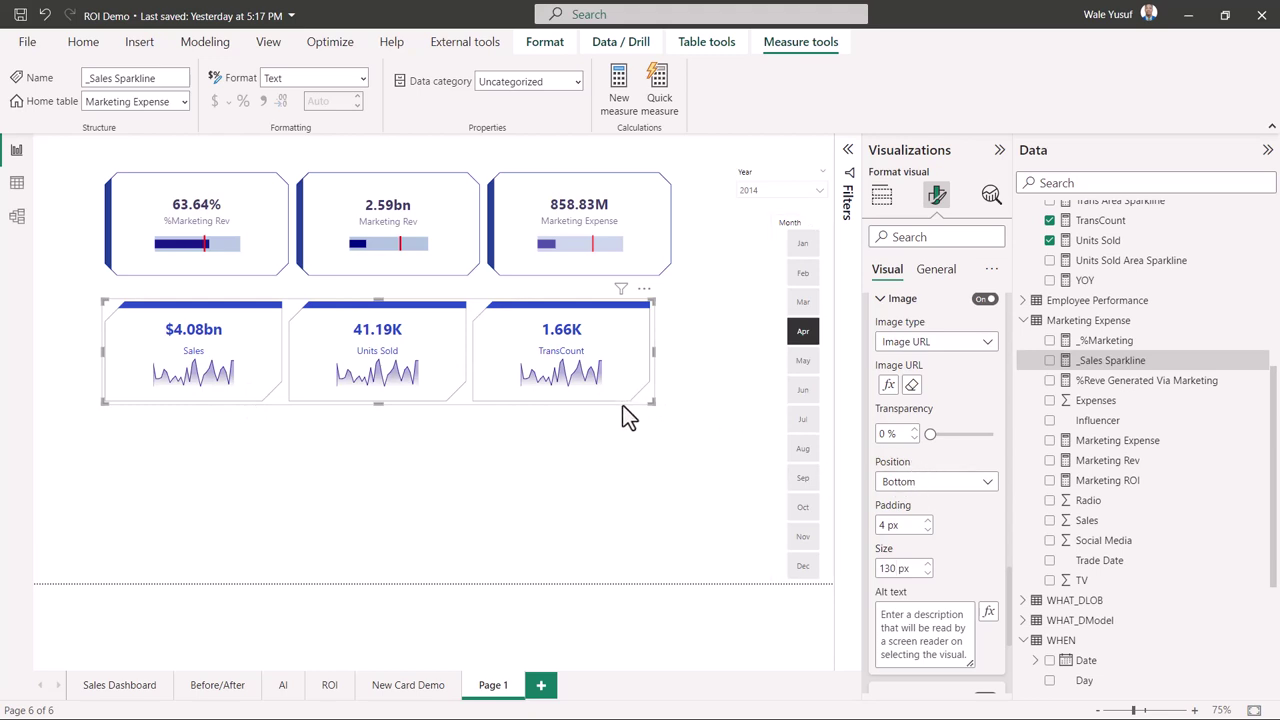
# Filter the report page to May with the Month slicer
pyautogui.scroll(1, 958, 380)
pyautogui.scroll(6, 958, 380)
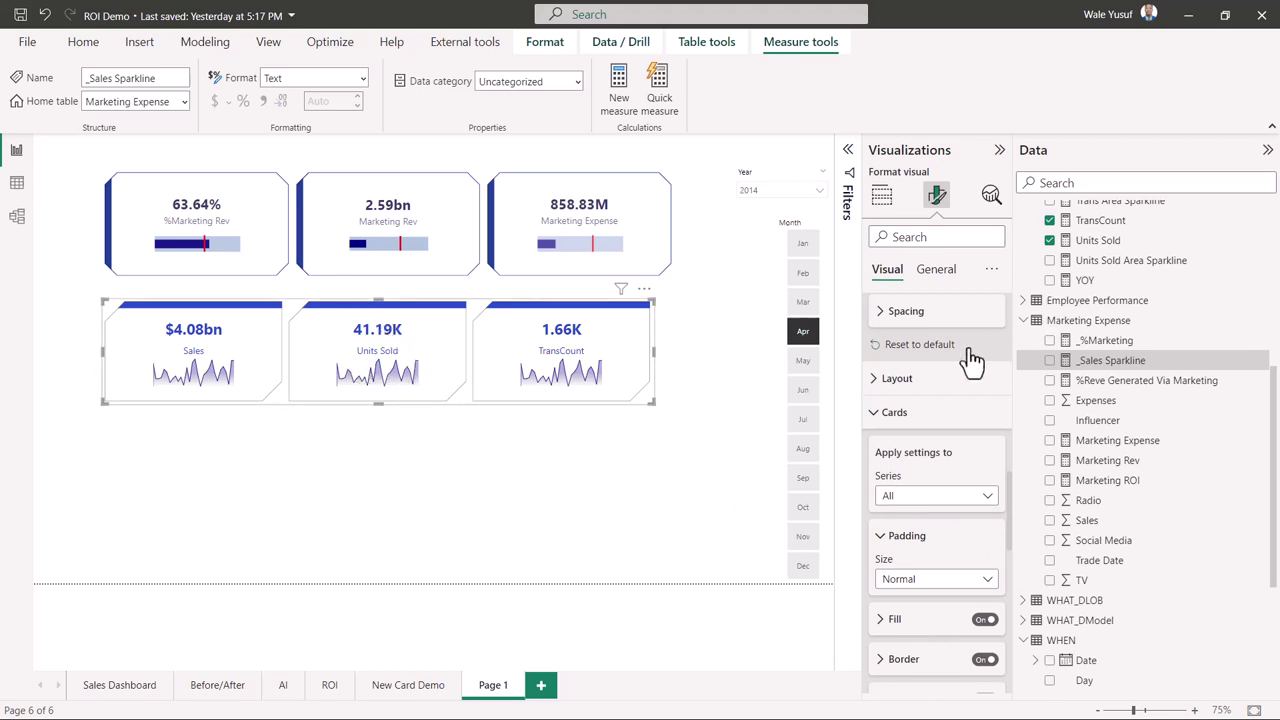
pyautogui.click(803, 360)
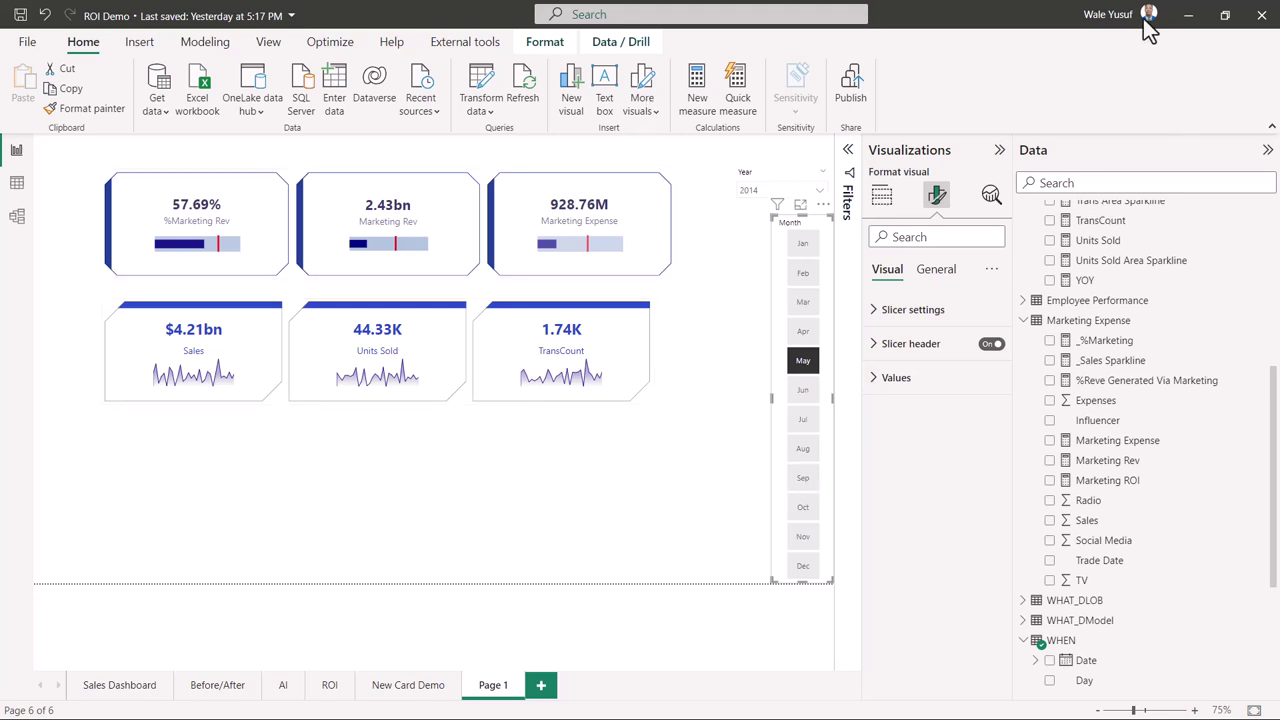
# Paste the copied purple card visual with Marketing Rev, Marketing Expense and Marketing ROI below the sparkline cards
pyautogui.hotkey('ctrl', 'v')
pyautogui.press('alt')
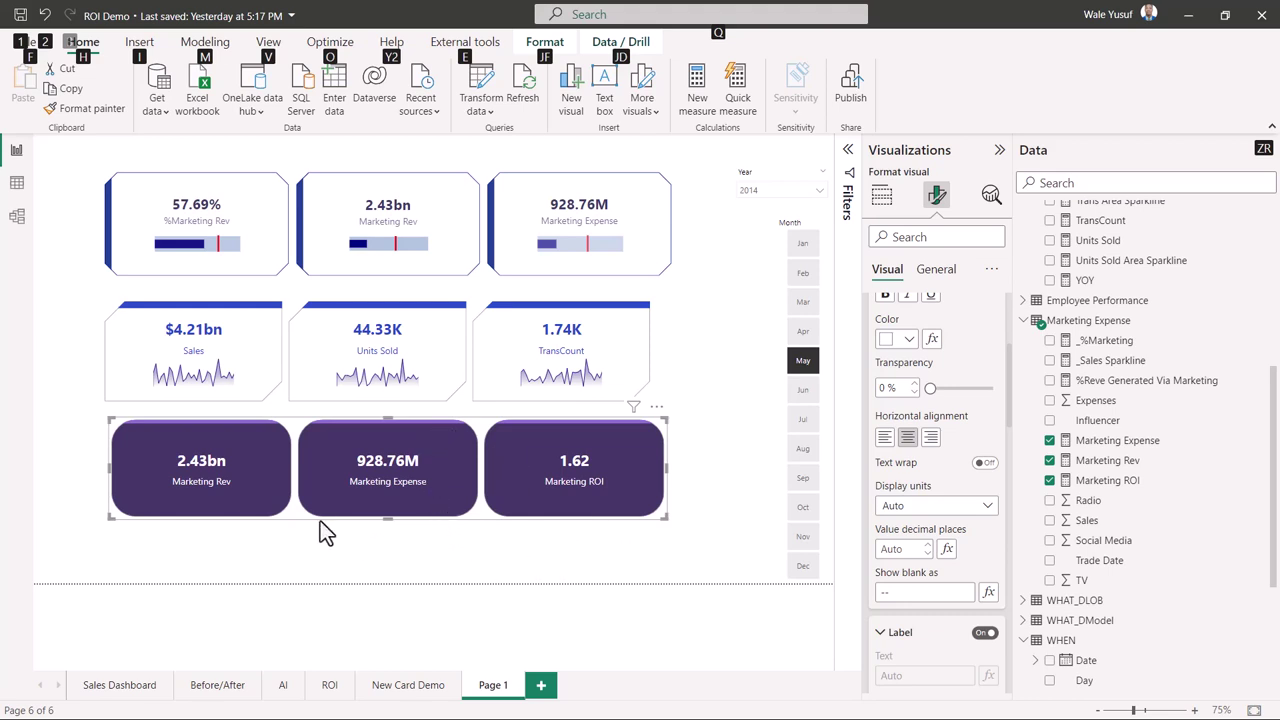
# Switch to the SVG chart templates website, open the Progress Bars template and copy the Progress Bar measure code
pyautogui.hotkey('alt', 'Tab')
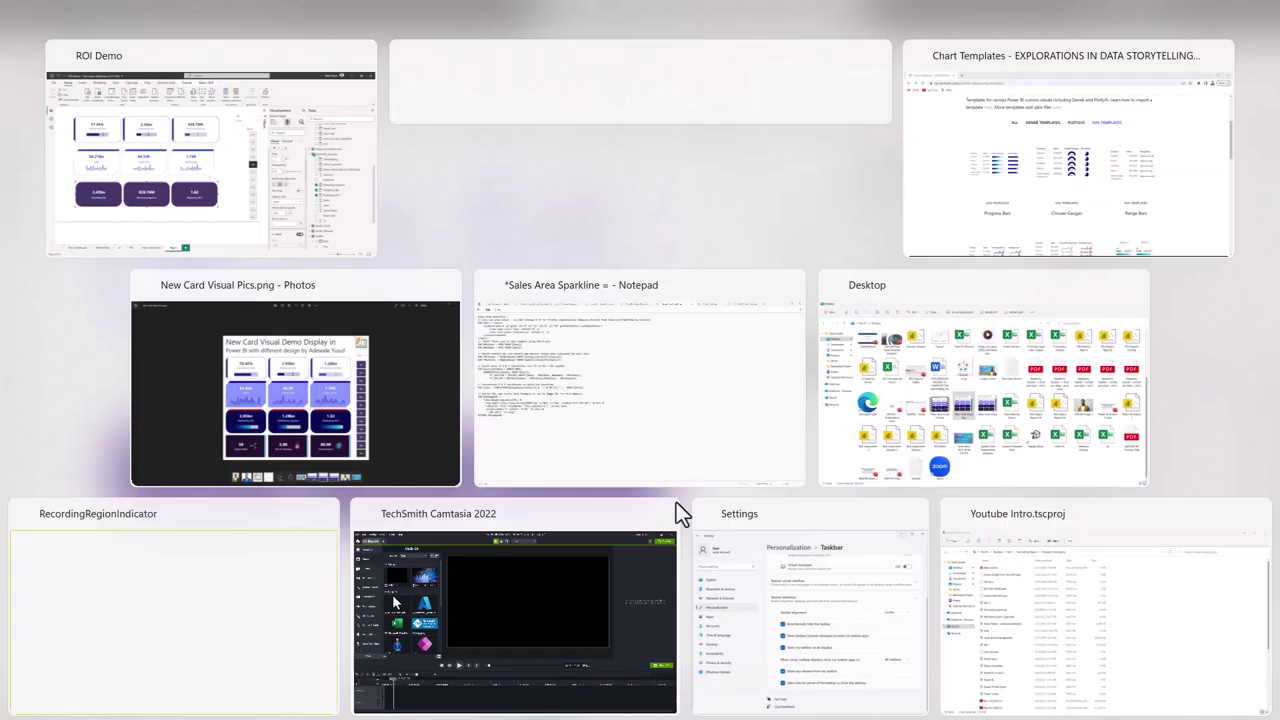
pyautogui.click(1137, 38)
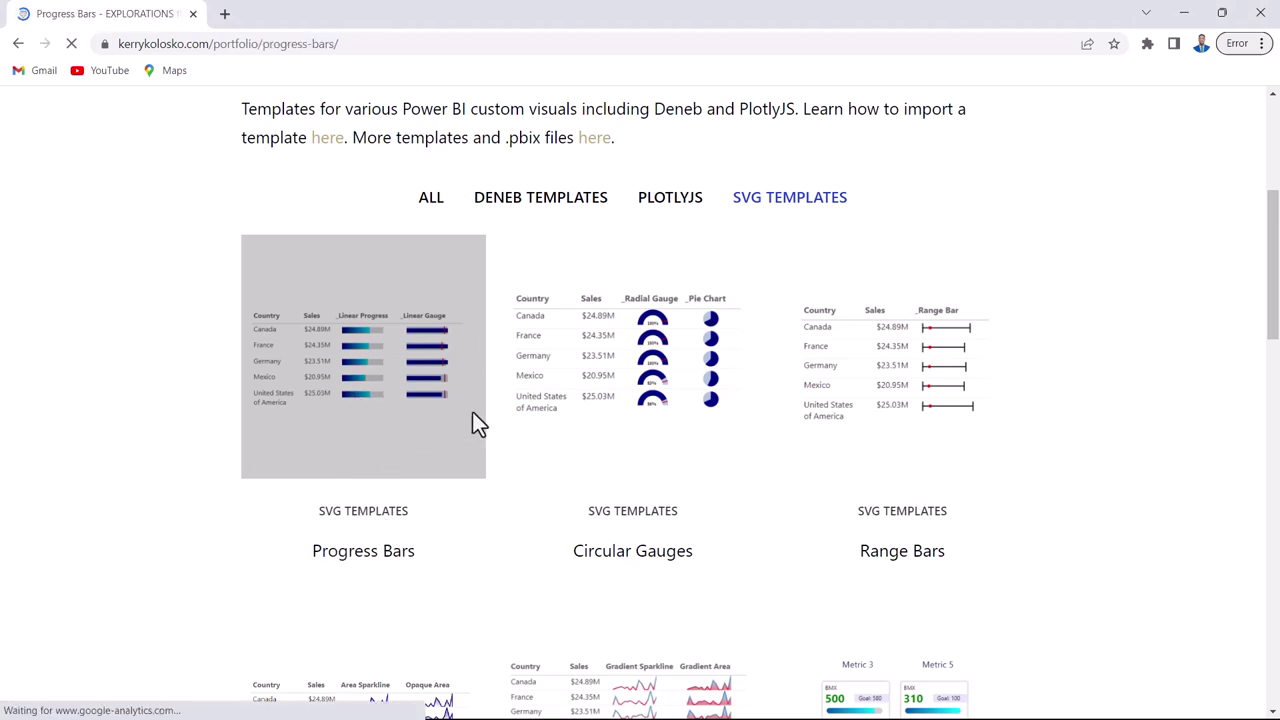
pyautogui.scroll(-5, 449, 577)
pyautogui.scroll(-2, 450, 567)
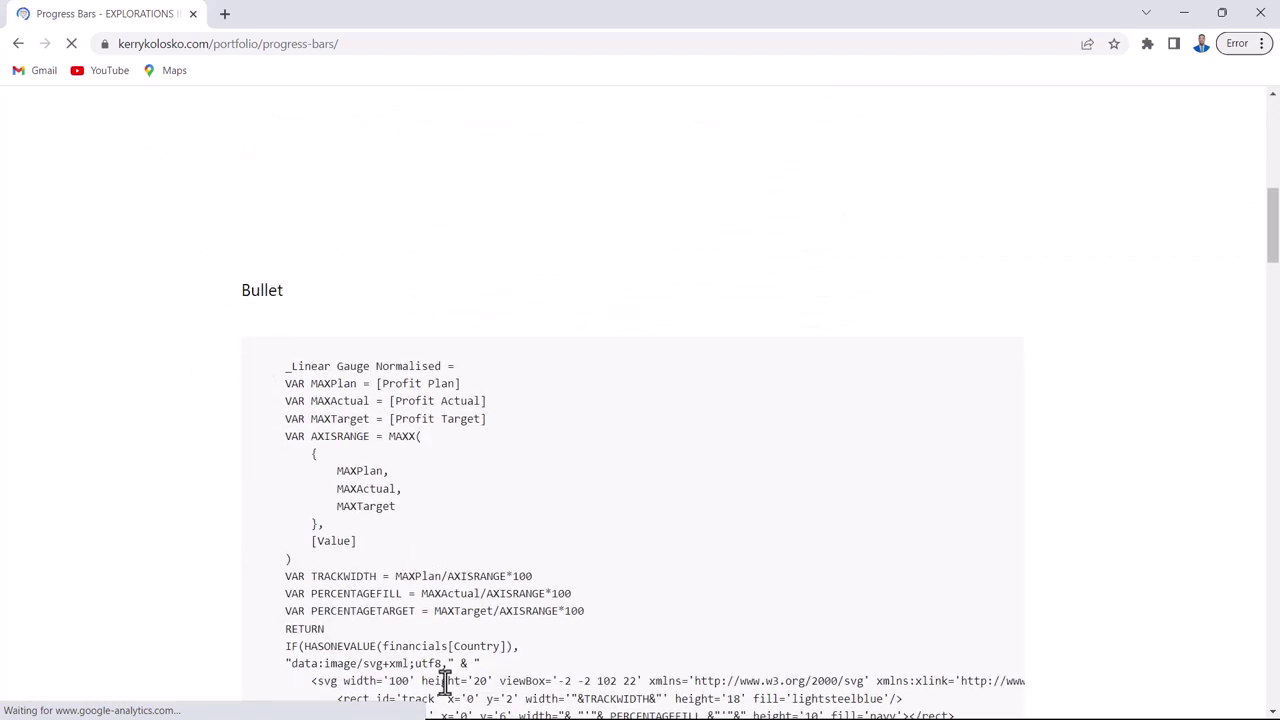
pyautogui.scroll(-5, 445, 686)
pyautogui.scroll(5, 432, 397)
pyautogui.scroll(-6, 569, 458)
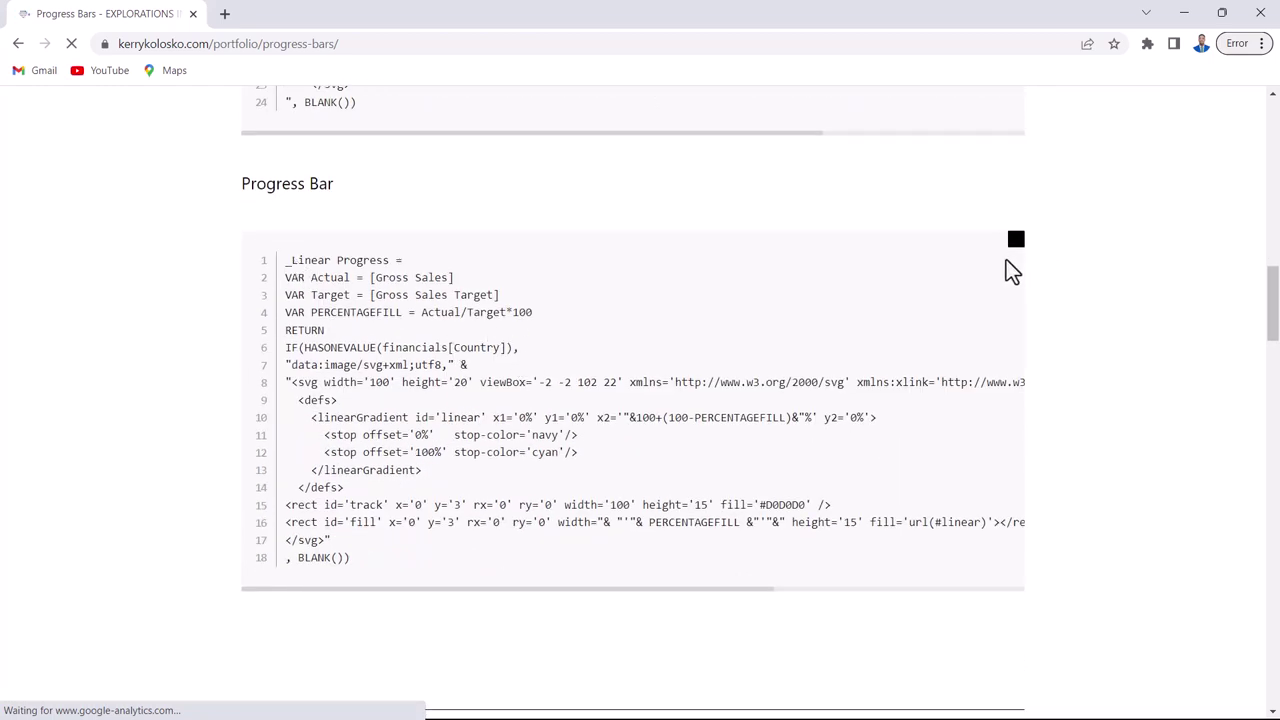
pyautogui.click(1017, 242)
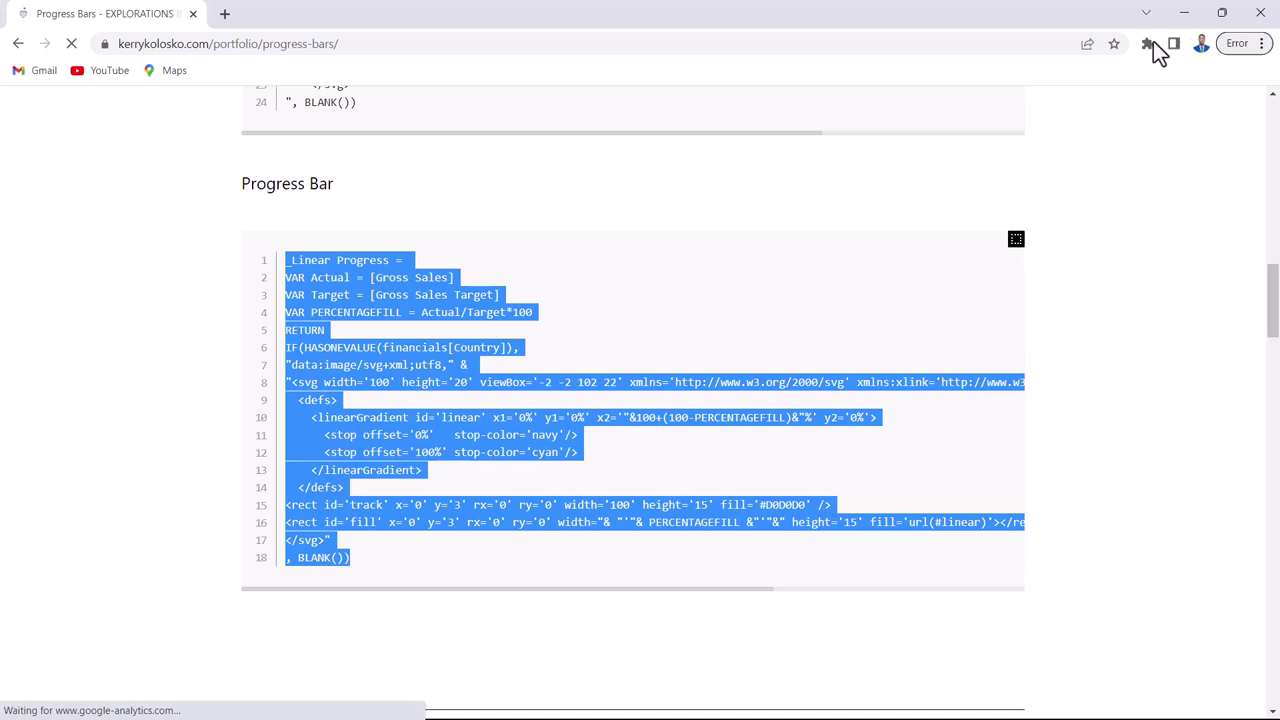
# Back in Power BI, paste the code into a new measure named _Mark Rev_Linear Progress and set its Actual variable to [Marketing Rev]
pyautogui.hotkey('alt', 'Tab')
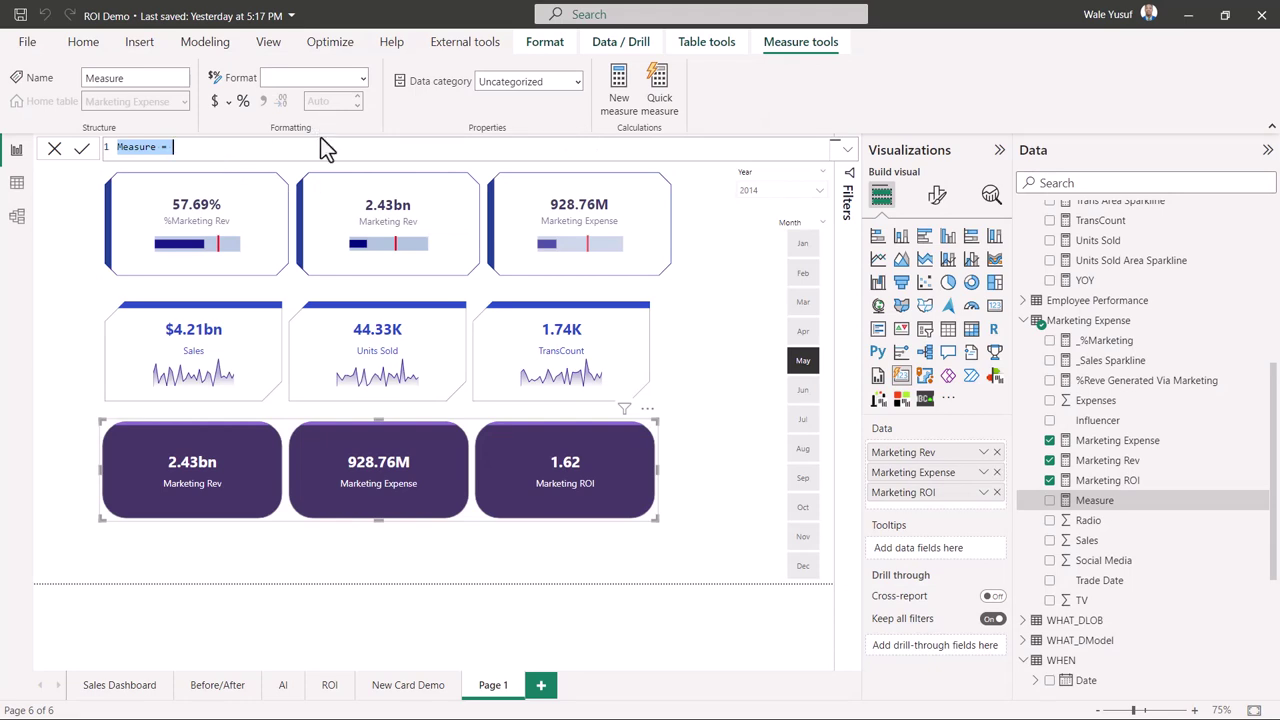
pyautogui.hotkey('ctrl', 'v')
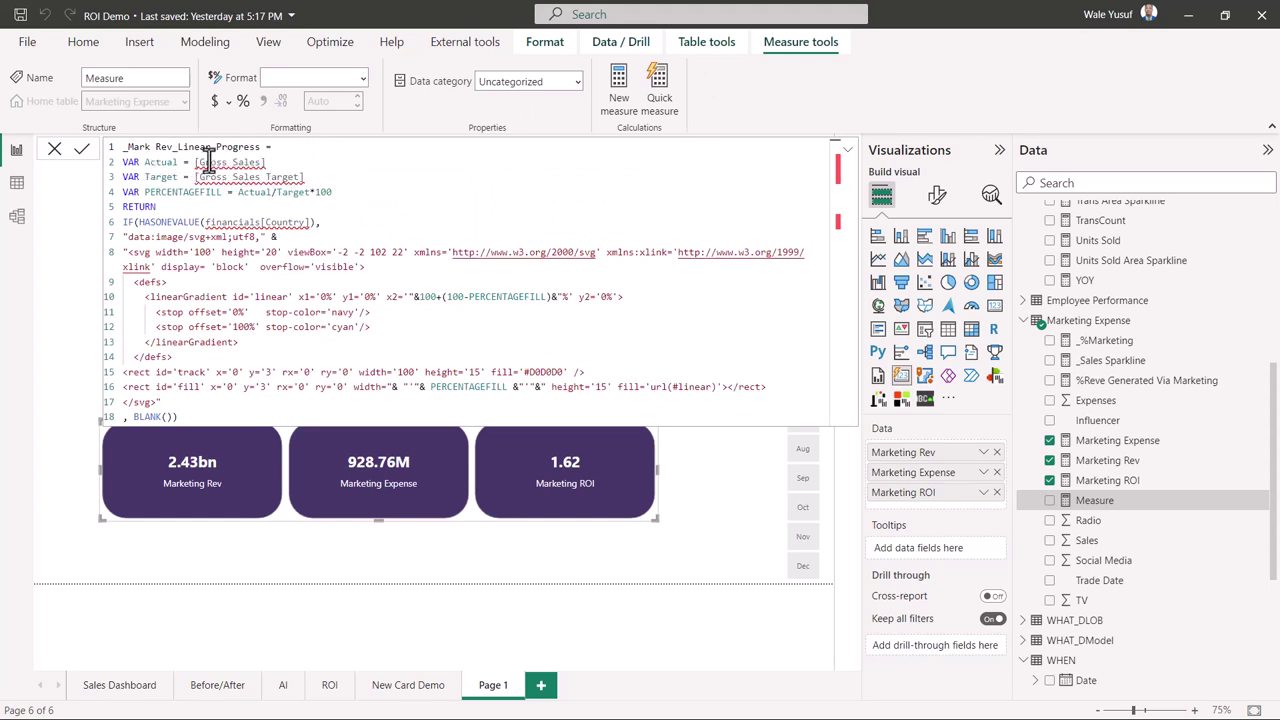
pyautogui.click(266, 163)
pyautogui.hotkey('ctrl', 'shift', 'Left')
pyautogui.hotkey('ctrl', 'shift', 'Left')
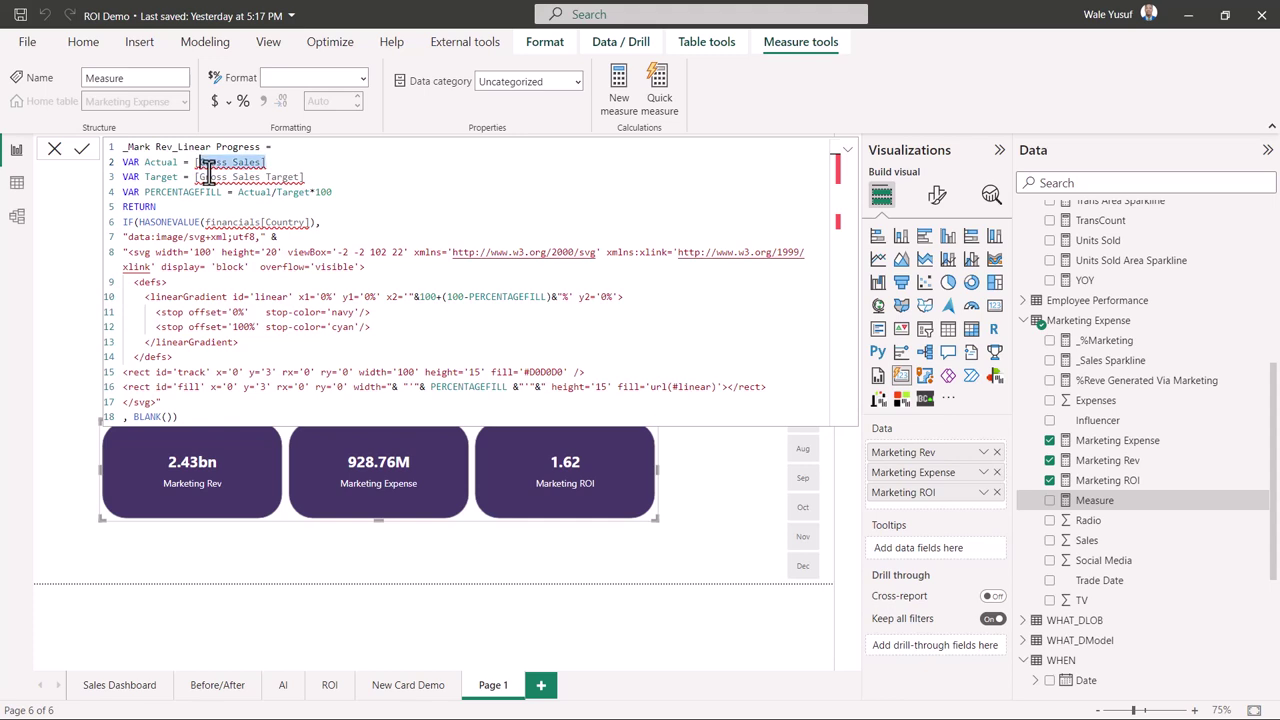
pyautogui.write('Marke')
pyautogui.press('Down')
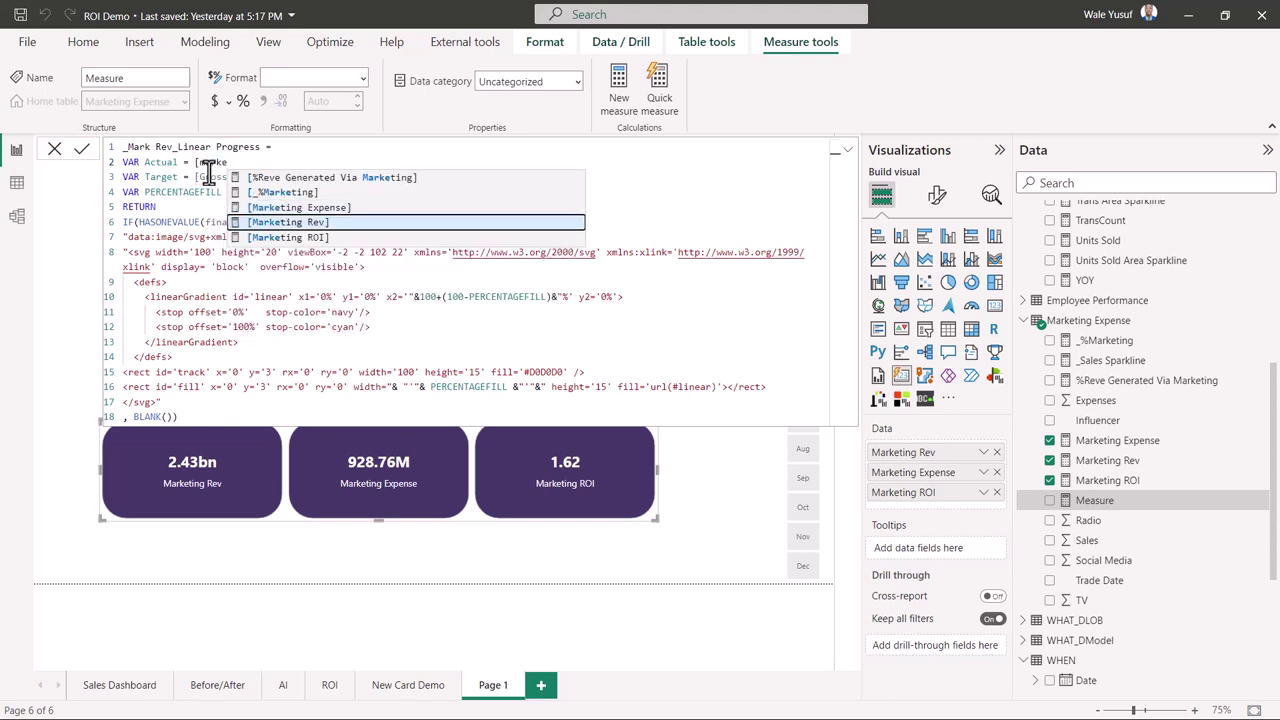
pyautogui.press('Tab')
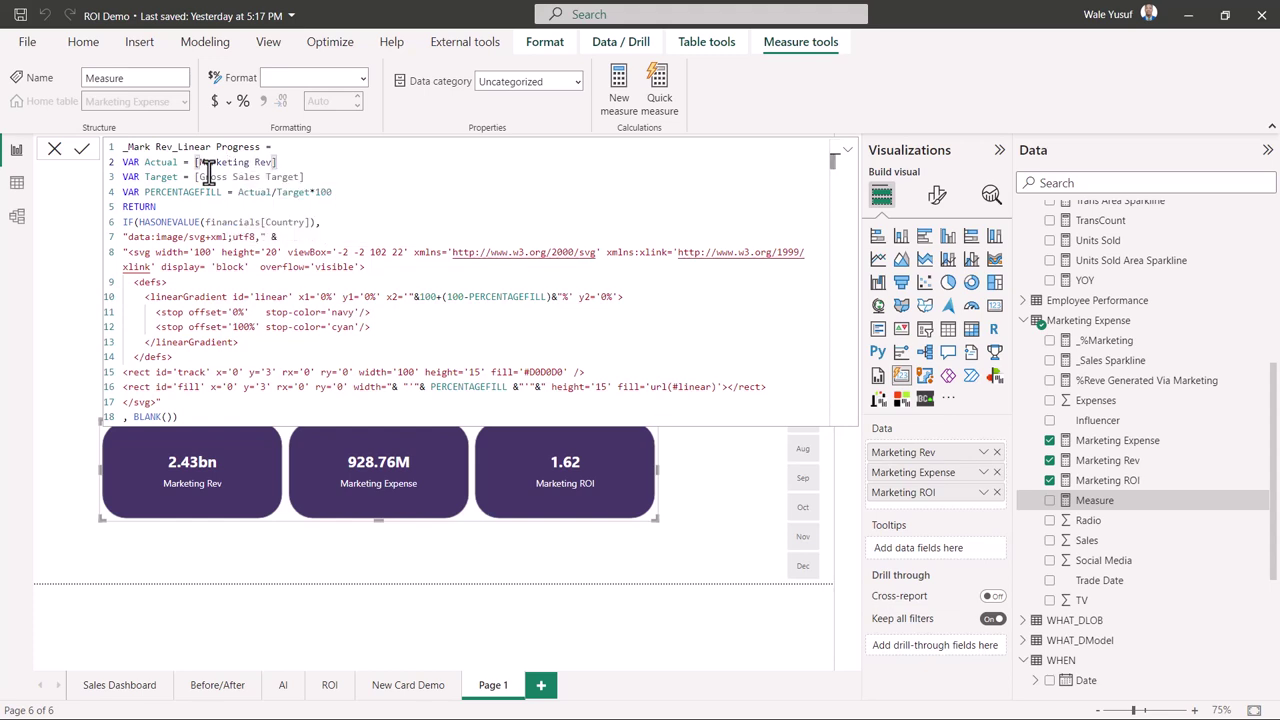
# Set the measure's Target variable to [Sales]
pyautogui.moveTo(304, 177); pyautogui.dragTo(198, 178)
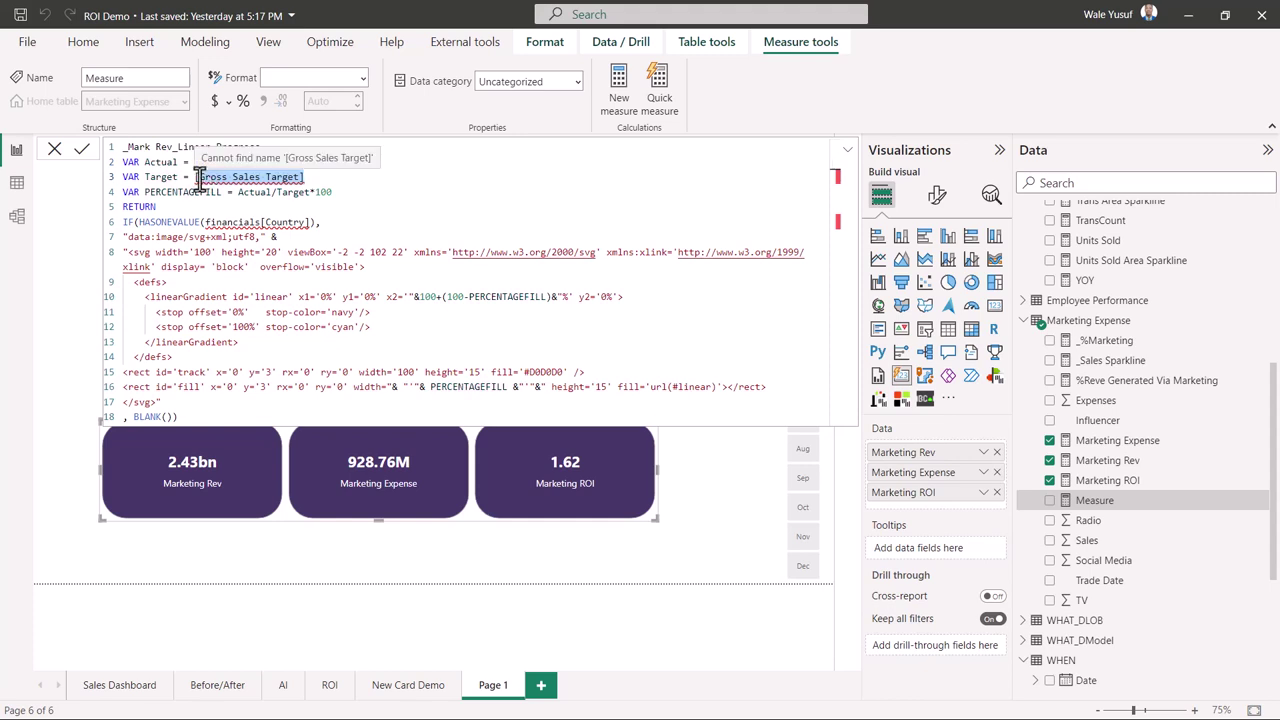
pyautogui.write('Sa')
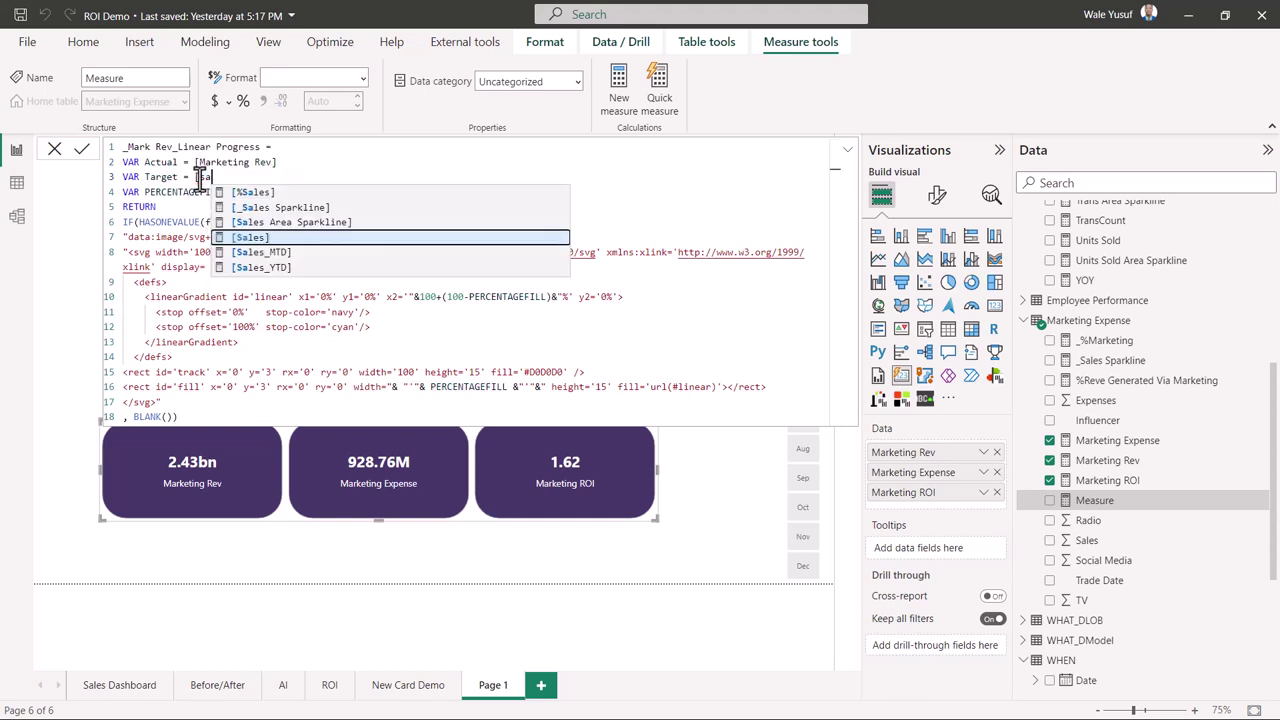
pyautogui.write('le')
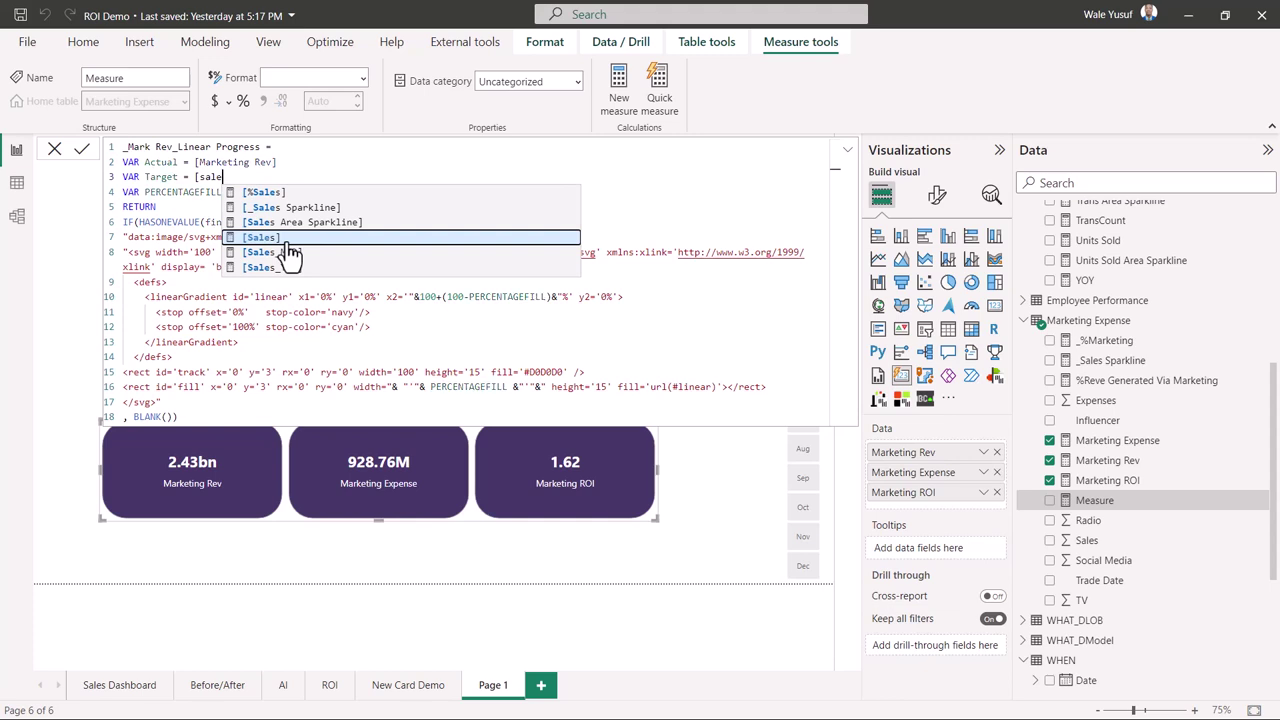
pyautogui.press('Tab')
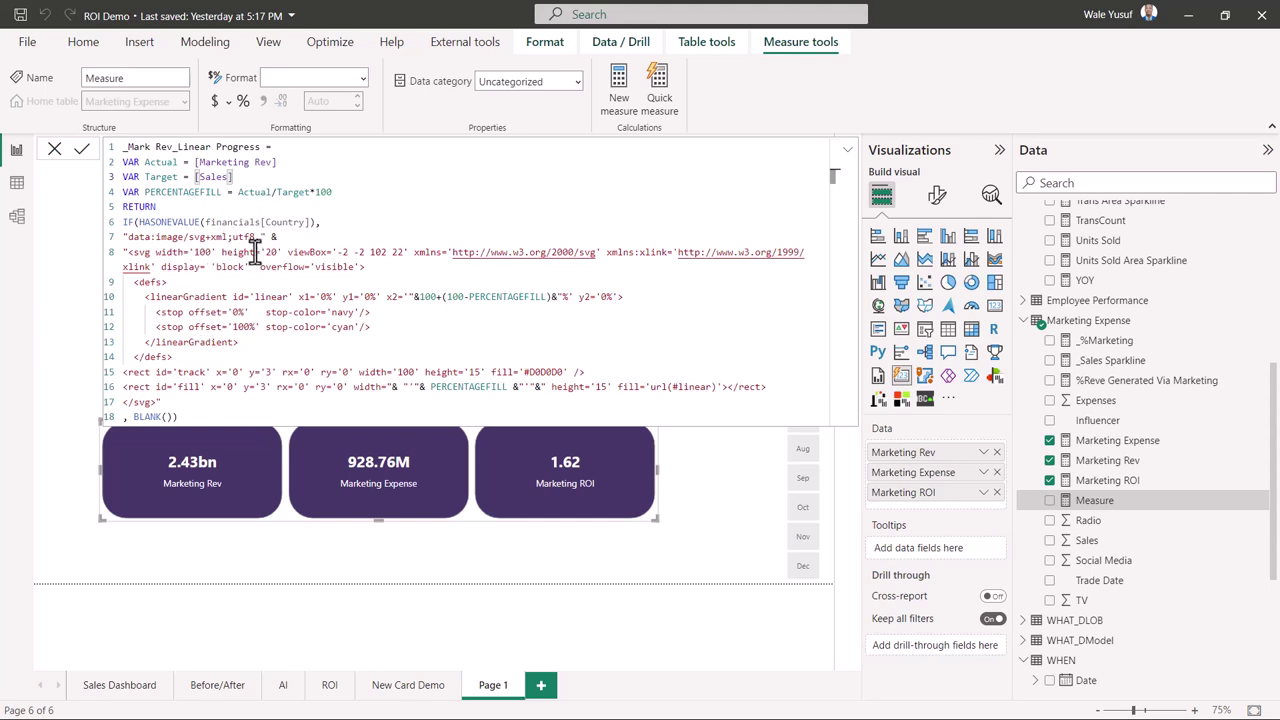
# Remove the IF(HASONEVALUE(financials[Country]) condition and the closing BLANK() line from the progress measure, and commit it
pyautogui.moveTo(324, 228); pyautogui.dragTo(121, 224)
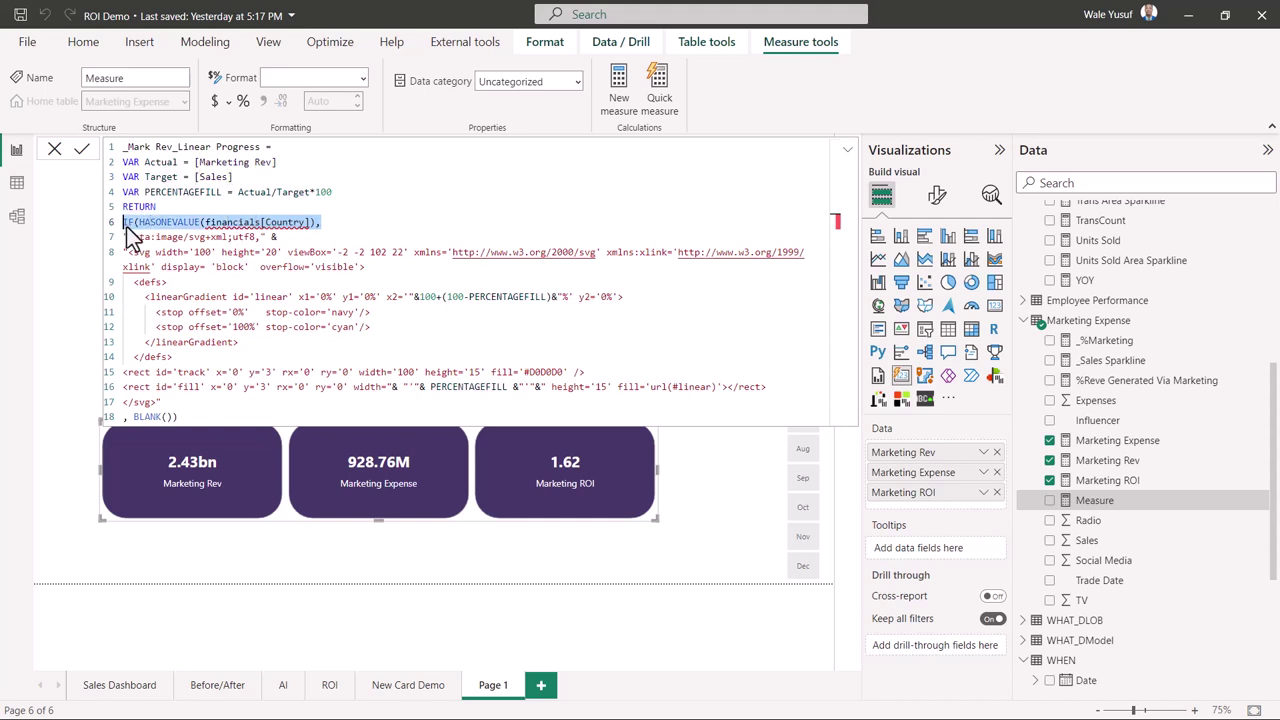
pyautogui.press('BackSpace')
pyautogui.press('BackSpace')
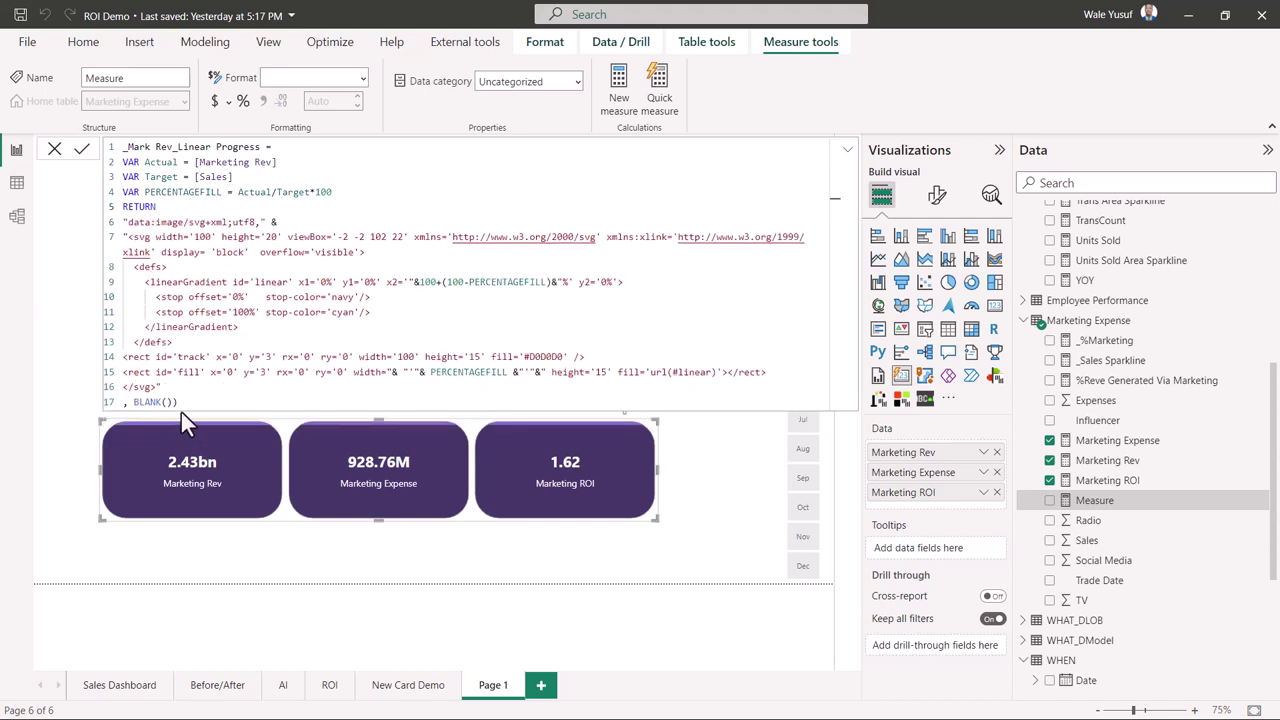
pyautogui.moveTo(181, 403); pyautogui.dragTo(113, 403)
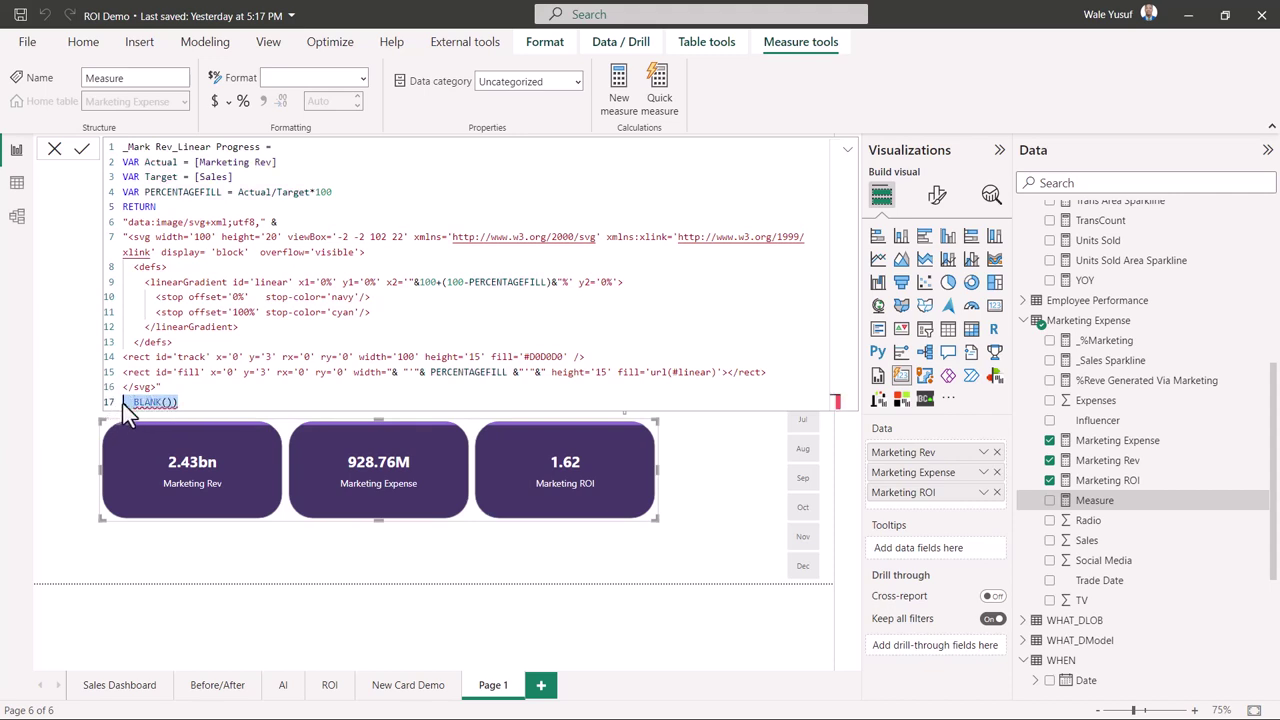
pyautogui.press('BackSpace')
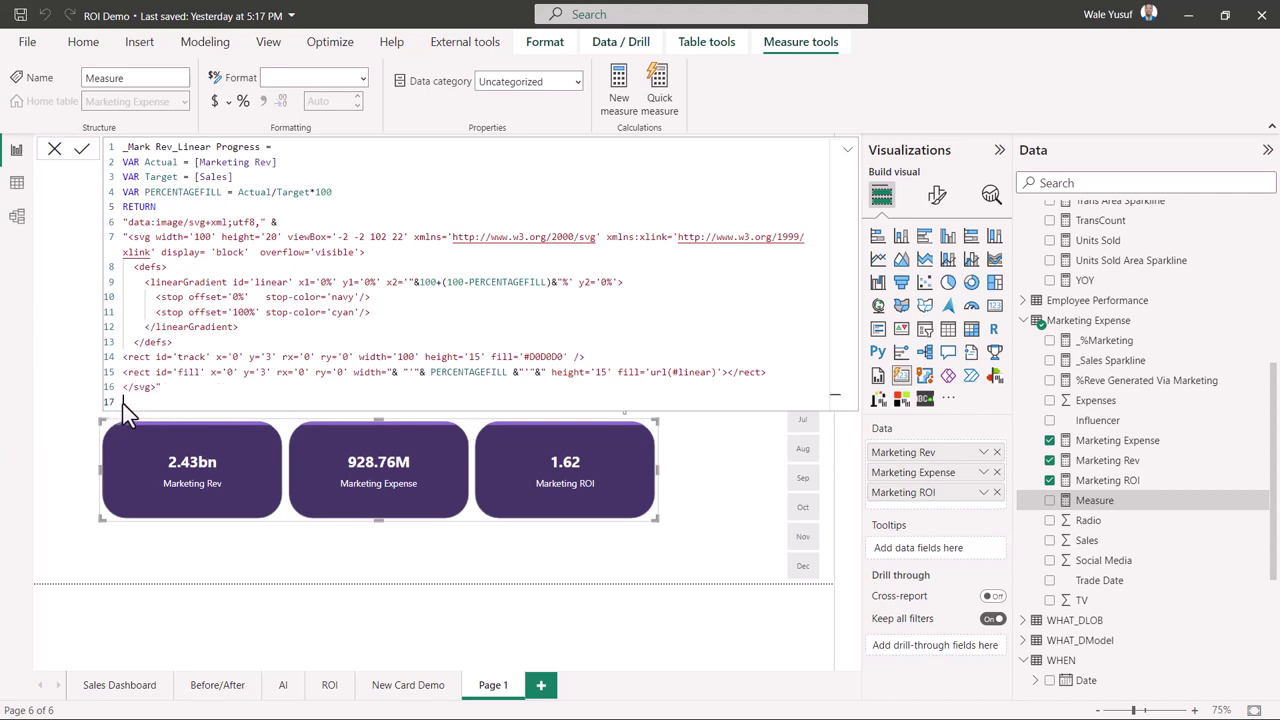
pyautogui.press('BackSpace')
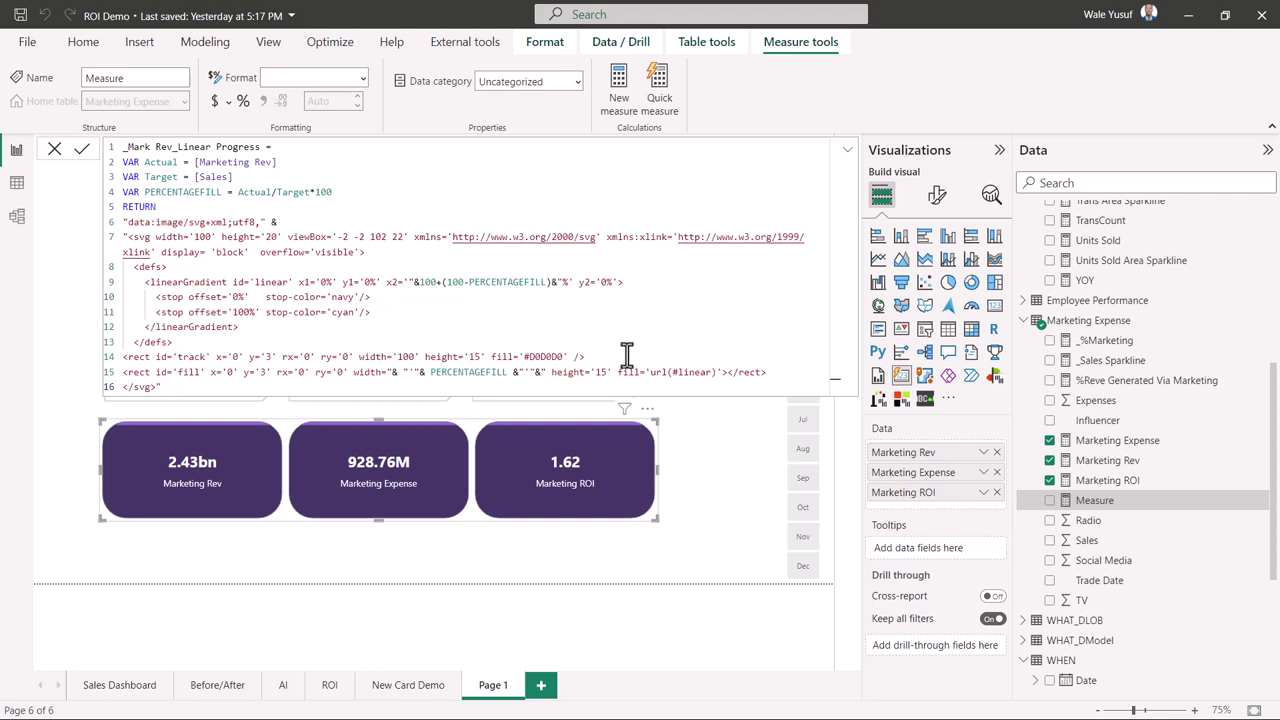
pyautogui.press('Return')
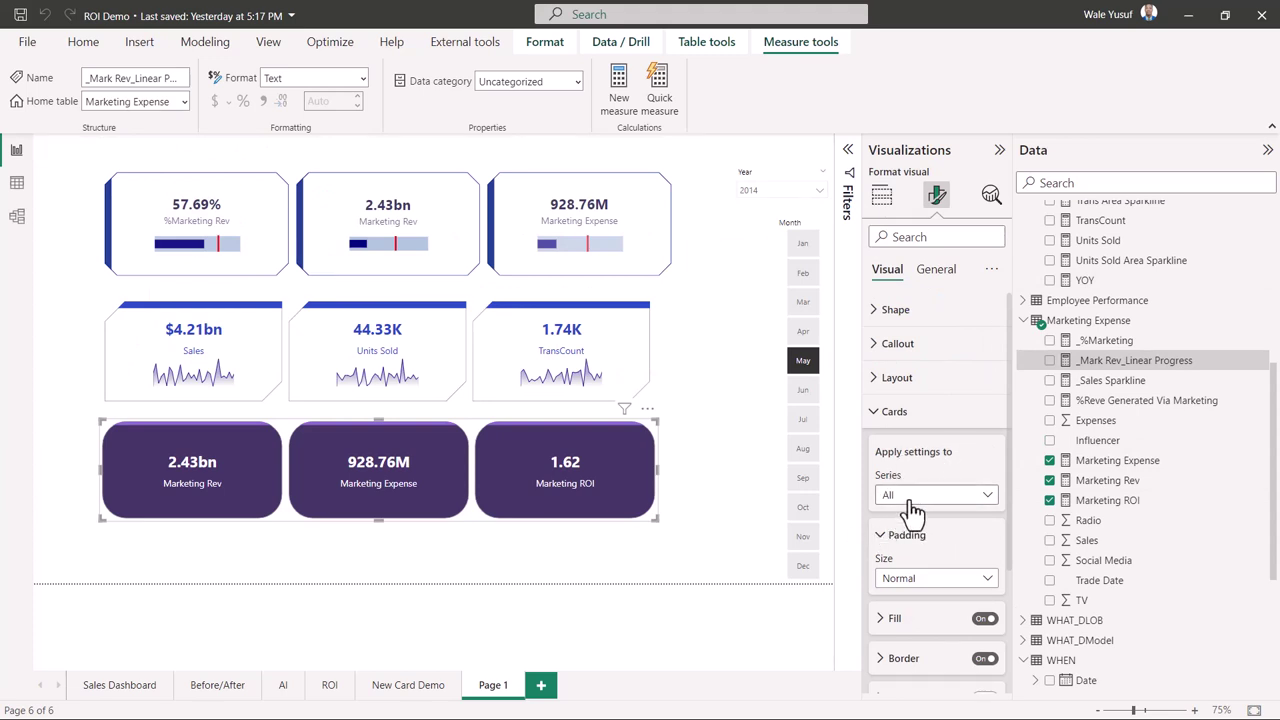
# Base the Marketing Rev card's image URL on _Mark Rev_Linear Progress from Marketing Expense, with position Bottom and size 150 px
pyautogui.click(912, 510)
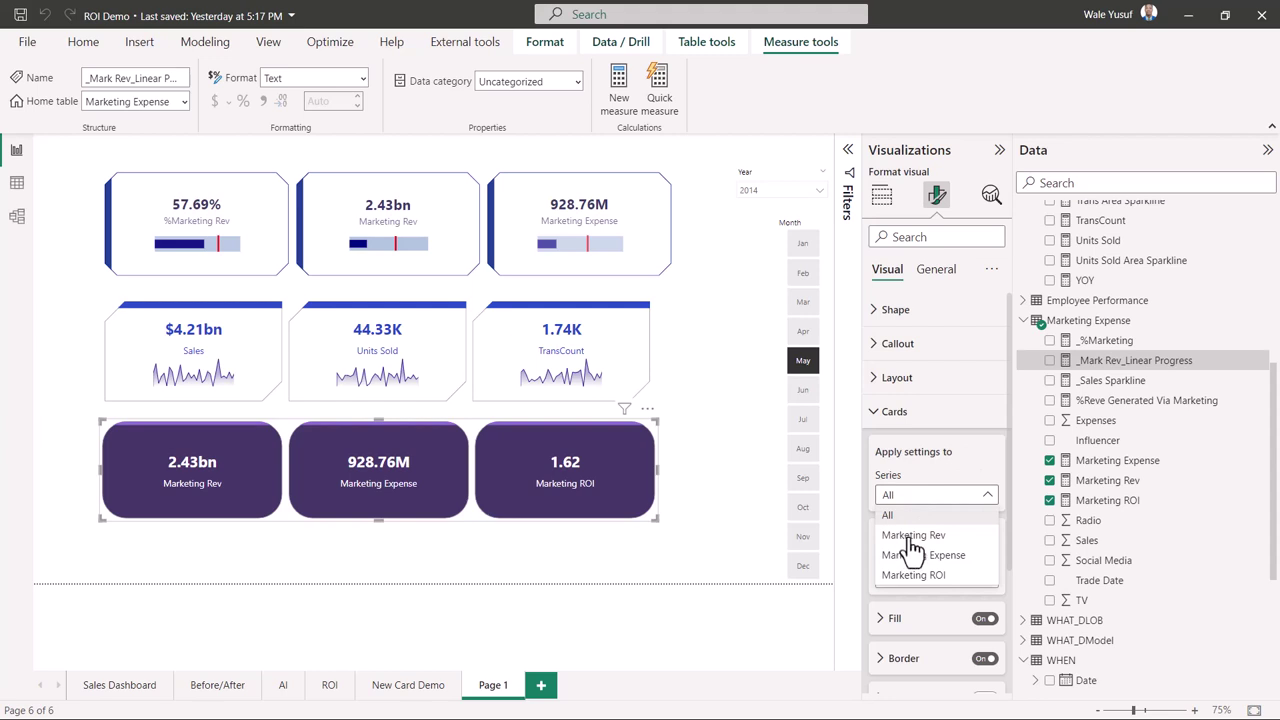
pyautogui.click(912, 538)
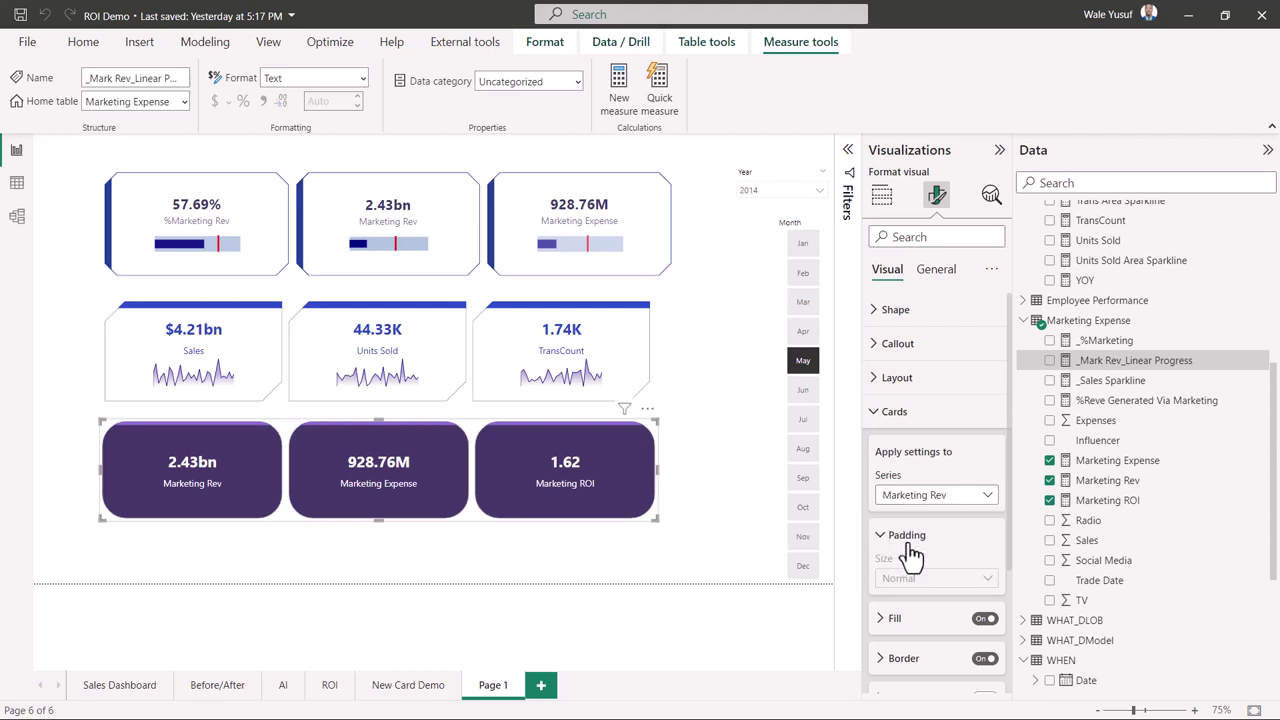
pyautogui.click(900, 616)
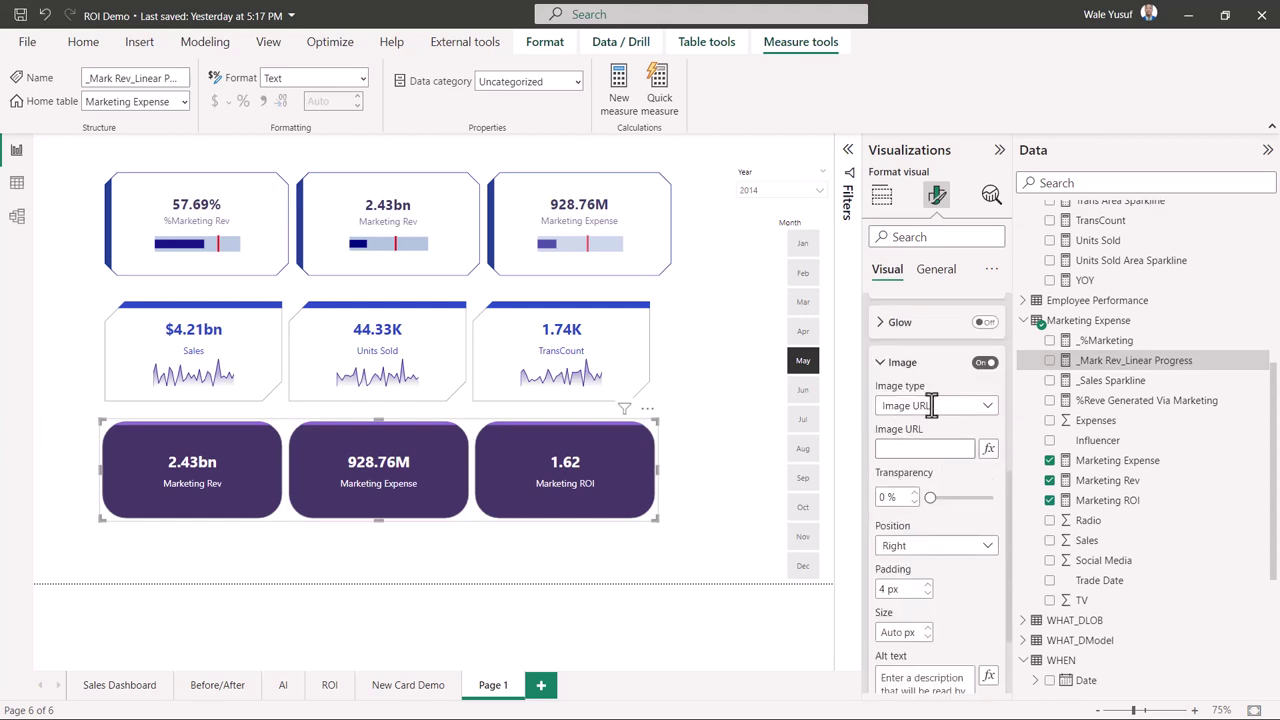
pyautogui.click(988, 451)
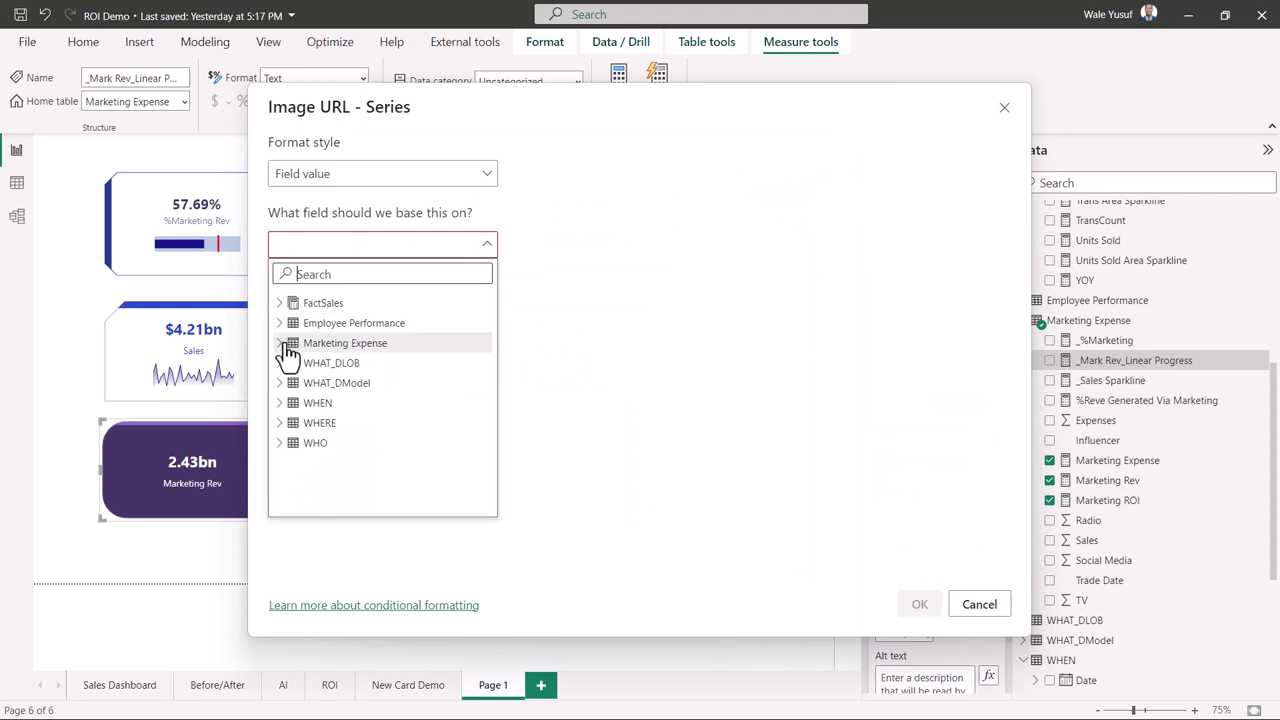
pyautogui.click(284, 345)
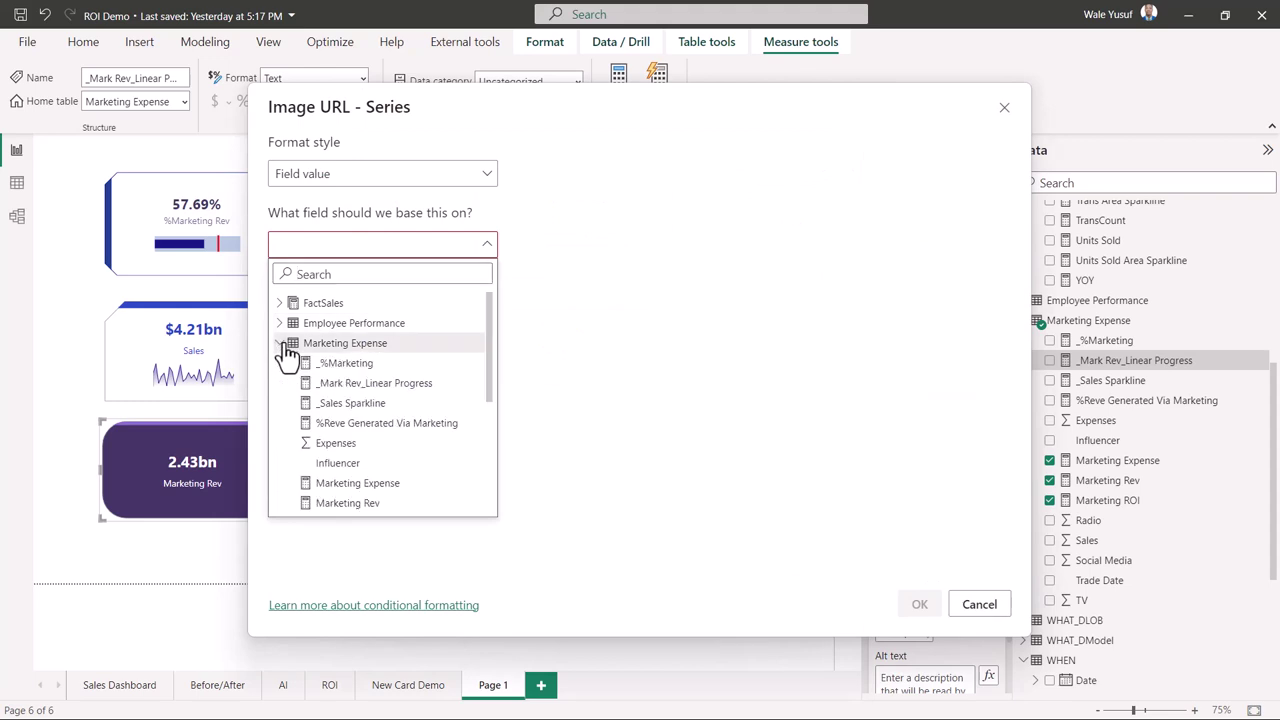
pyautogui.click(355, 384)
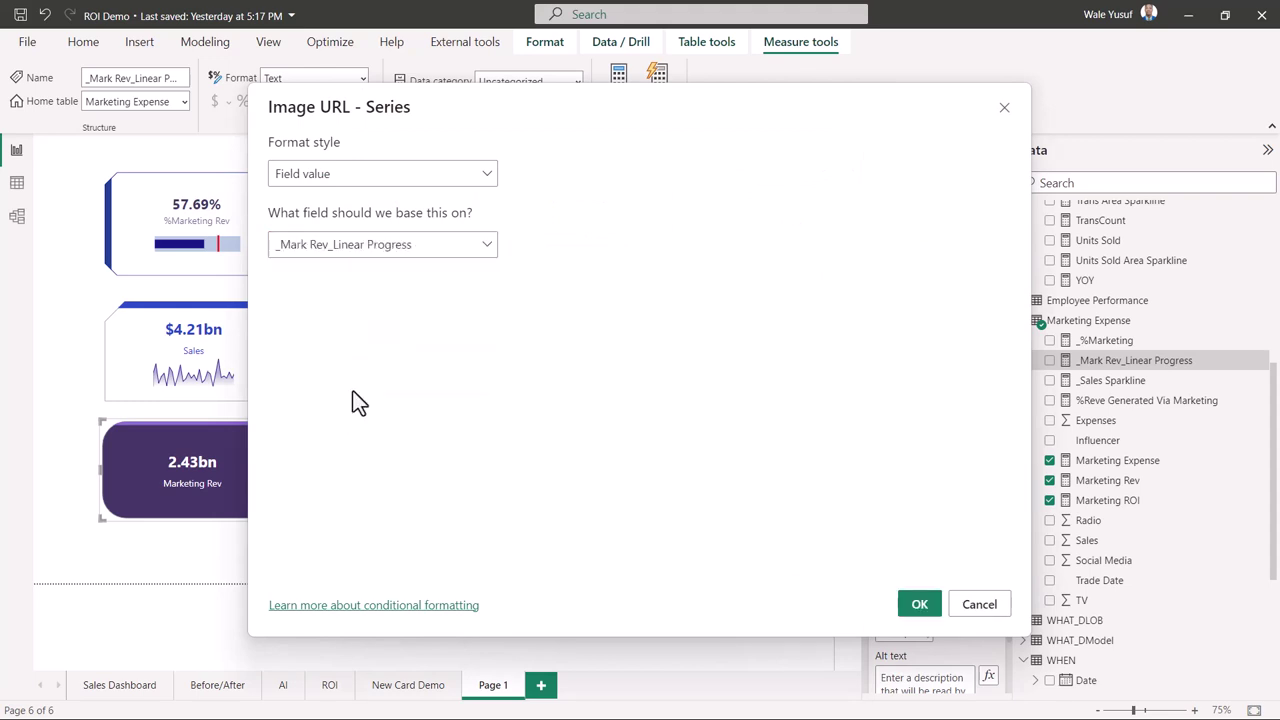
pyautogui.click(922, 610)
pyautogui.scroll(-3, 935, 600)
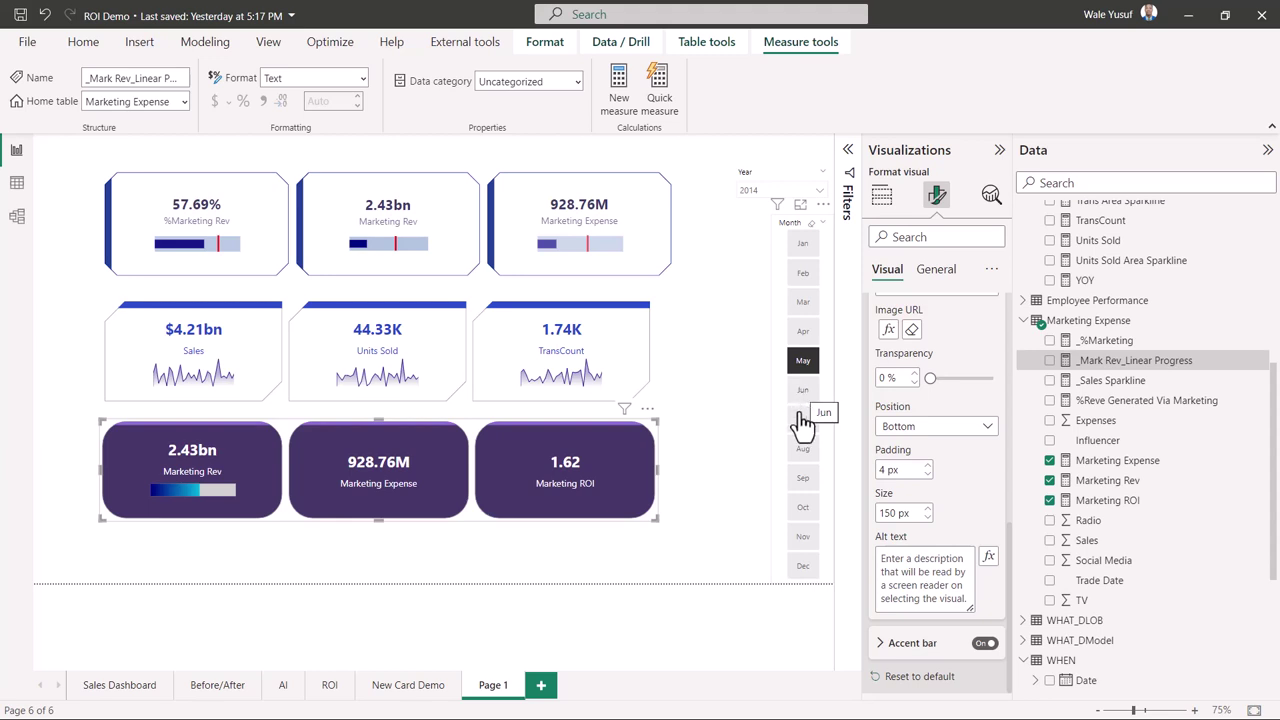
# Filter the report page to August with the Month slicer
pyautogui.click(808, 460)
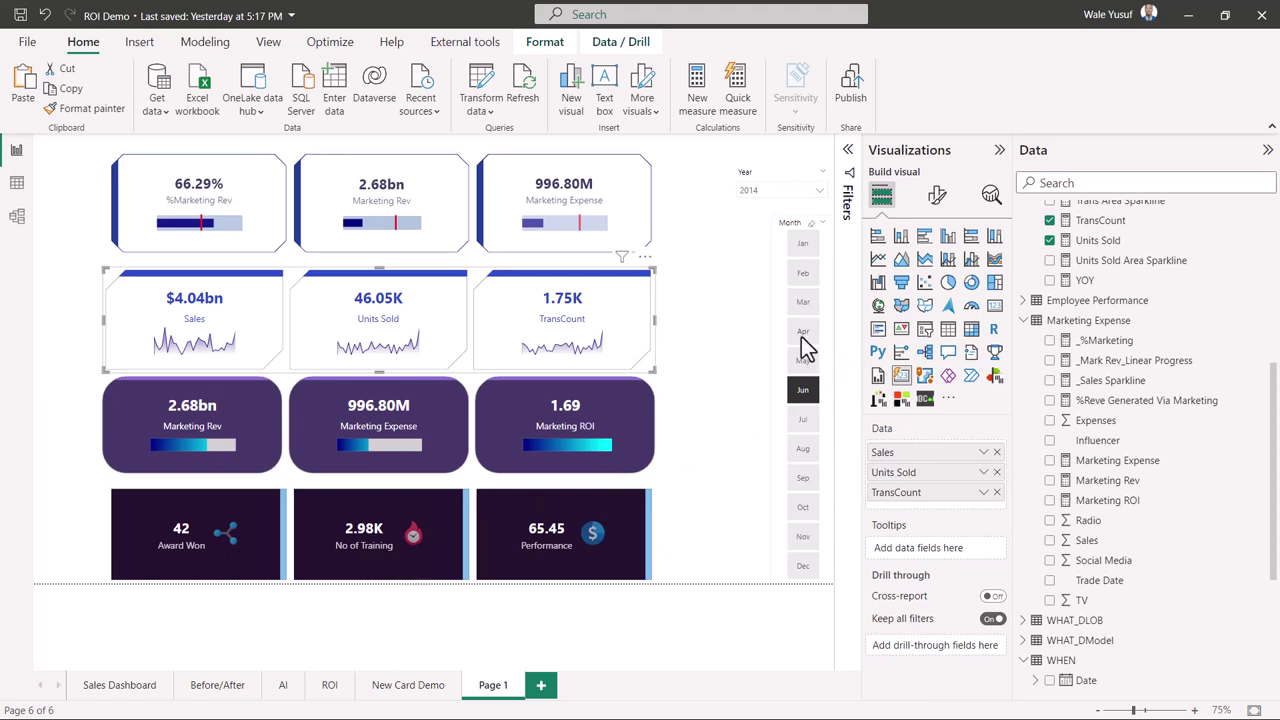
pyautogui.click(807, 460)
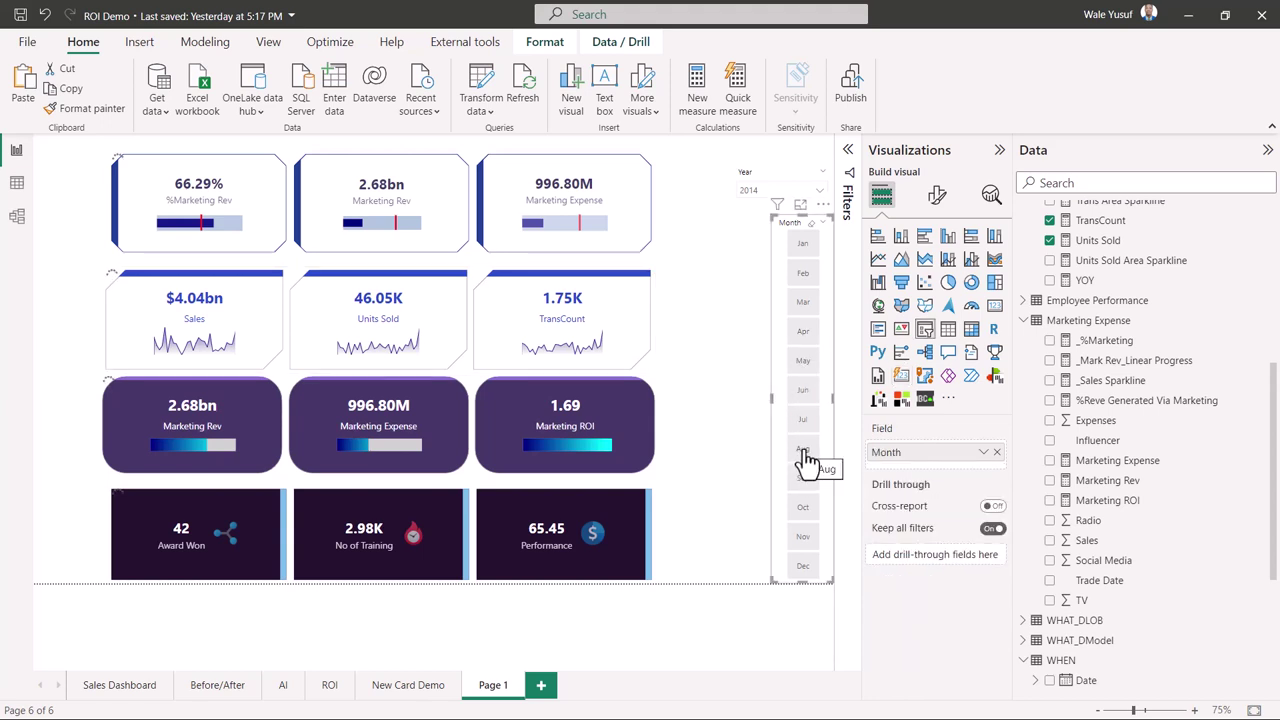